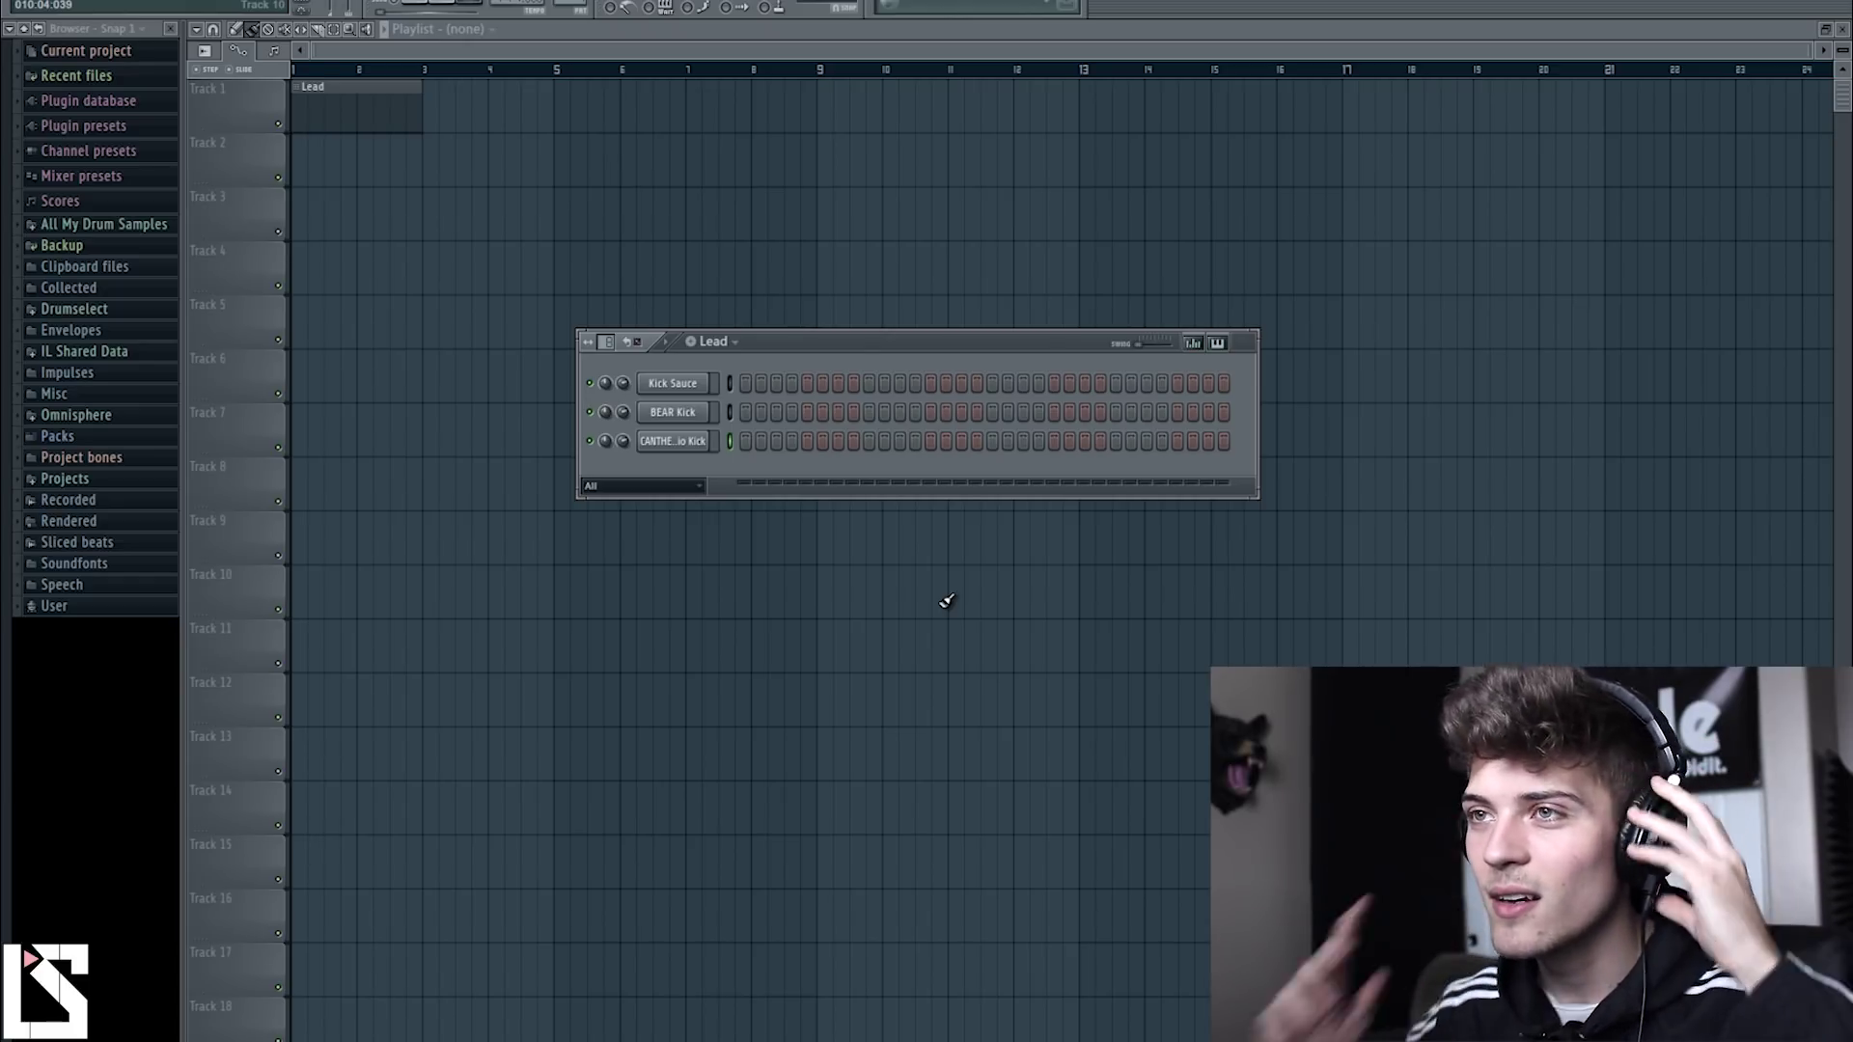
Audition the BEAR Kick sample in the channel rack.
left_click(249, 34)
key("F6")
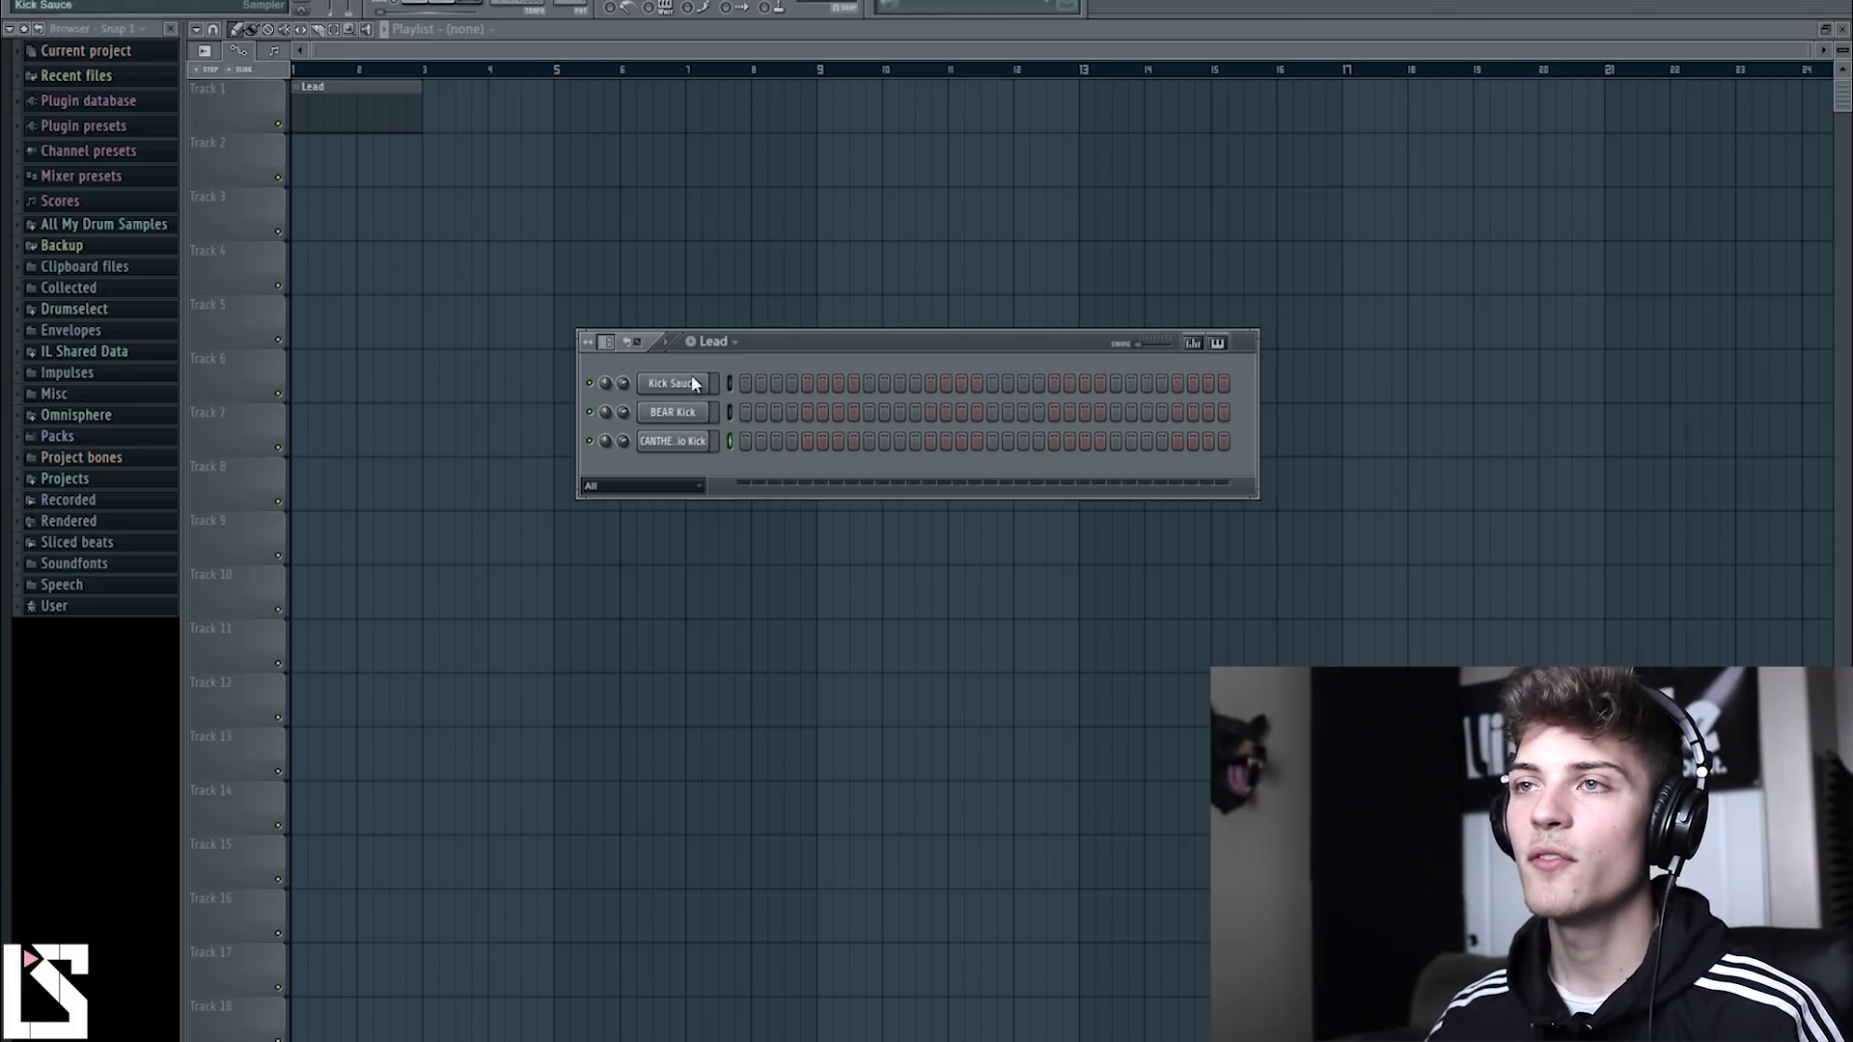
left_click(684, 424)
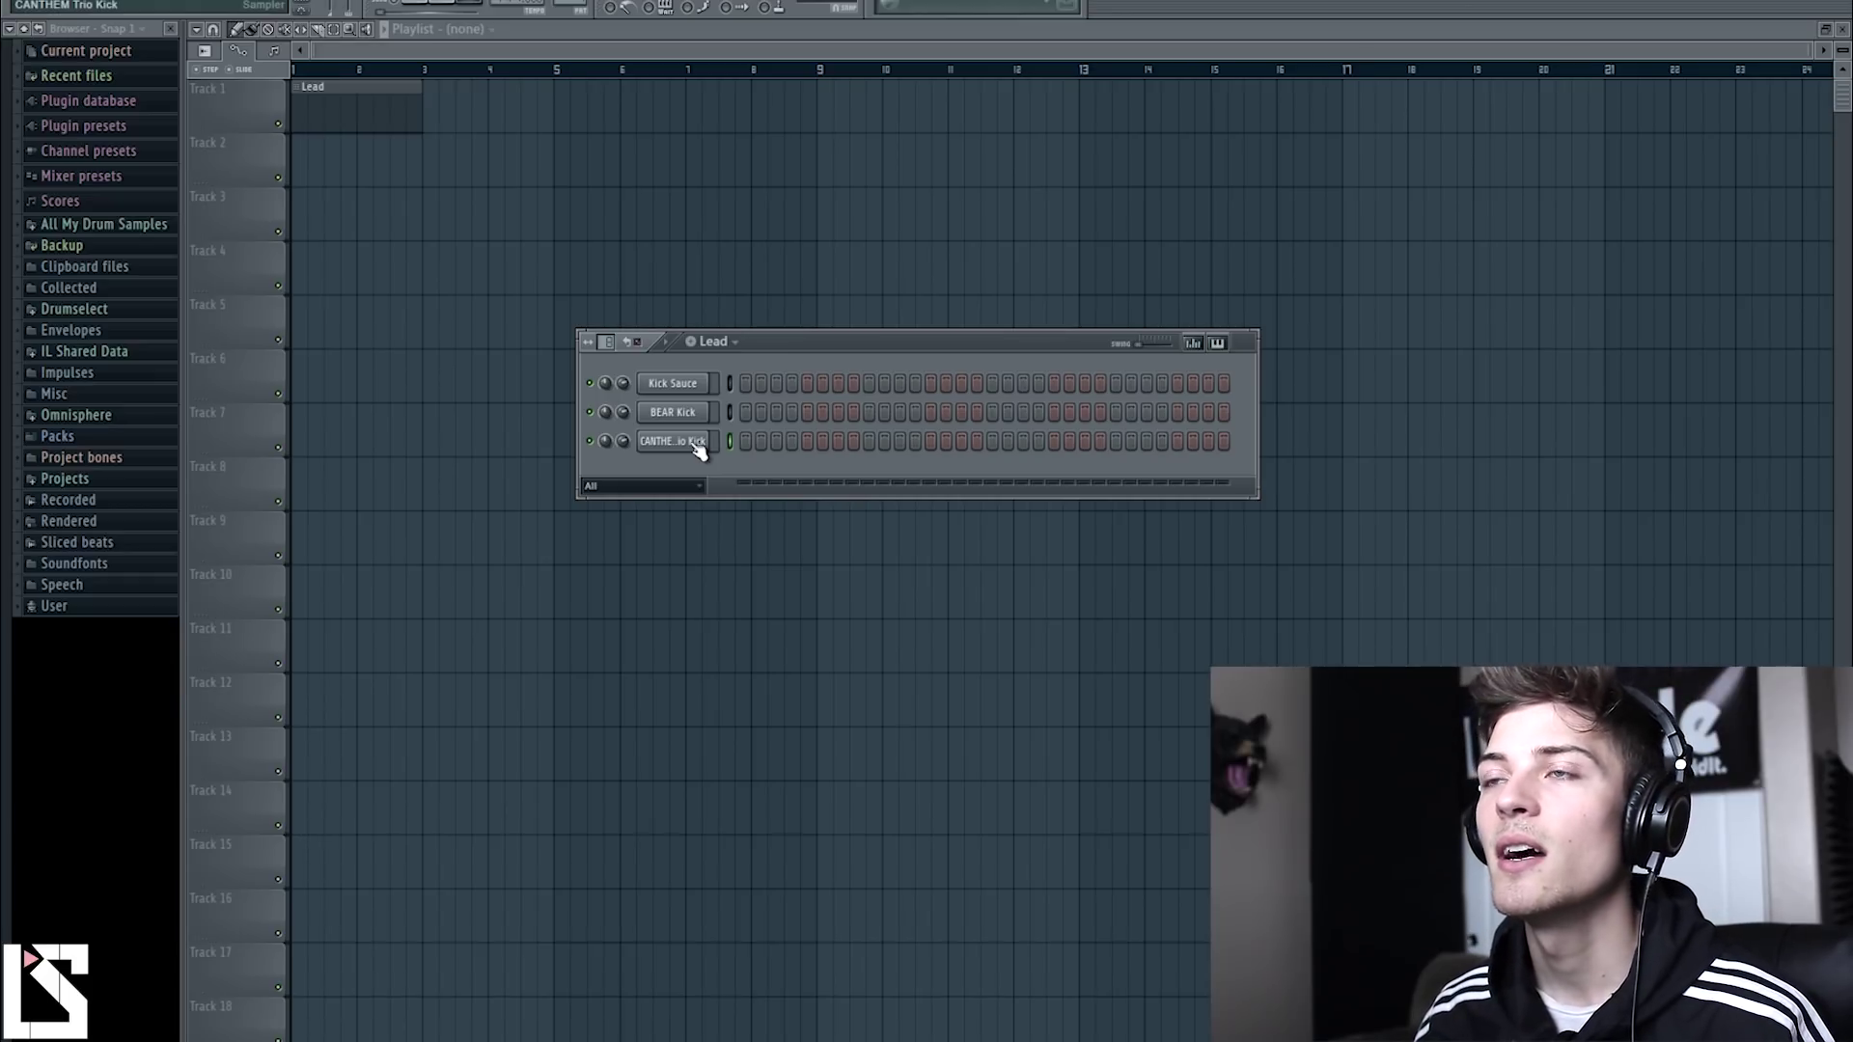
Rename the Kick Sauce channel as Kick Mid.
right_click(681, 394)
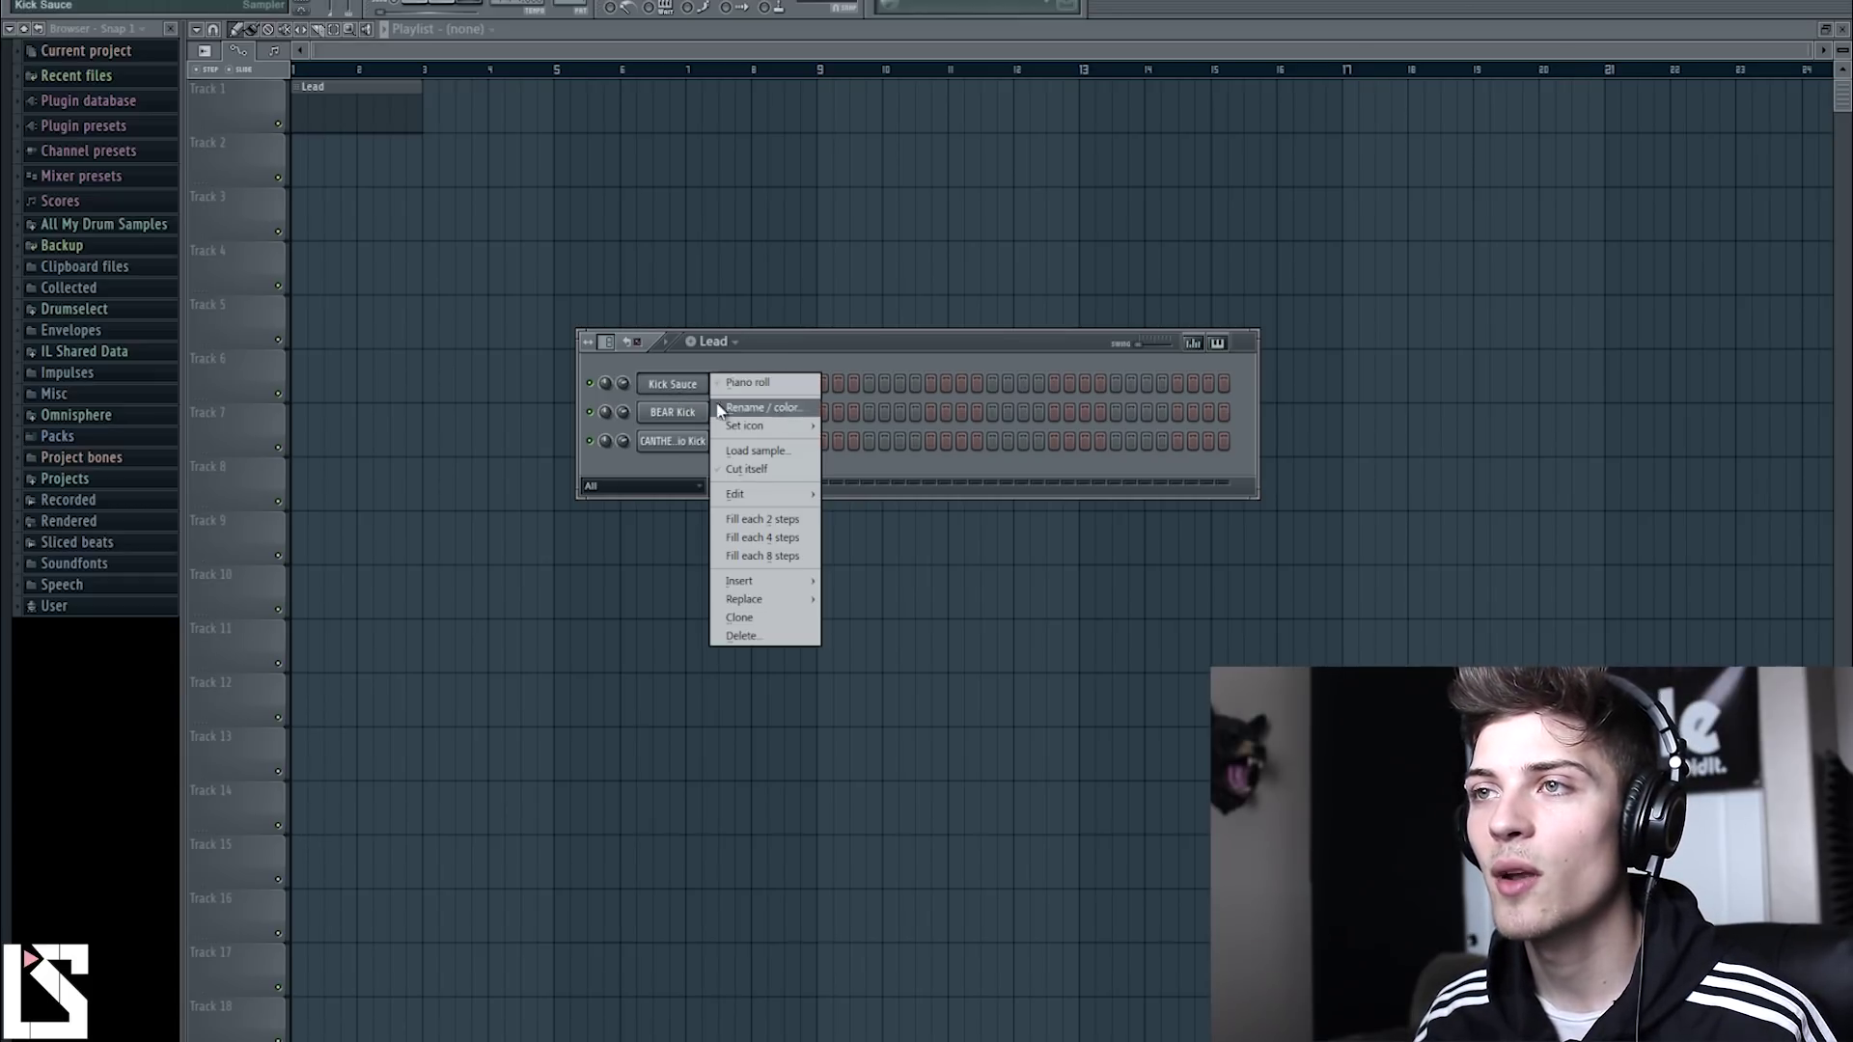
left_click(772, 406)
type("Kick Mid")
key("Return")
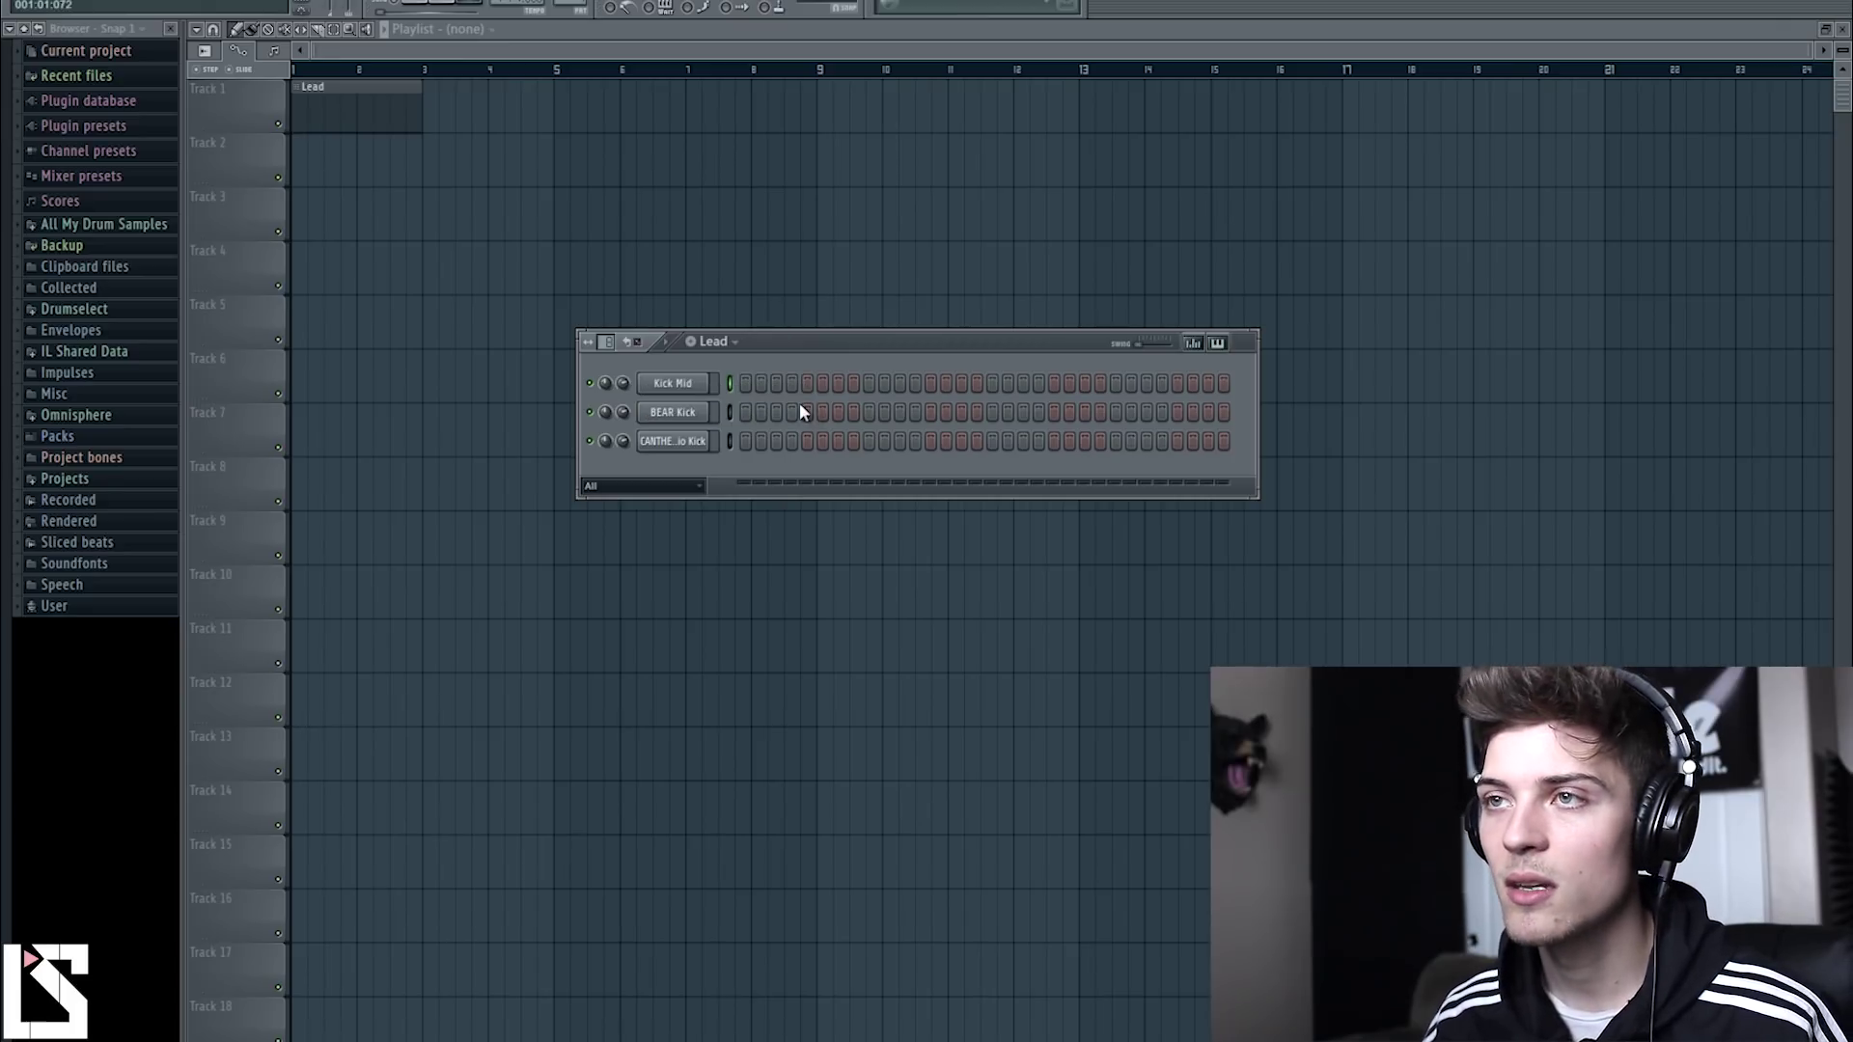
Rename the BEAR Kick channel as Kick High.
right_click(705, 409)
left_click(772, 436)
type("Kick High")
key("Return")
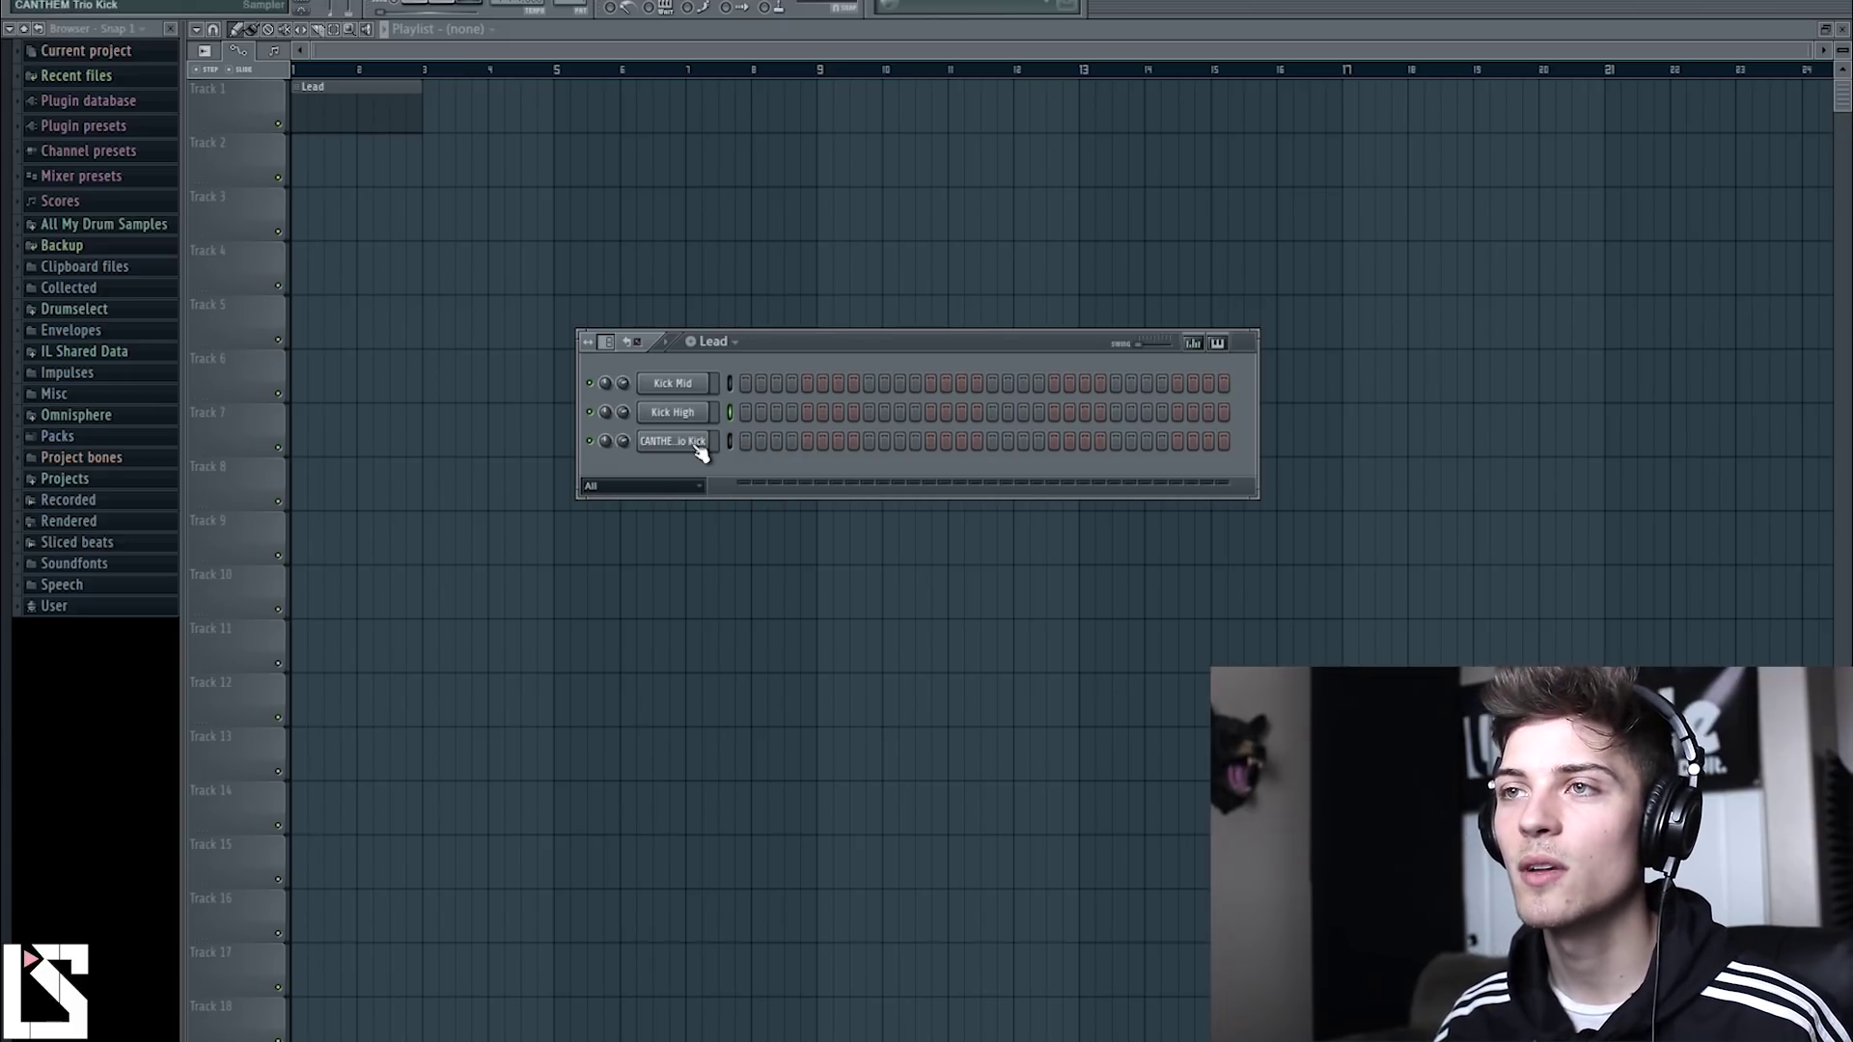
Rename the CANTHEM Trio Kick channel as Kick Nasty.
right_click(702, 452)
left_click(785, 463)
type("Kick Nasty")
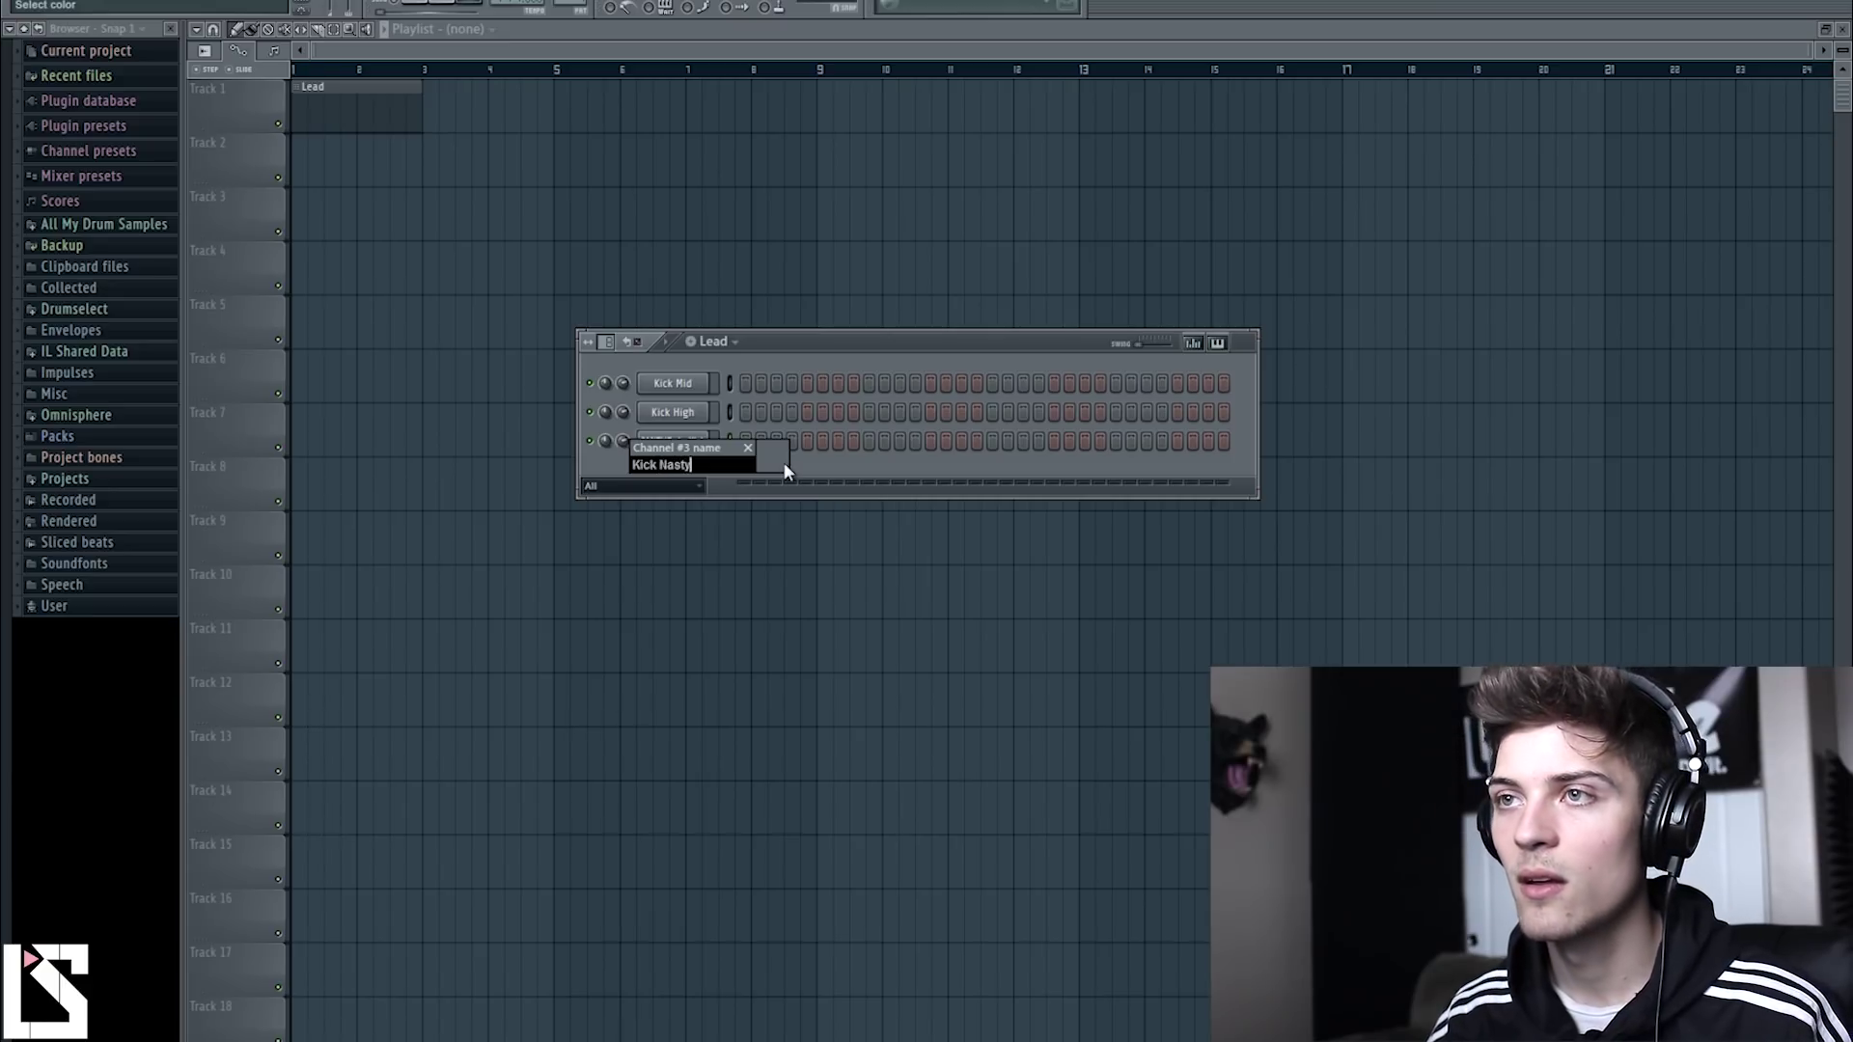
key("Return")
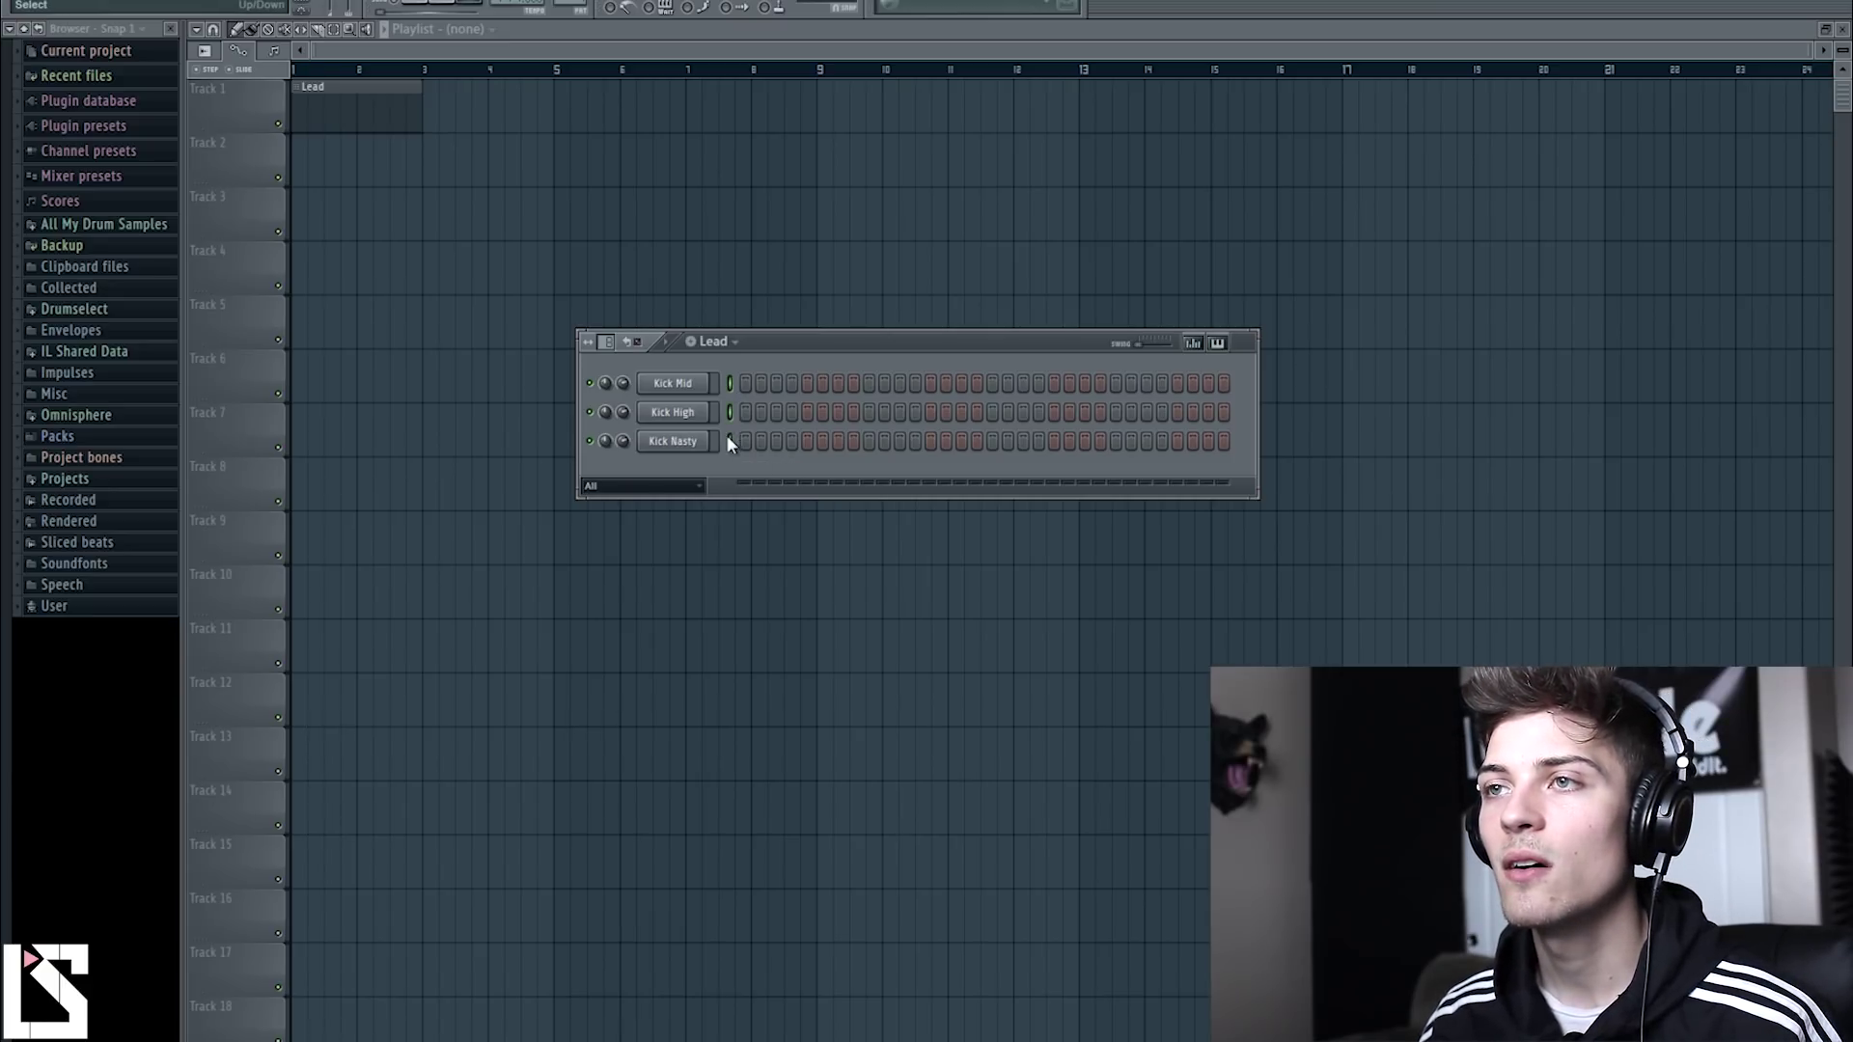
Link the three selected kick channels to consecutive mixer tracks starting from Insert 5, check the linked tracks and close the mixer.
key("F9")
left_click(526, 362)
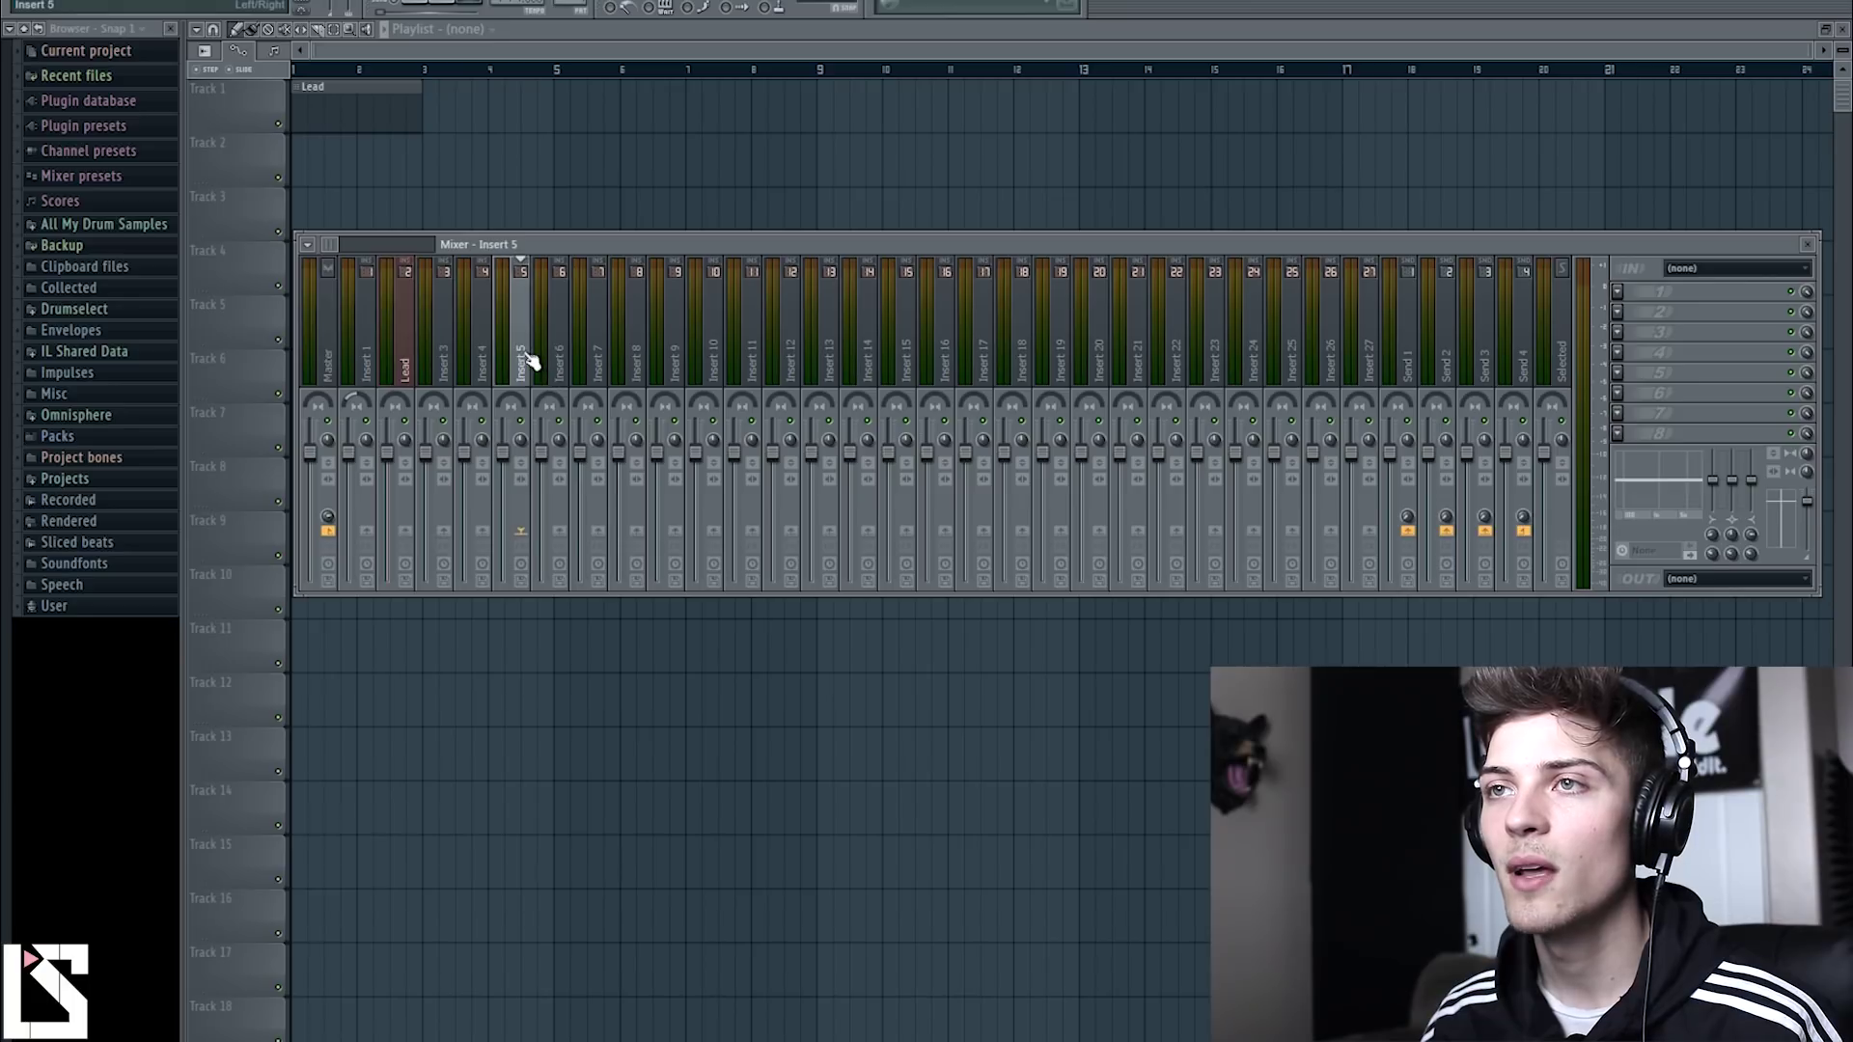
right_click(529, 362)
mouse_move(600, 330)
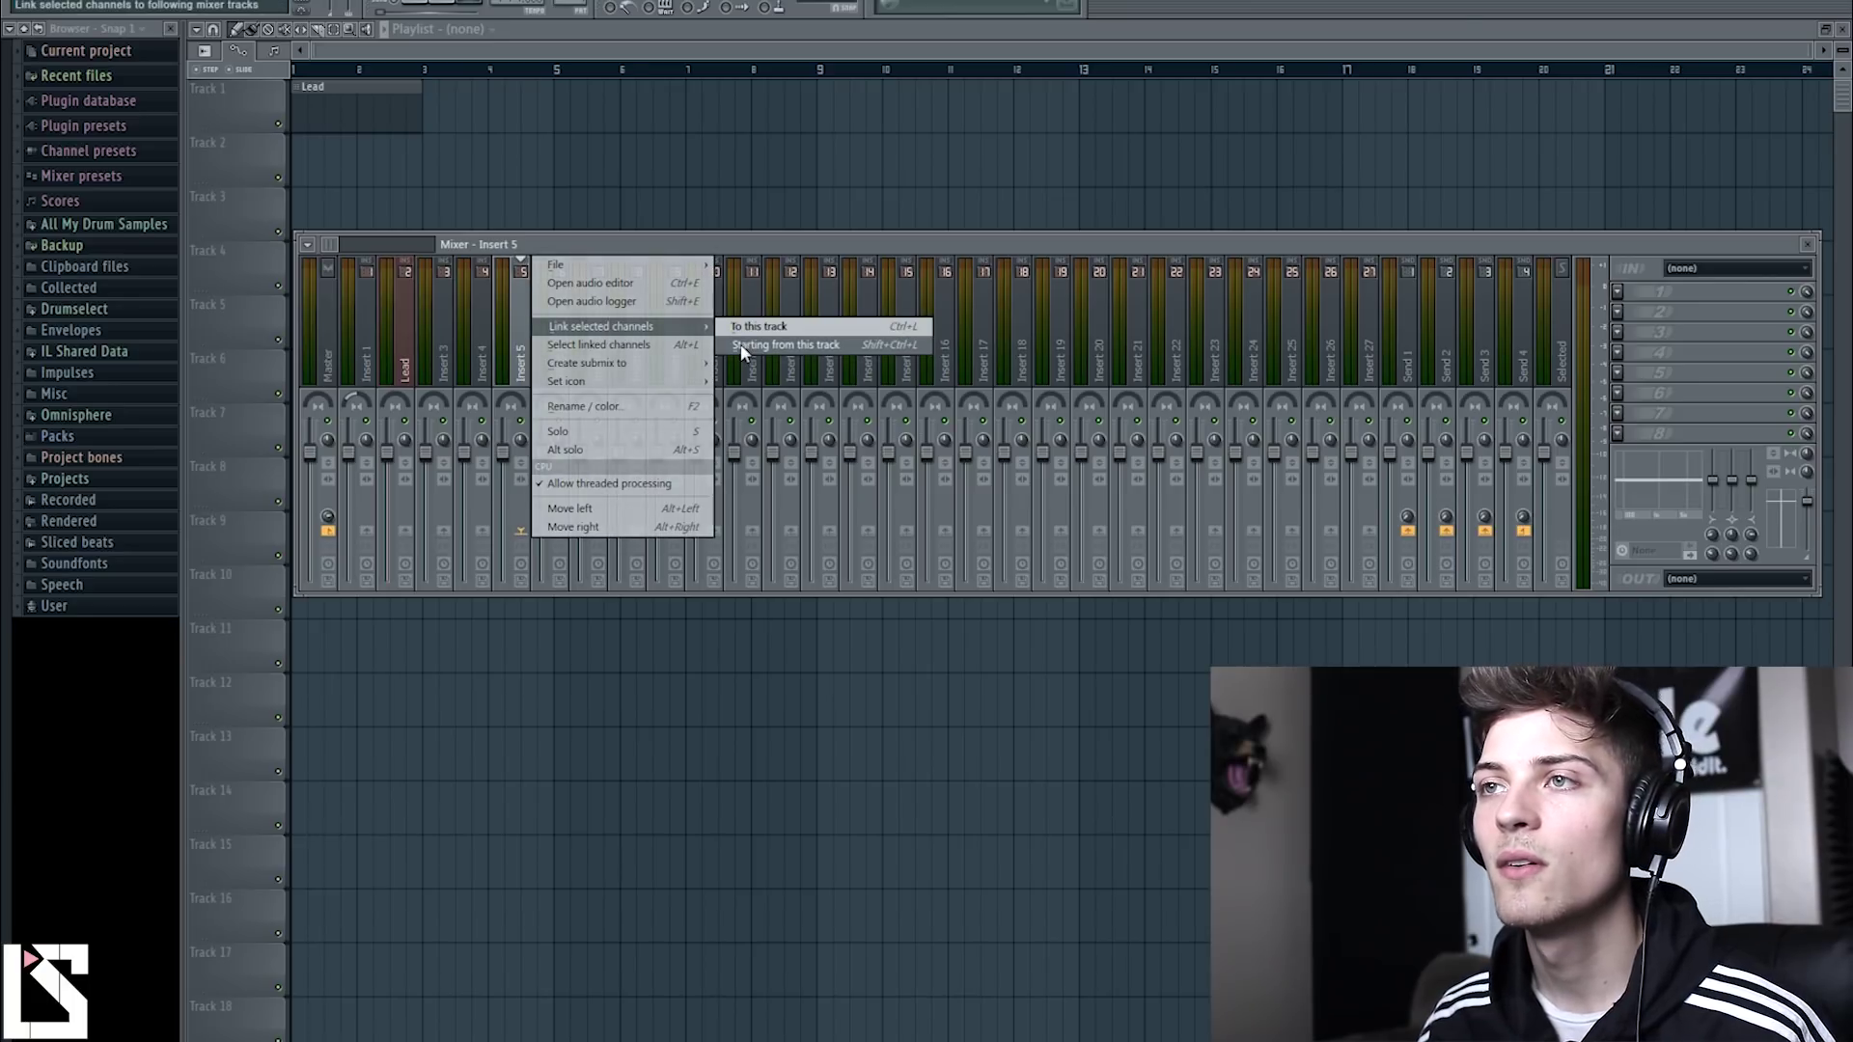
left_click(761, 345)
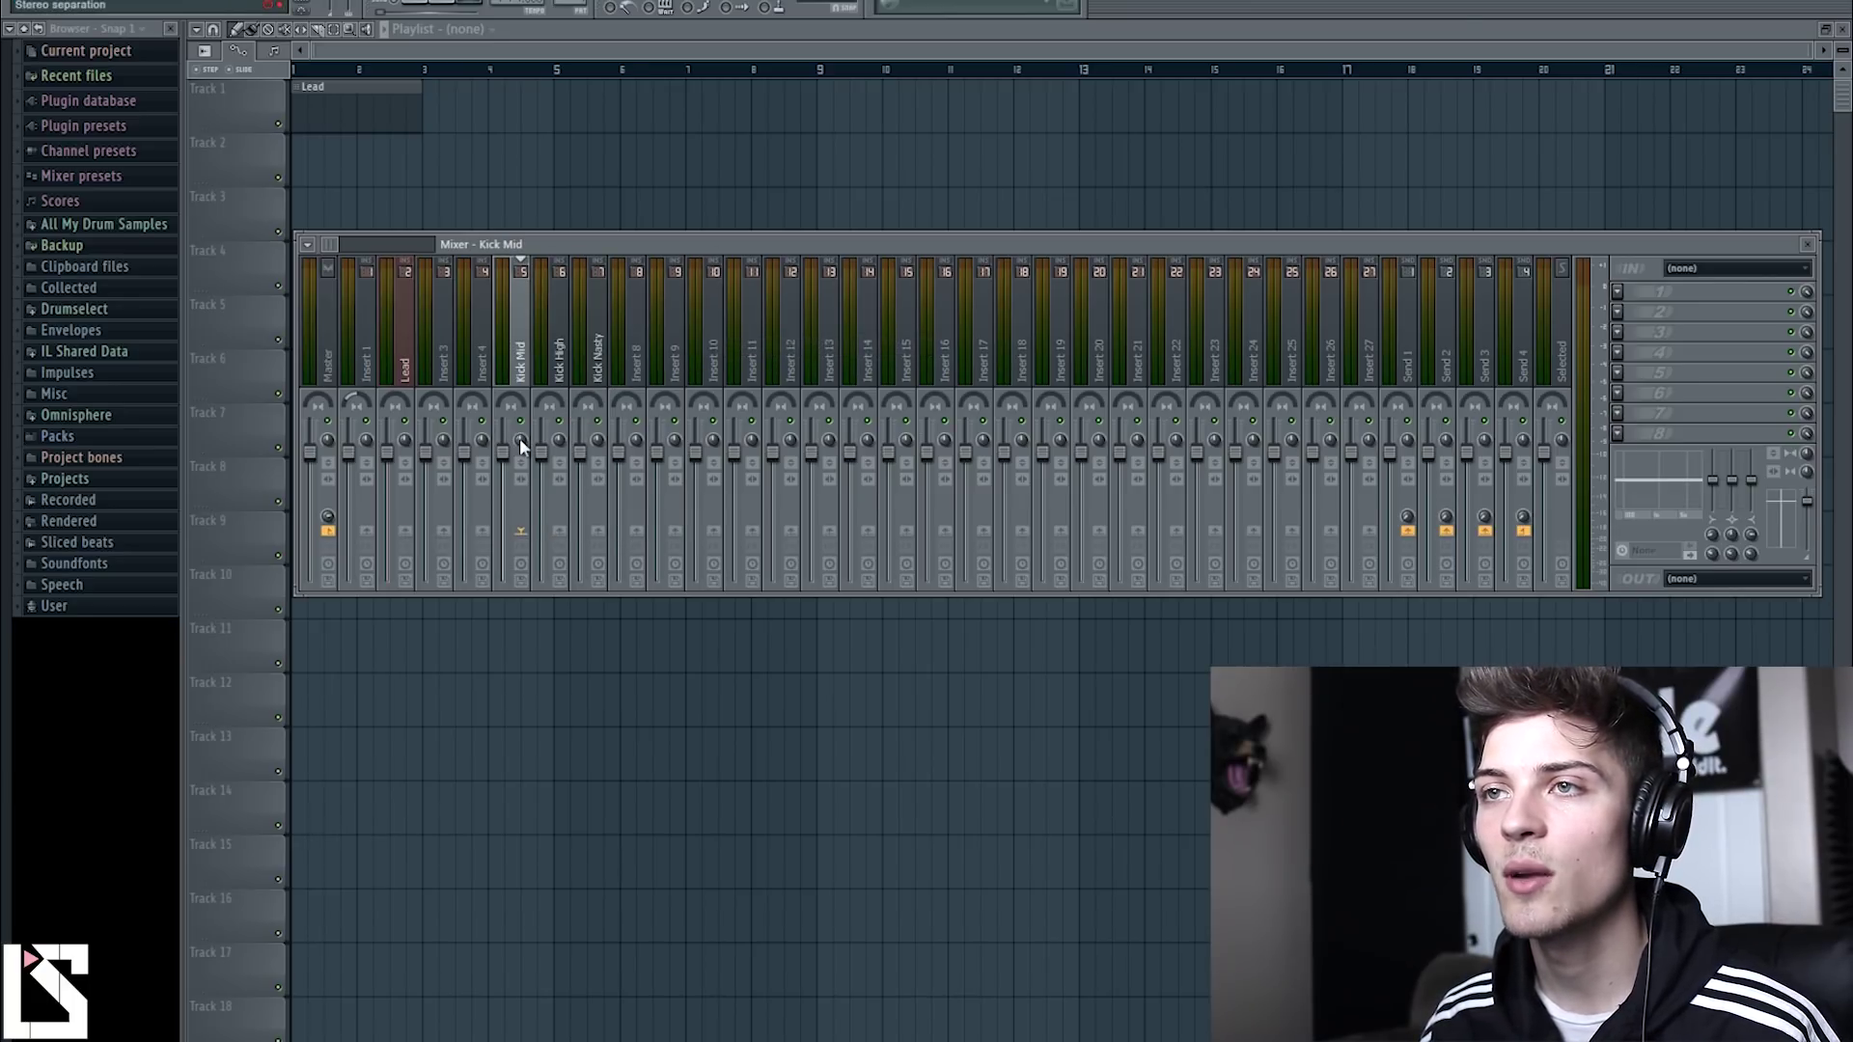
left_click(554, 316)
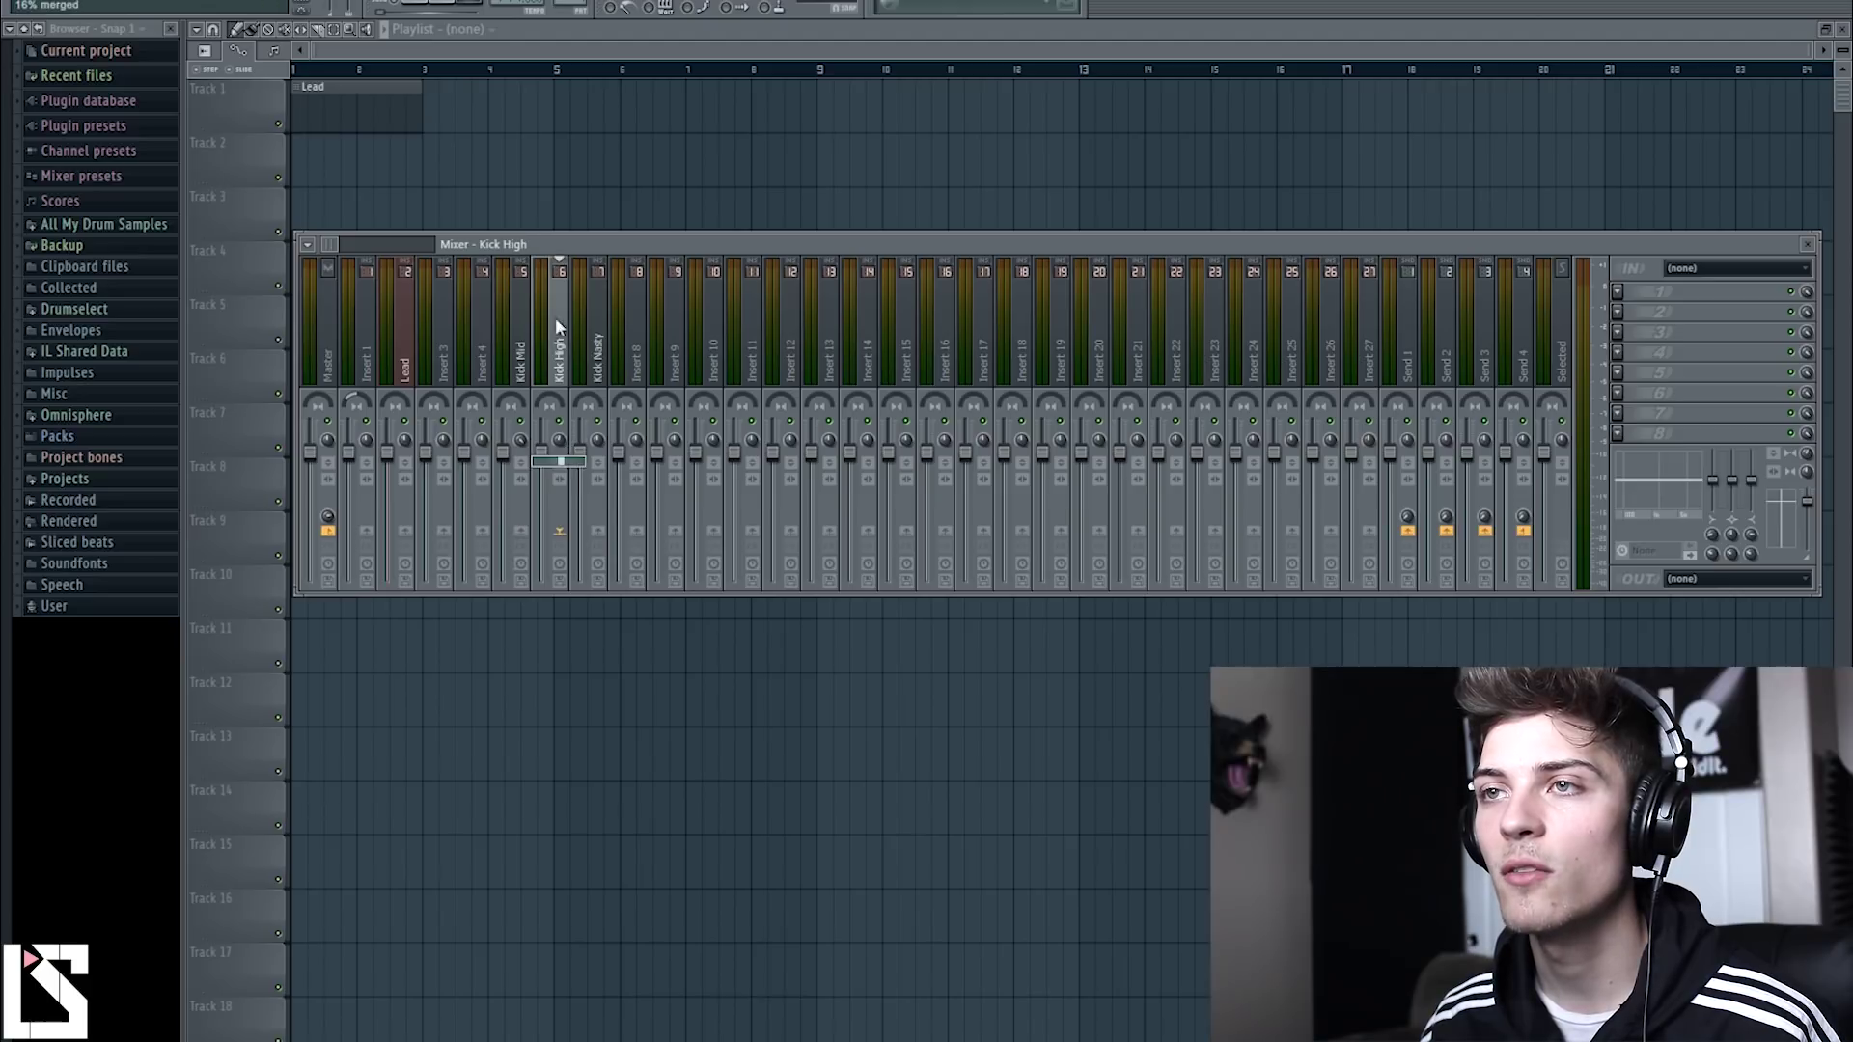
left_click(593, 444)
key("F6")
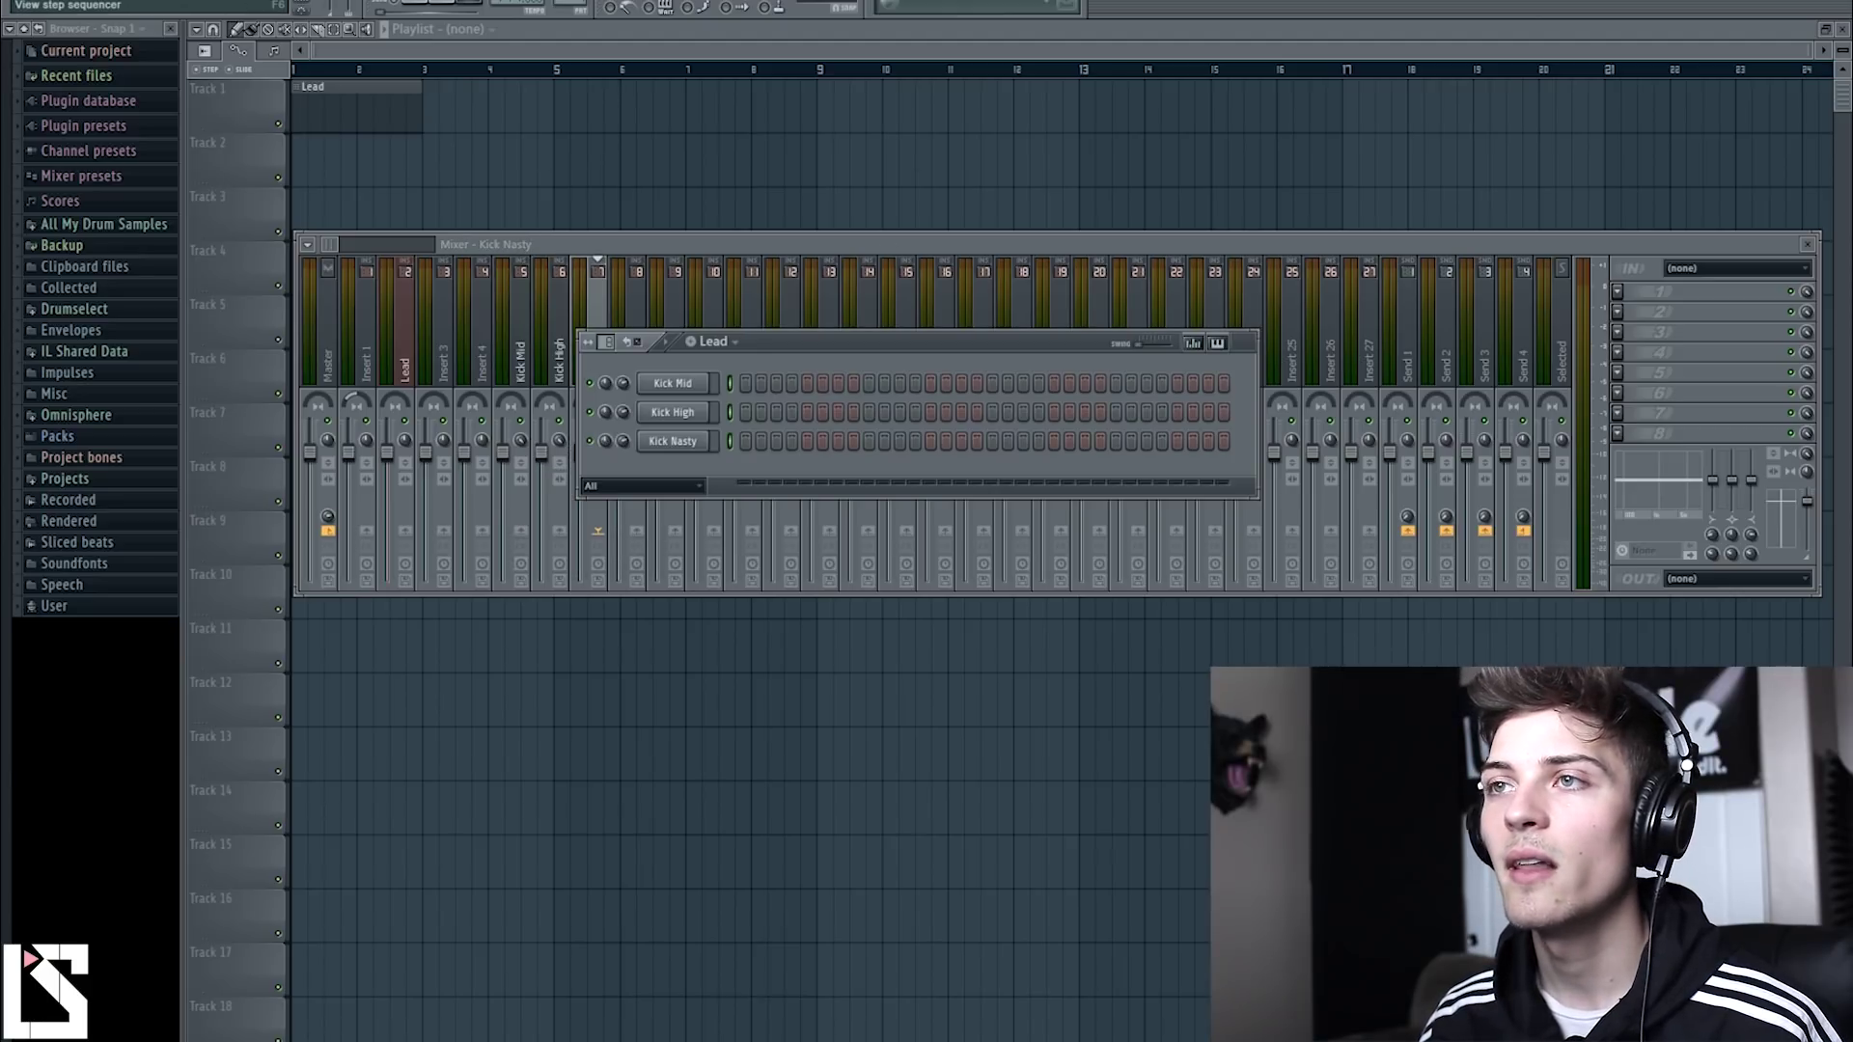
left_click(1808, 245)
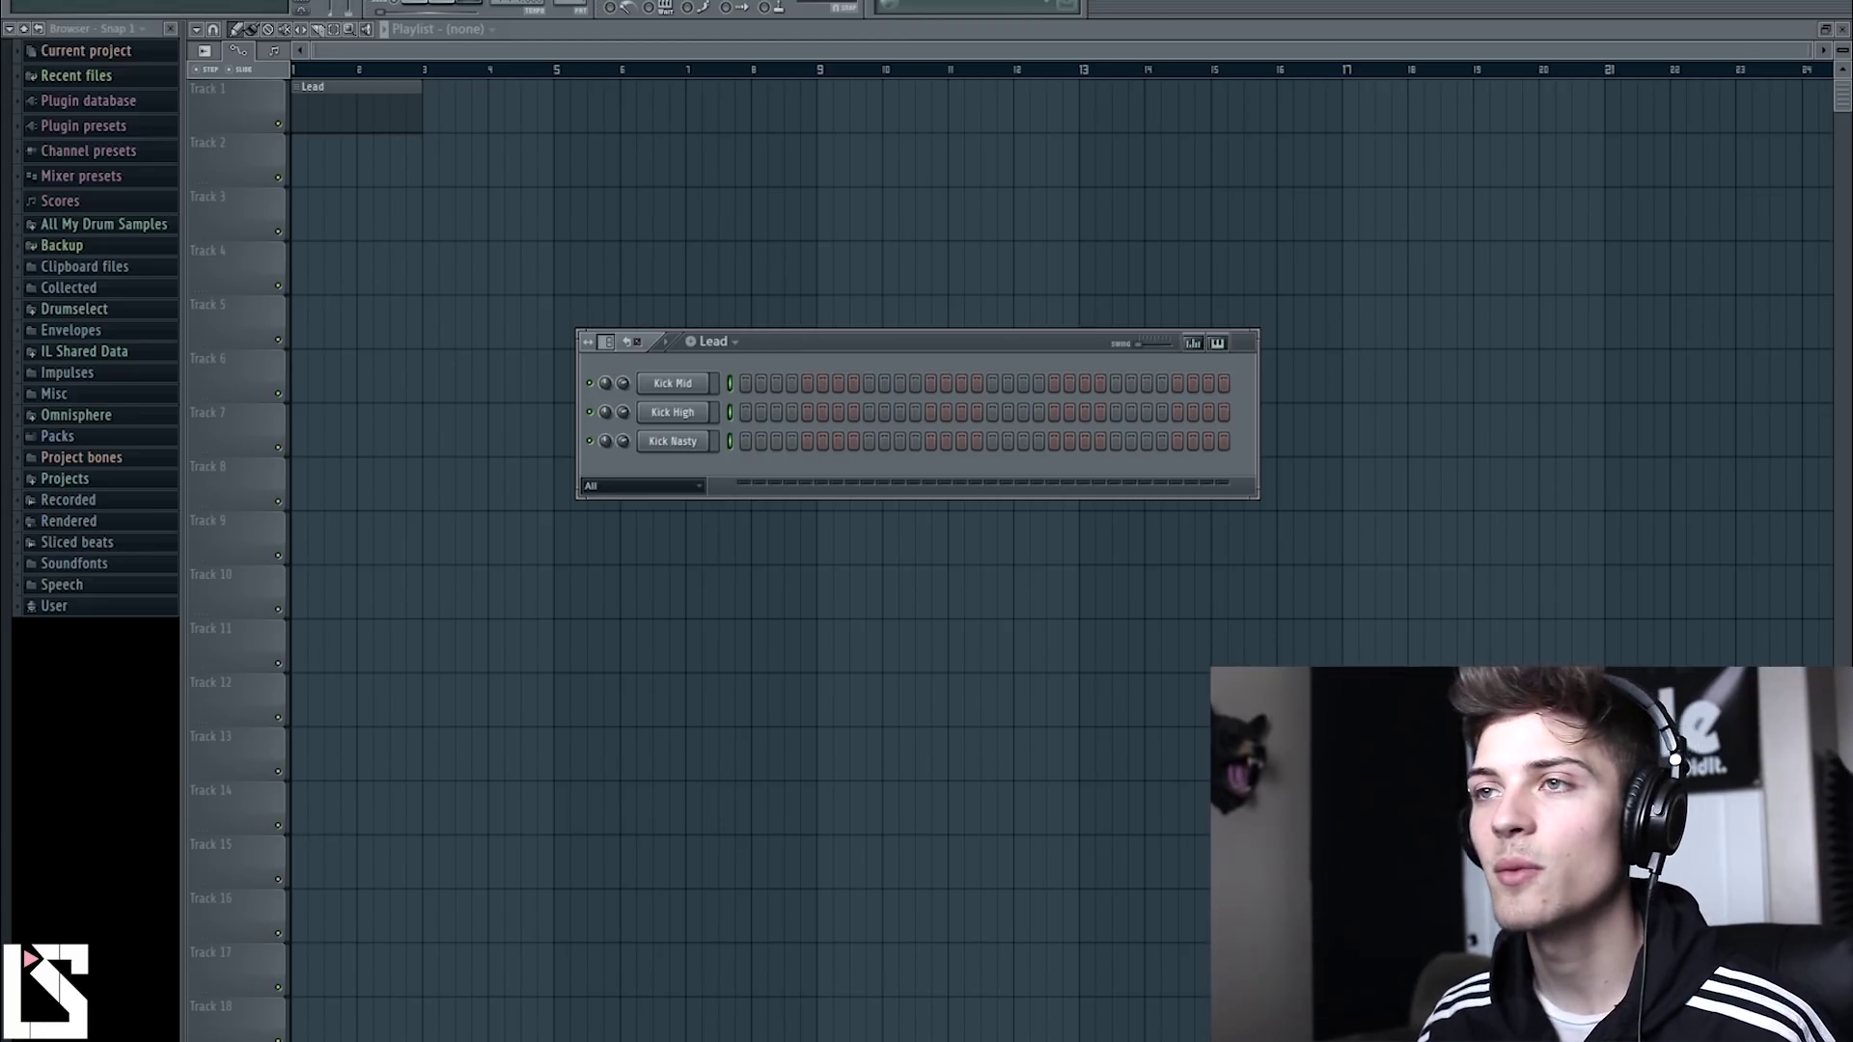
Turn off loop points for the Kick Mid channel and open its Kick Sauce sample for editing in Edison.
left_click(687, 384)
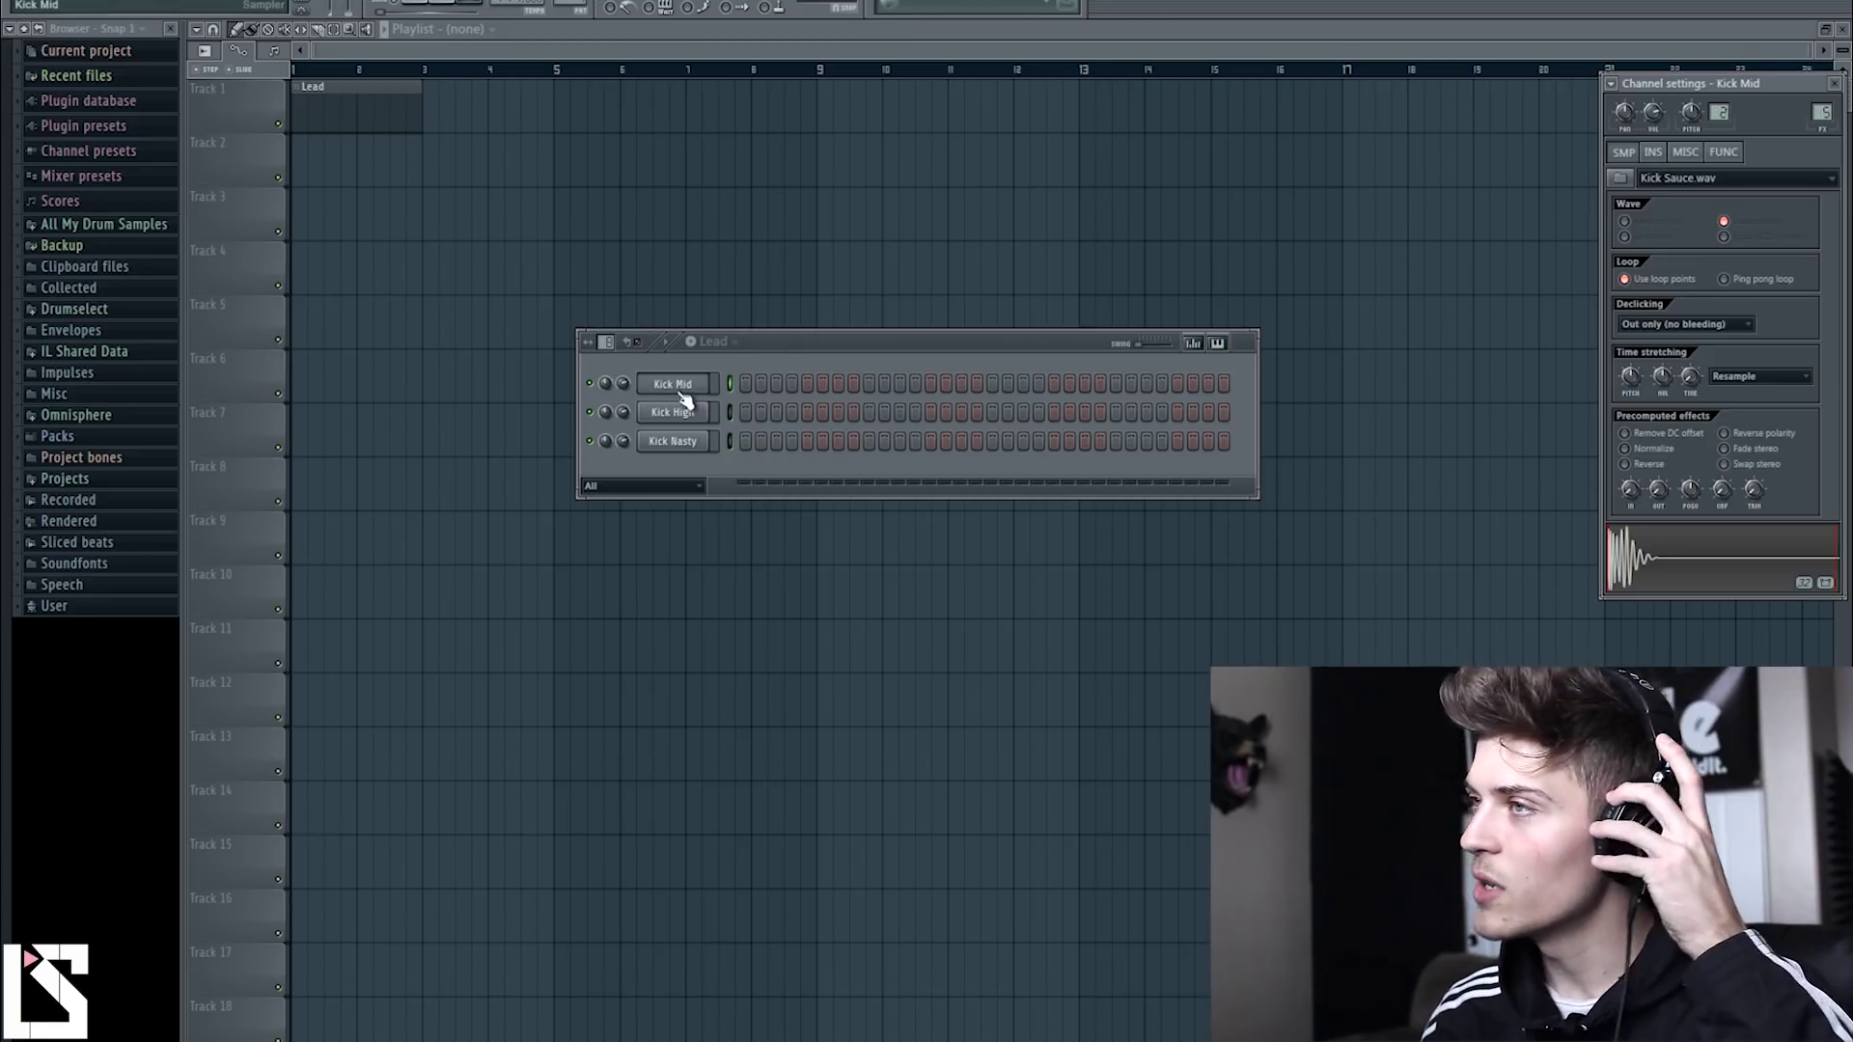
left_click(1658, 280)
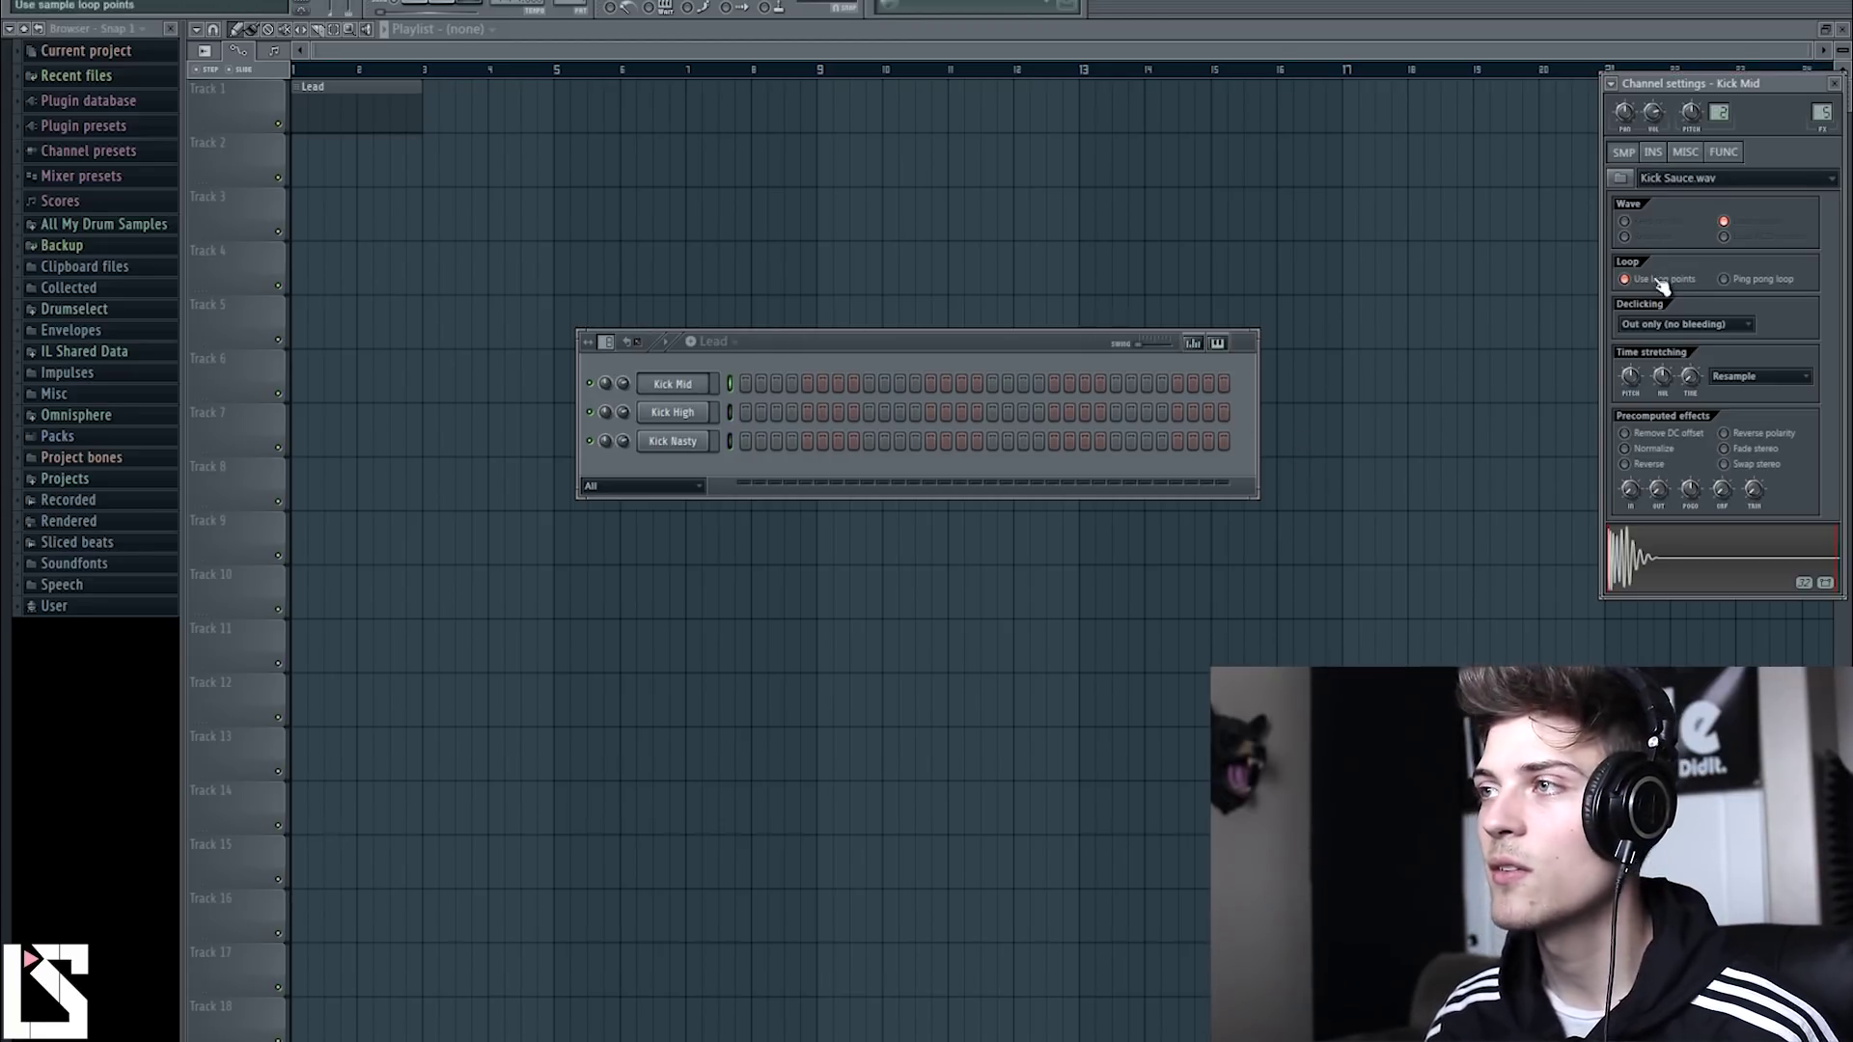
right_click(1656, 565)
left_click(1684, 614)
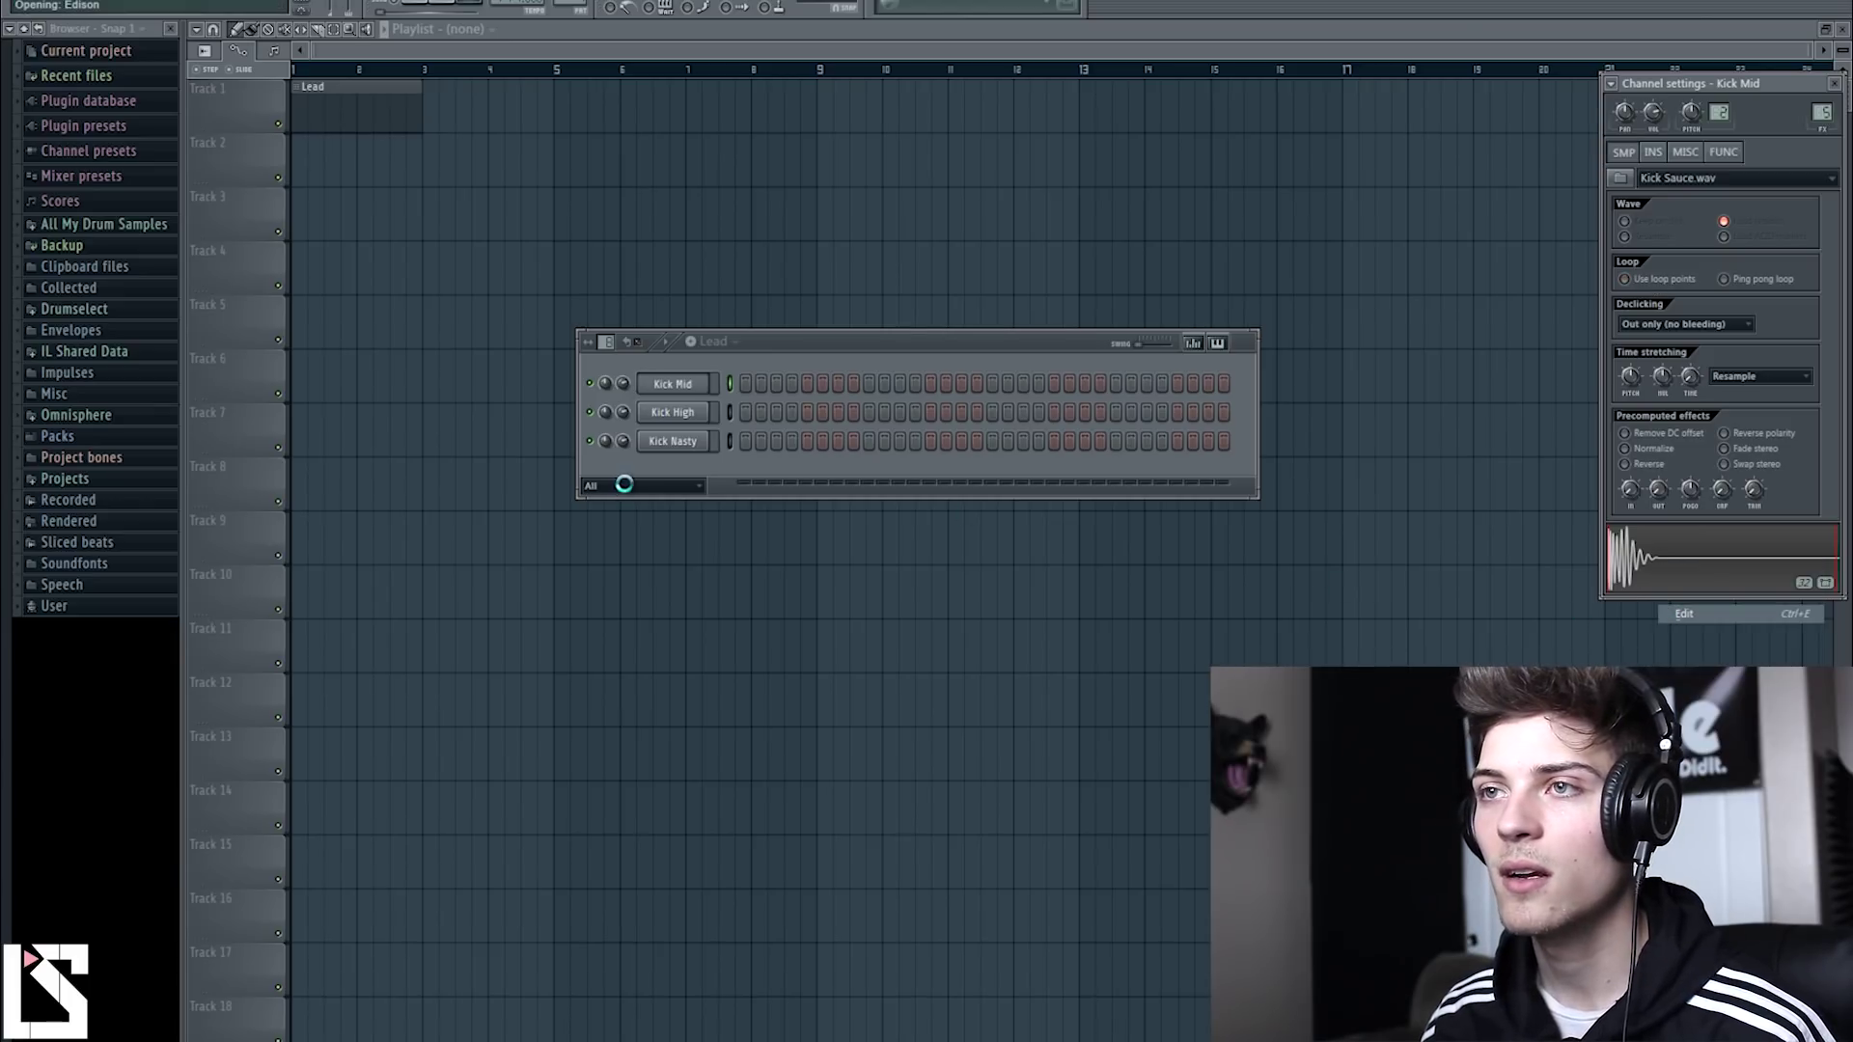
Delete the silent tail after the decay of the Kick Sauce waveform.
left_click_drag(903, 450, 1322, 704)
left_click_drag(470, 482, 1428, 538)
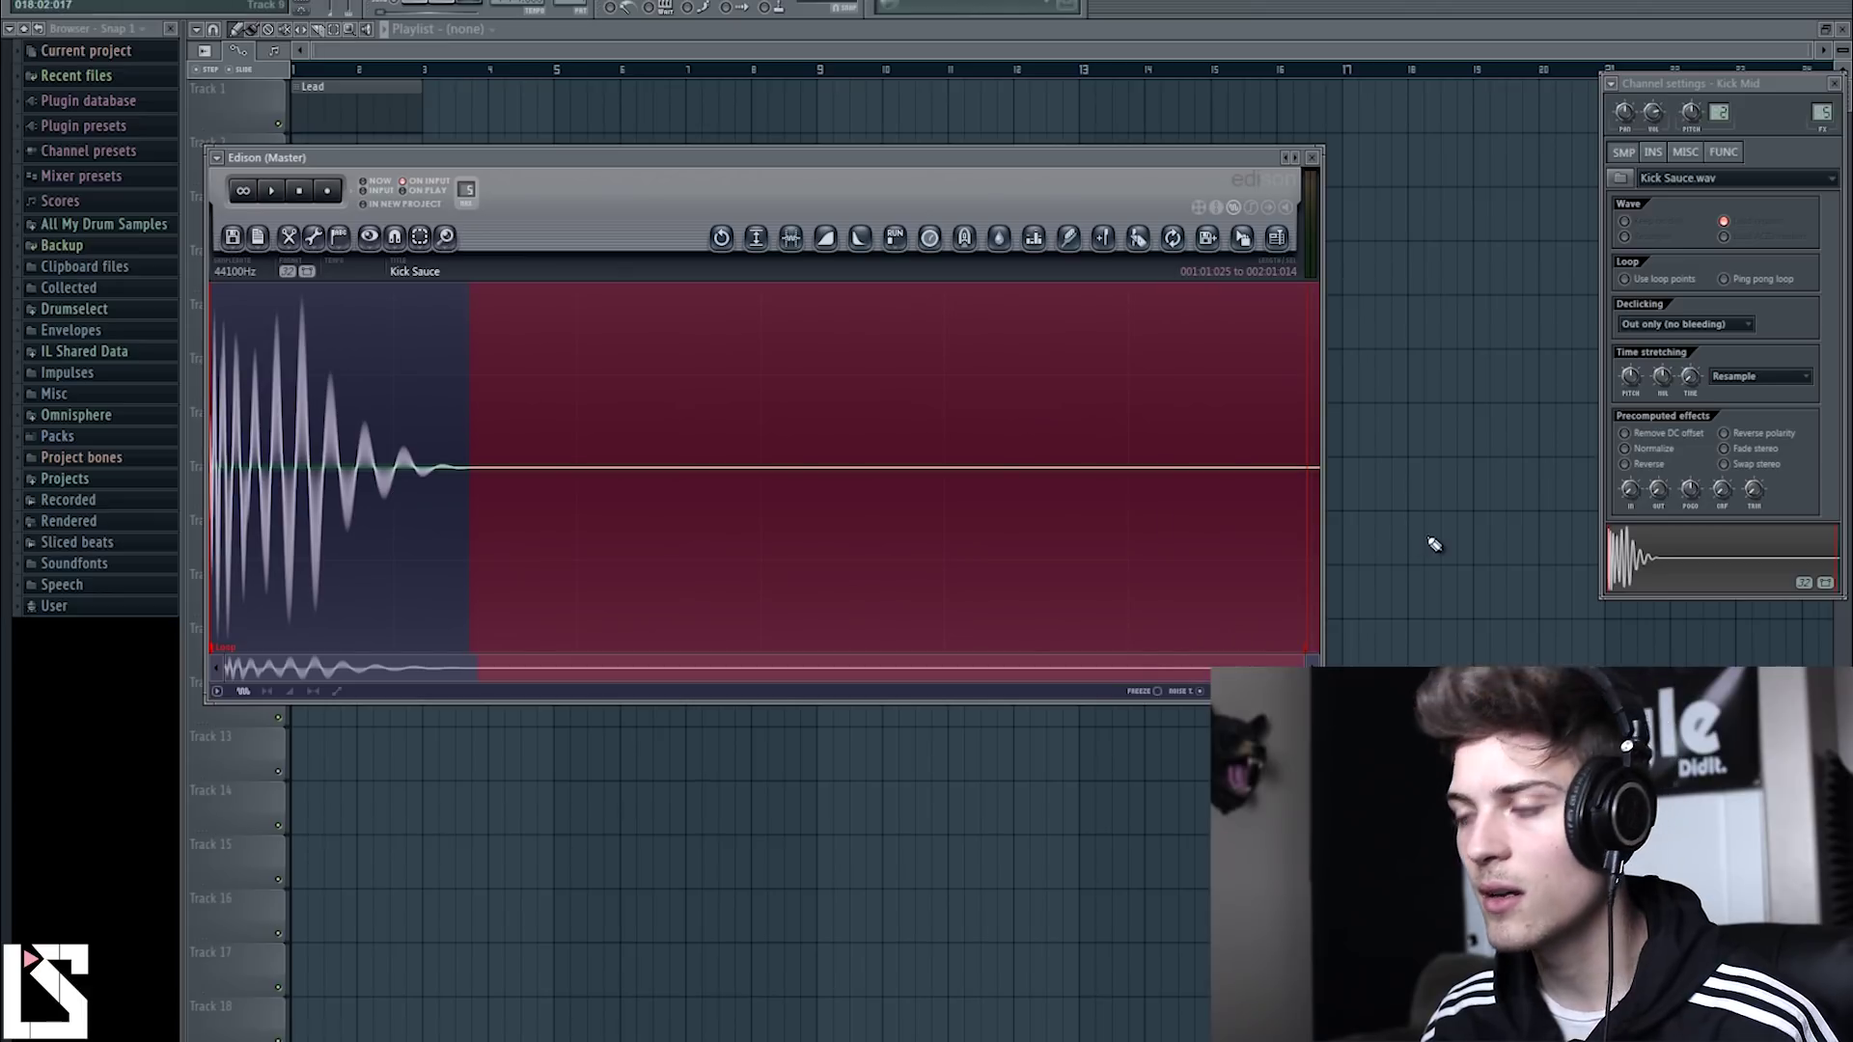
scroll(759, 495, "up", 4)
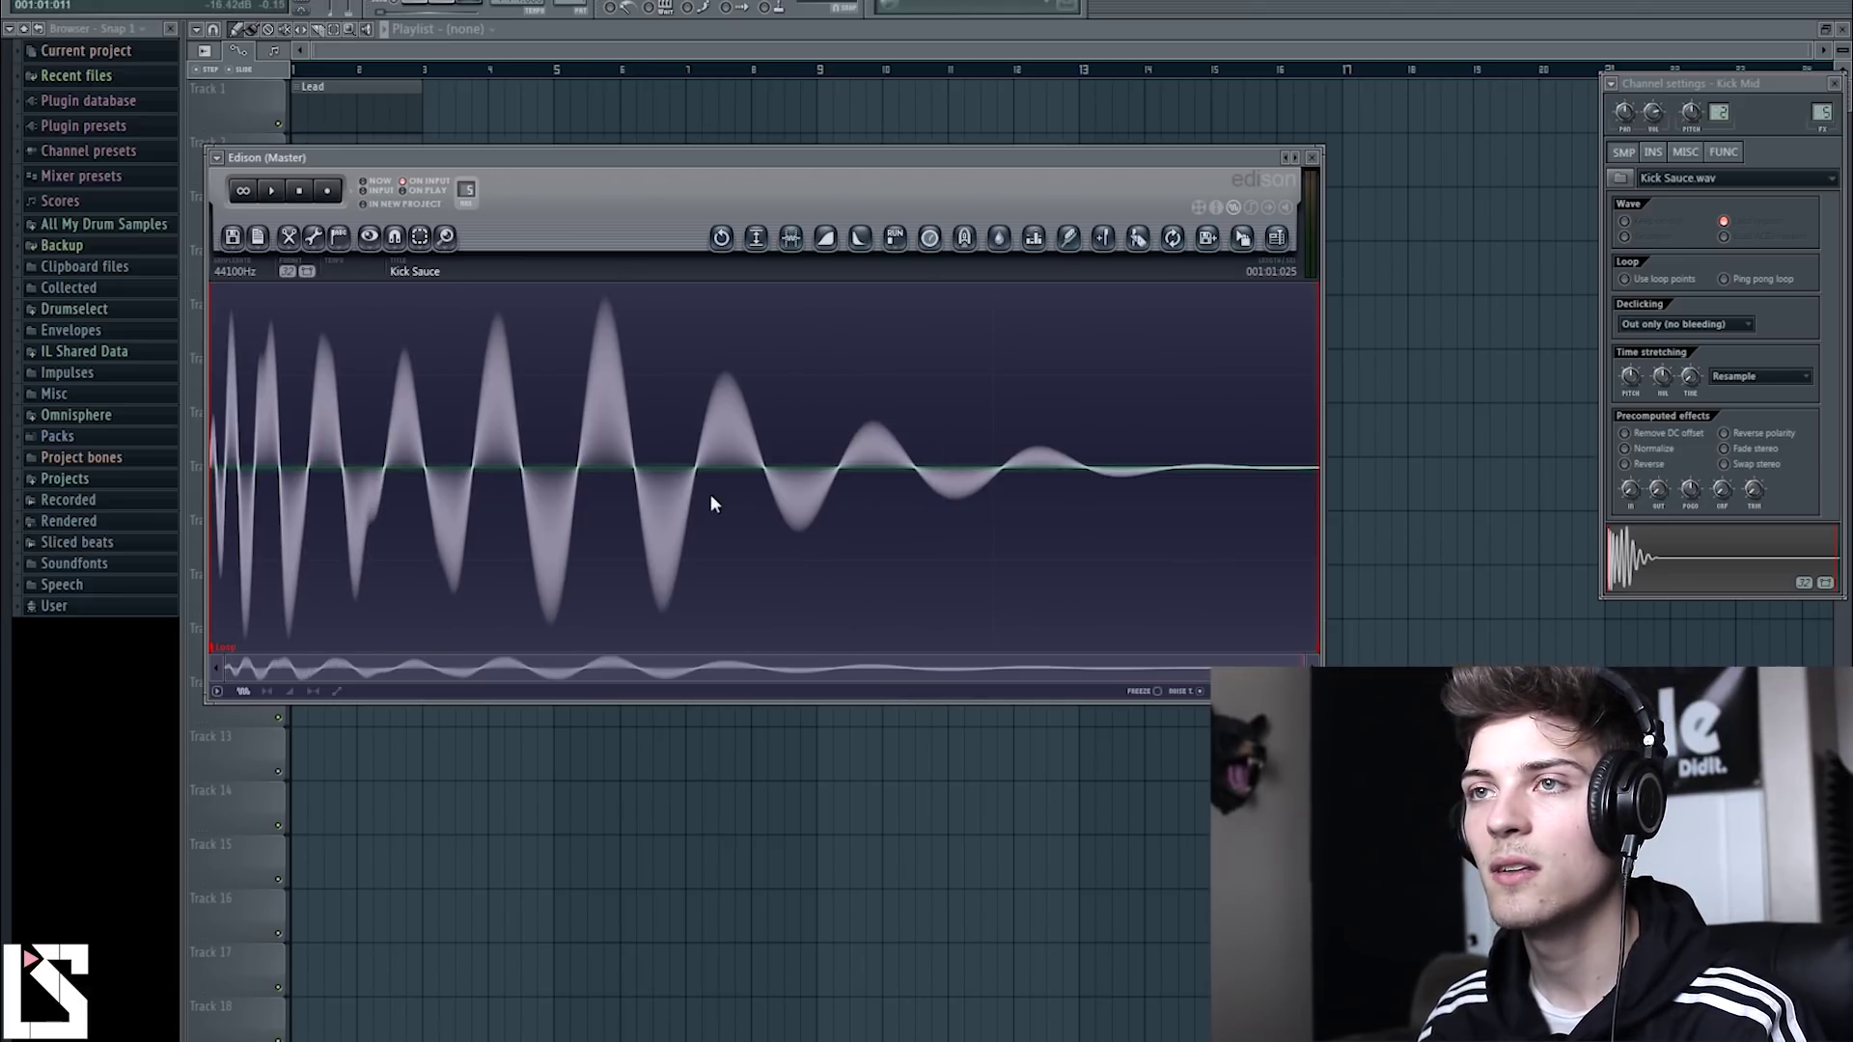
Fade out the Kick Sauce waveform from 001:01:013 to its end, and check the start of the sample.
left_click_drag(773, 429, 1319, 405)
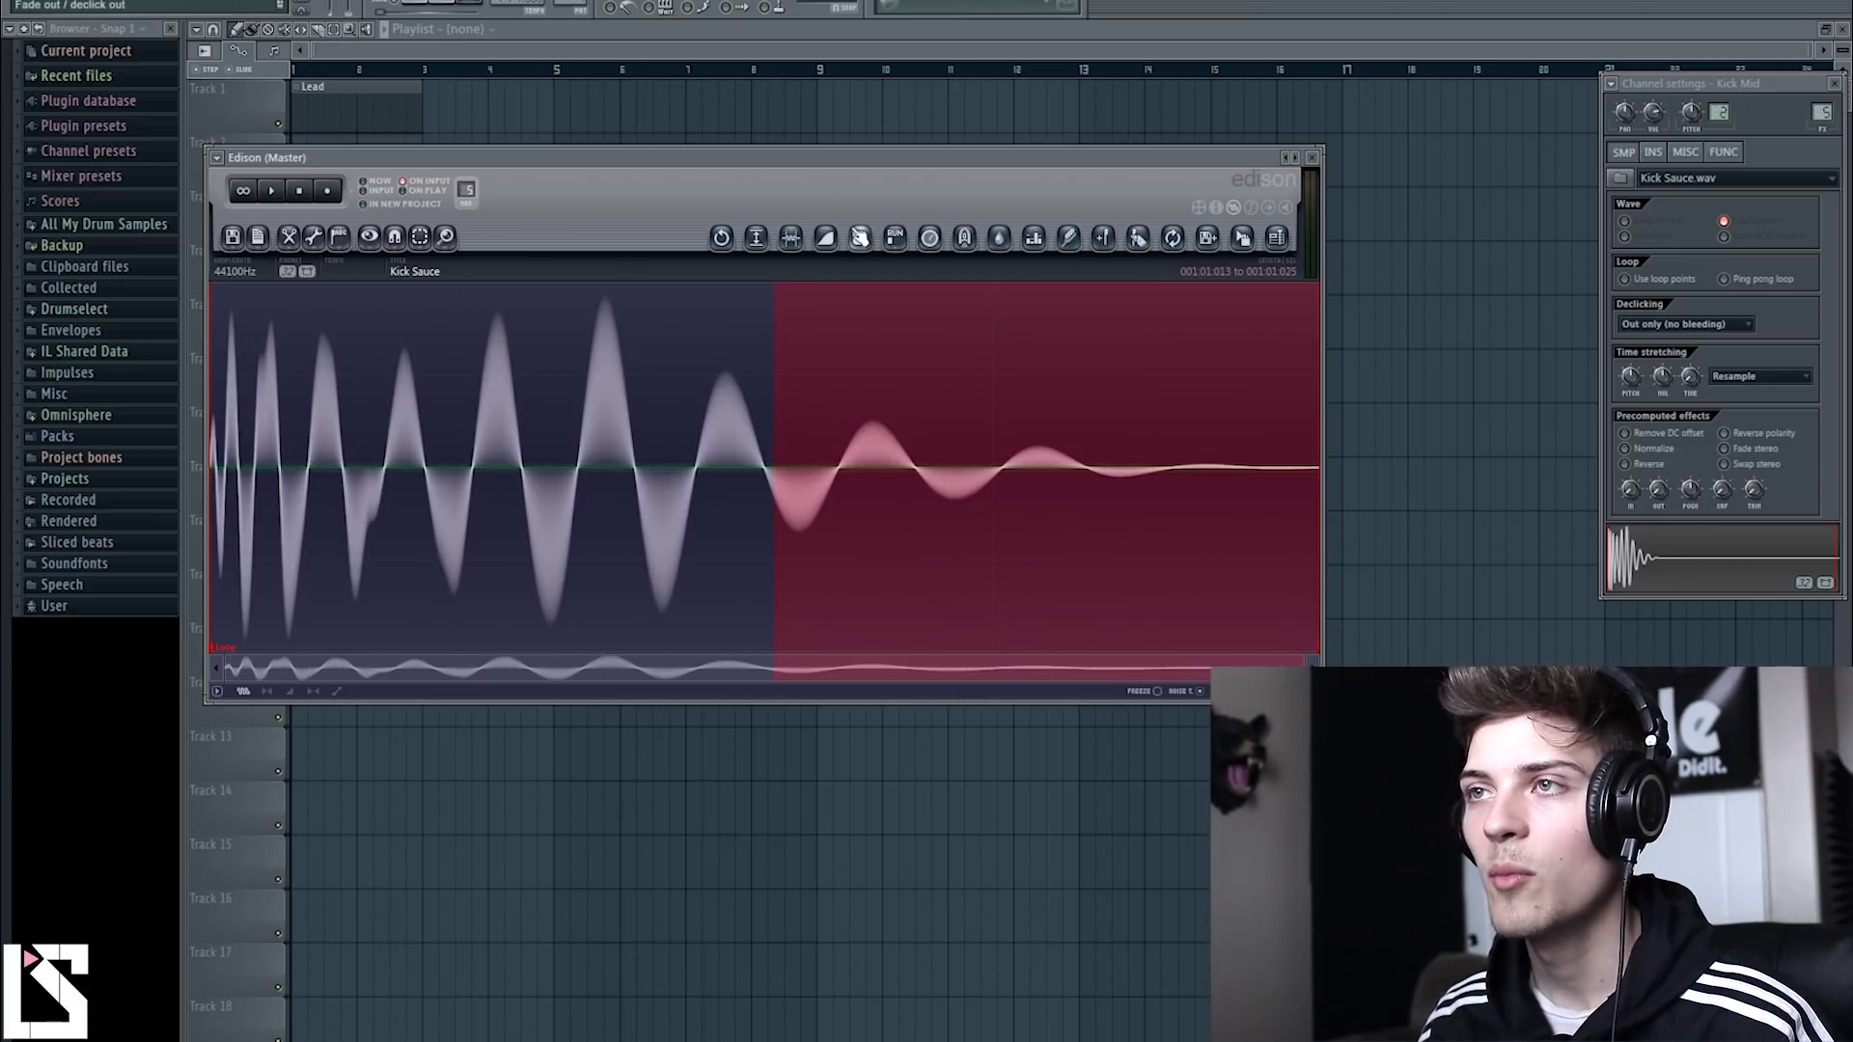
left_click(860, 237)
scroll(927, 480, "up", 5)
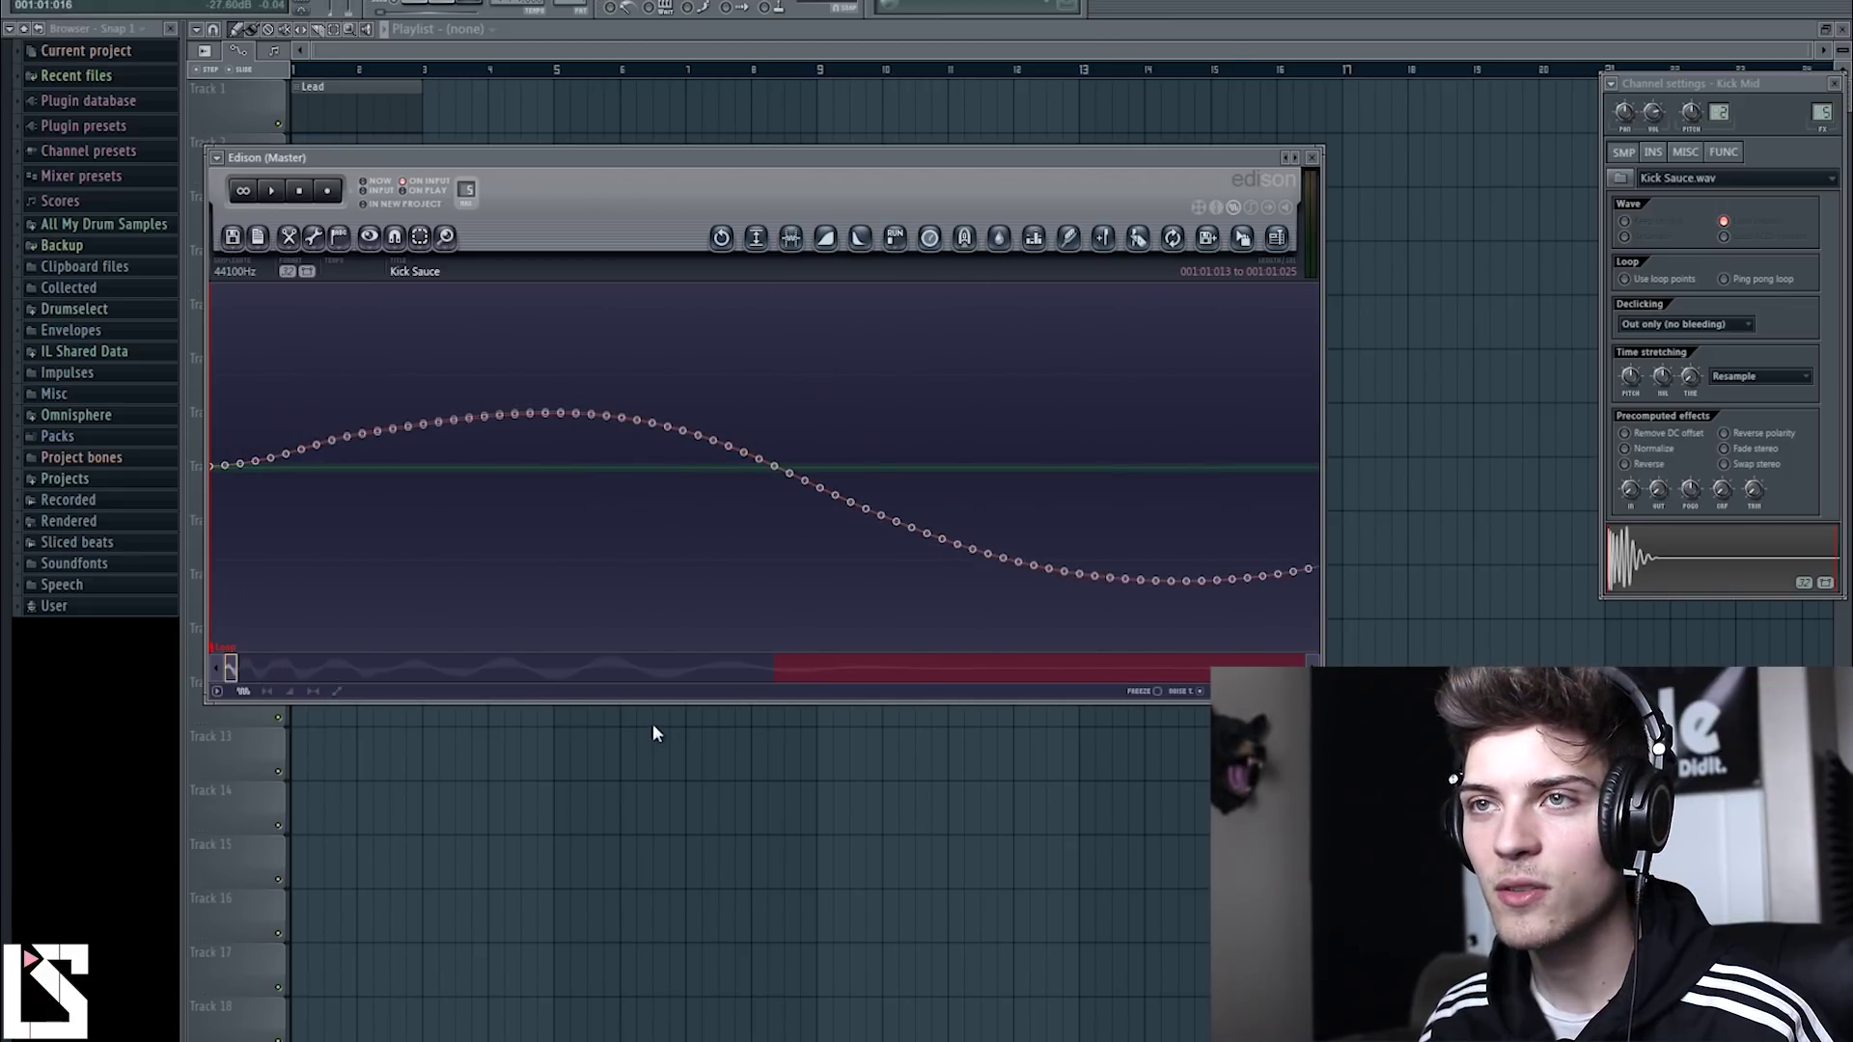
scroll(927, 480, "down", 5)
left_click(912, 476, "shift")
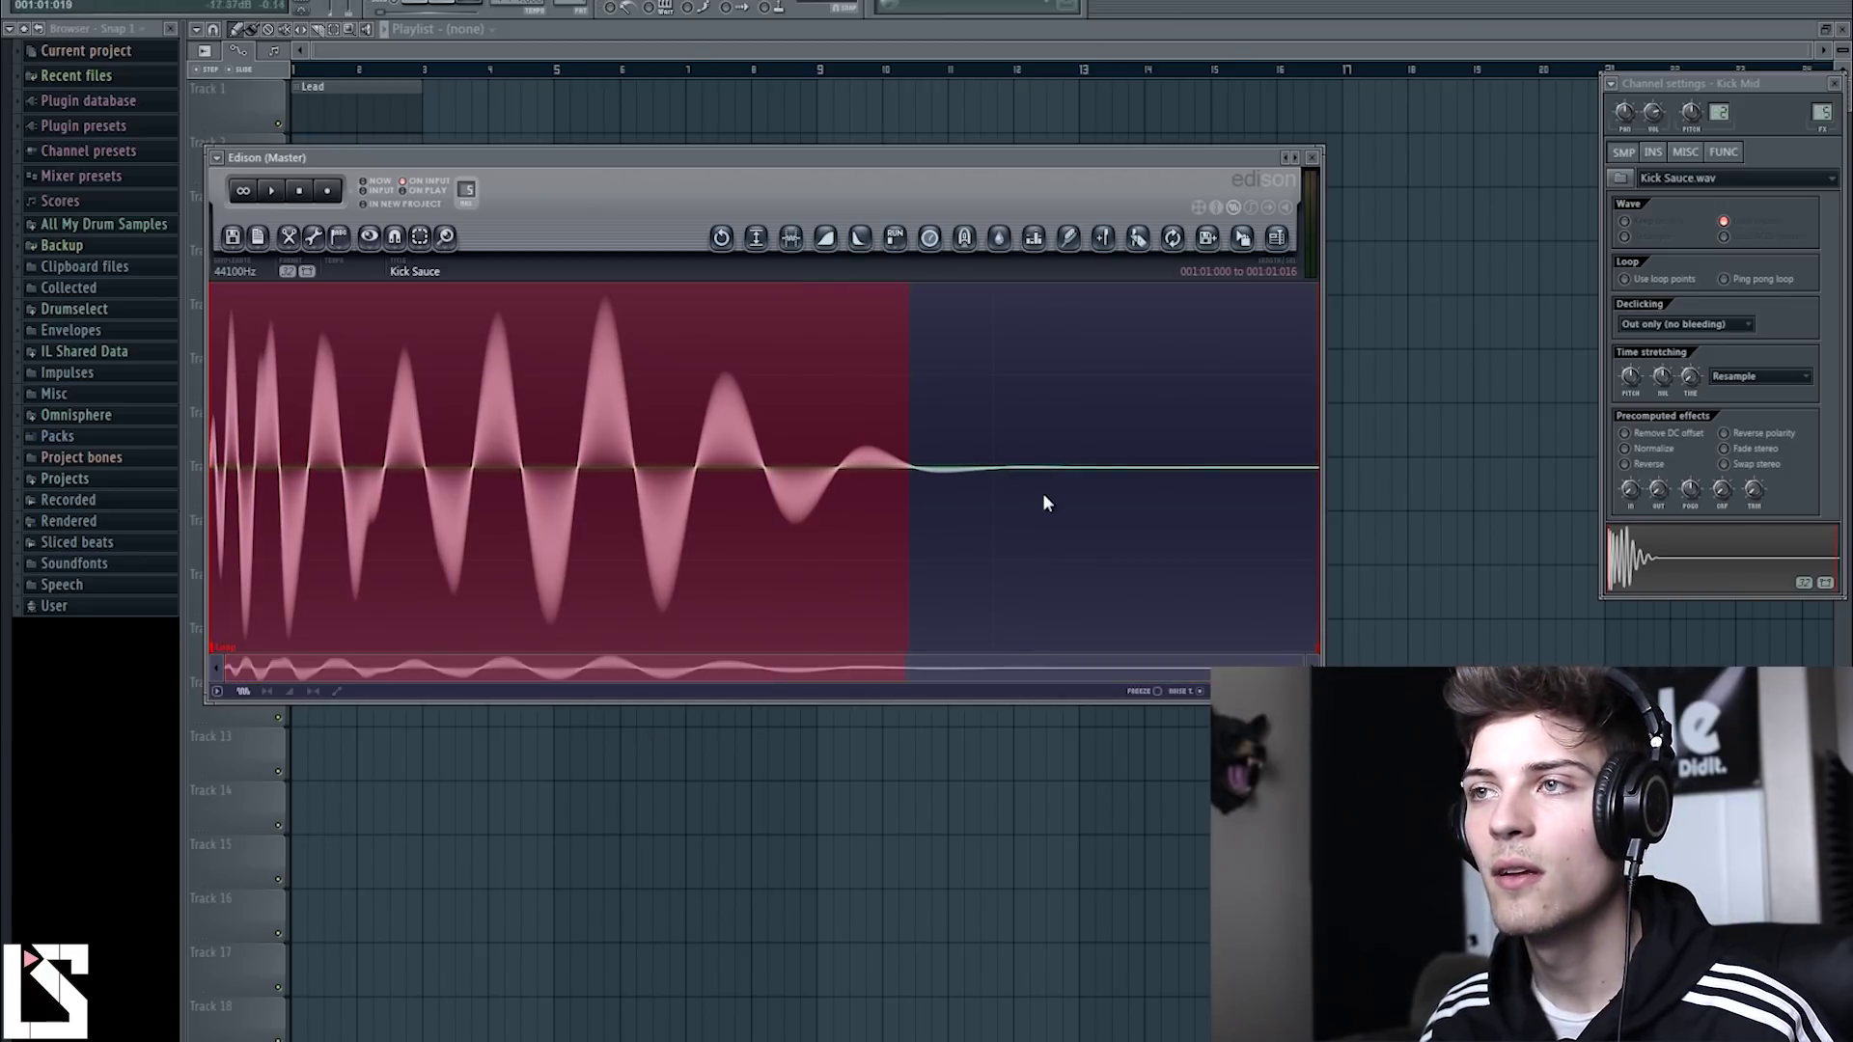
Replace the Kick Mid channel's sample with the whole edited waveform, rename the channel Kick Mid and close Edison.
key("ctrl+a")
left_click_drag(1242, 232, 666, 391)
right_click(668, 384)
left_click(738, 408)
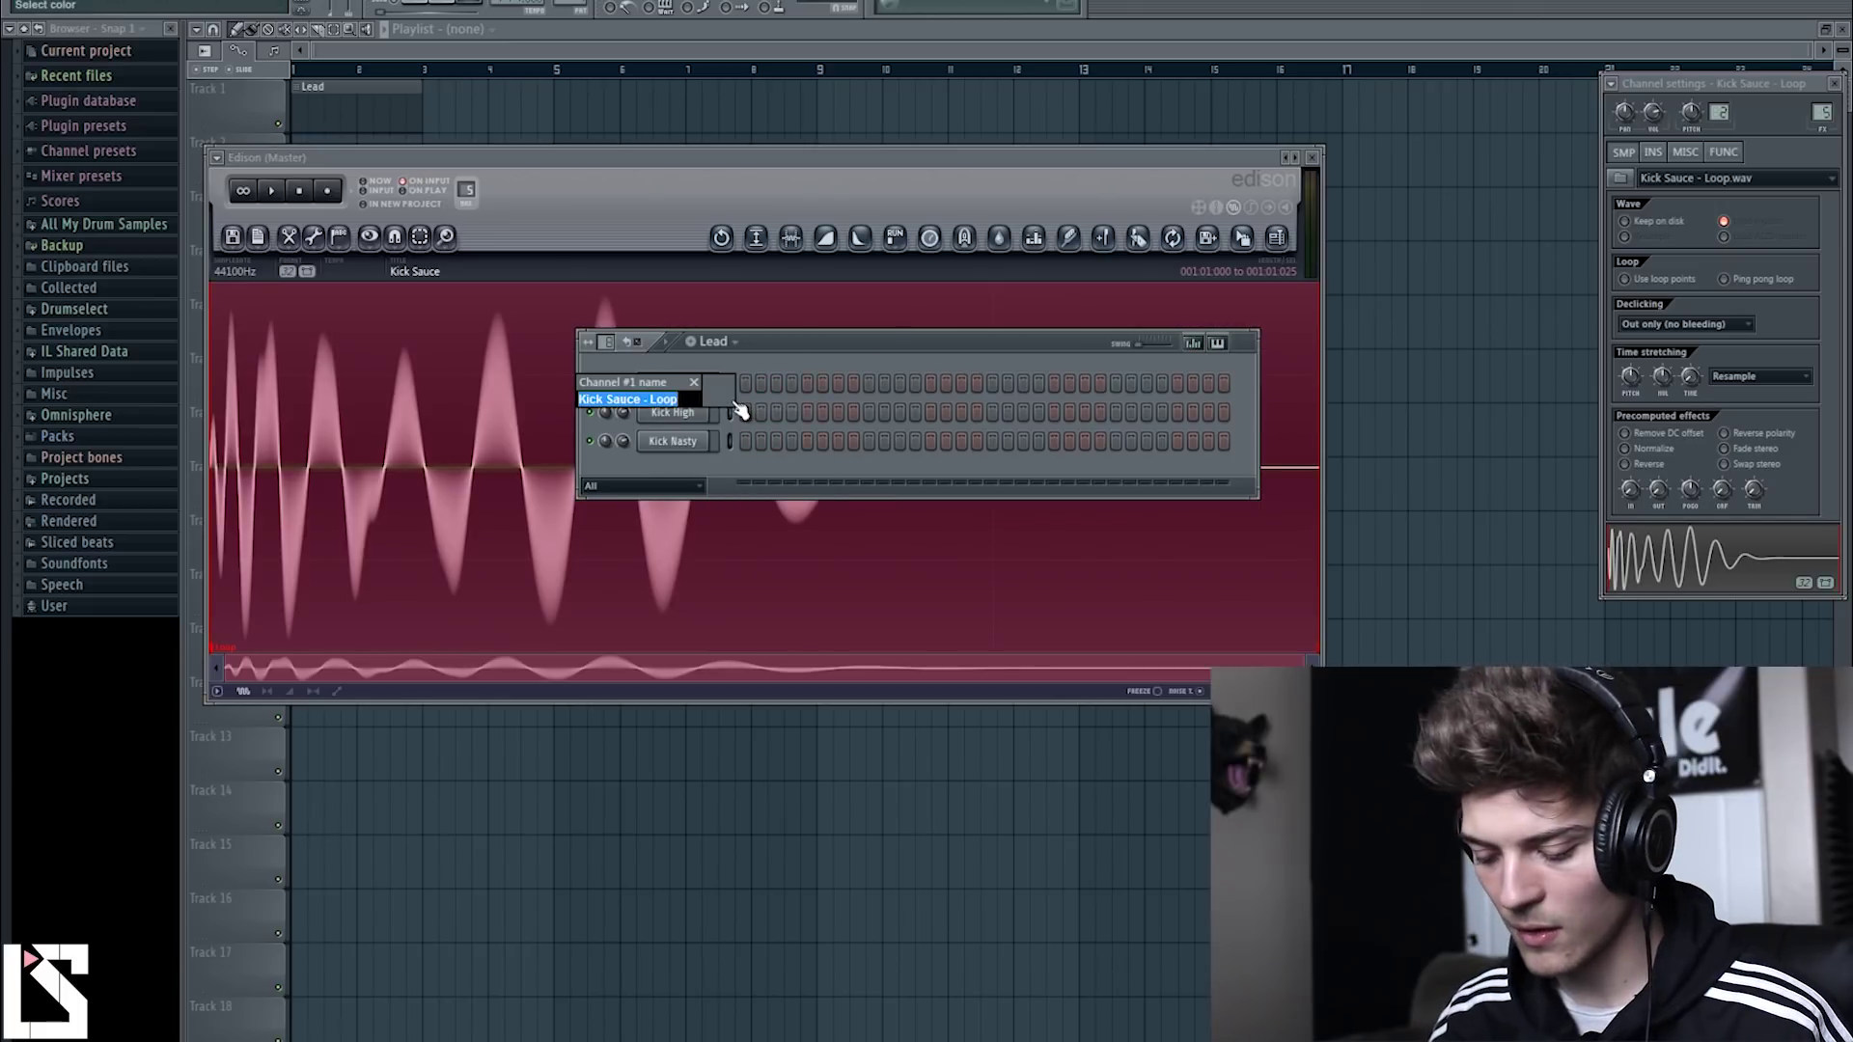
type("Kick Mid")
key("Return")
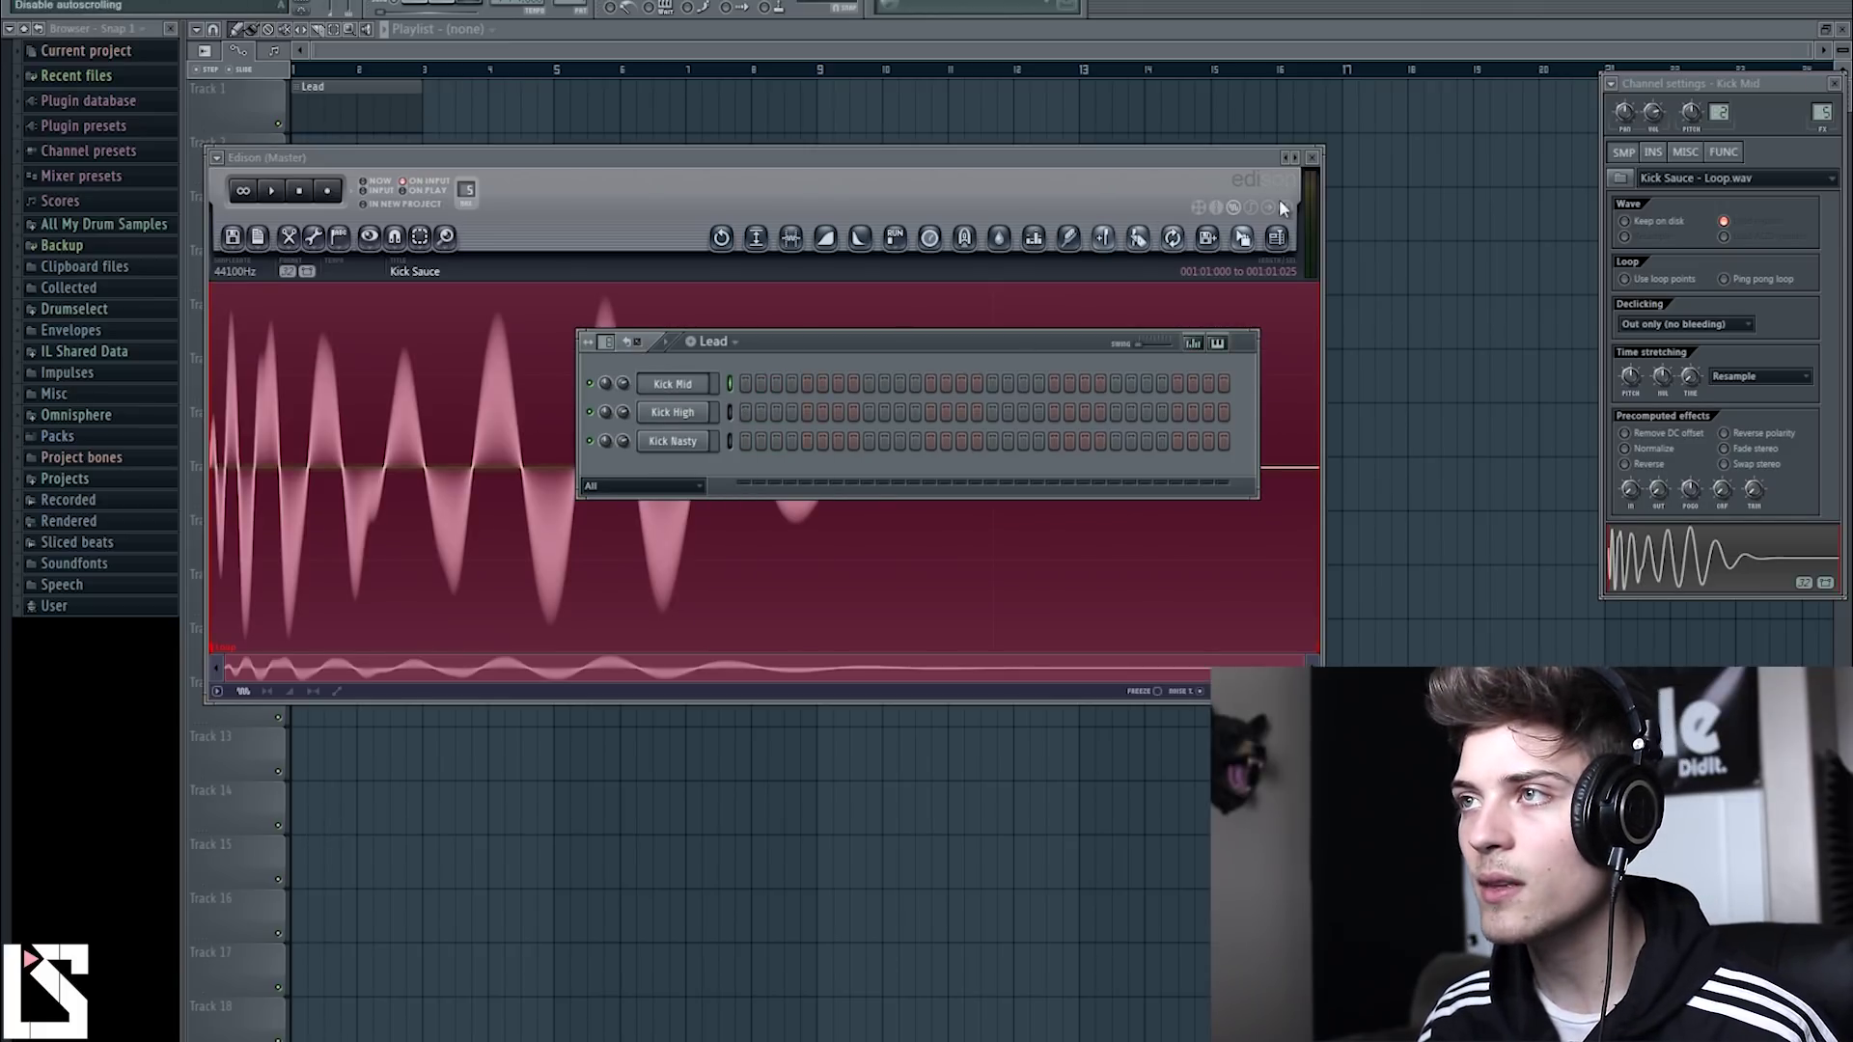
left_click(1311, 157)
Open the Kick High sample in Edison and fade out its tail from 001:01:021 to 001:01:036, checking the start.
left_click(690, 413)
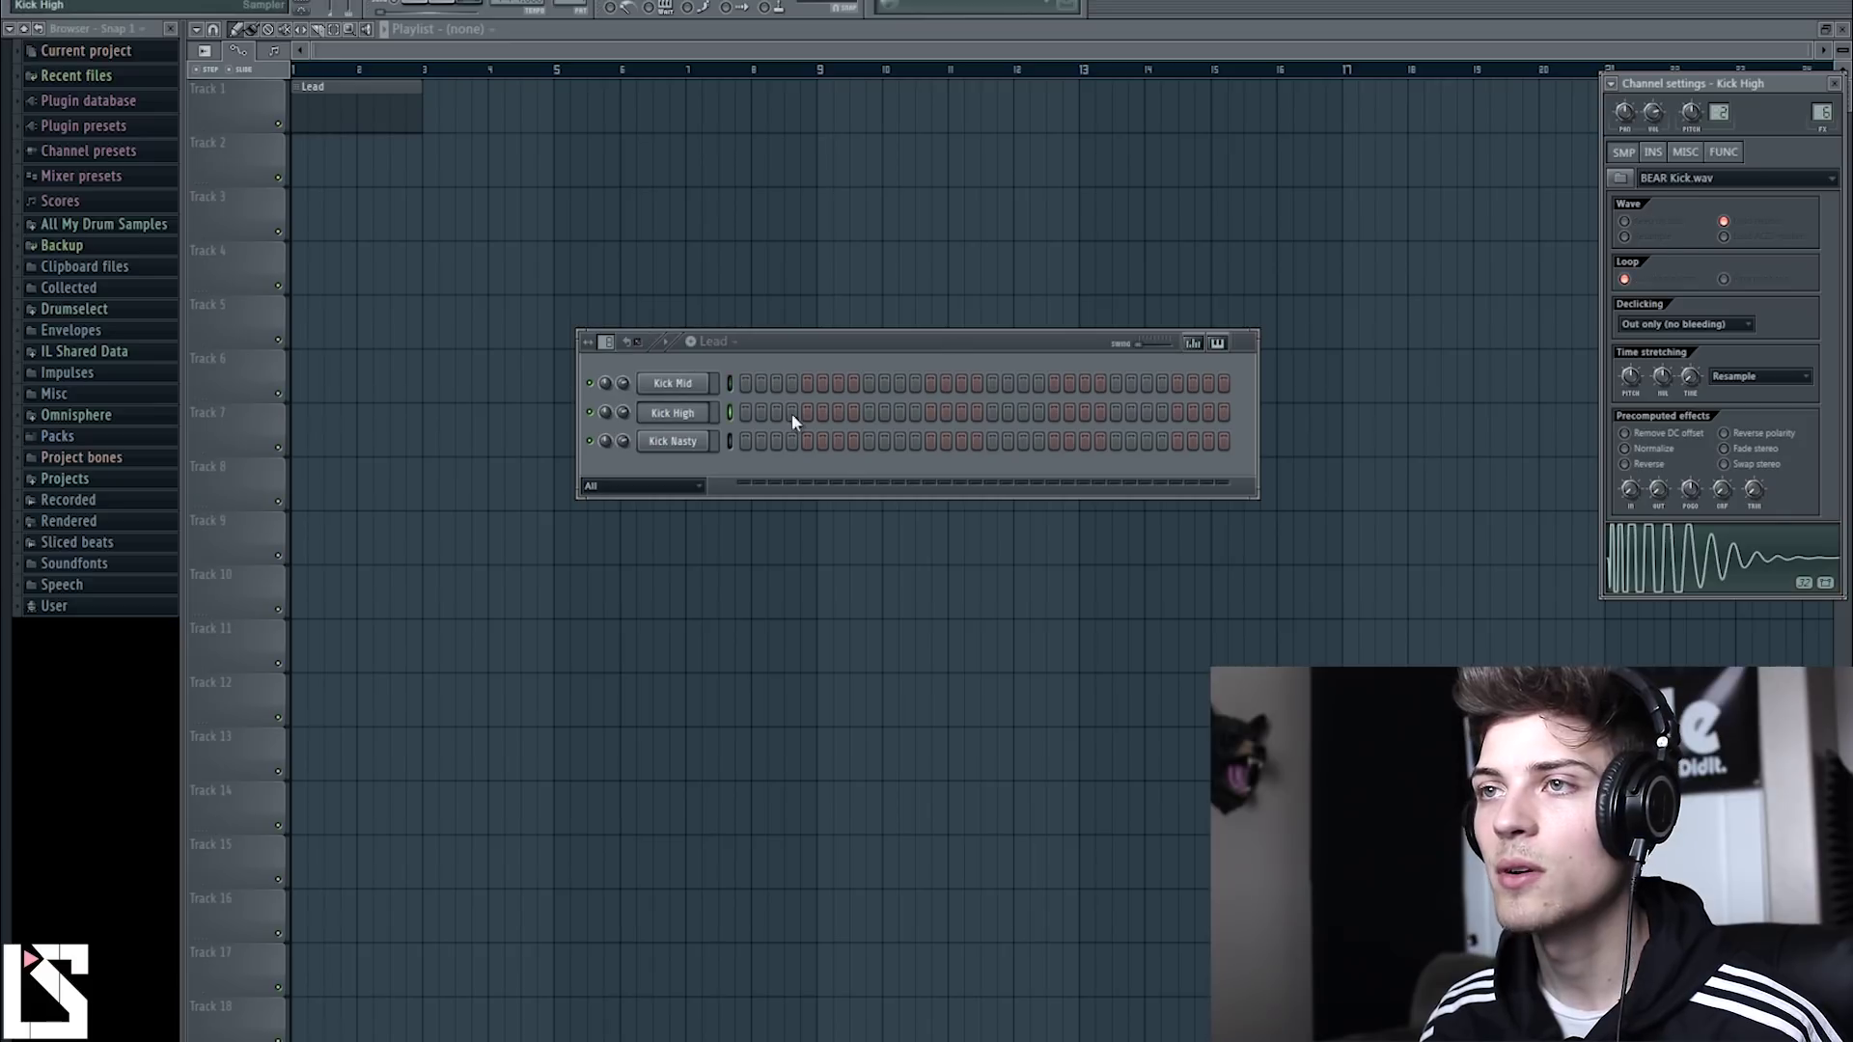
right_click(1646, 565)
left_click(1679, 613)
left_click_drag(868, 429, 1240, 501)
left_click(862, 237)
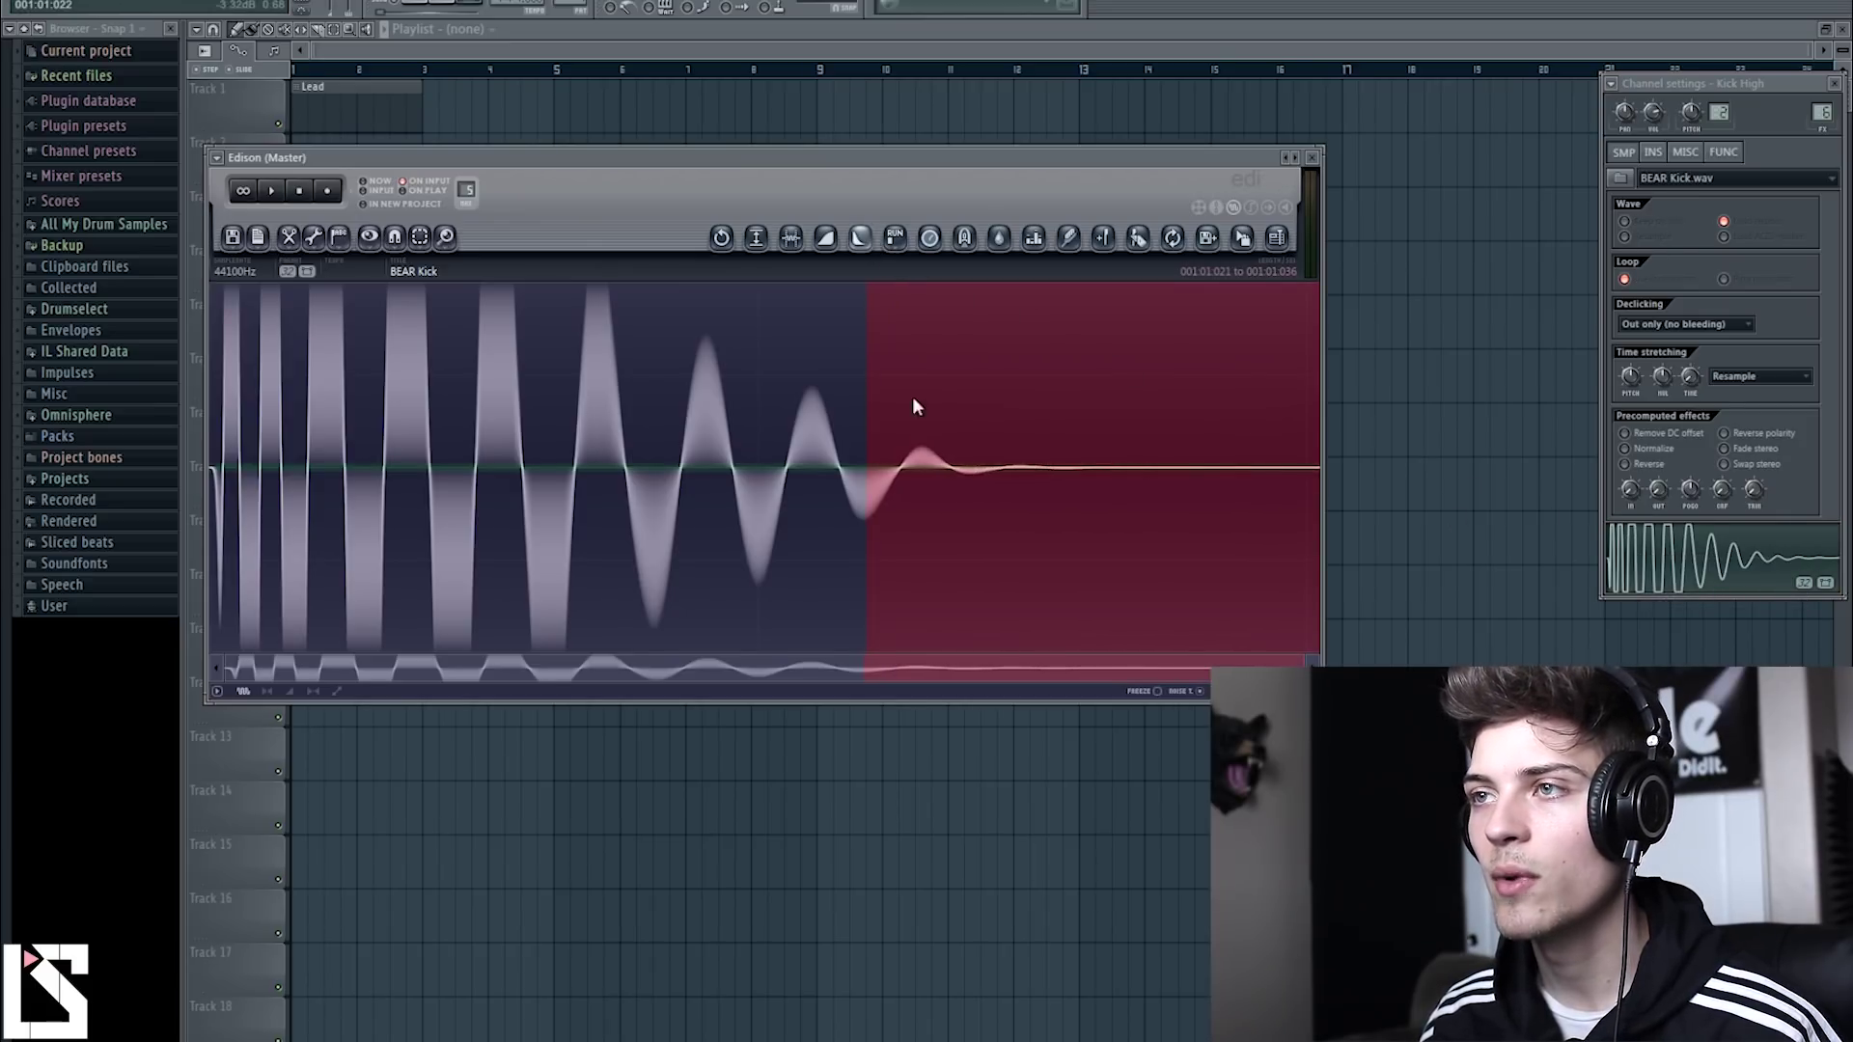
scroll(914, 402, "up", 5)
left_click(381, 468, "shift")
scroll(497, 624, "down", 5)
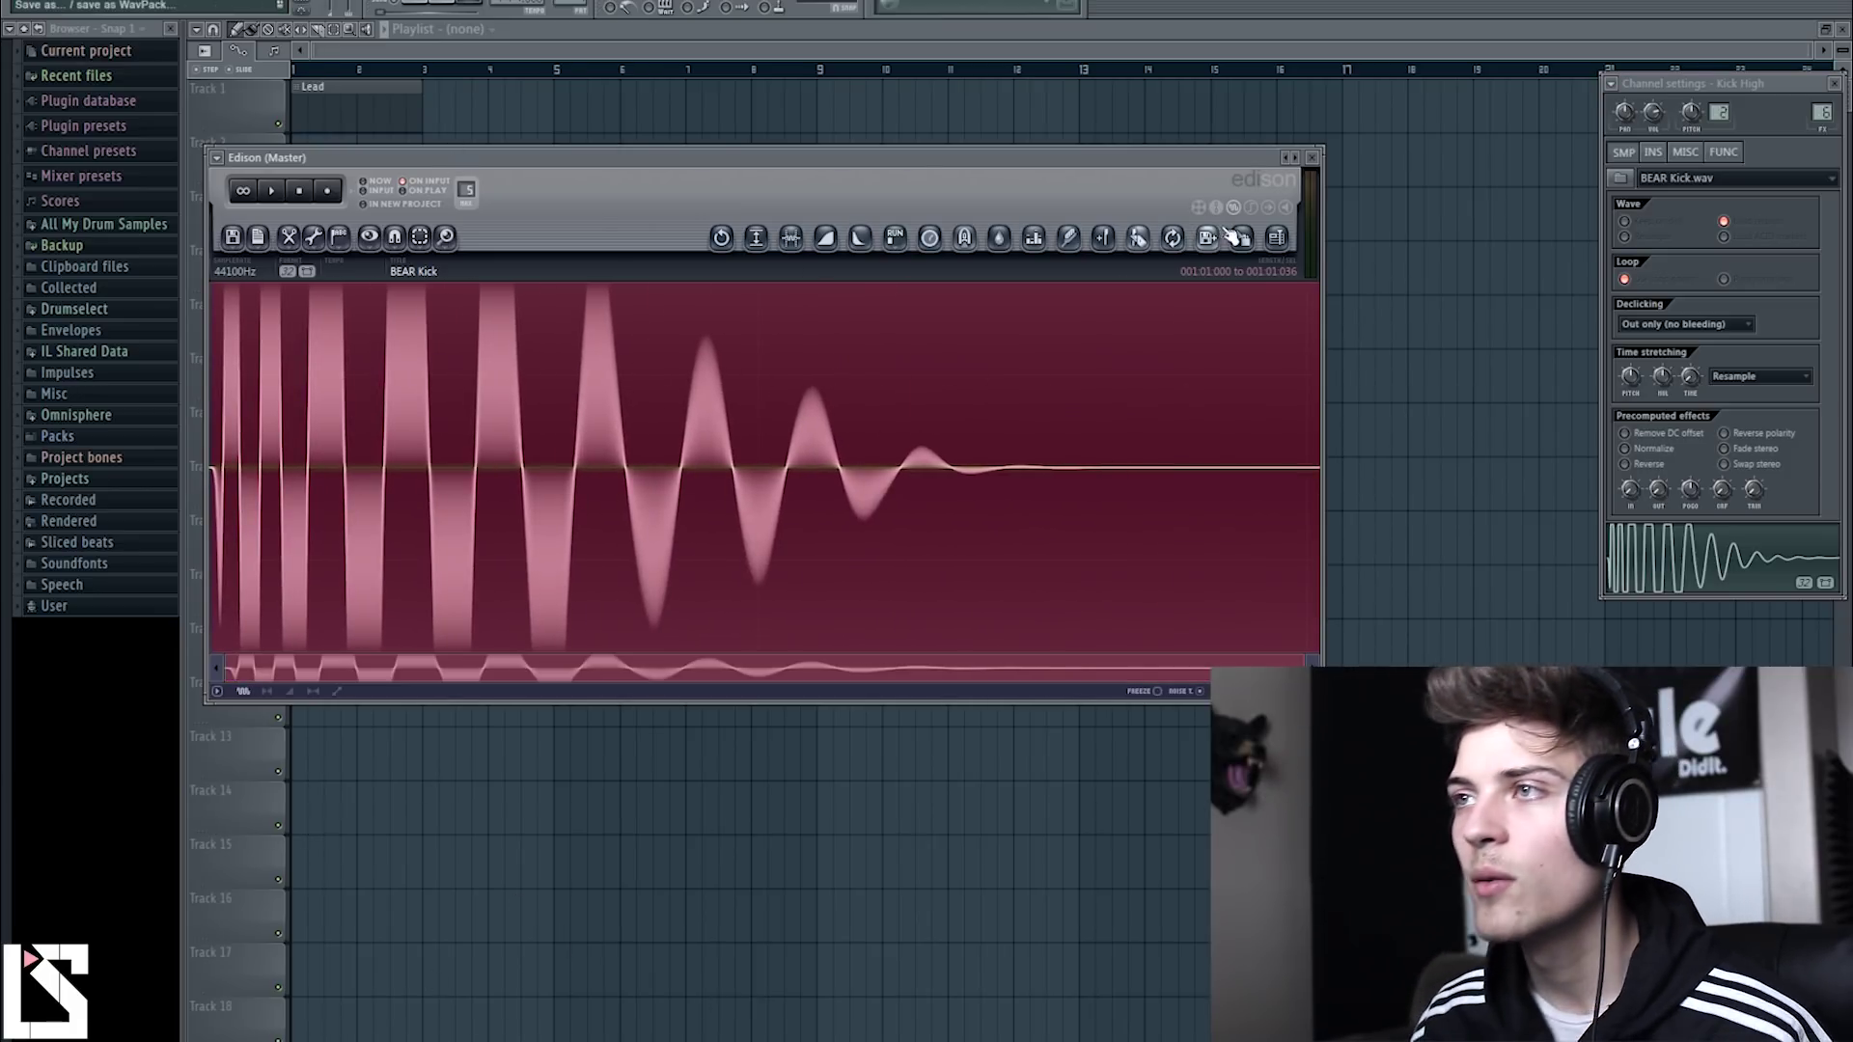
Load the edited BEAR Kick waveform into the second kick channel and rename that channel Kick High.
left_click_drag(1242, 247, 709, 434)
right_click(687, 412)
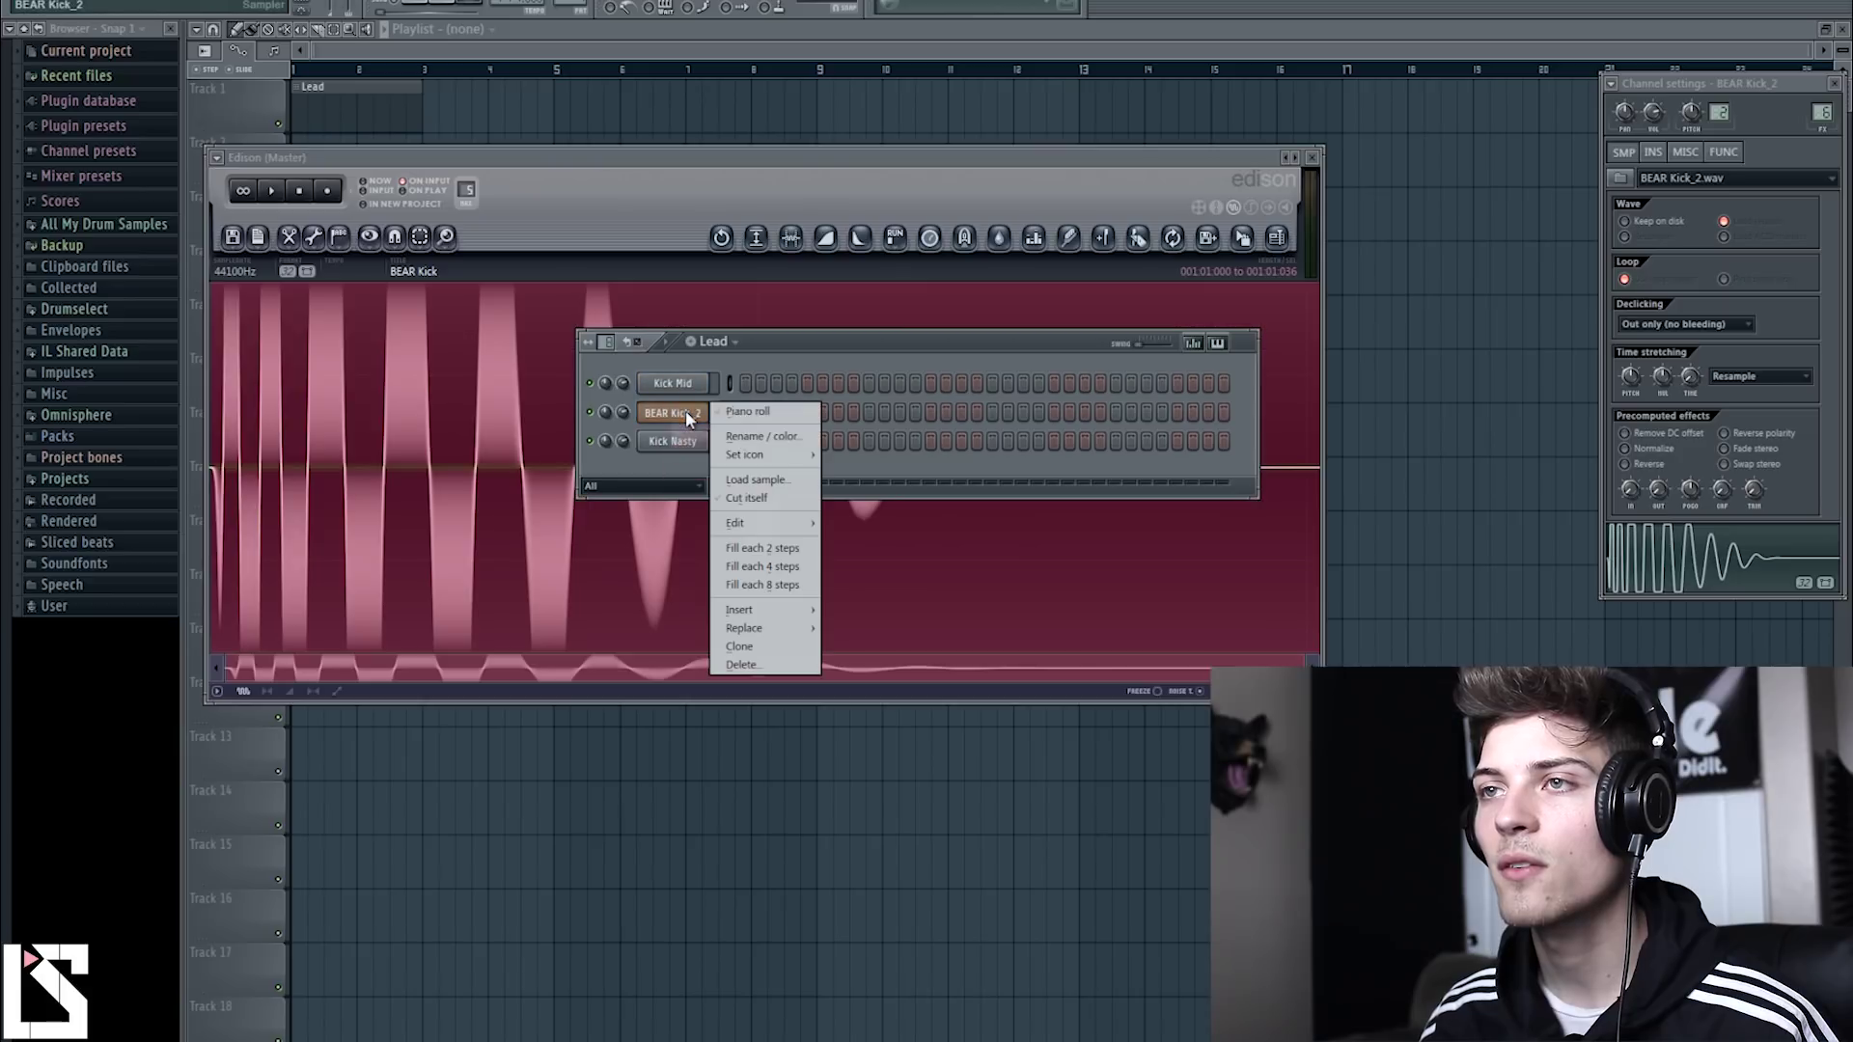
left_click(752, 436)
type("Kick High")
key("Return")
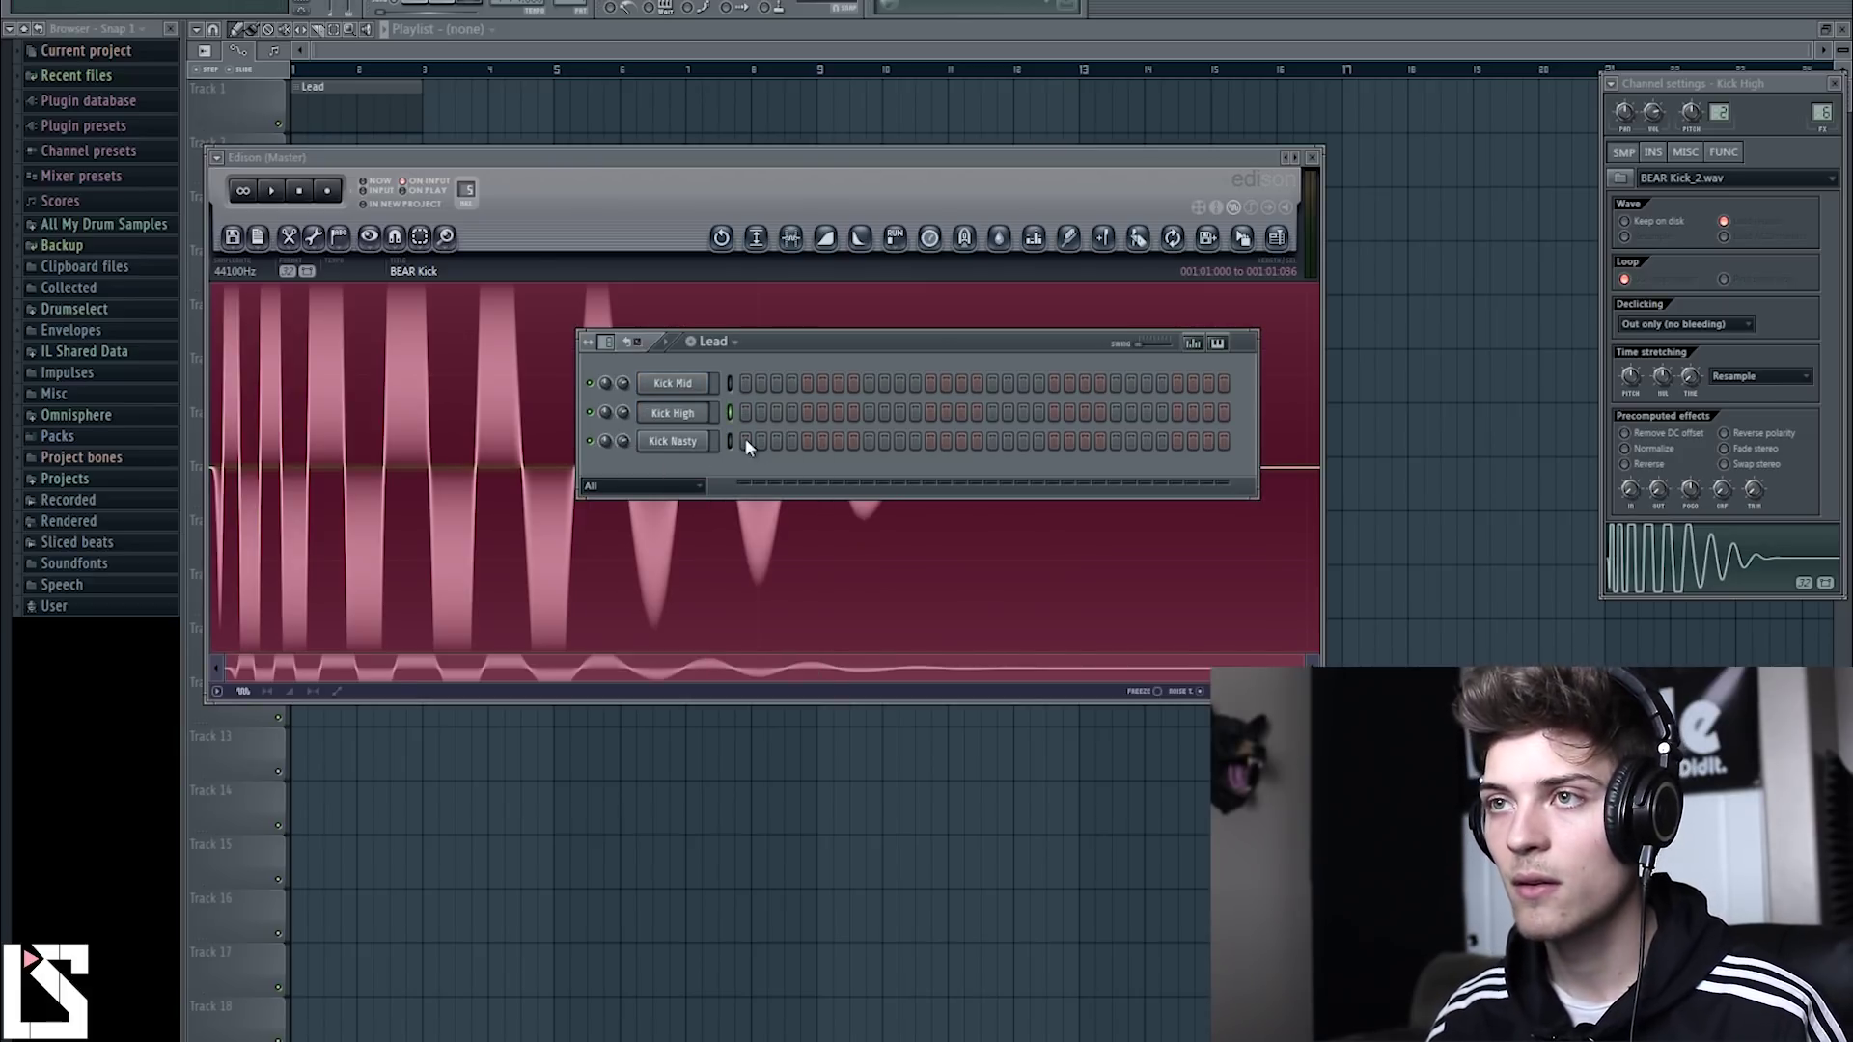
Open the Kick Nasty channel's CANTHEM Trio Kick sample for editing in Edison.
right_click(681, 443)
left_click(679, 442)
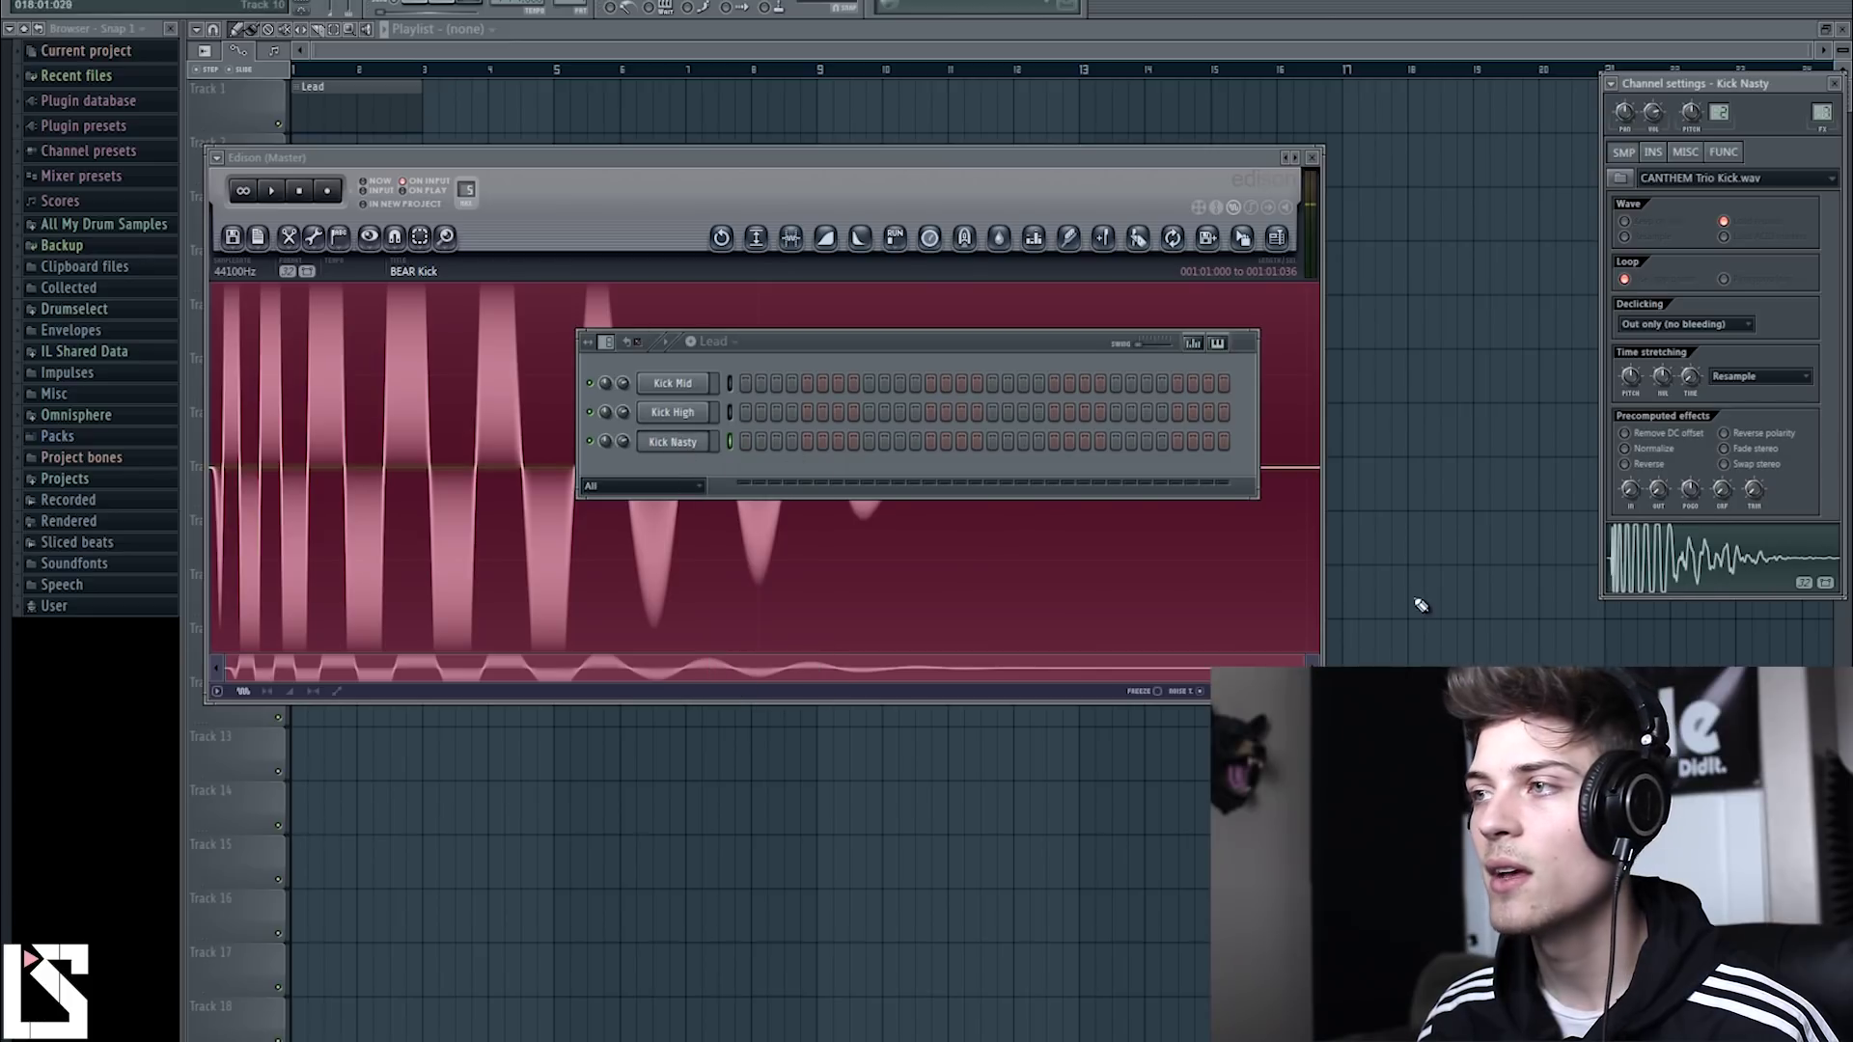
right_click(1638, 571)
left_click(1656, 593)
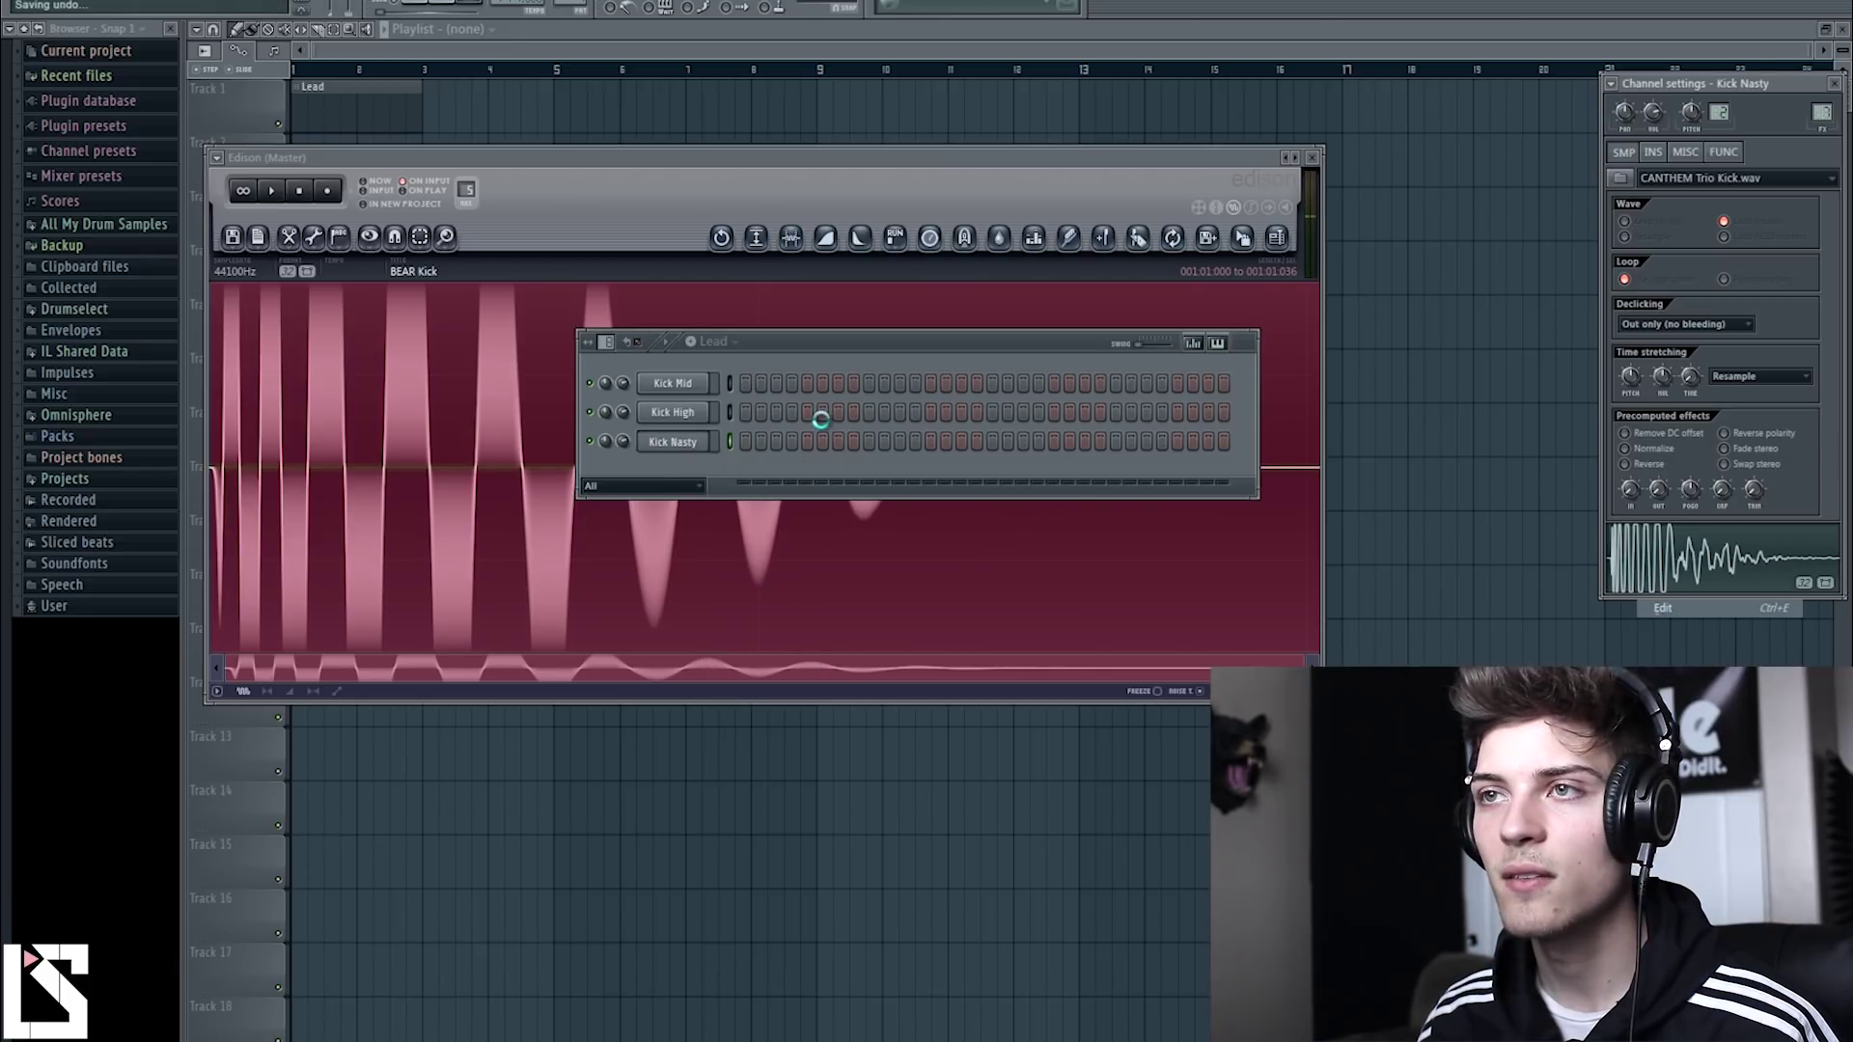
Fade in the near-silent lead-in at the very start of the CANTHEM Trio Kick waveform.
scroll(790, 441, "up", 10)
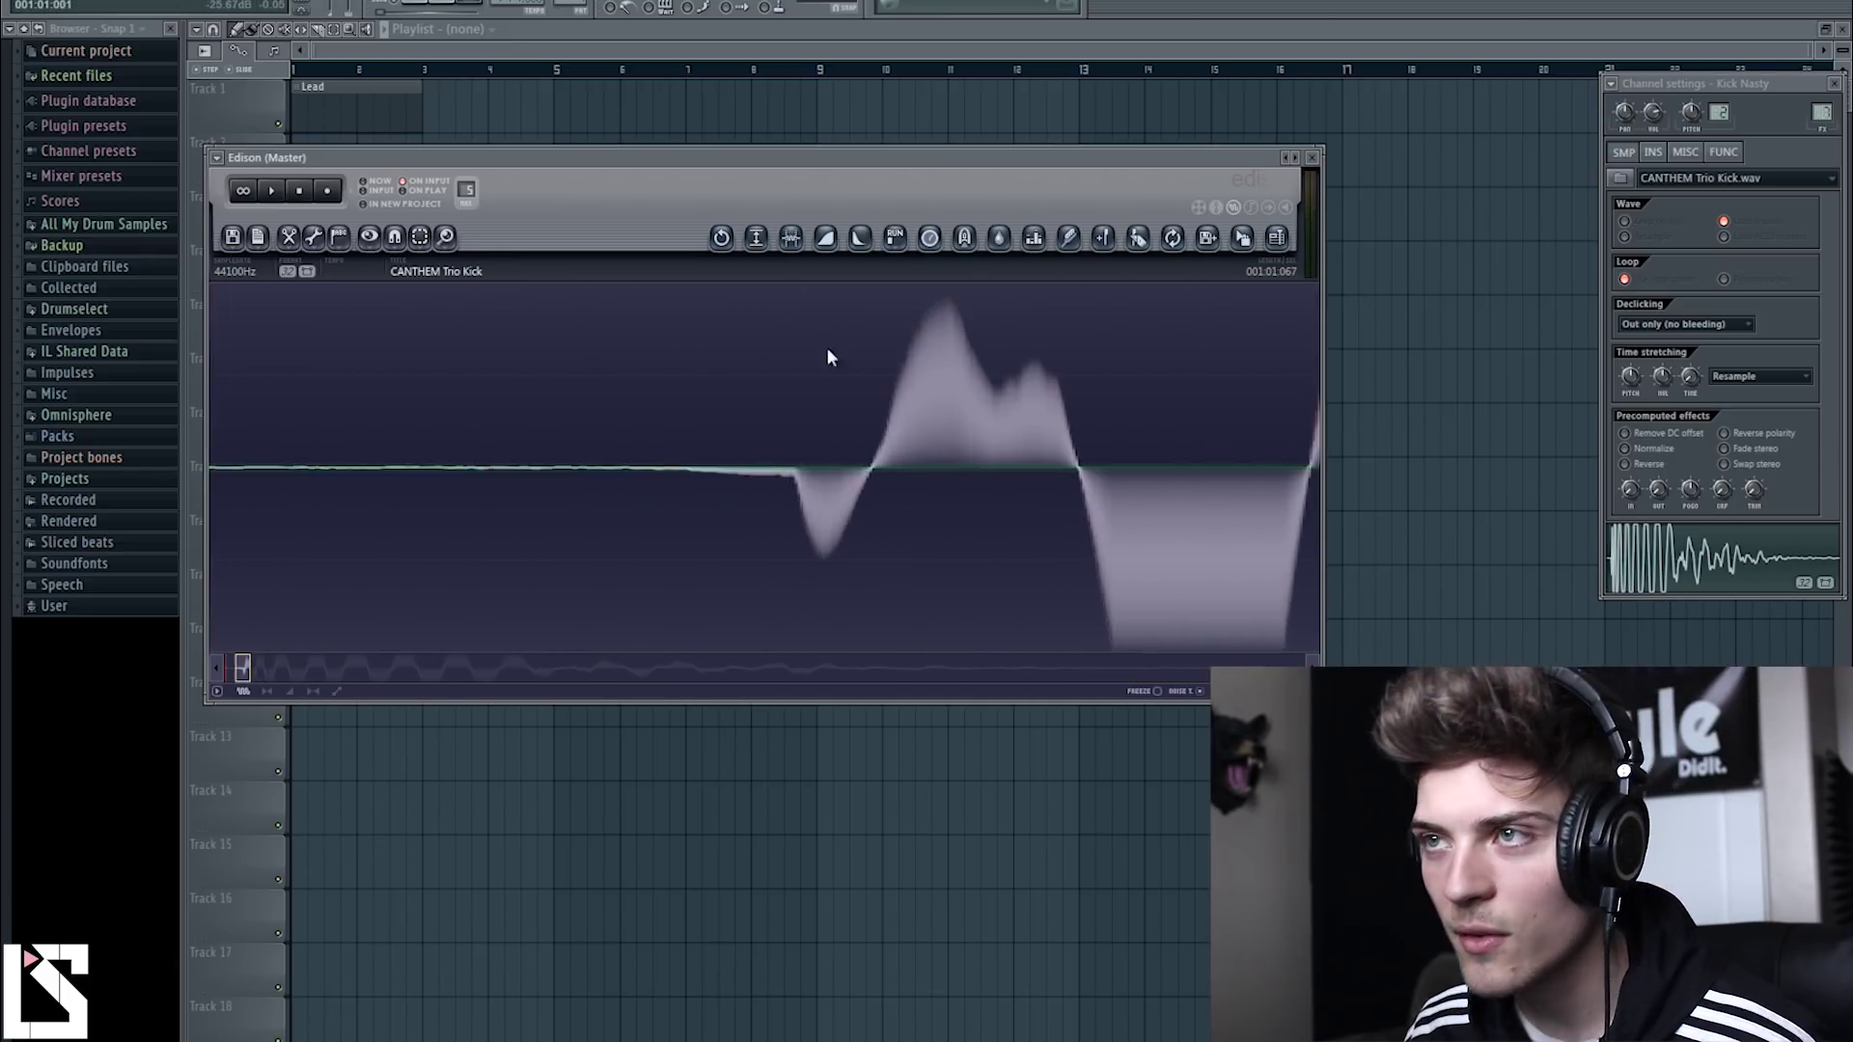
left_click_drag(889, 478, 283, 480)
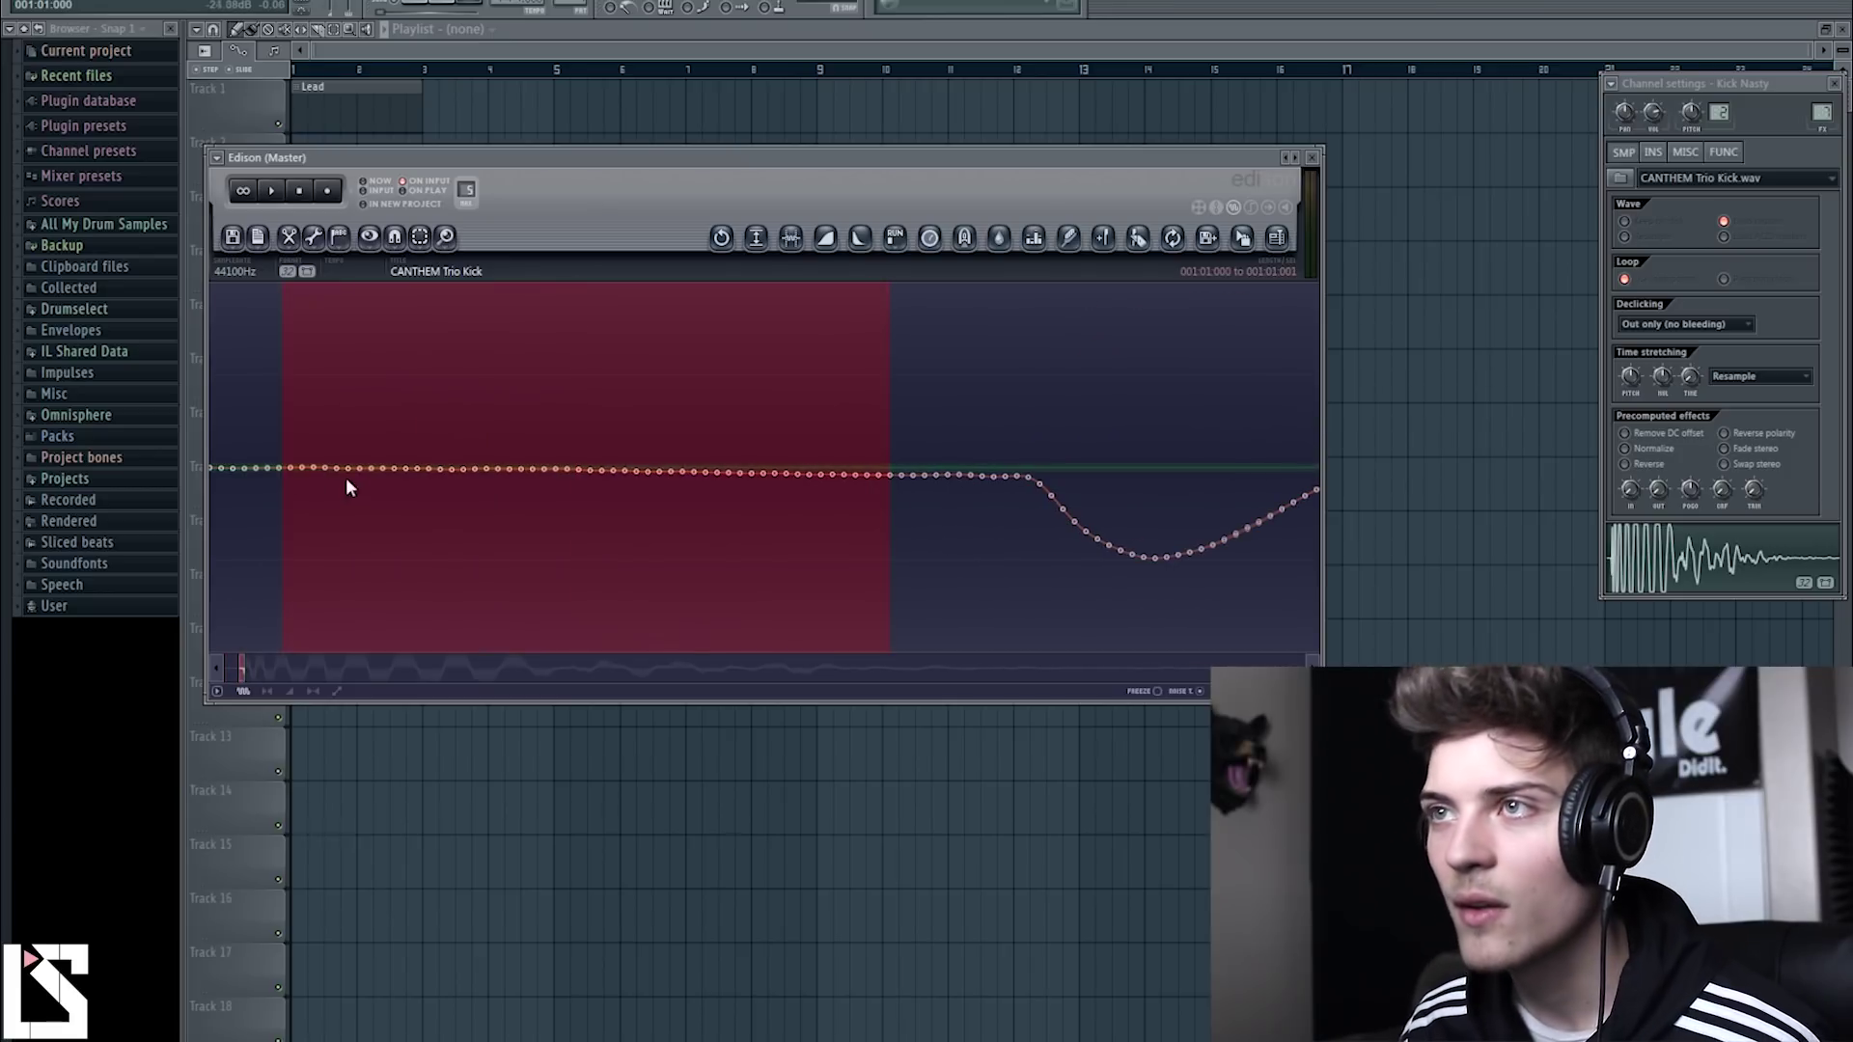
left_click(831, 243)
left_click_drag(869, 471, 996, 473)
left_click(827, 239)
left_click(899, 471)
Fade out the CANTHEM Trio Kick waveform from 001:01:038 to 001:01:067.
left_click_drag(897, 473, 837, 434)
scroll(986, 471, "down", 5)
left_click(859, 238)
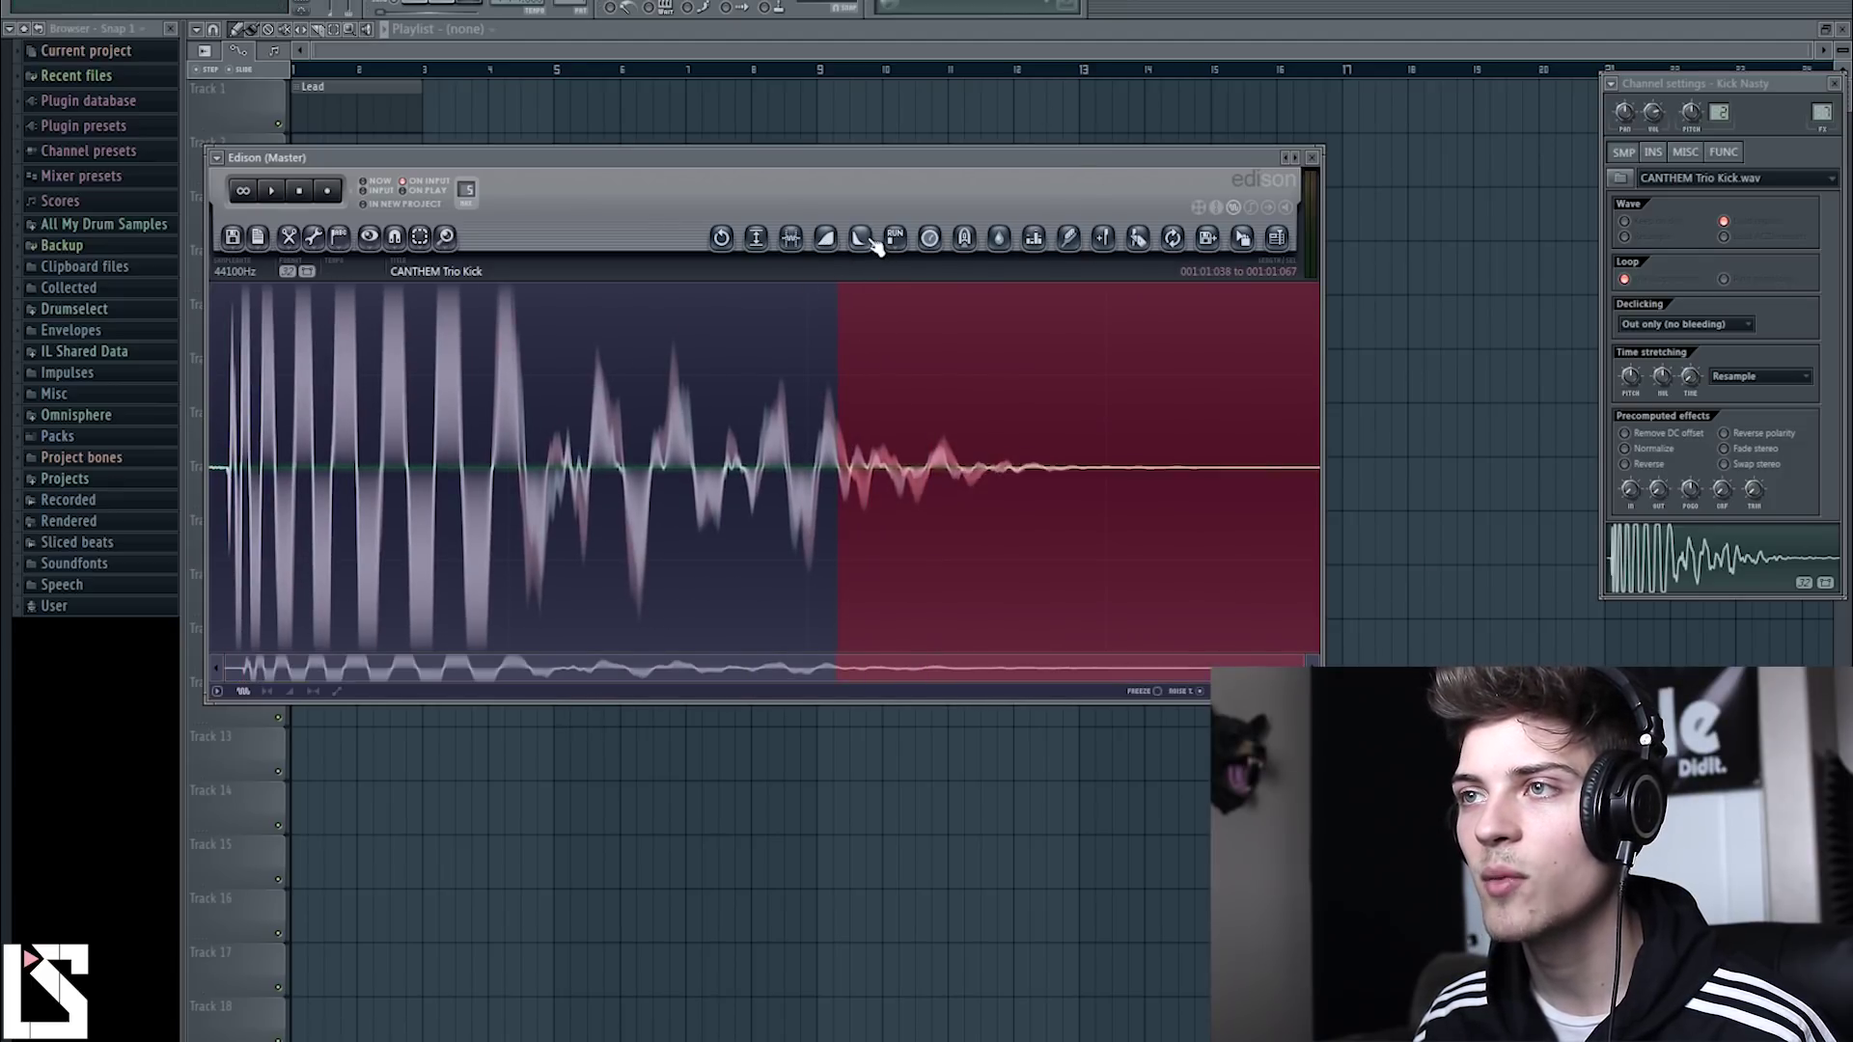
Audition the tail and the initial attack of the CANTHEM Trio Kick waveform separately.
left_click(400, 472)
left_click_drag(404, 472, 1395, 544)
key("space")
left_click_drag(403, 466, 214, 451)
key("space")
Fade out the longer tail of the CANTHEM Trio Kick waveform from 001:01:013 to 001:01:067.
left_click(662, 488)
left_click_drag(436, 482, 1507, 565)
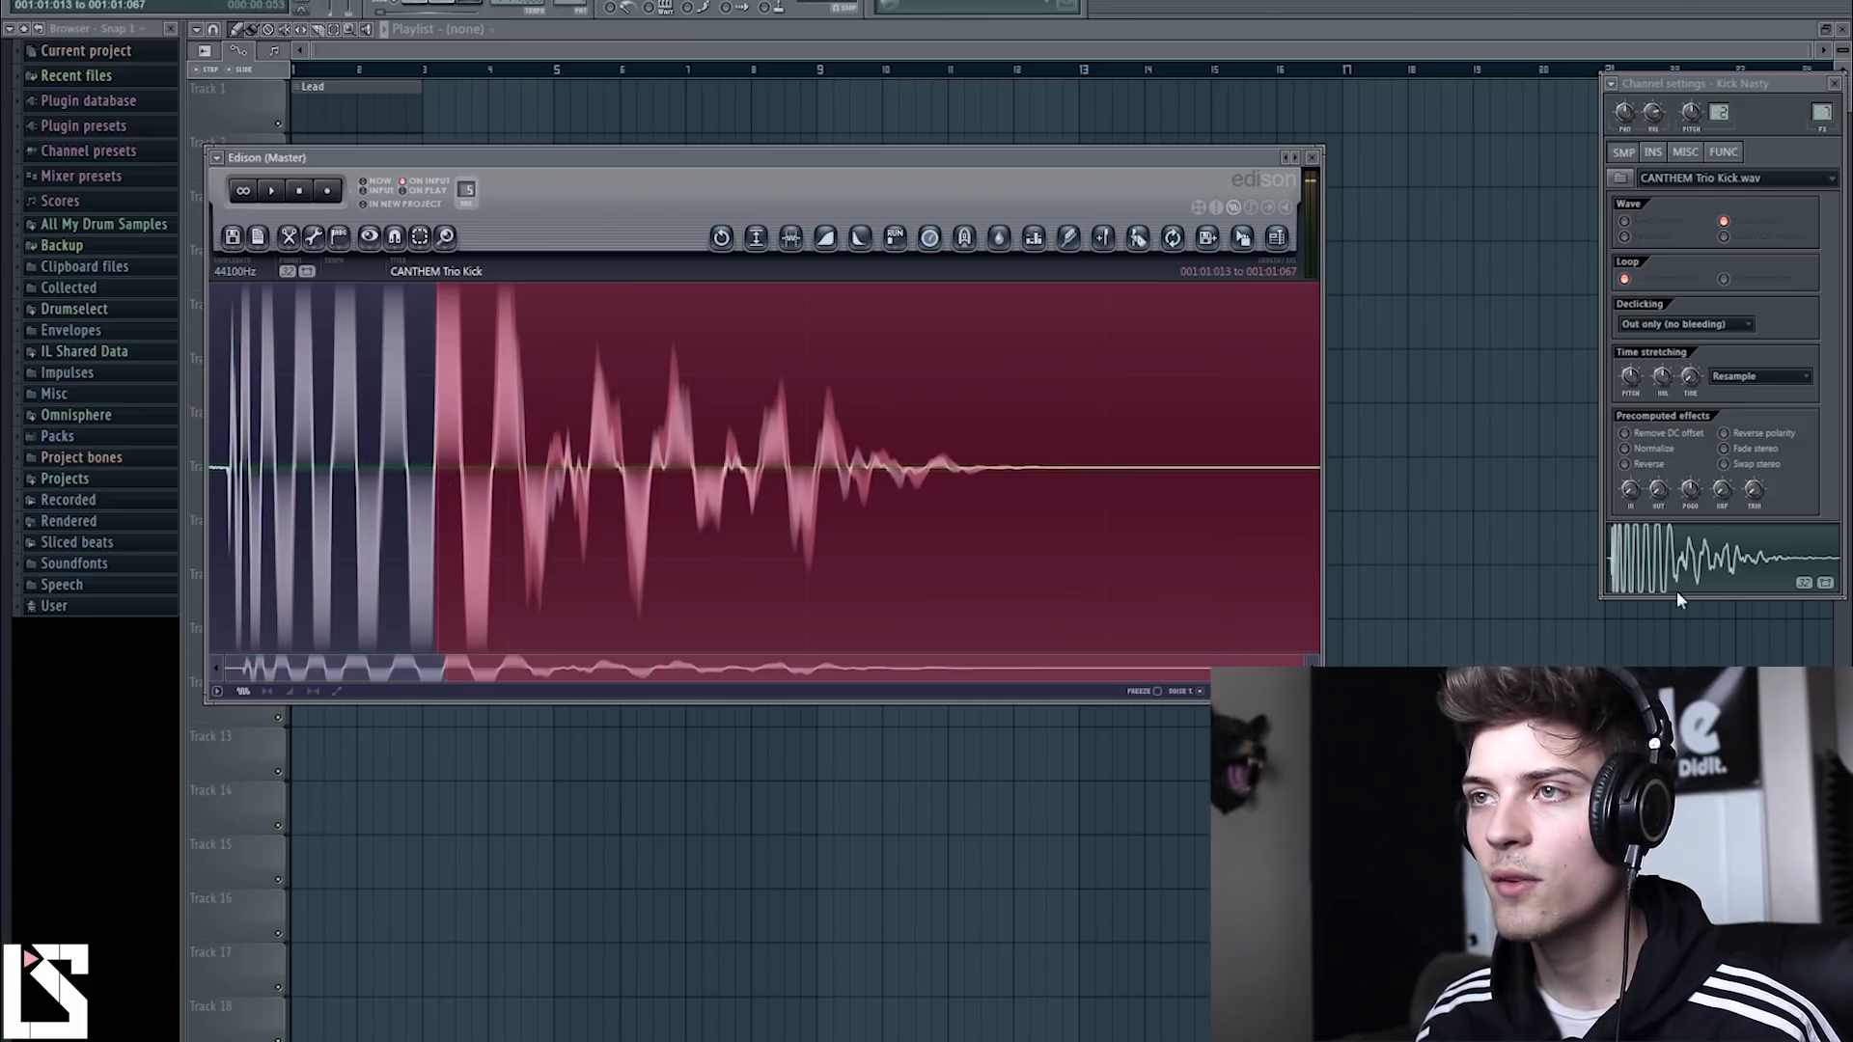
scroll(621, 583, "up", 5)
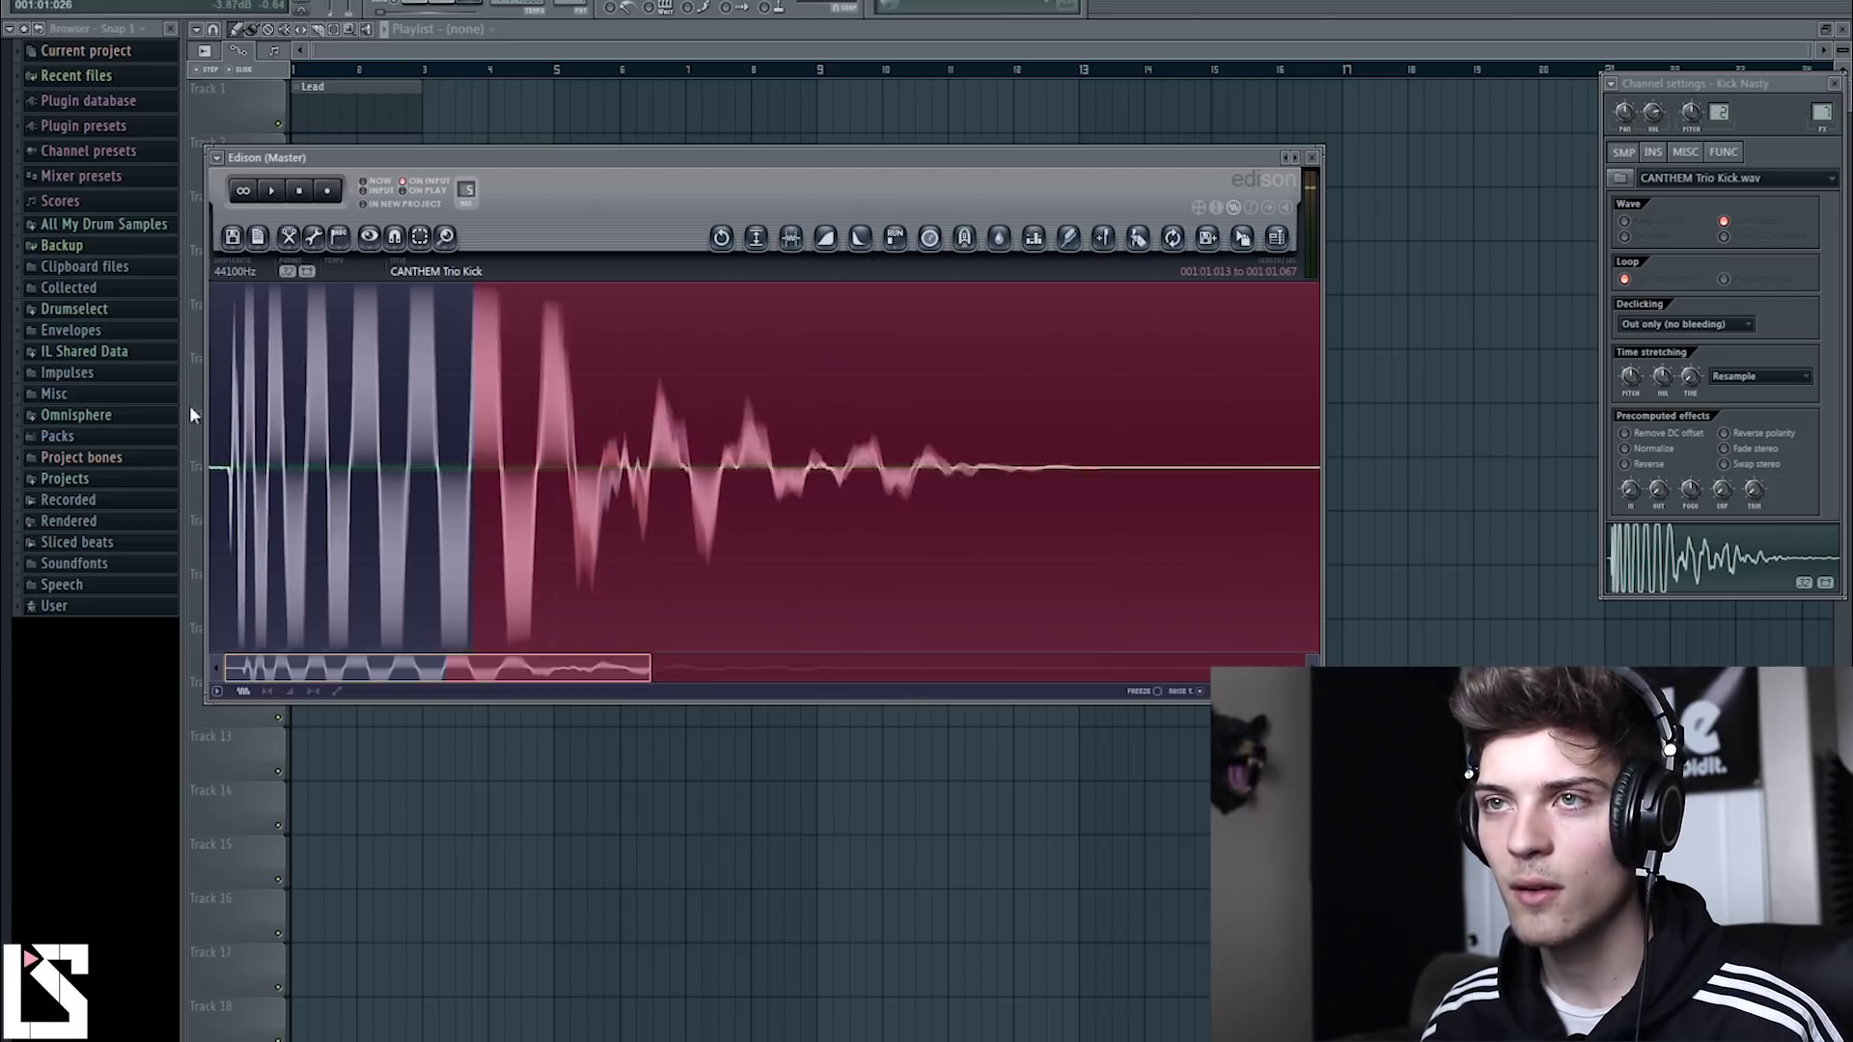
Select the CANTHEM Trio Kick waveform from 001:01:001 to 001:01:057 and send the selection back to the third sampler channel.
scroll(621, 575, "up", 10)
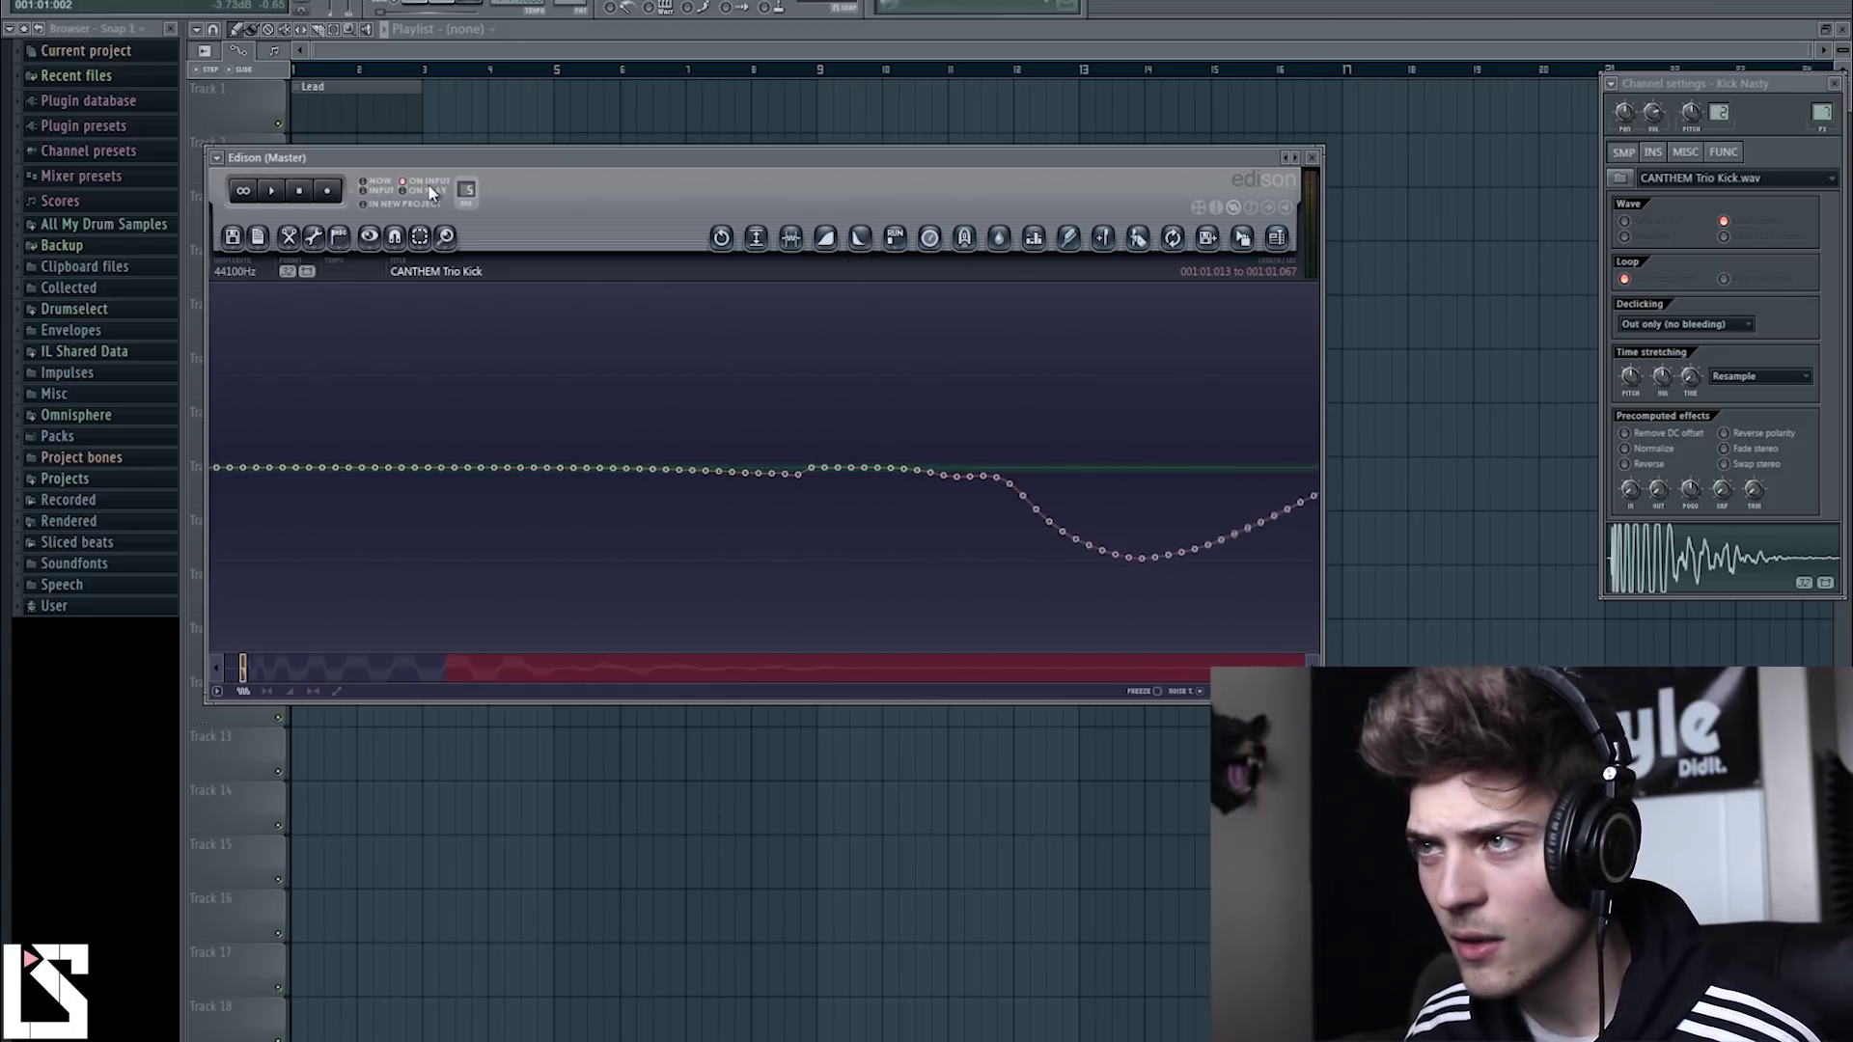
left_click(721, 488, "shift")
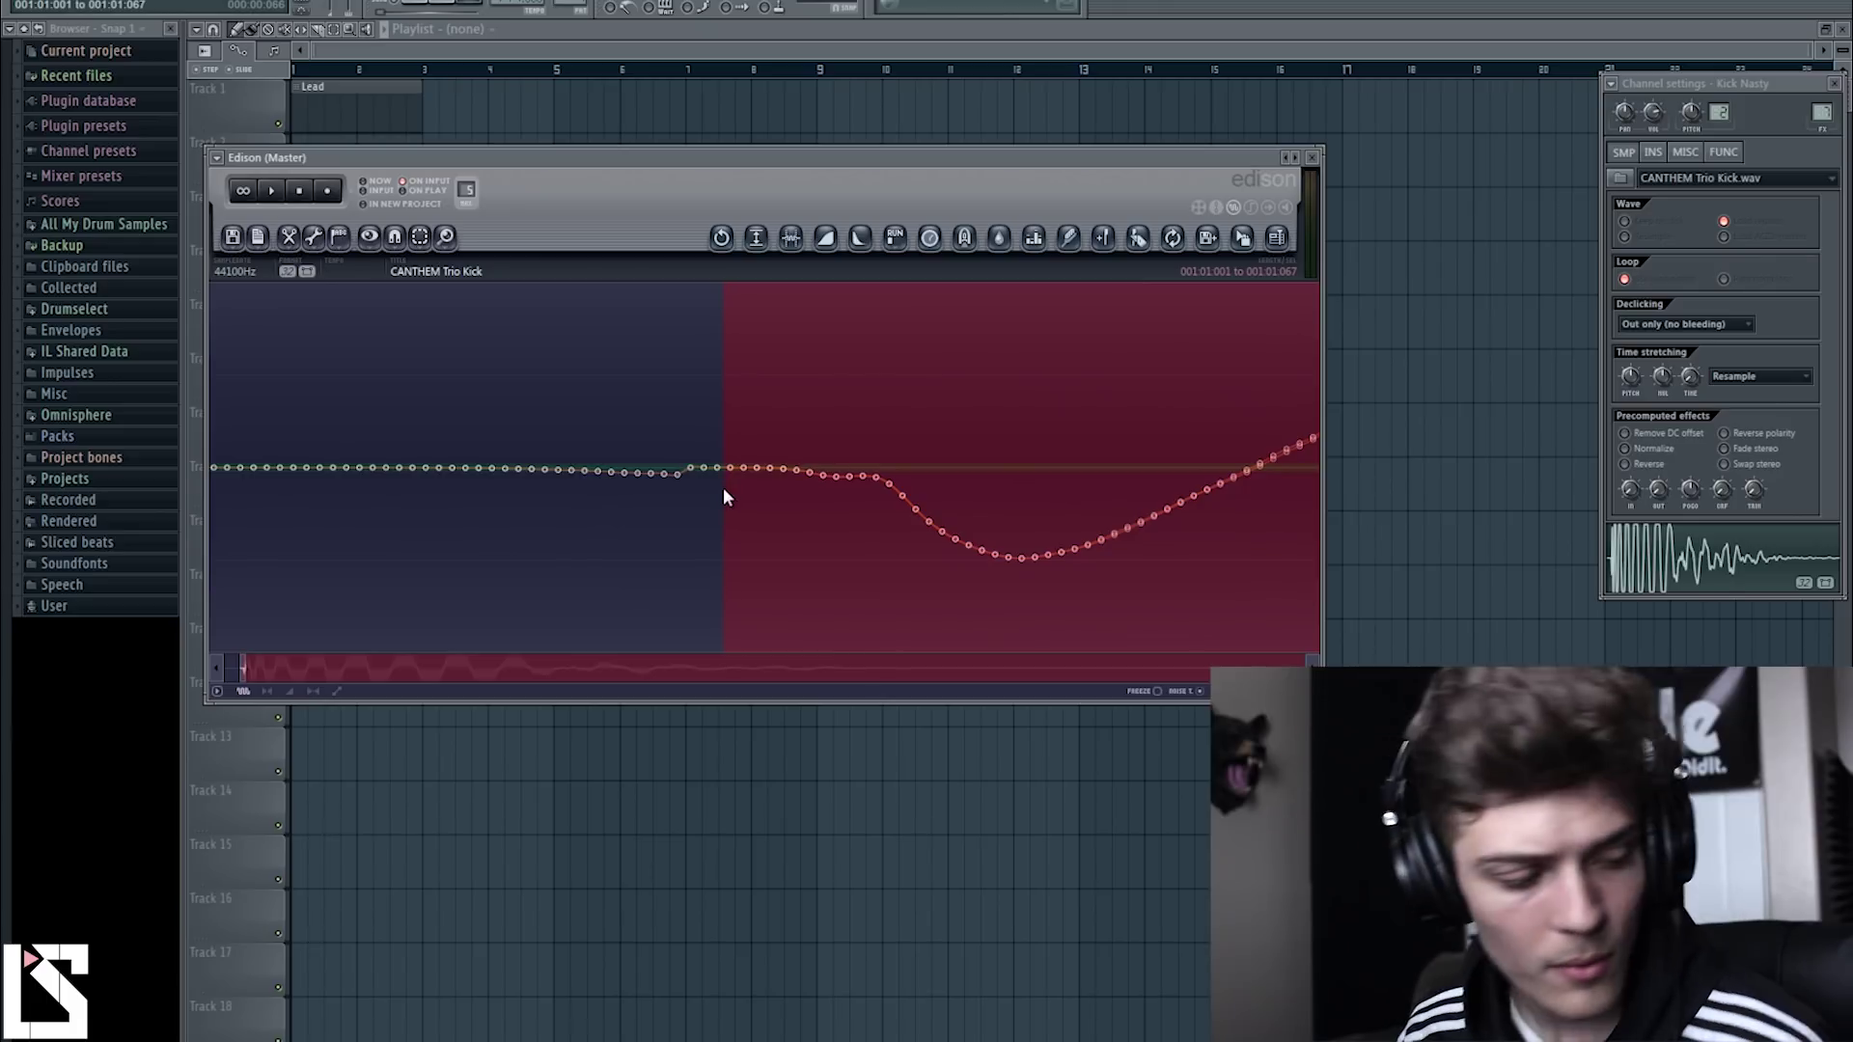
scroll(792, 570, "down", 15)
left_click(1194, 483, "shift")
left_click_drag(1242, 236, 687, 444)
Rename the third channel as Kick Nasty, then close Edison and the channel settings.
right_click(685, 442)
left_click(777, 467)
type("Kick Nasty")
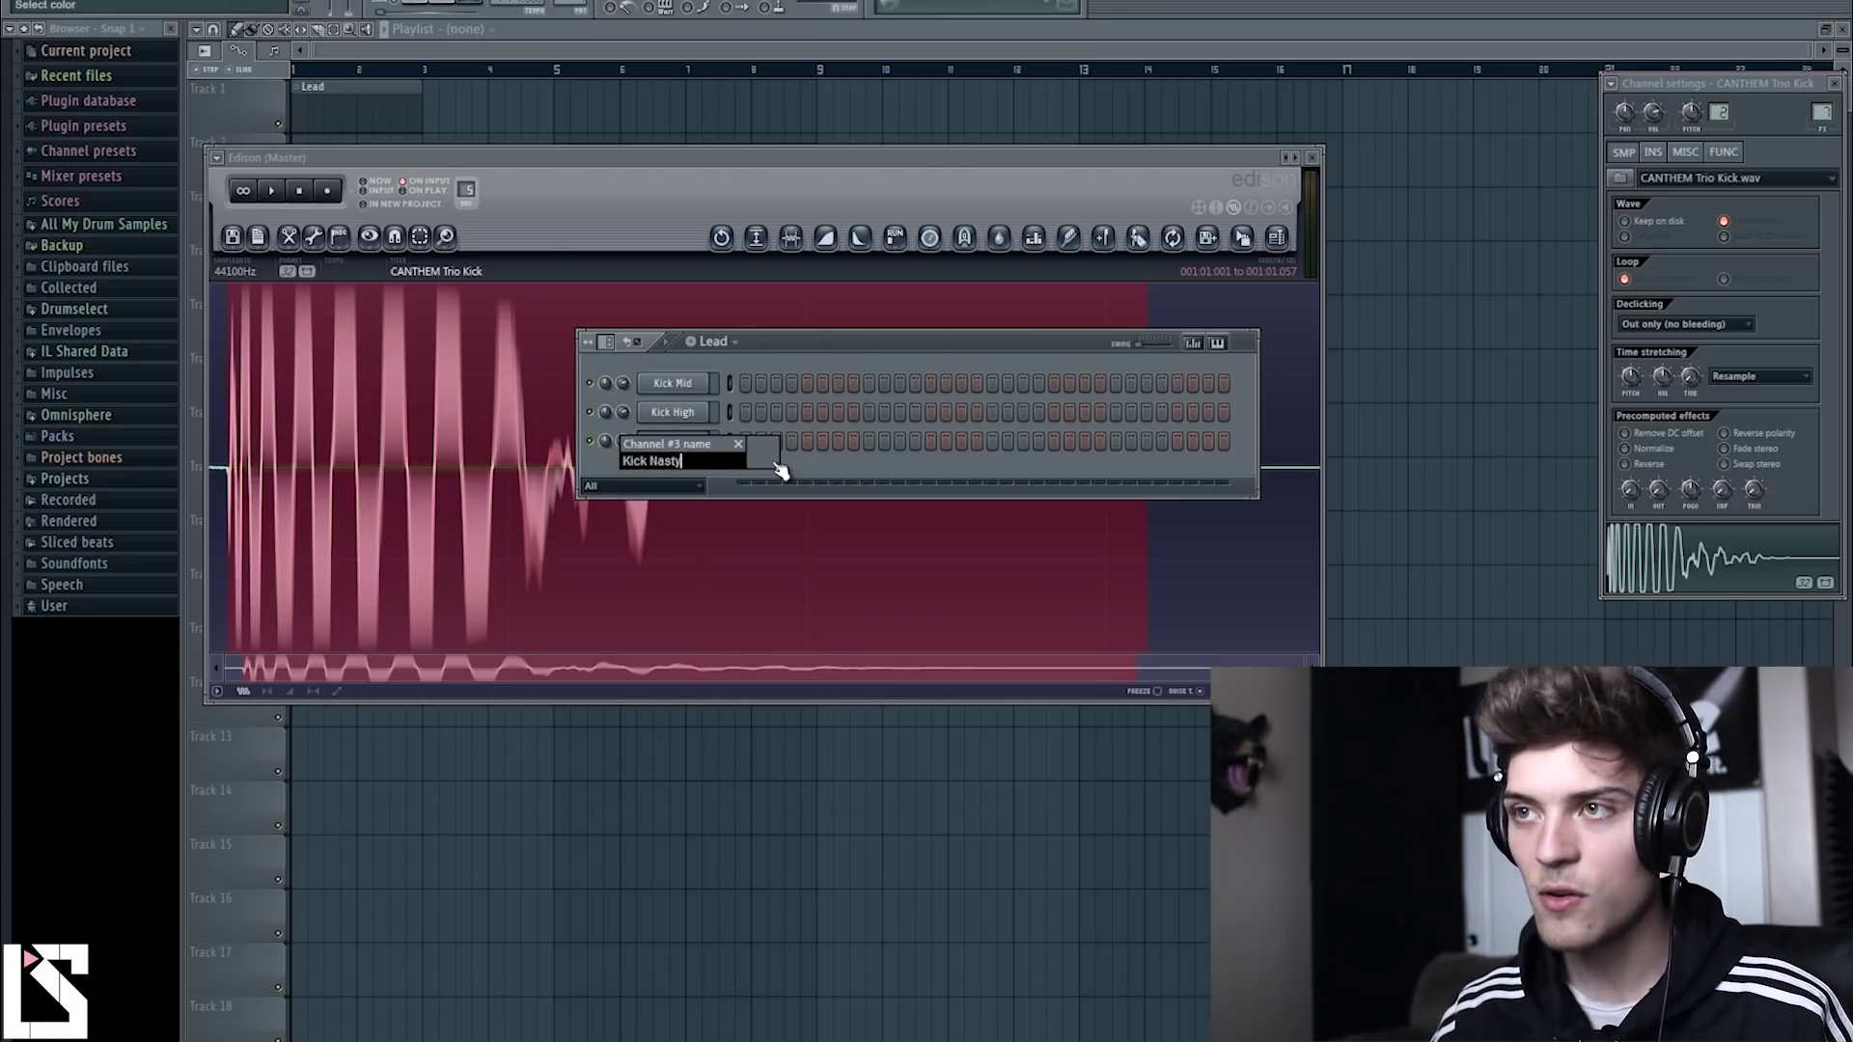
key("Return")
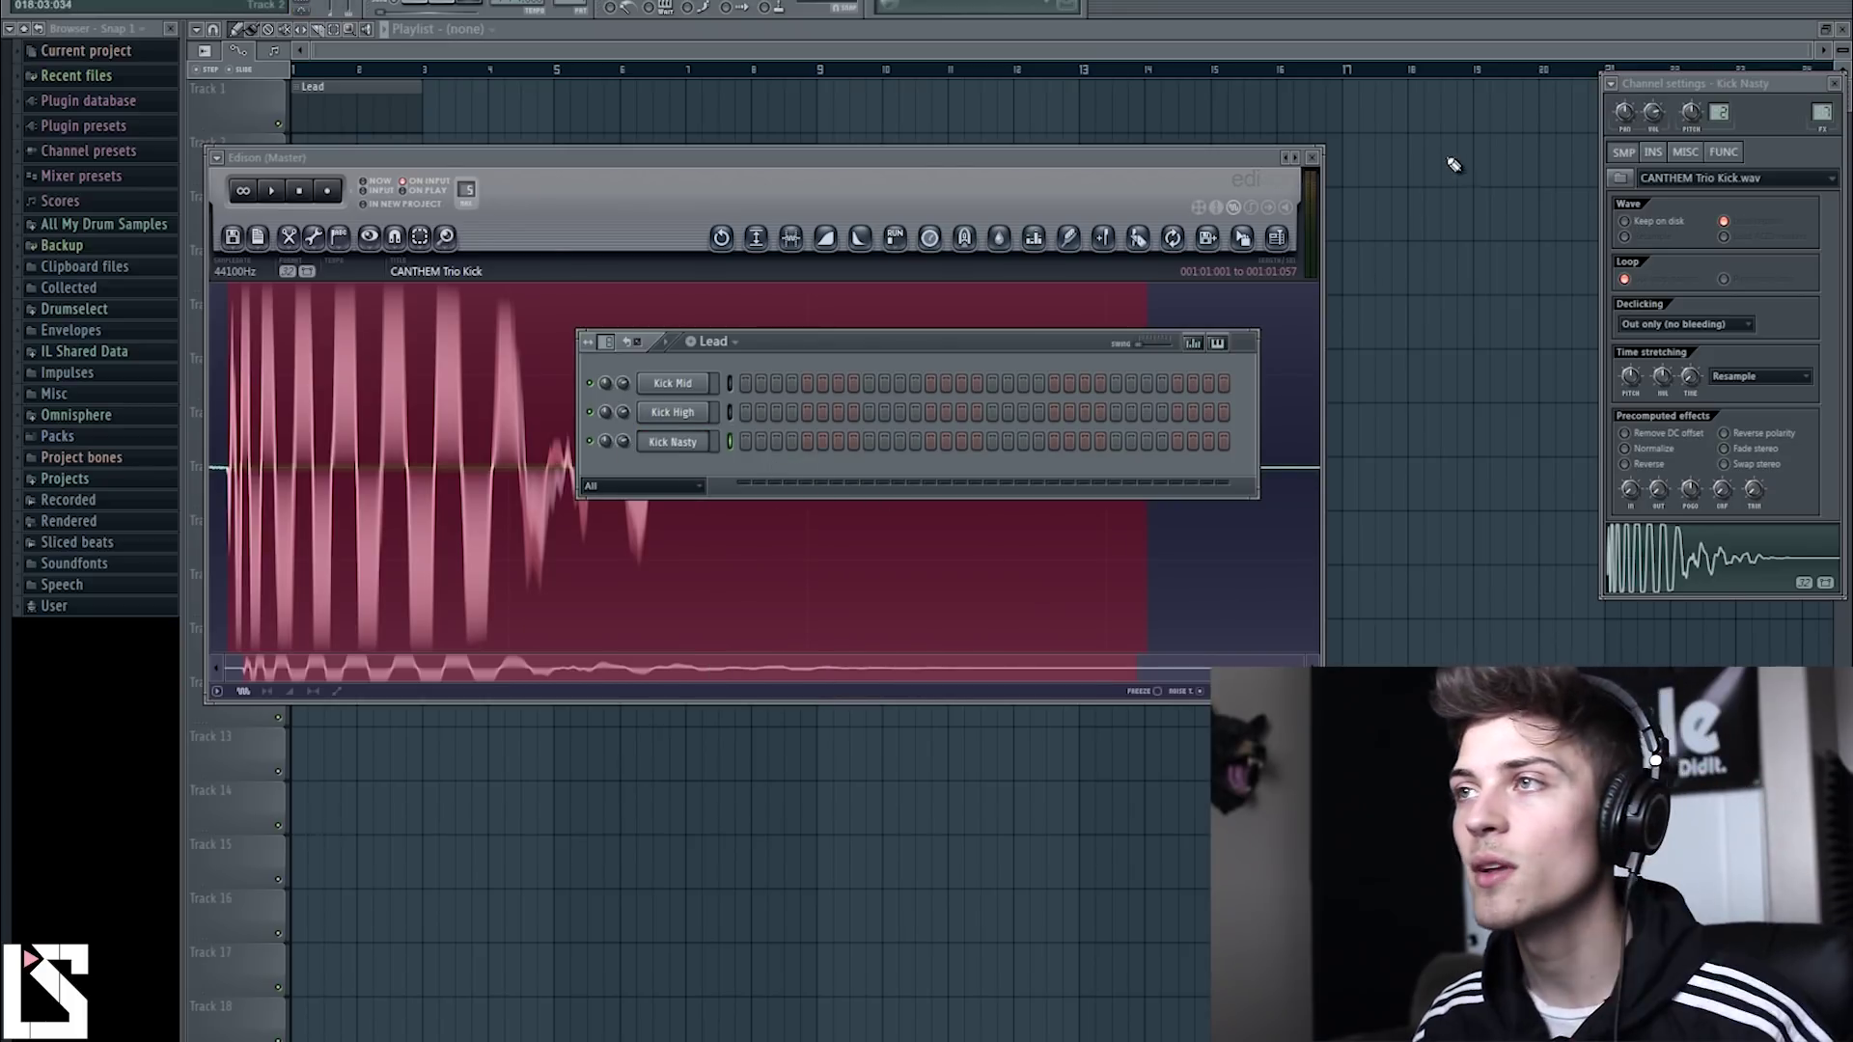
left_click(1311, 157)
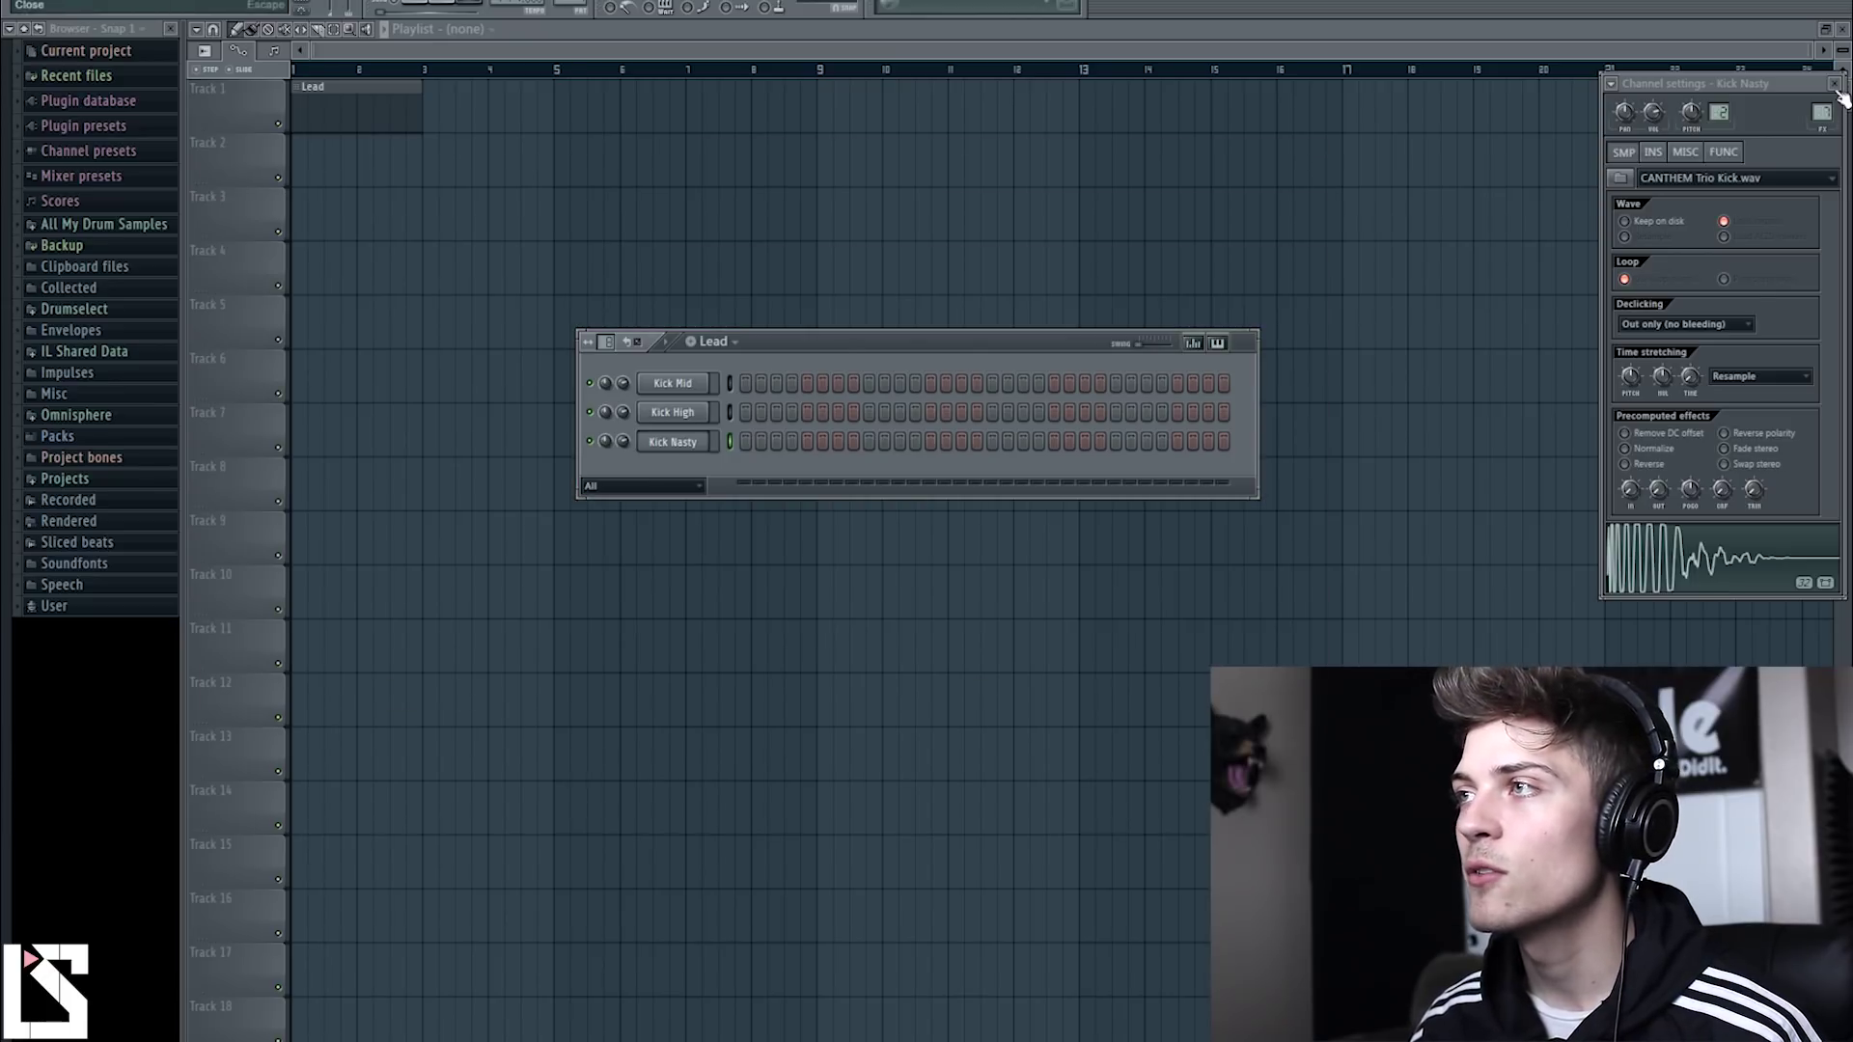
left_click(1838, 87)
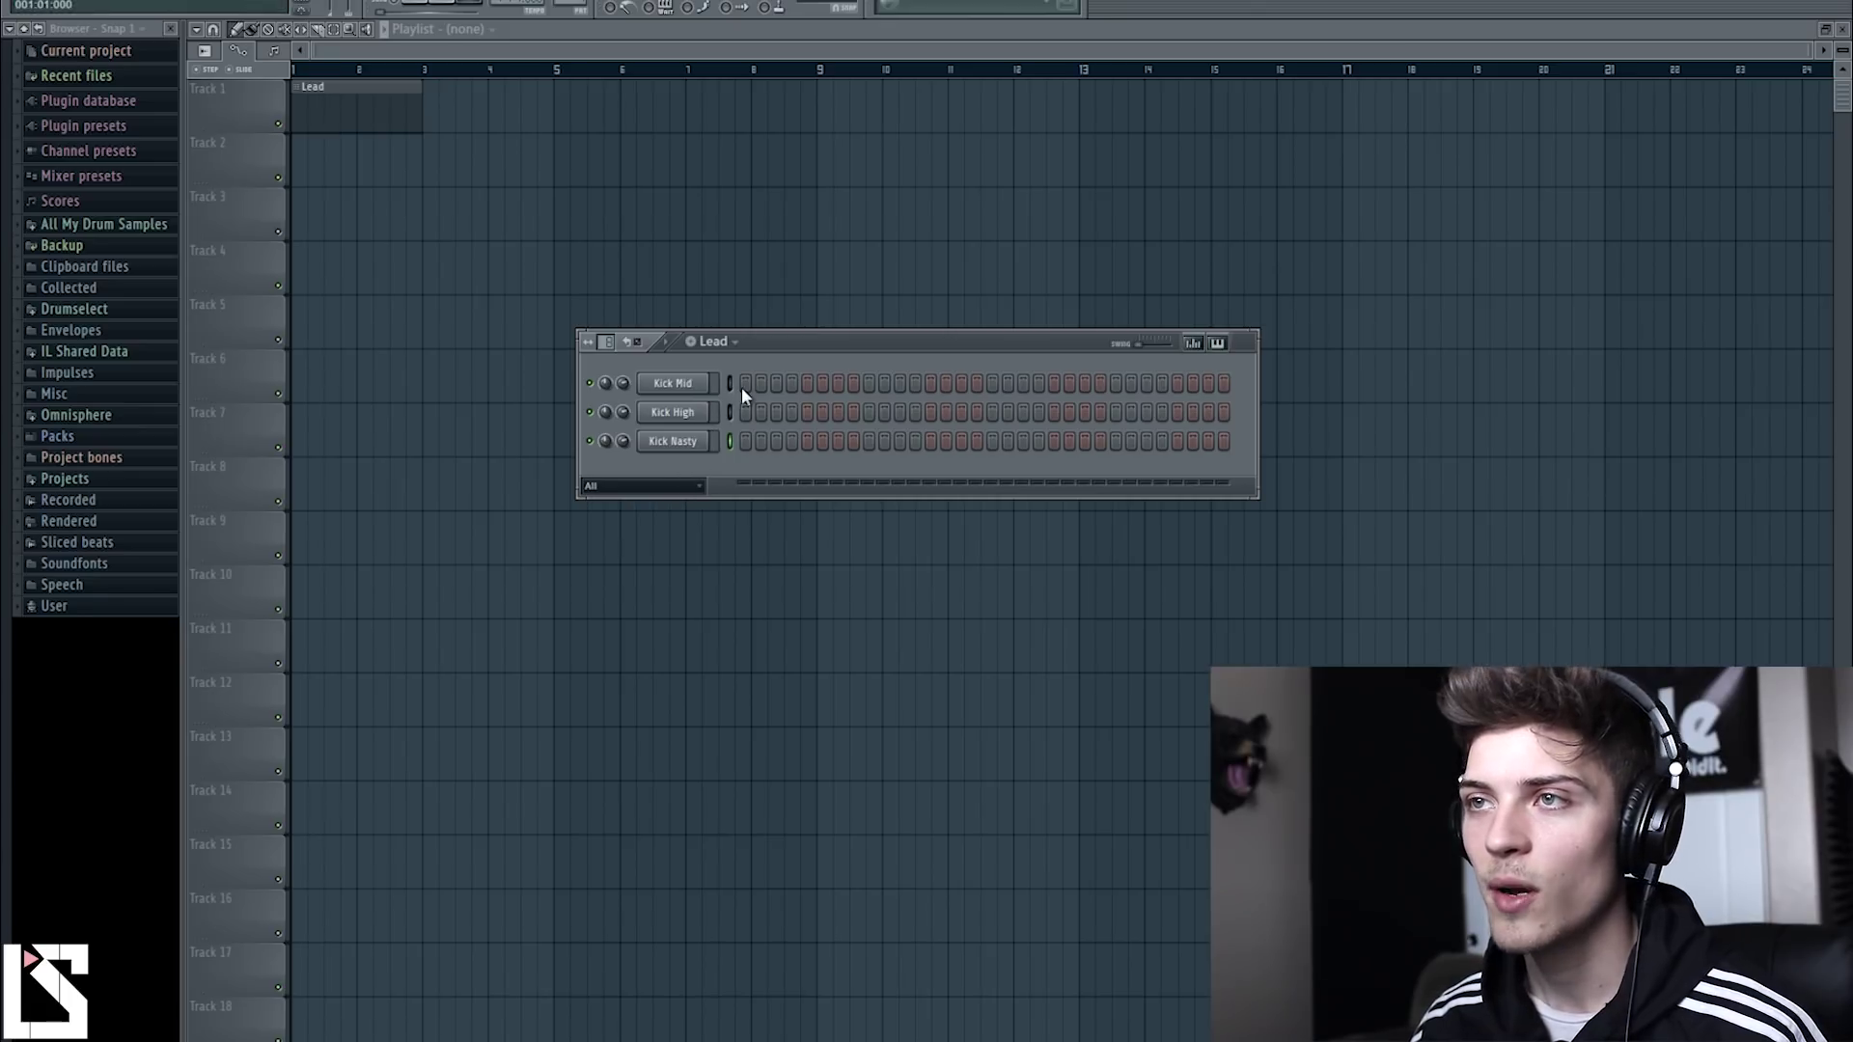
Place a Kick Mid hit on the first step of the Lead pattern and show the mixer beneath the channel rack.
left_click(700, 384)
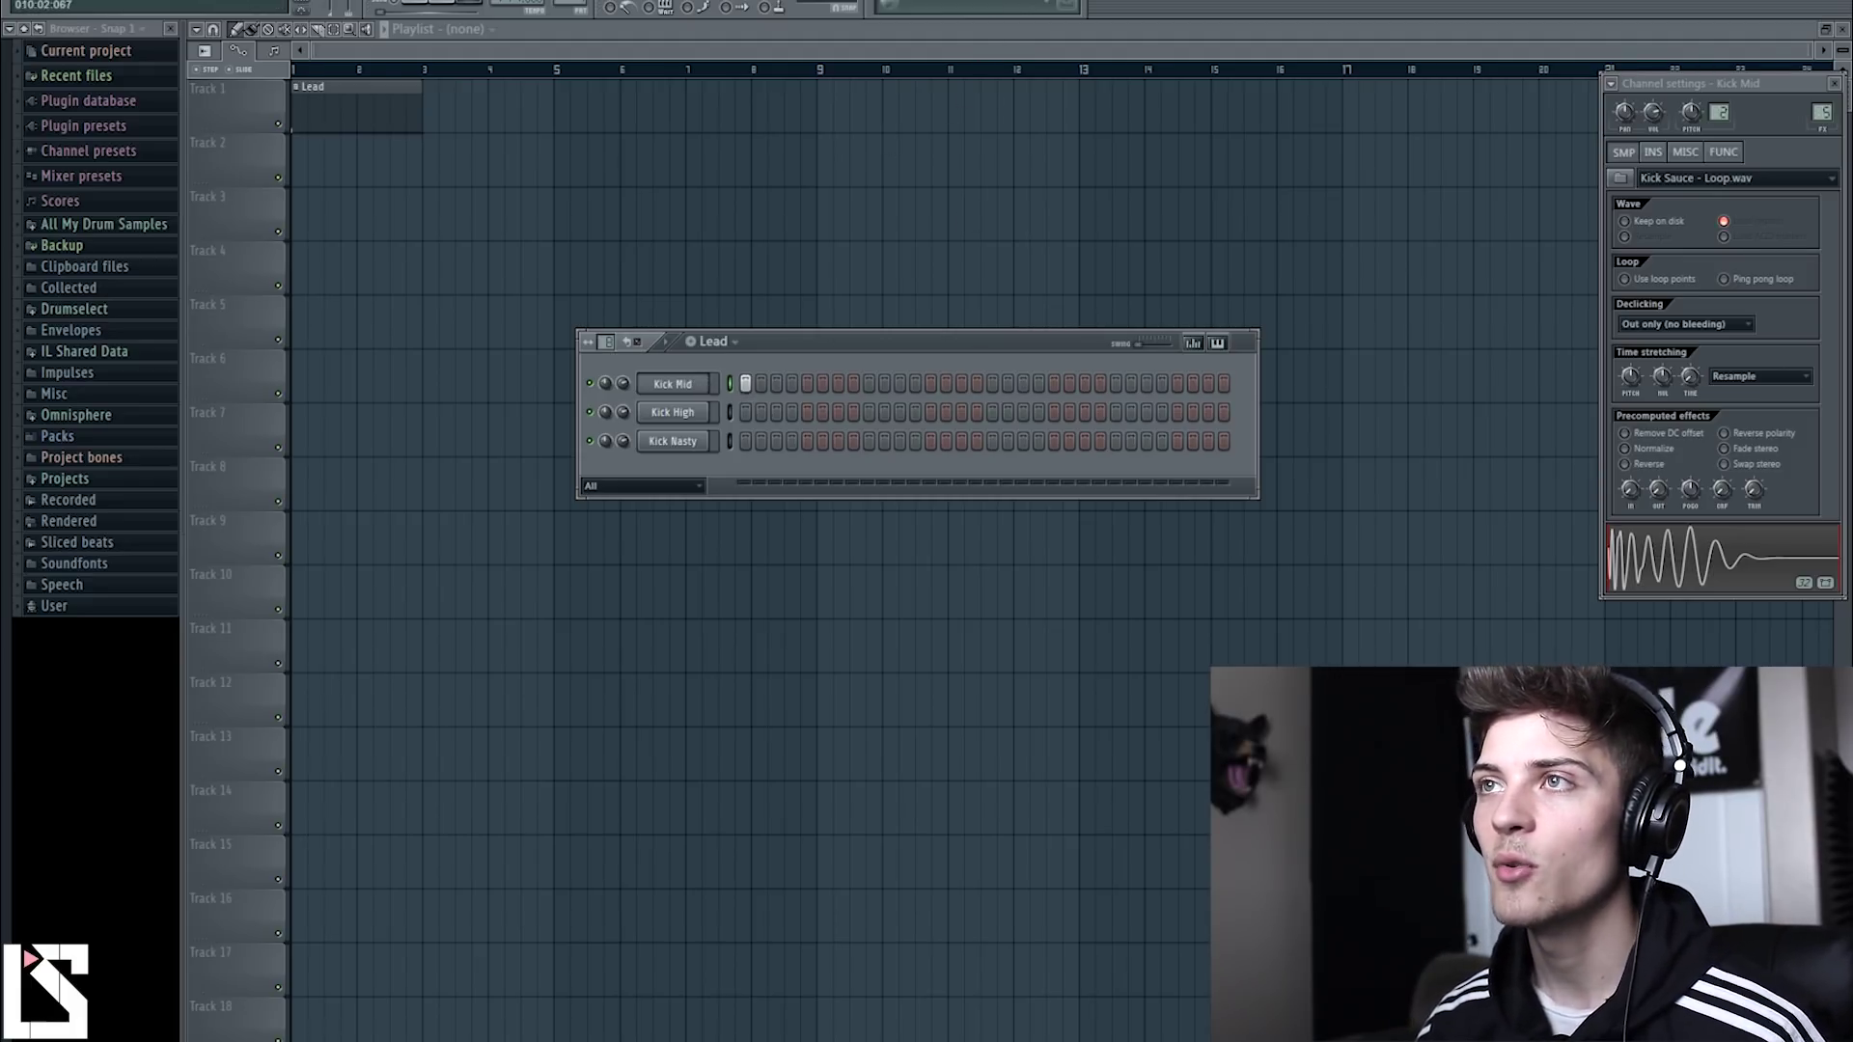
key("F9")
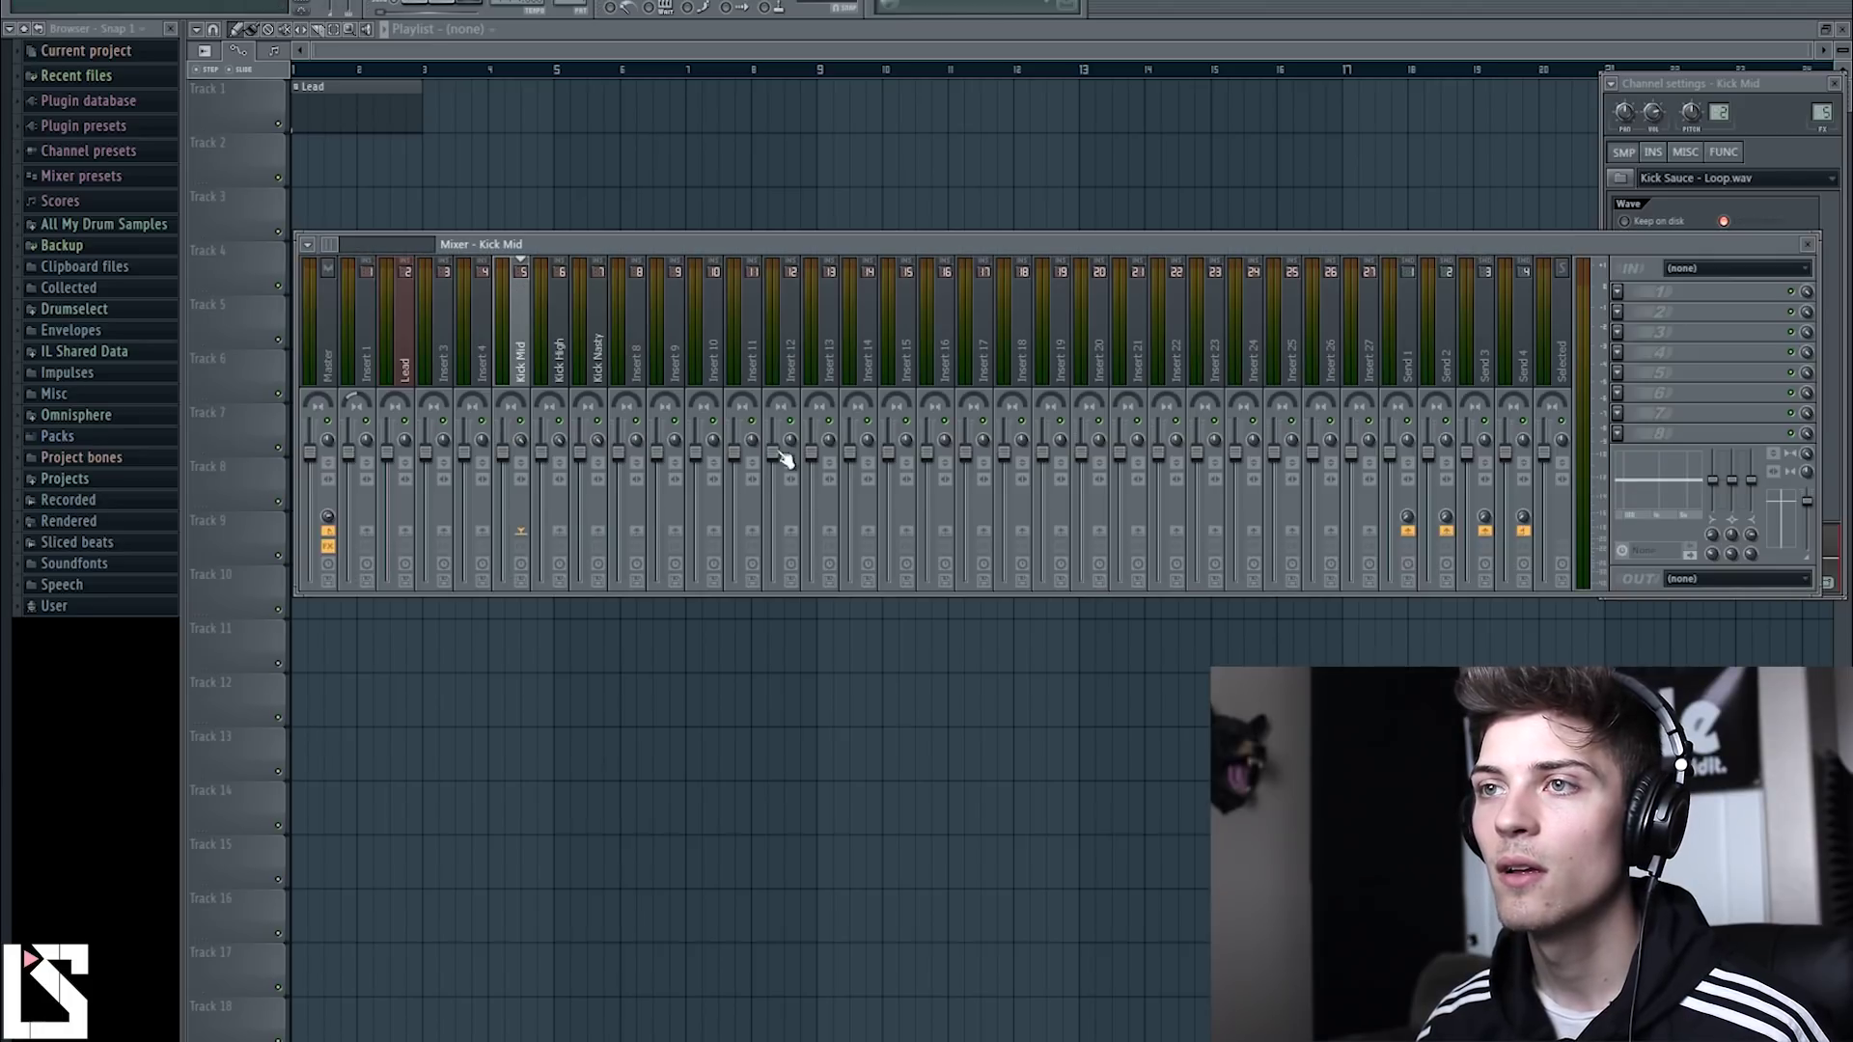
left_click_drag(853, 246, 873, 358)
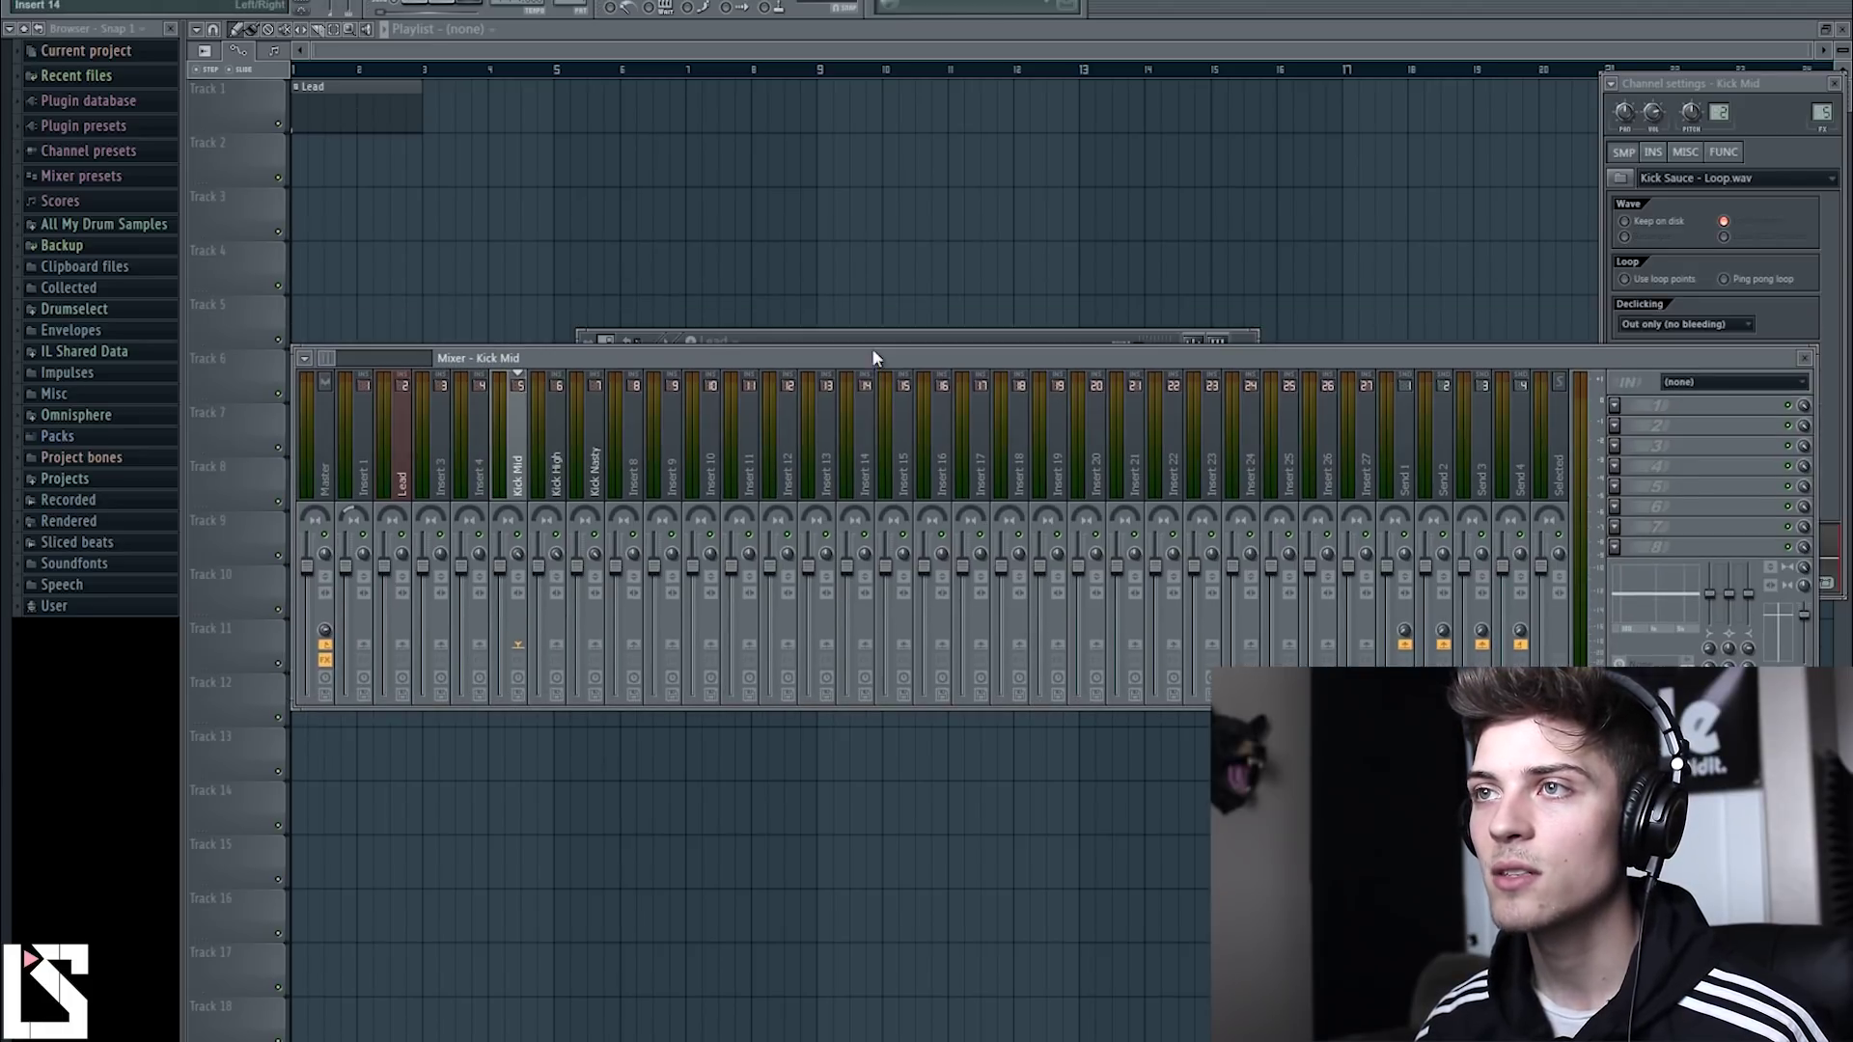
left_click(820, 338)
left_click(675, 383)
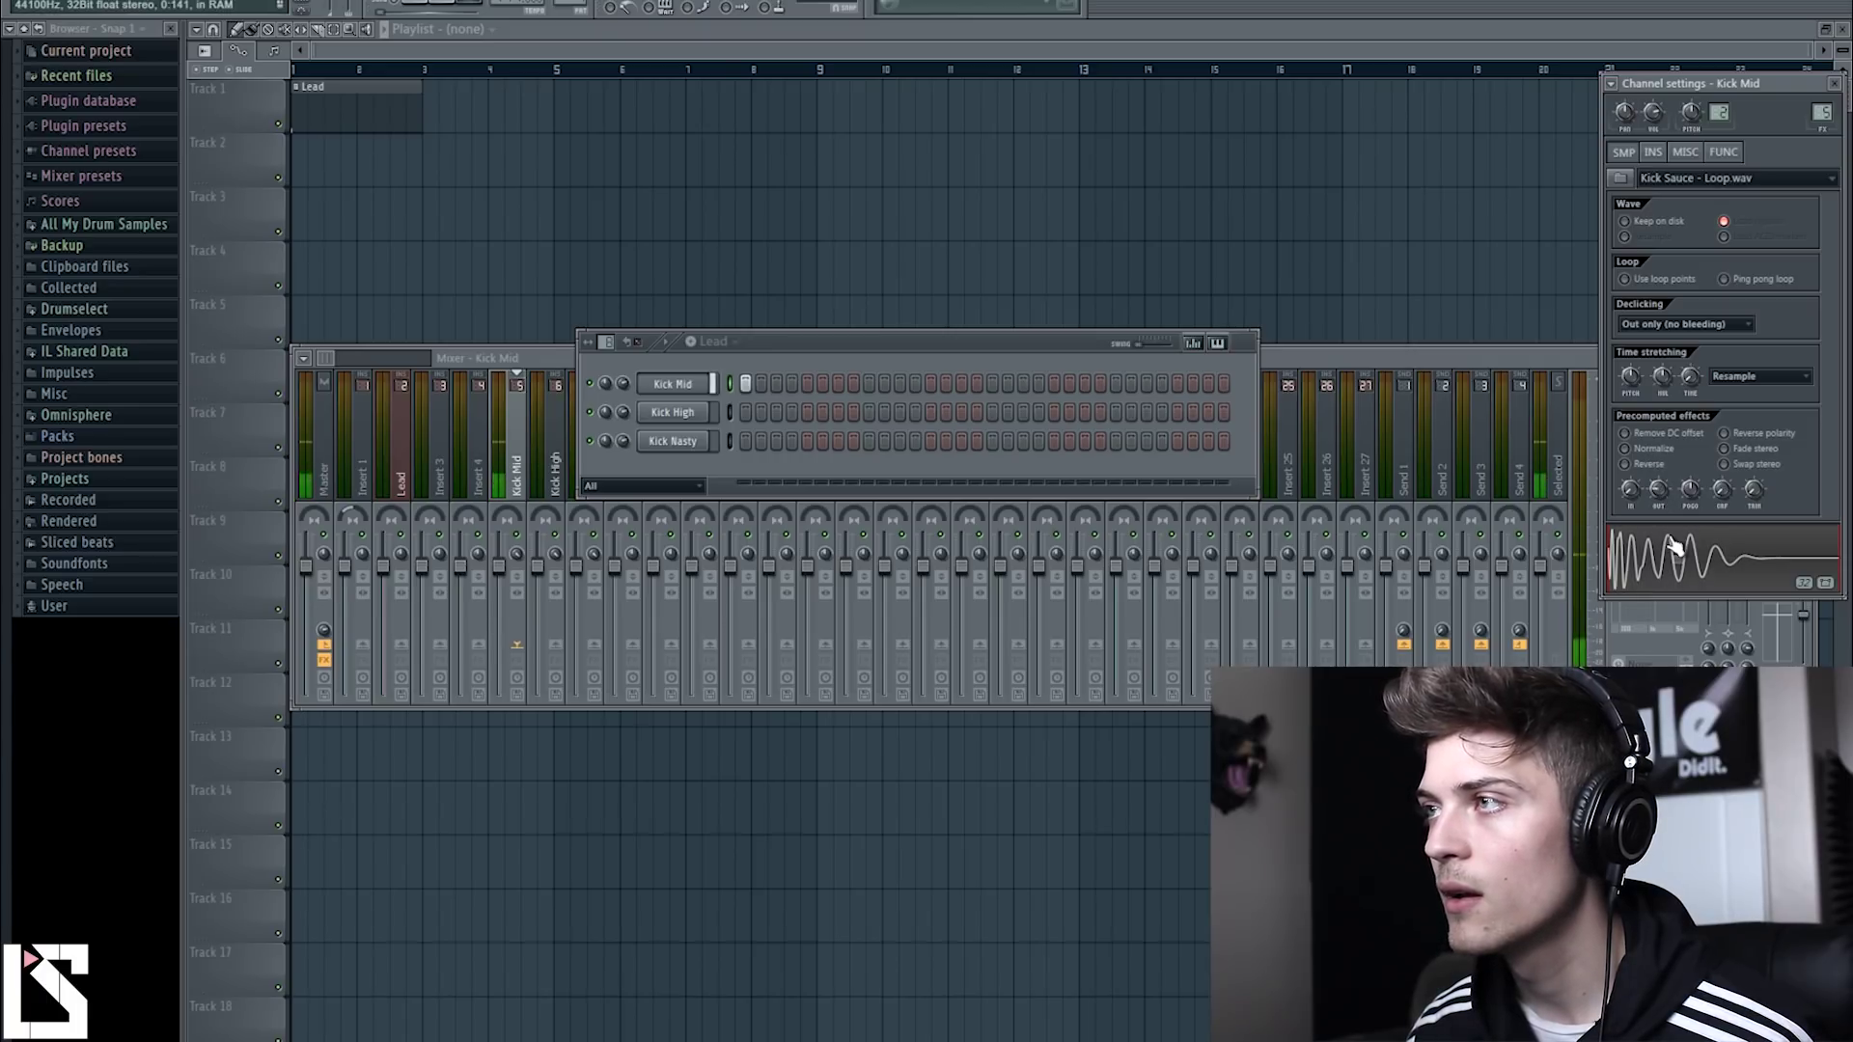
left_click(1834, 83)
Add Fruity Parametric EQ 2 in effect slot 5 of the Kick Mid mixer track.
left_click(573, 453)
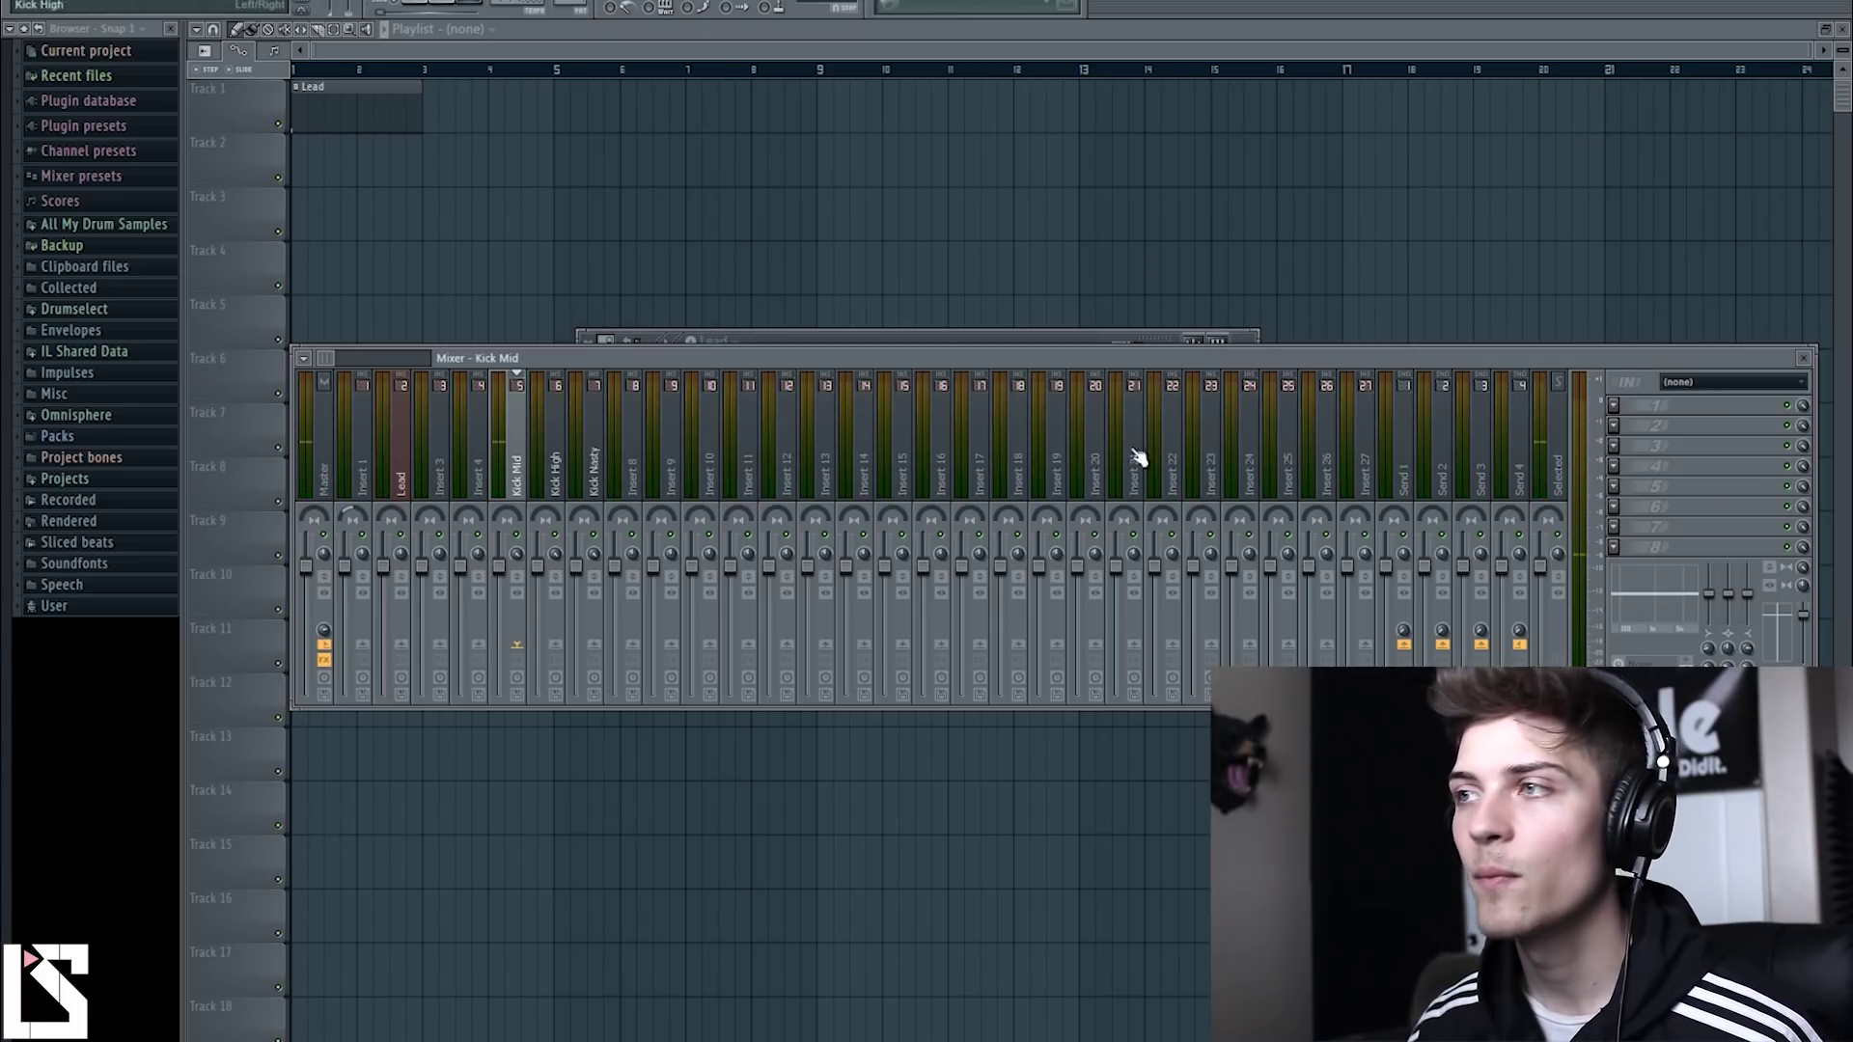
left_click(1629, 491)
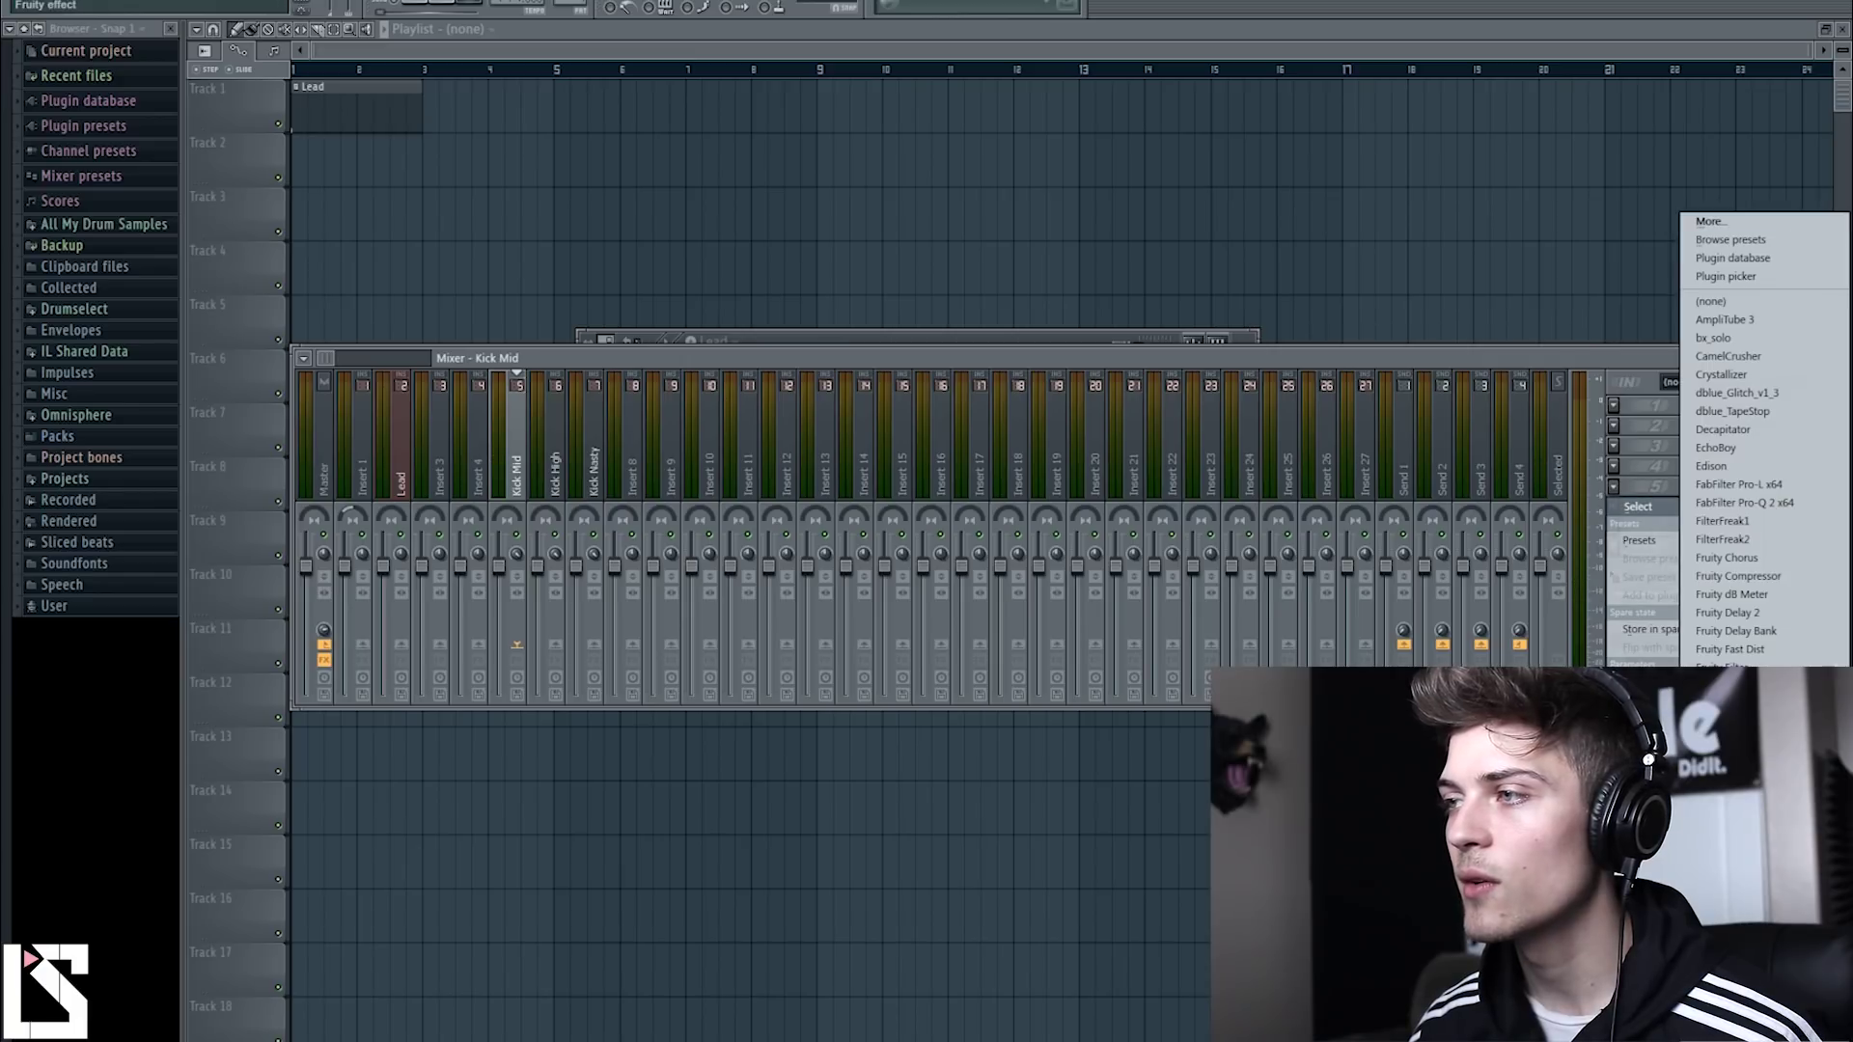
left_click(1737, 777)
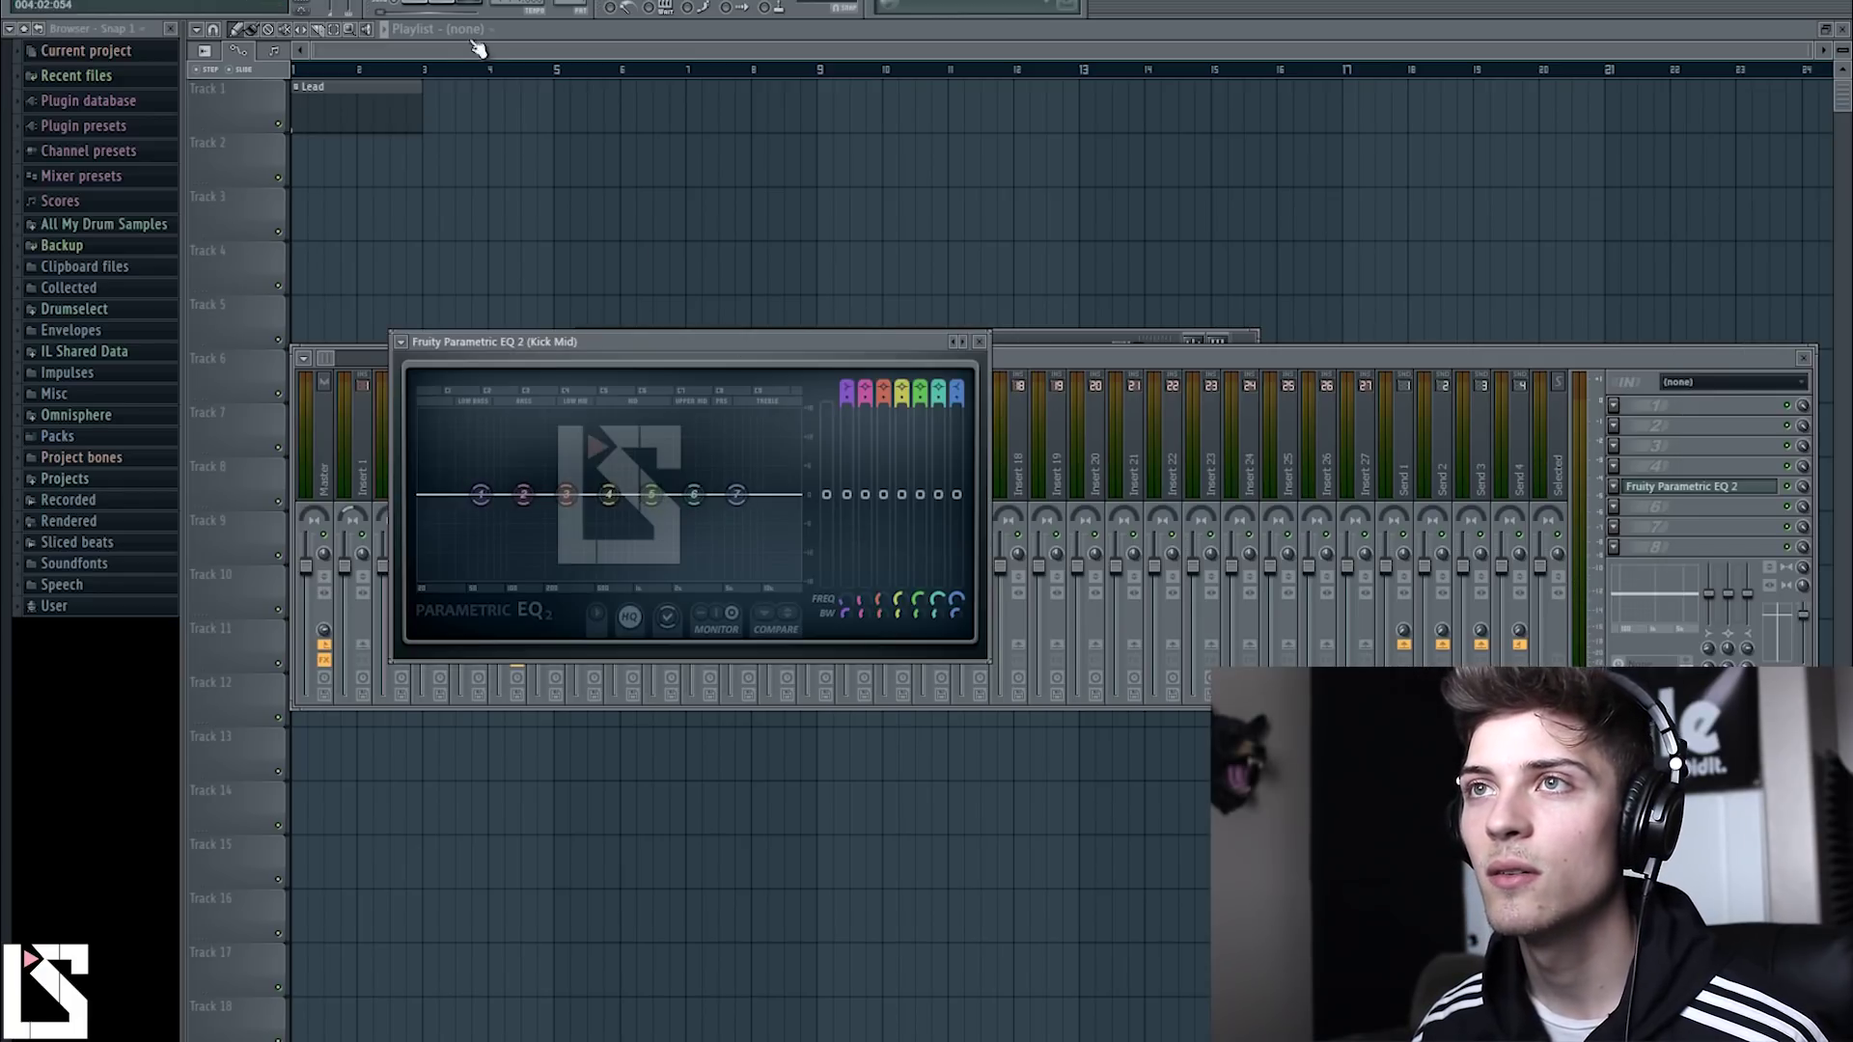
Try a deep low-end cut with band 1 of the Kick Mid EQ and reset the band.
left_click_drag(479, 494, 614, 579)
left_click(431, 3)
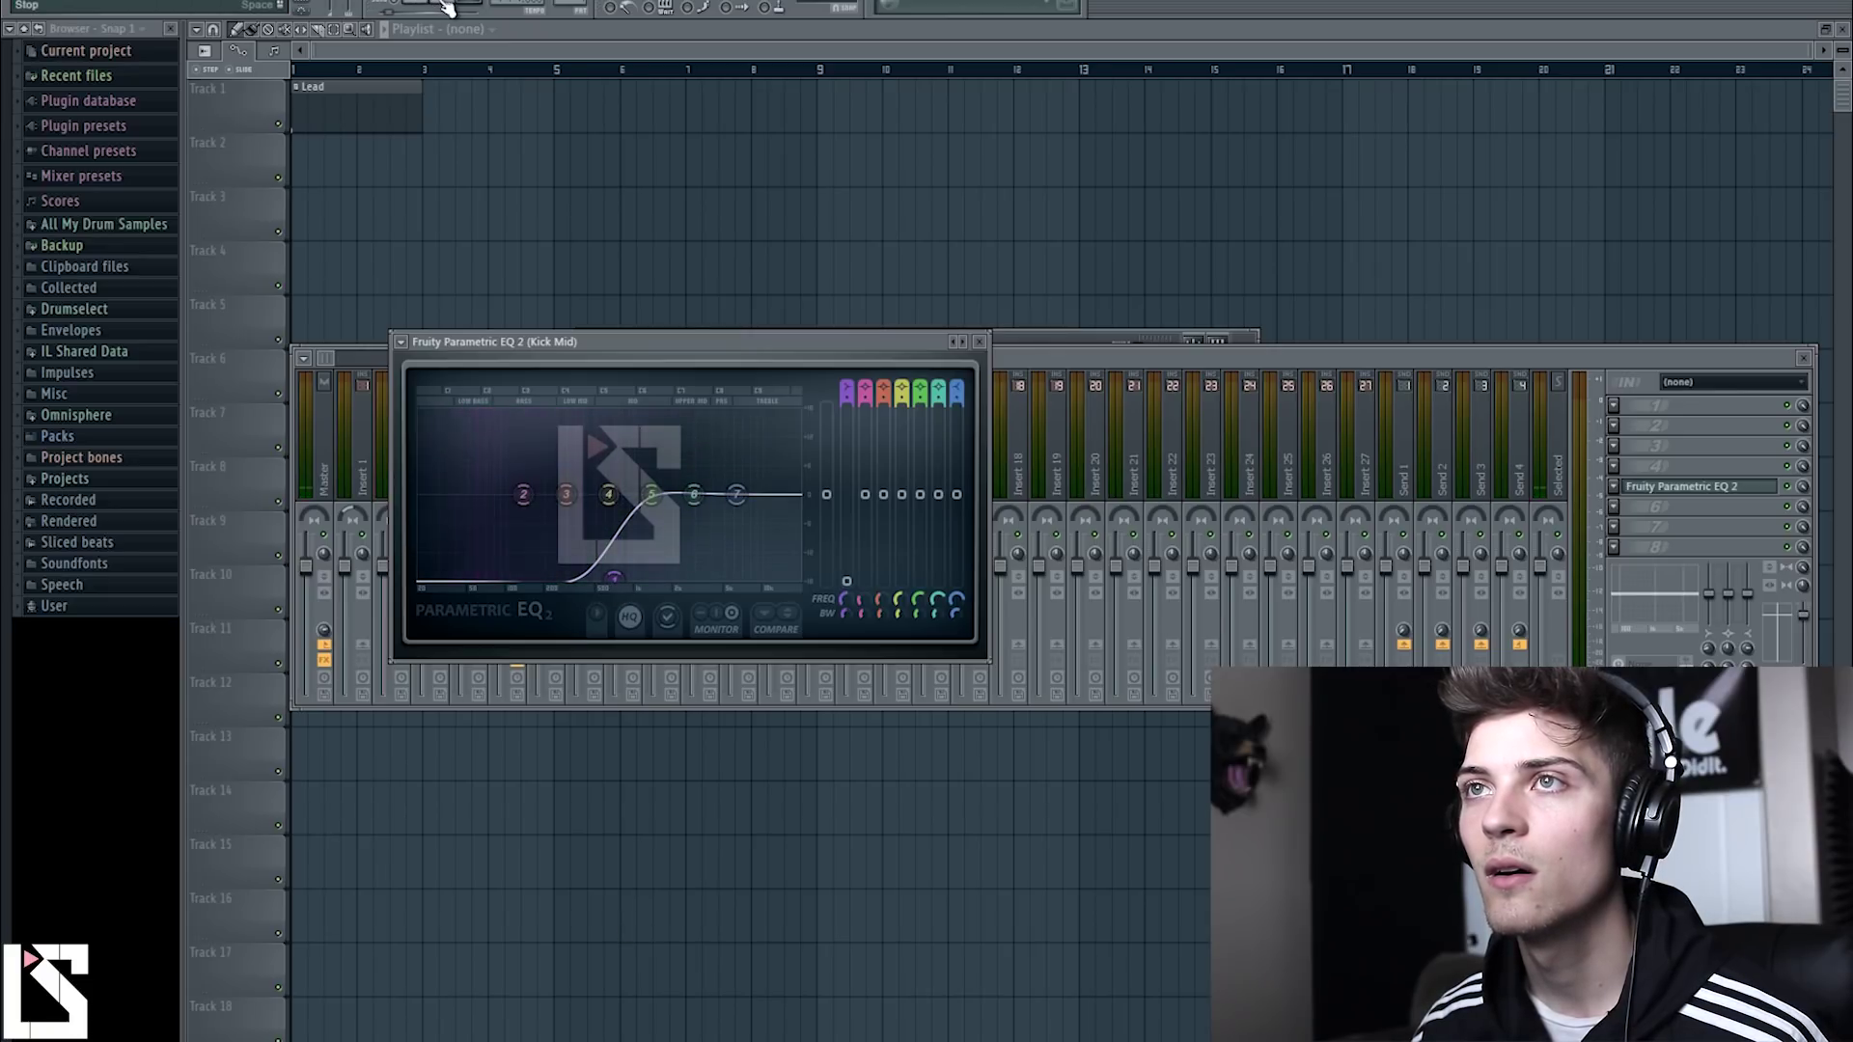
right_click(616, 579)
left_click(637, 603)
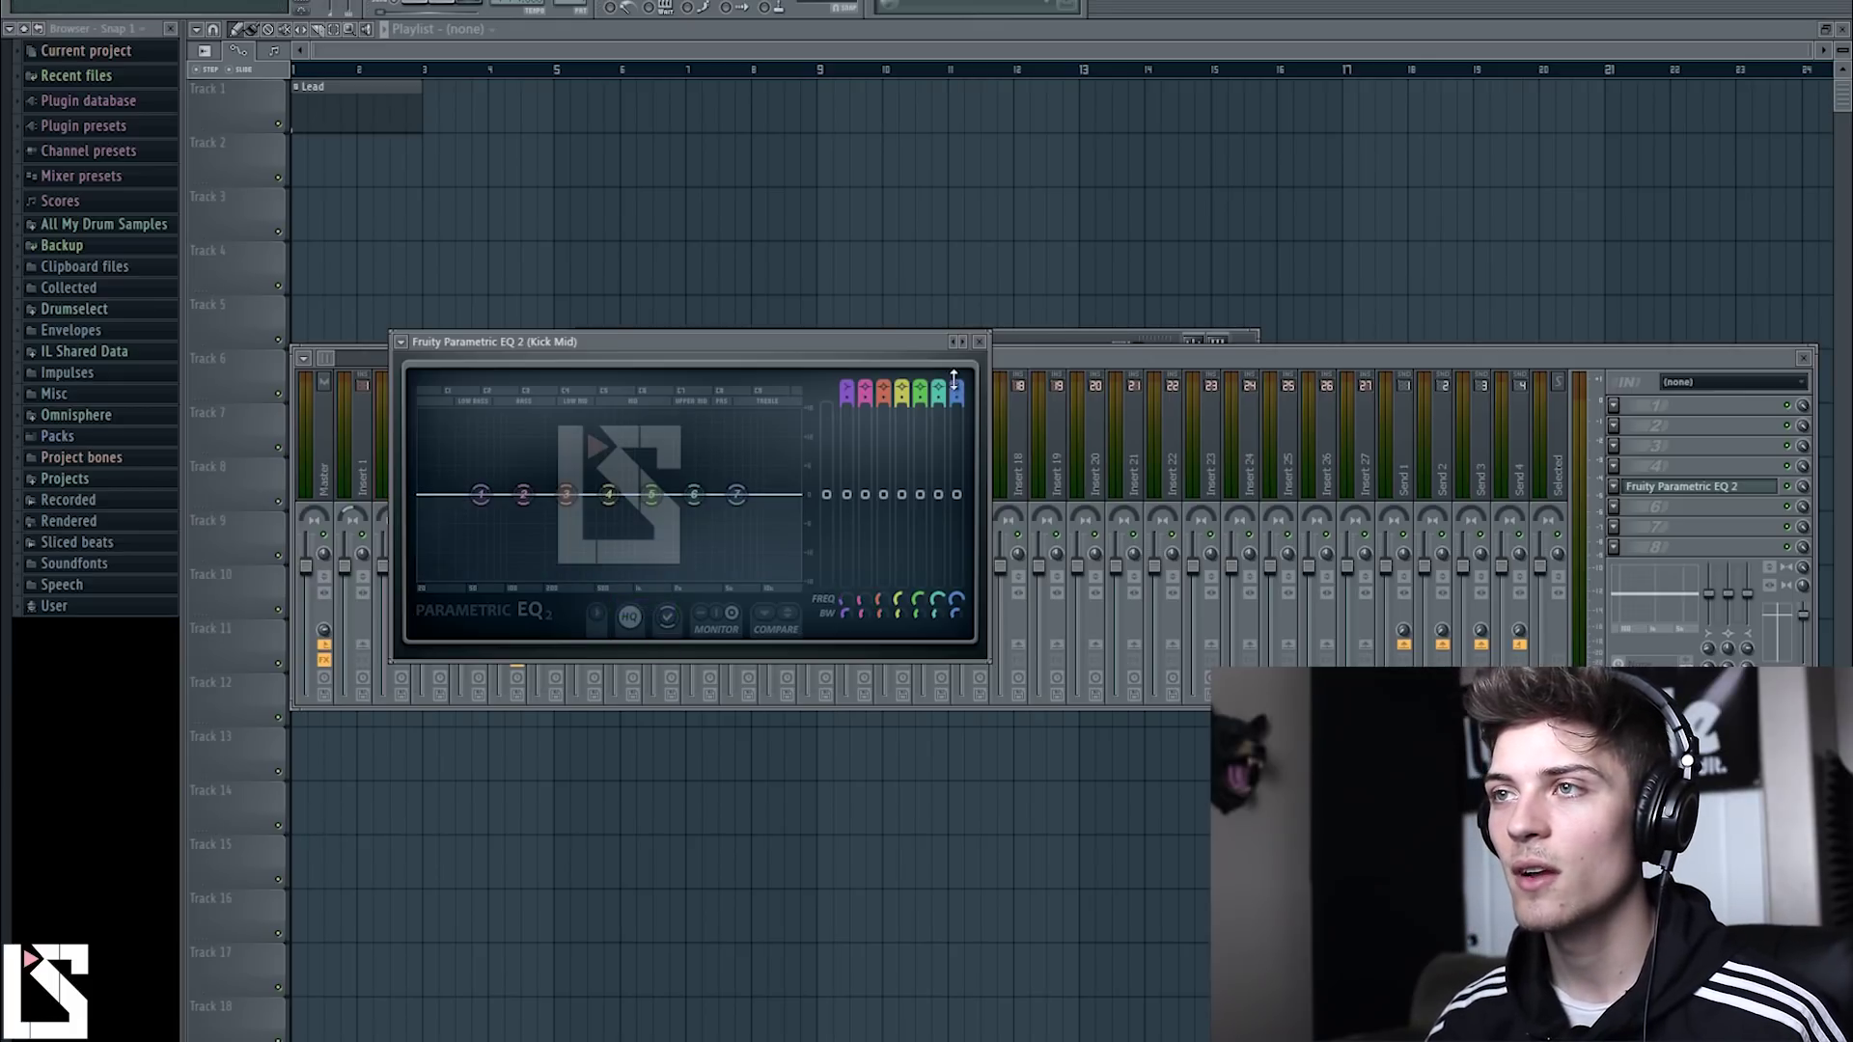
Set band 7 of the Kick Mid EQ to a steep low pass and lower its cutoff to just above band 5.
scroll(955, 383, "down", 5)
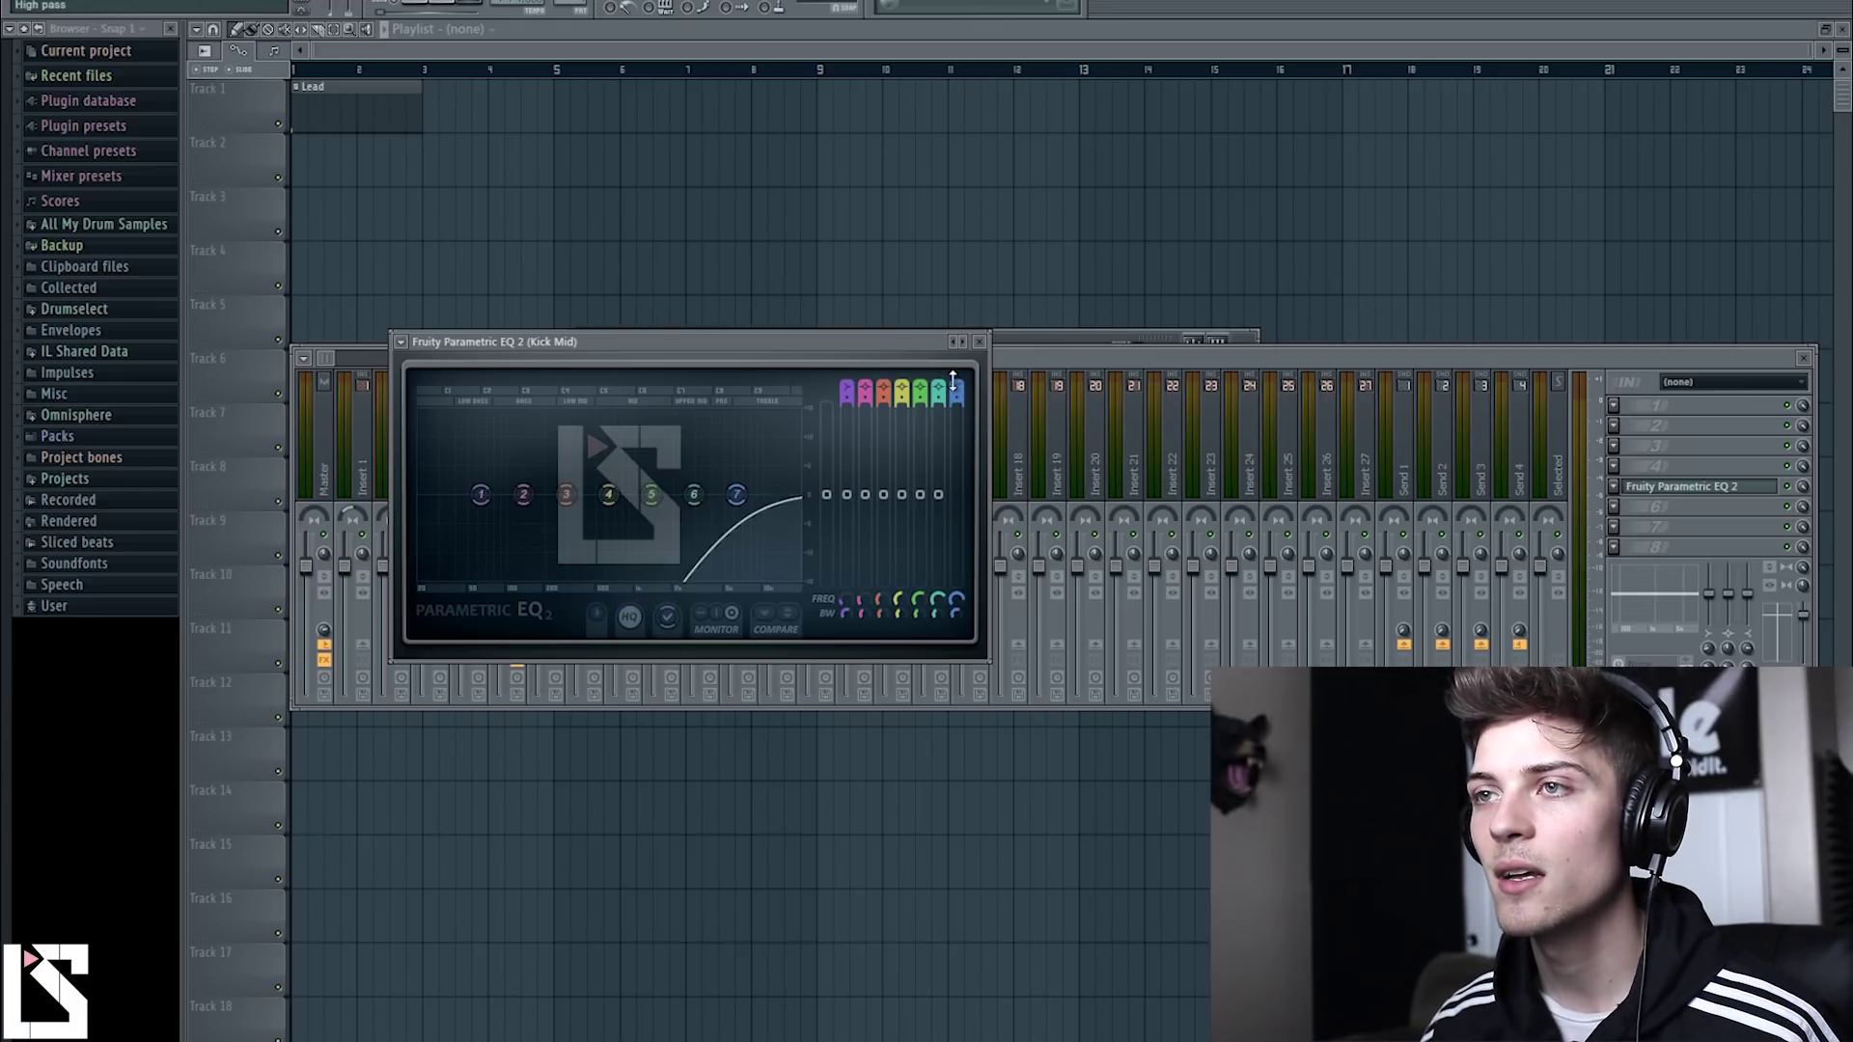
left_click_drag(959, 406, 958, 399)
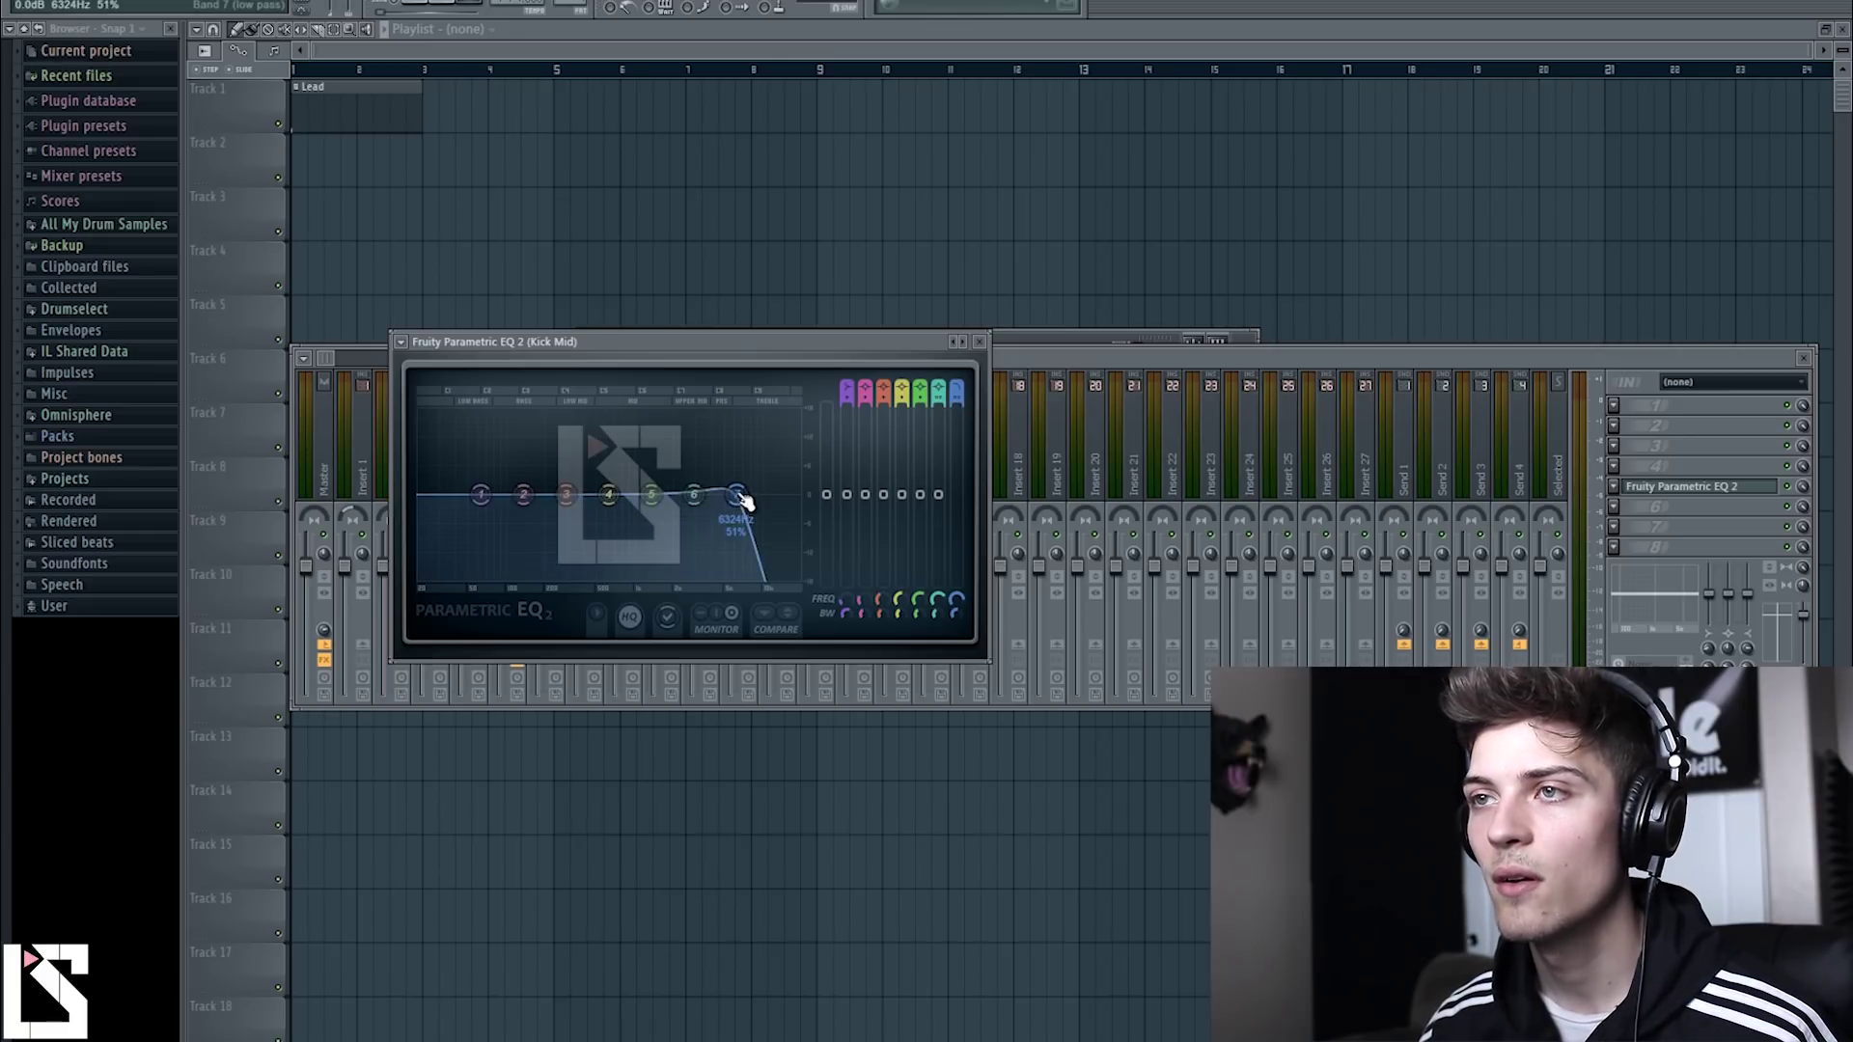
left_click_drag(751, 509, 674, 515)
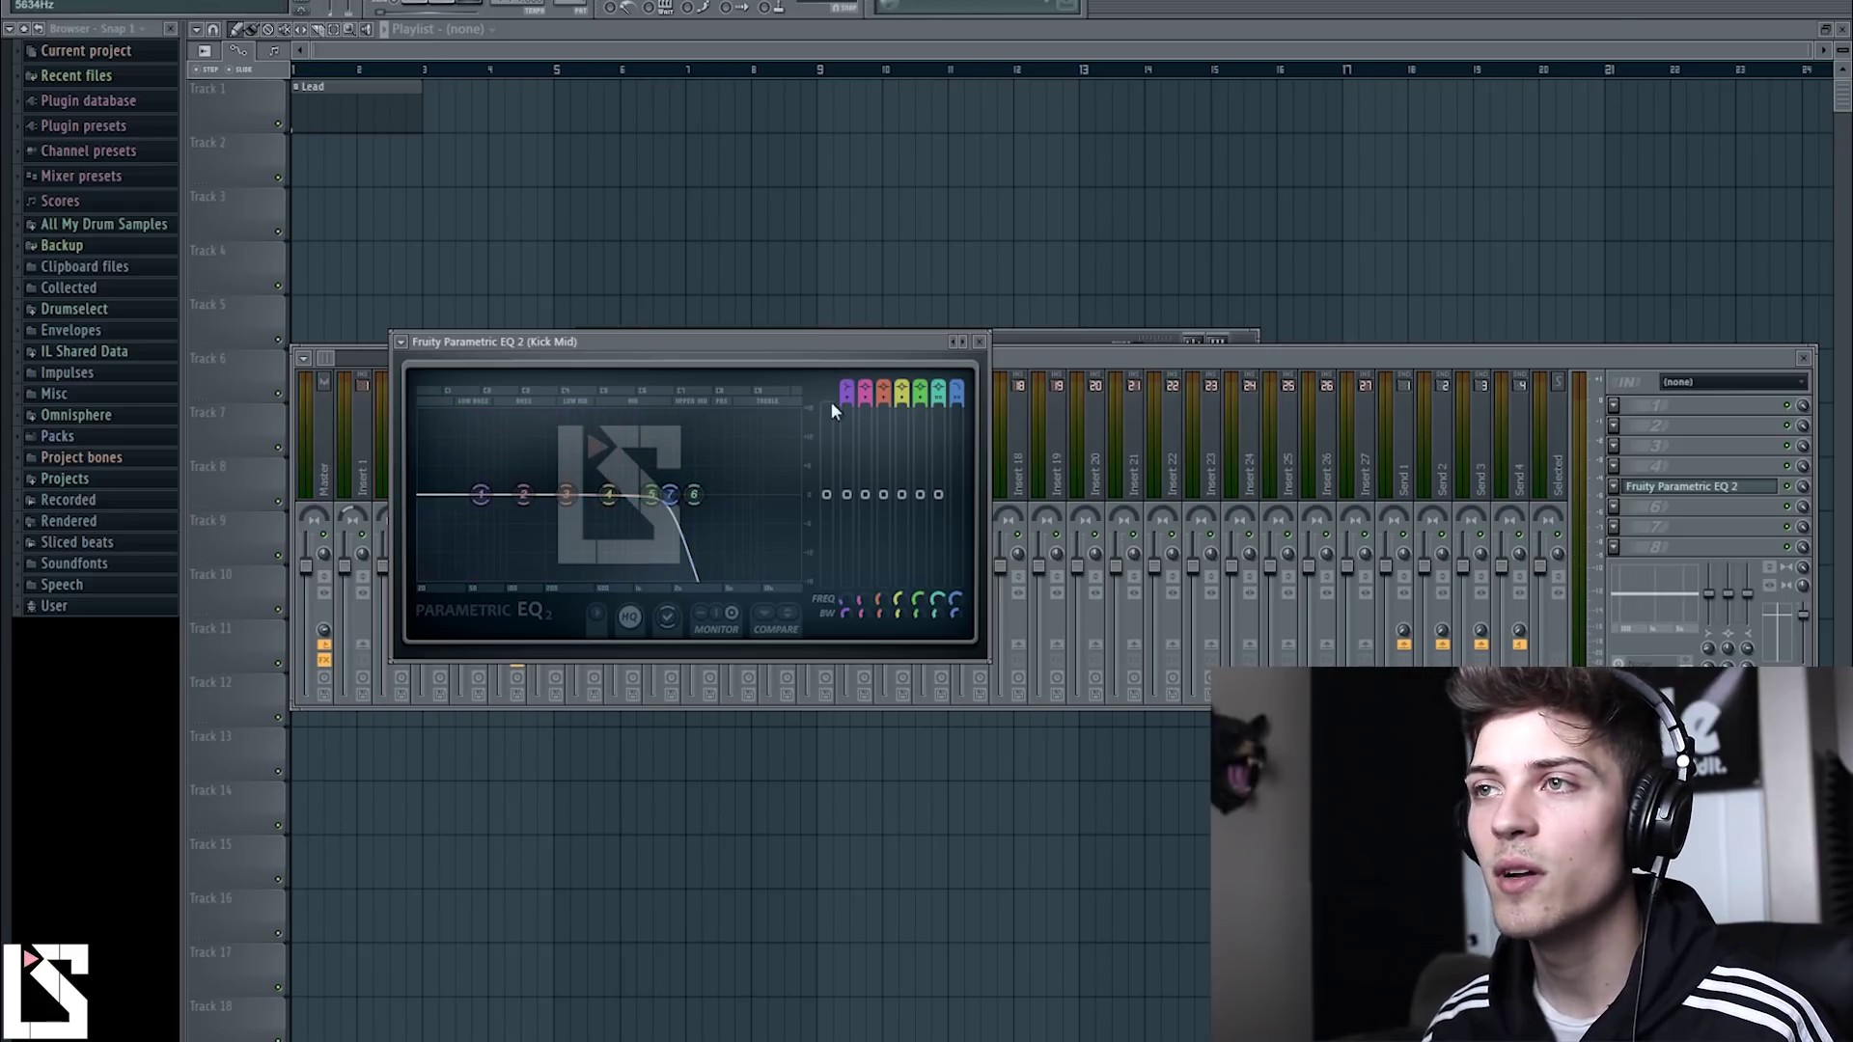
Set band 1 of the Kick Mid EQ to a high pass with slope Steep 4 and a cutoff of about 50 Hz.
left_click_drag(857, 391, 839, 403)
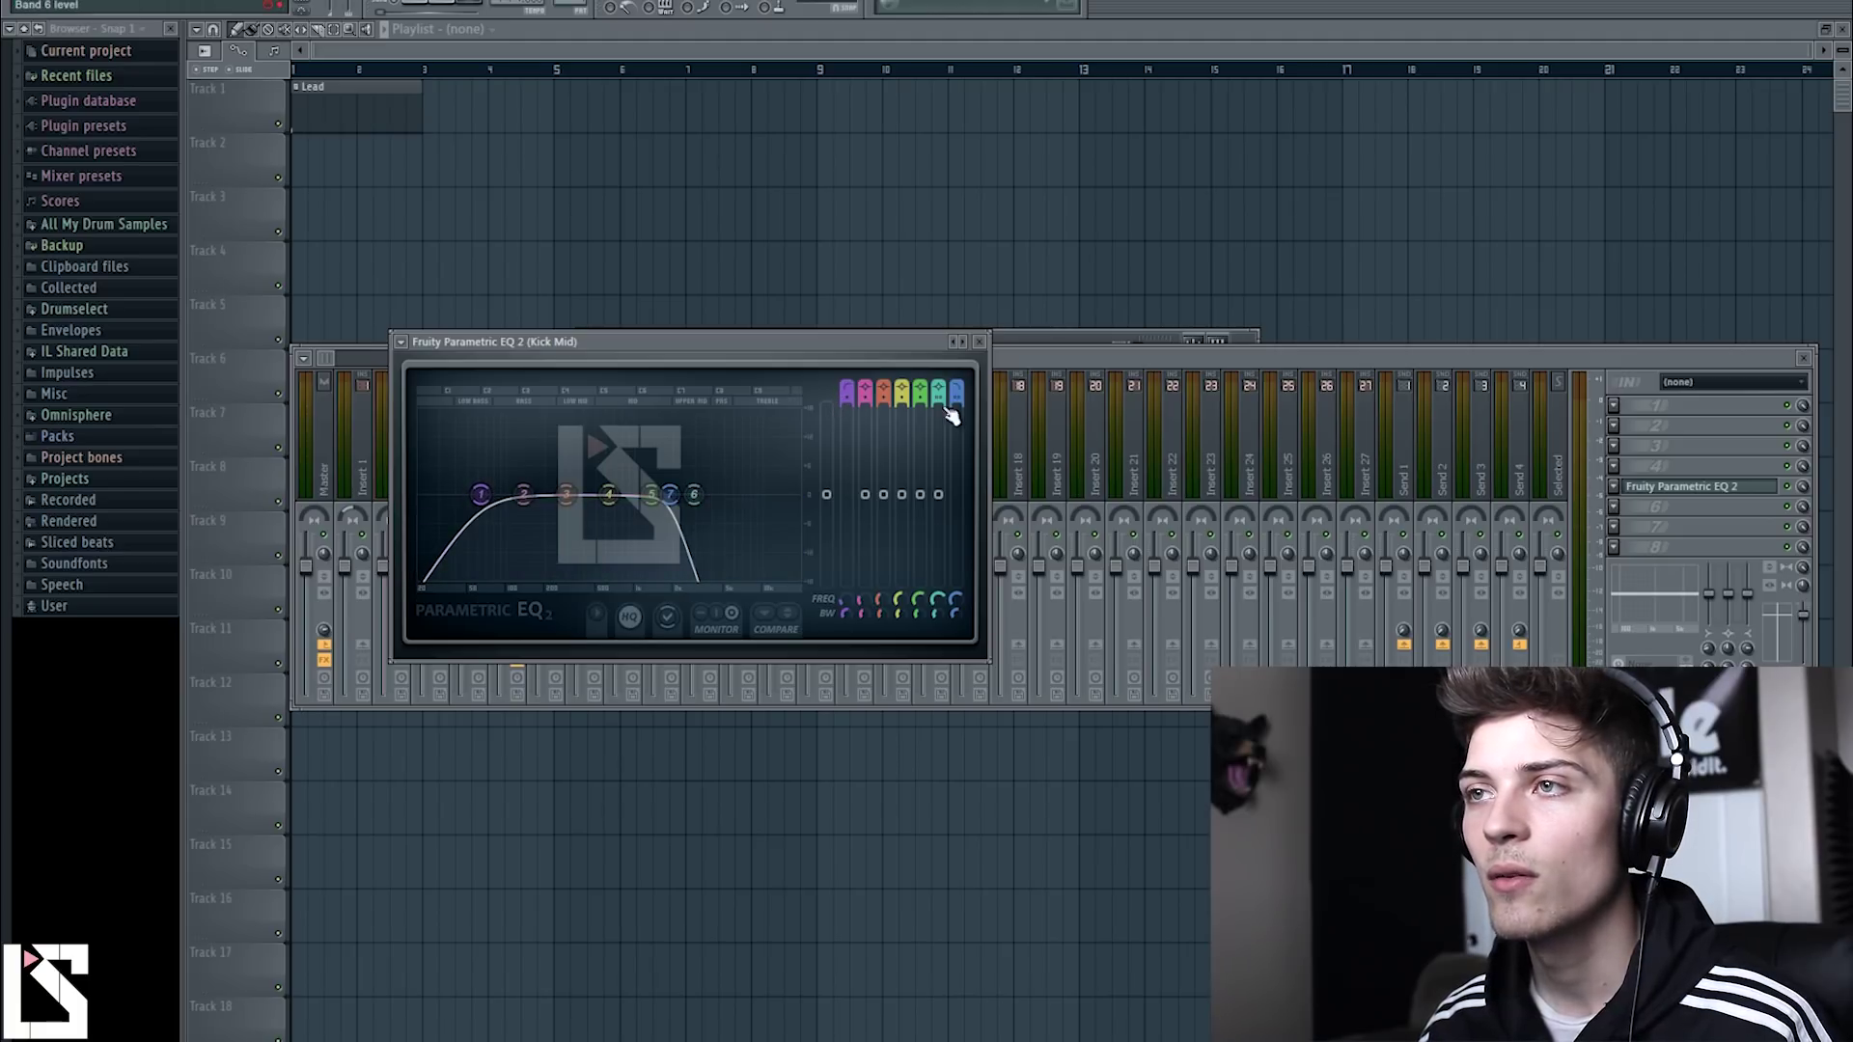
left_click_drag(850, 399, 849, 400)
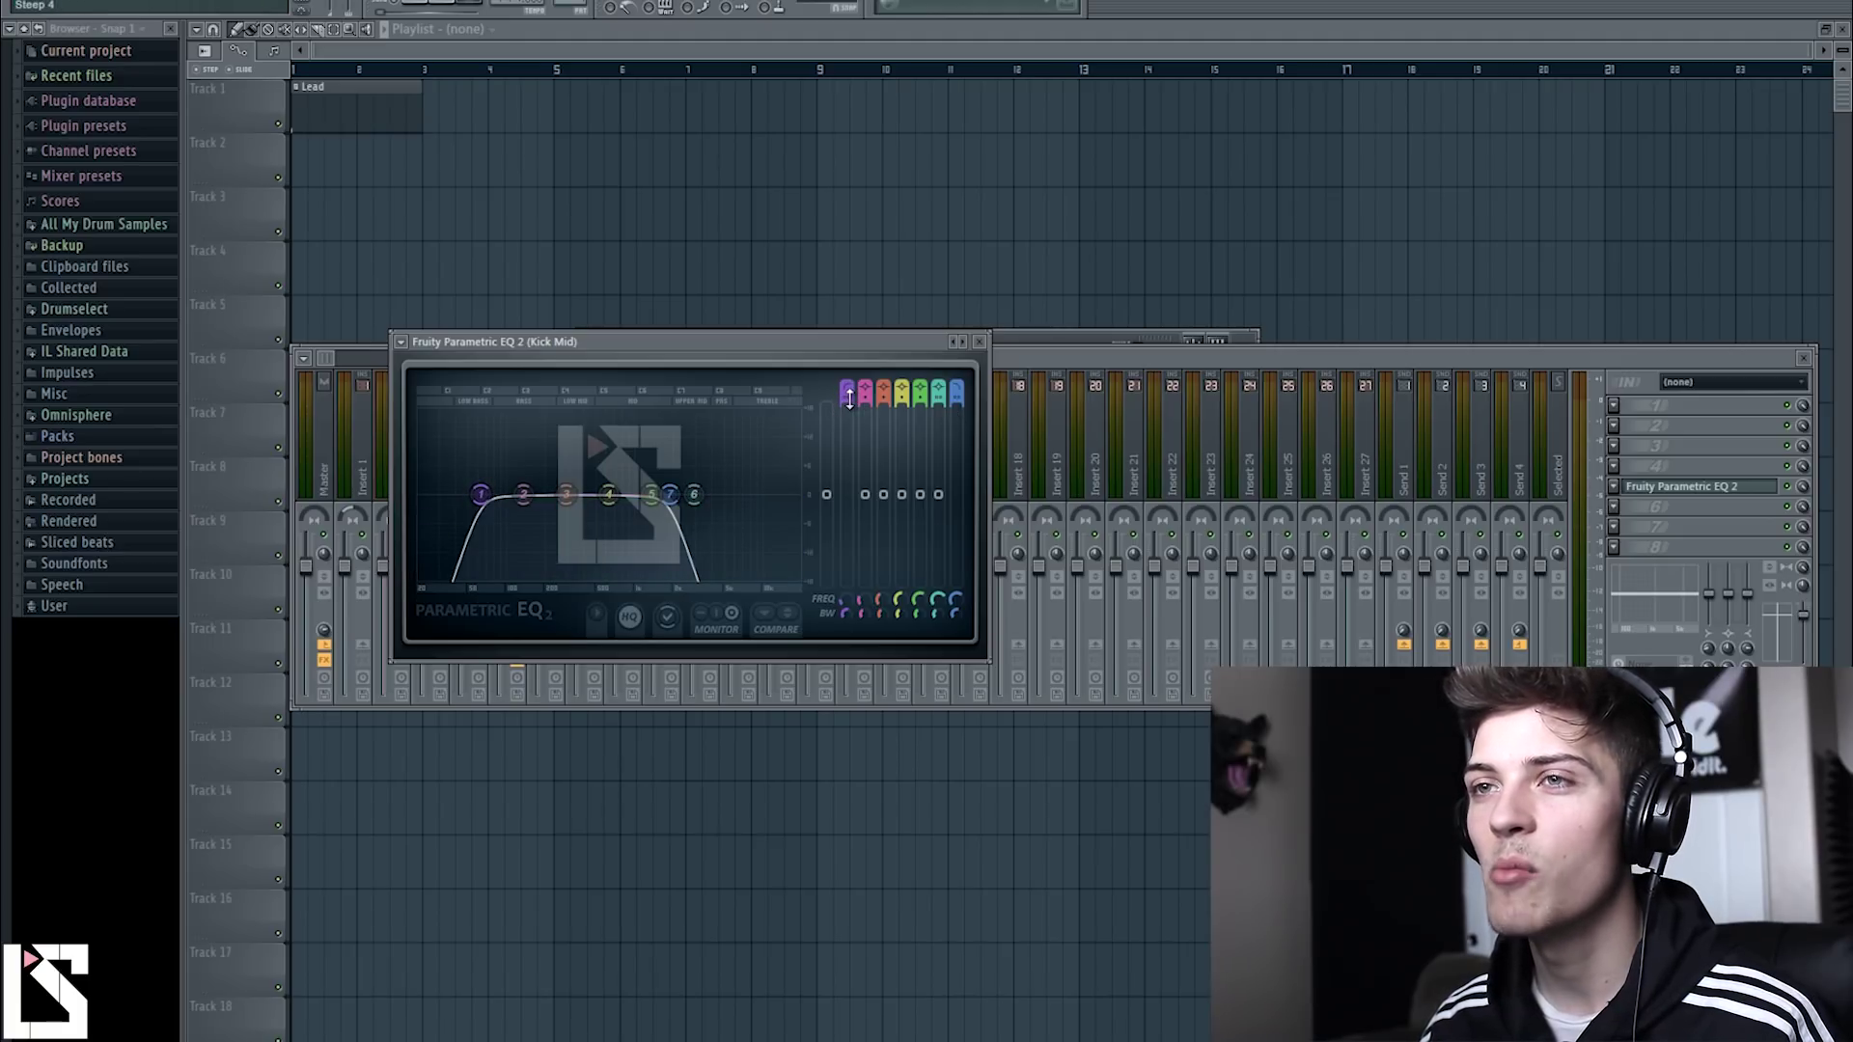
left_click_drag(490, 504, 494, 509)
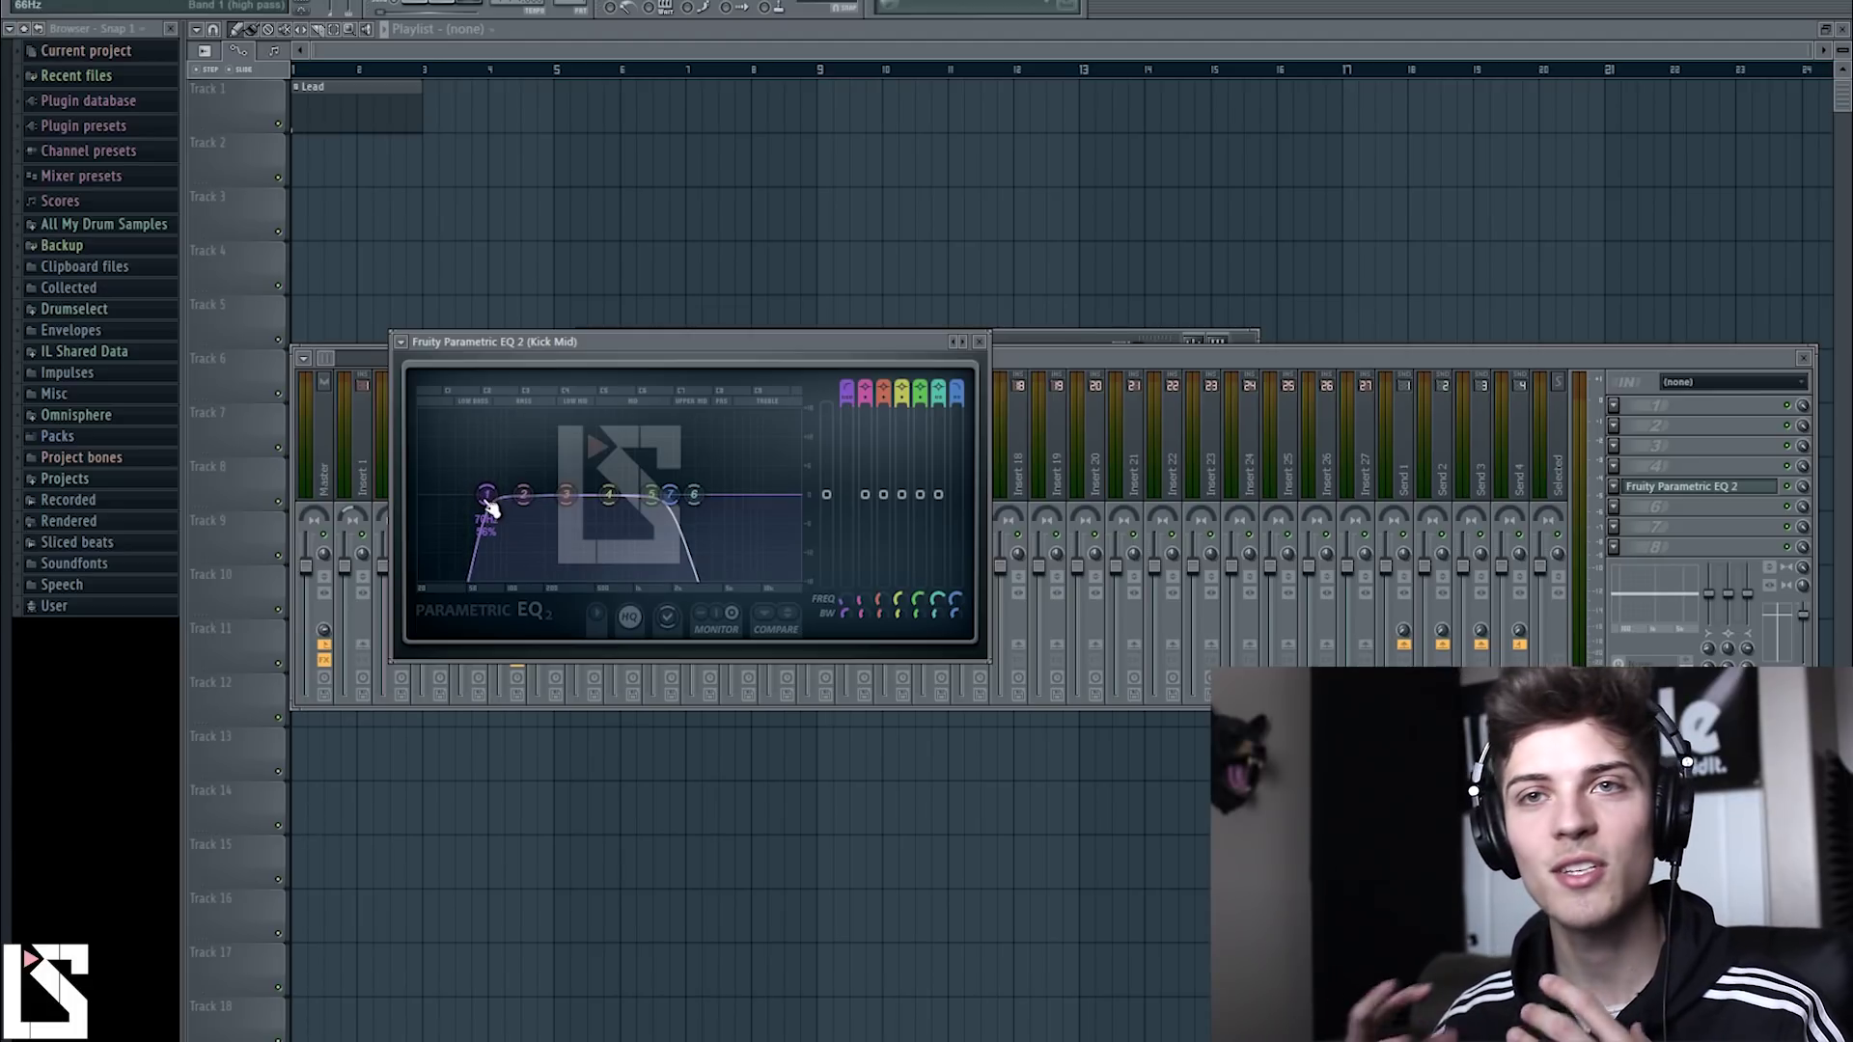
mouse_move(489, 503)
left_mouse_down()
mouse_move(508, 504)
mouse_move(466, 519)
left_mouse_up()
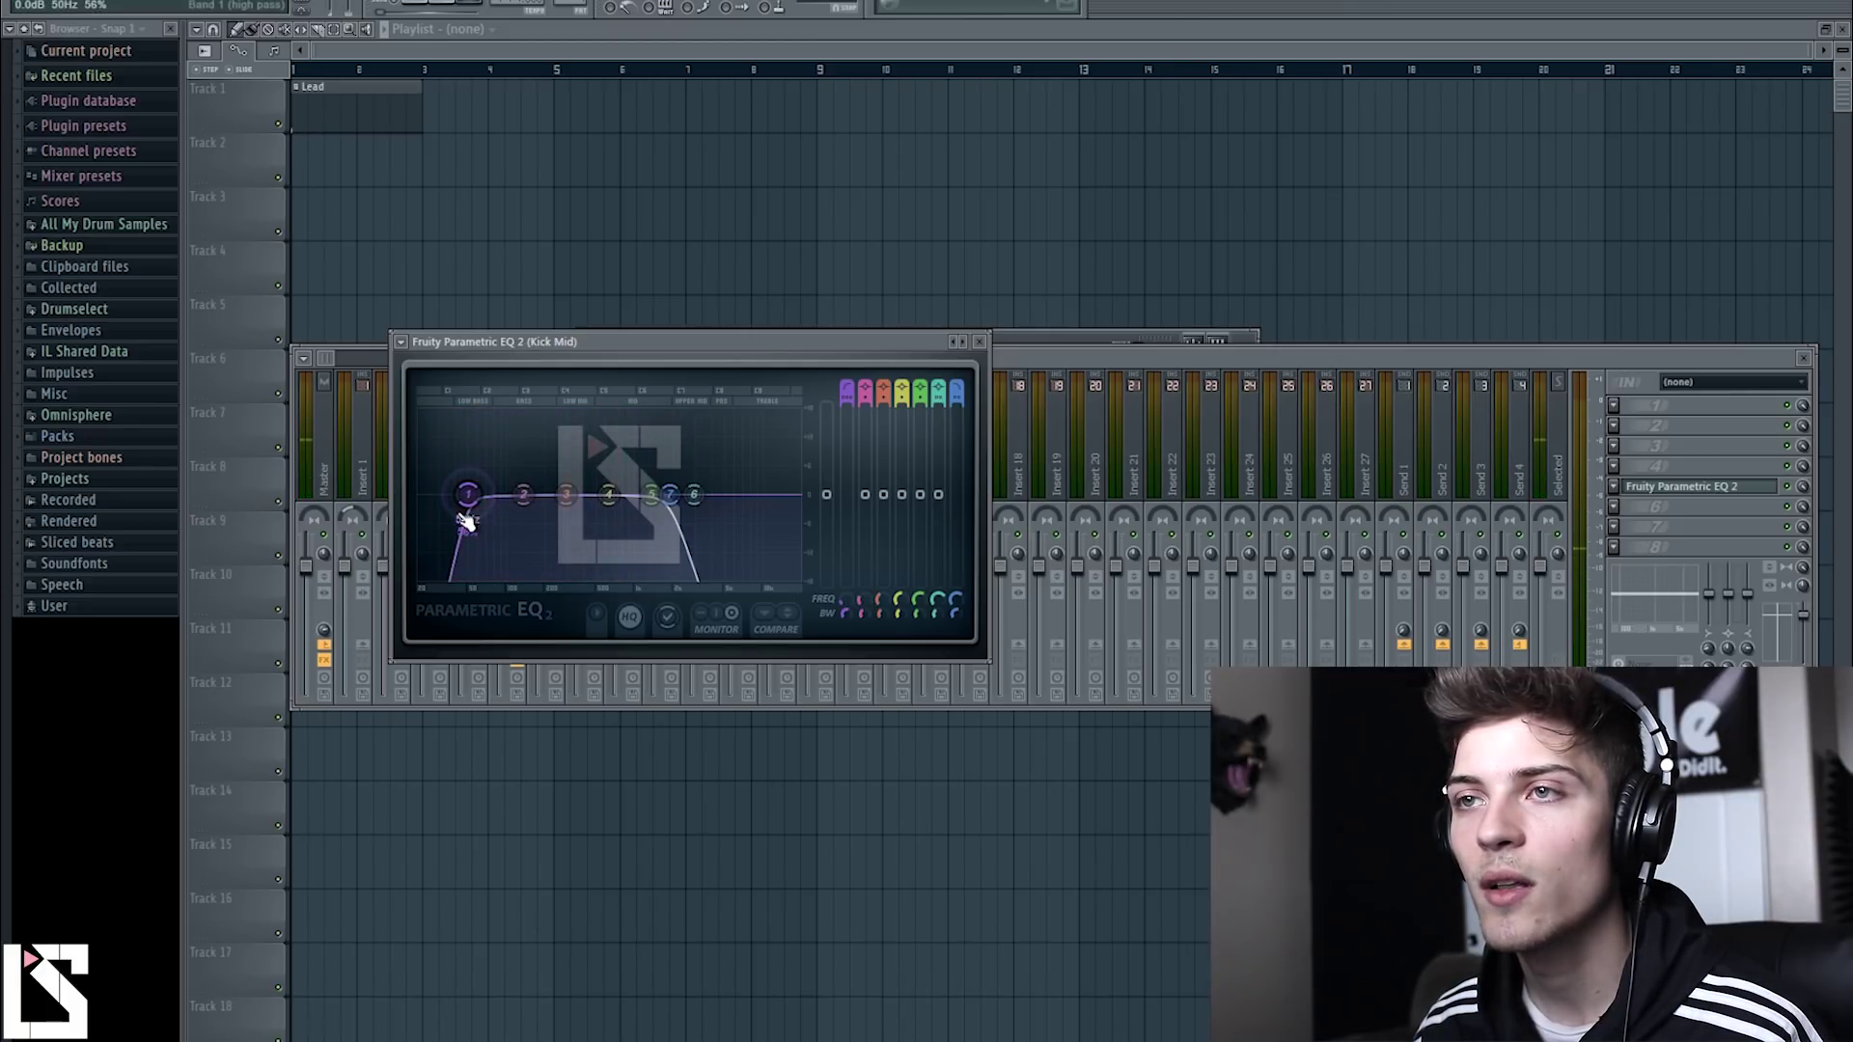
Close the Kick Mid EQ and switch the pattern's first-step hit from Kick Mid to Kick High.
left_click(979, 344)
left_click(744, 412)
right_click(745, 383)
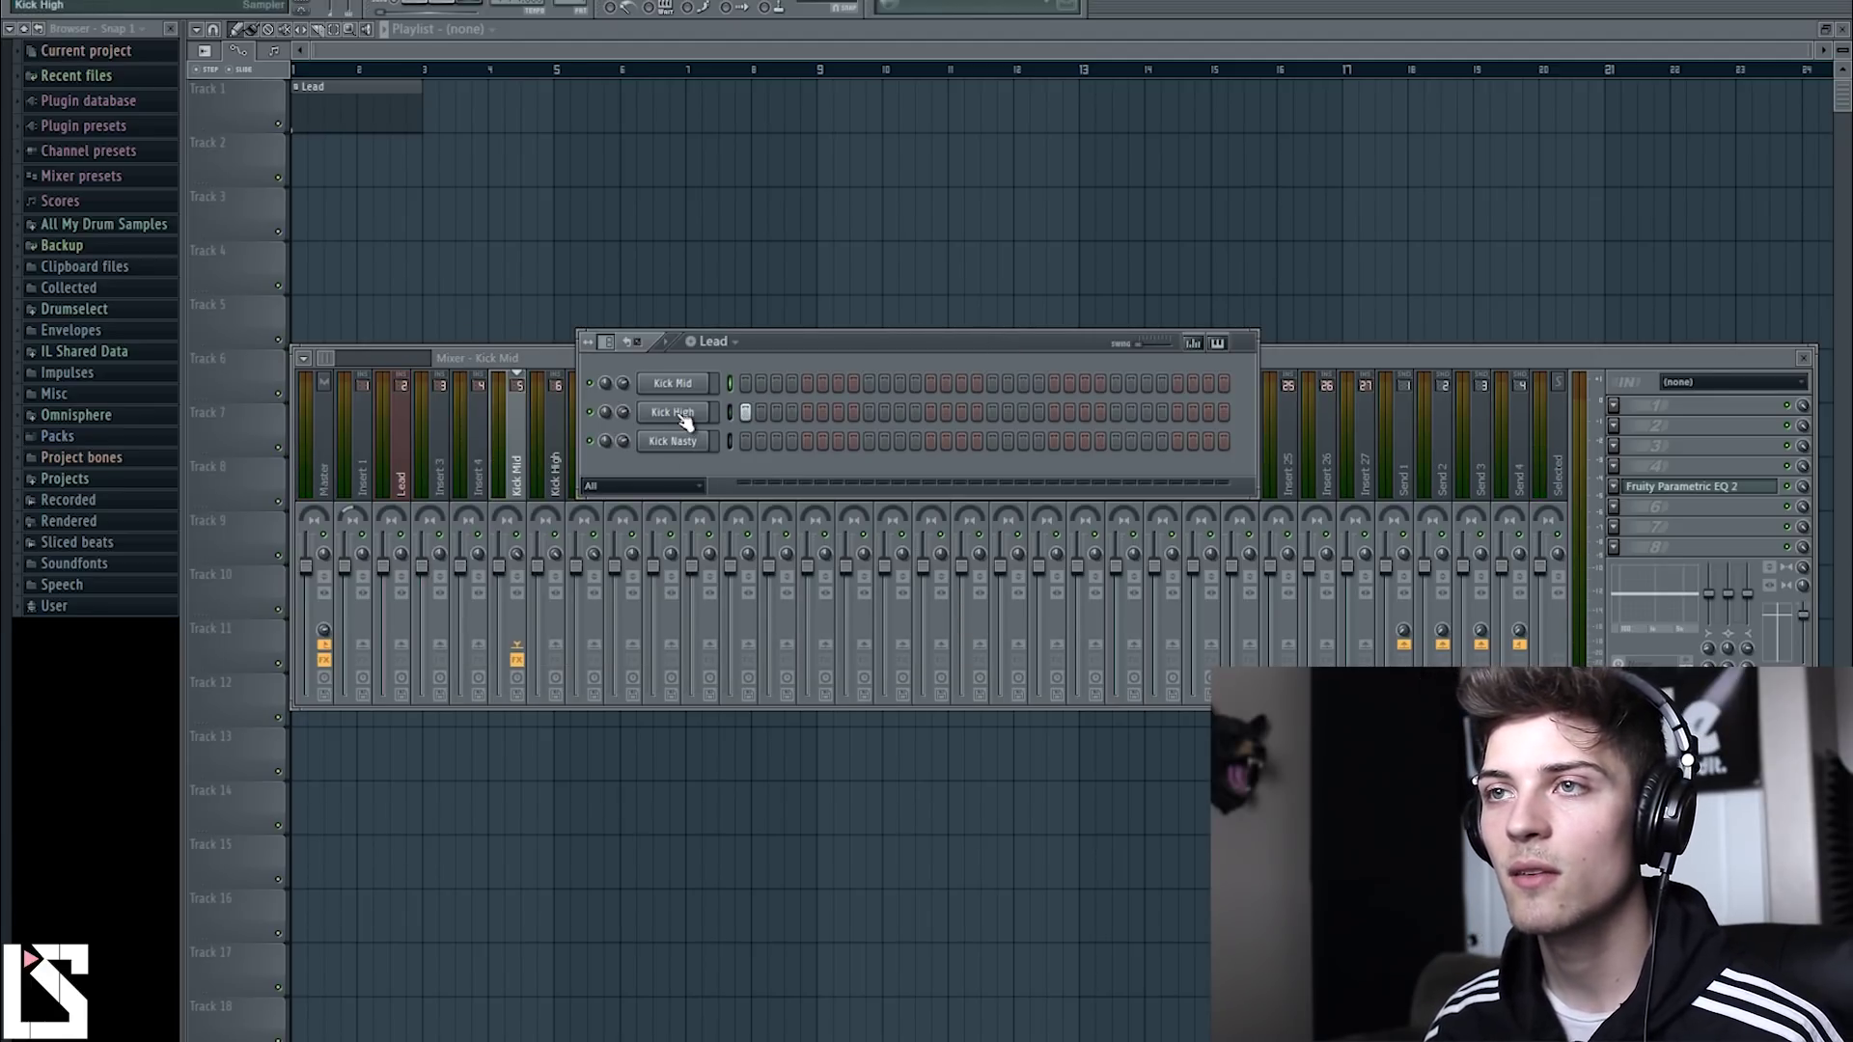
Add Fruity Parametric EQ 2 in effect slot 3 of the Kick High mixer track.
left_click(550, 459)
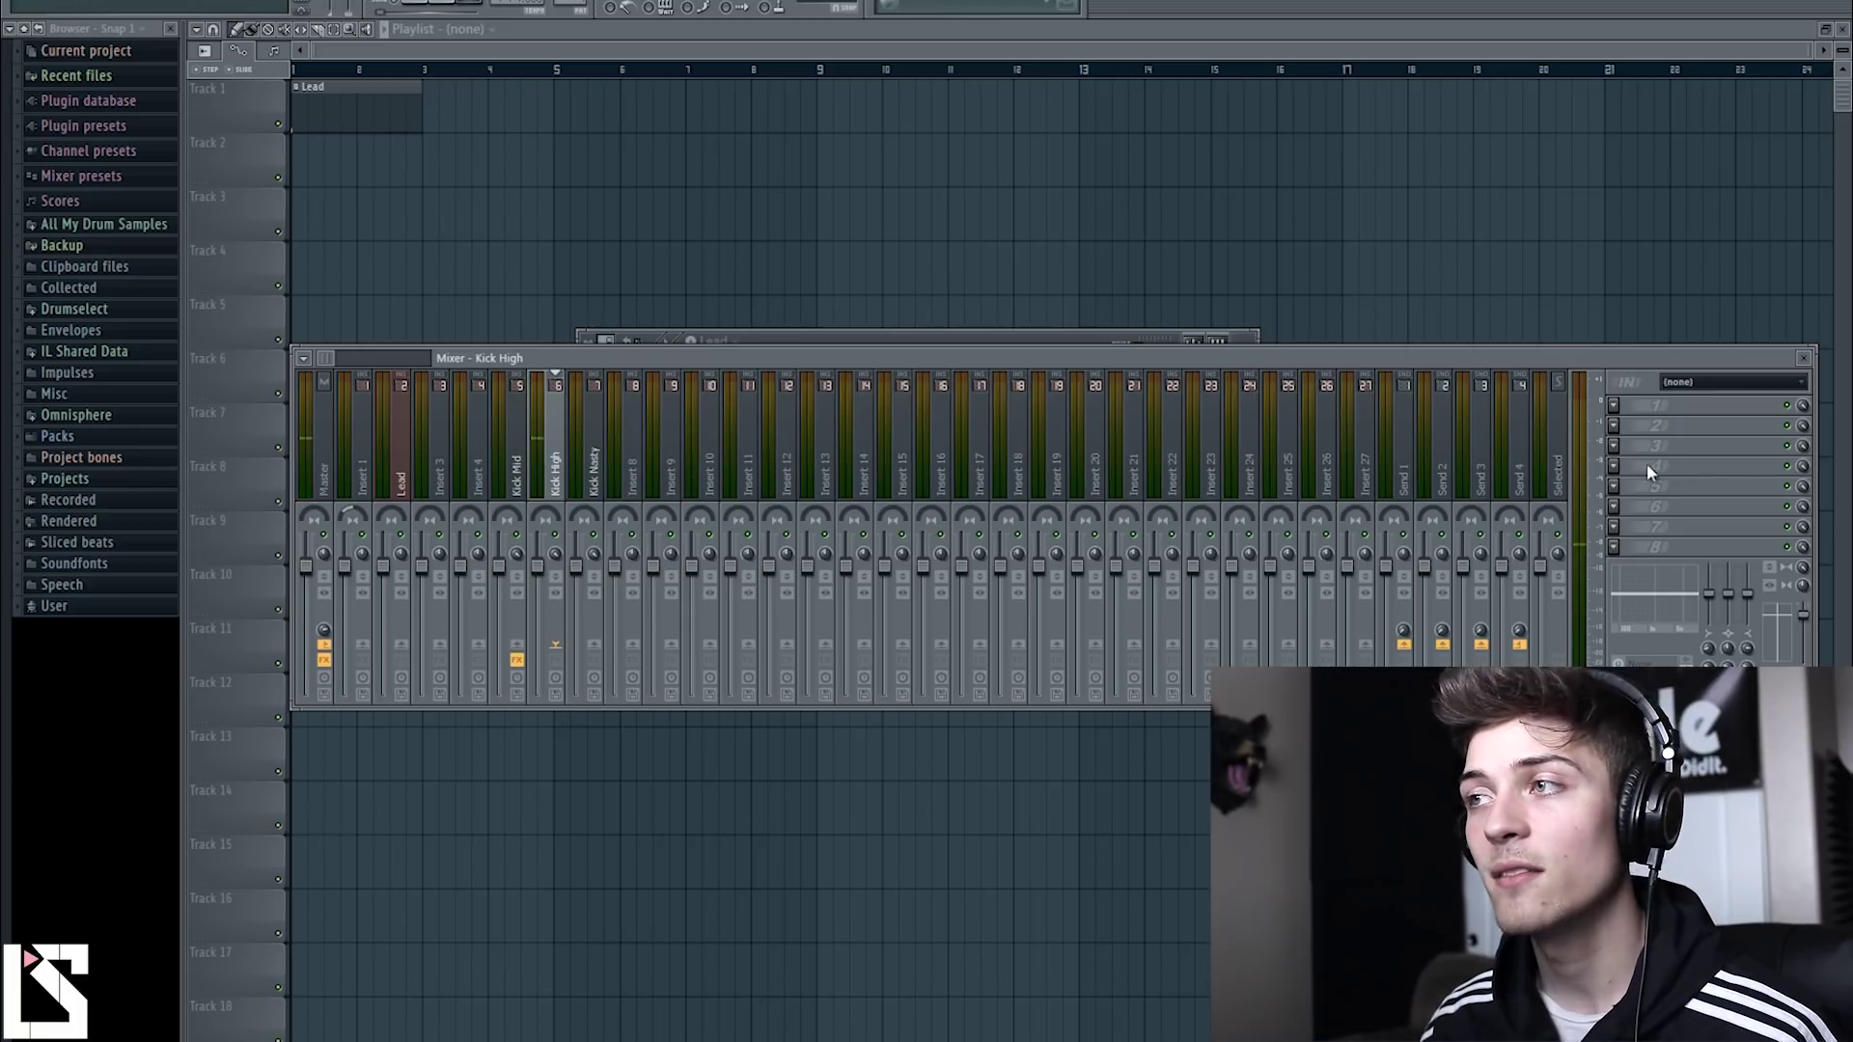
left_click(1617, 449)
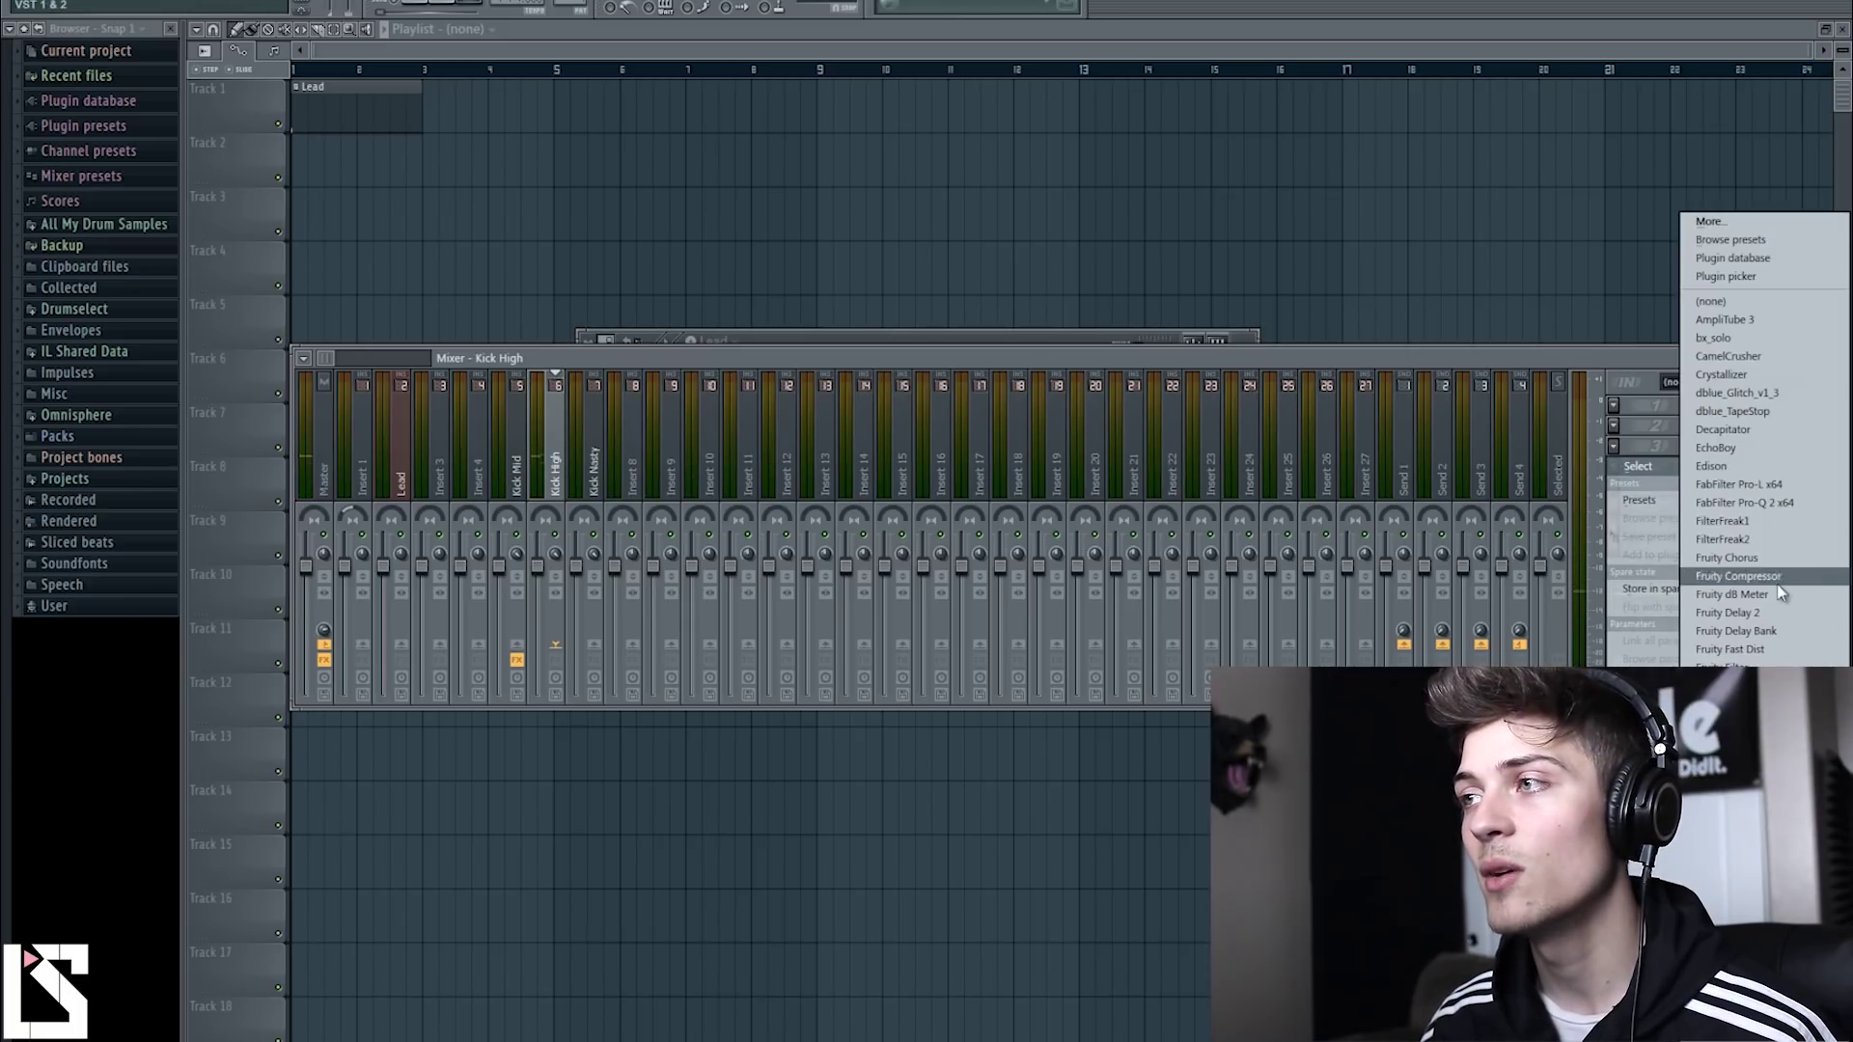
left_click(1737, 814)
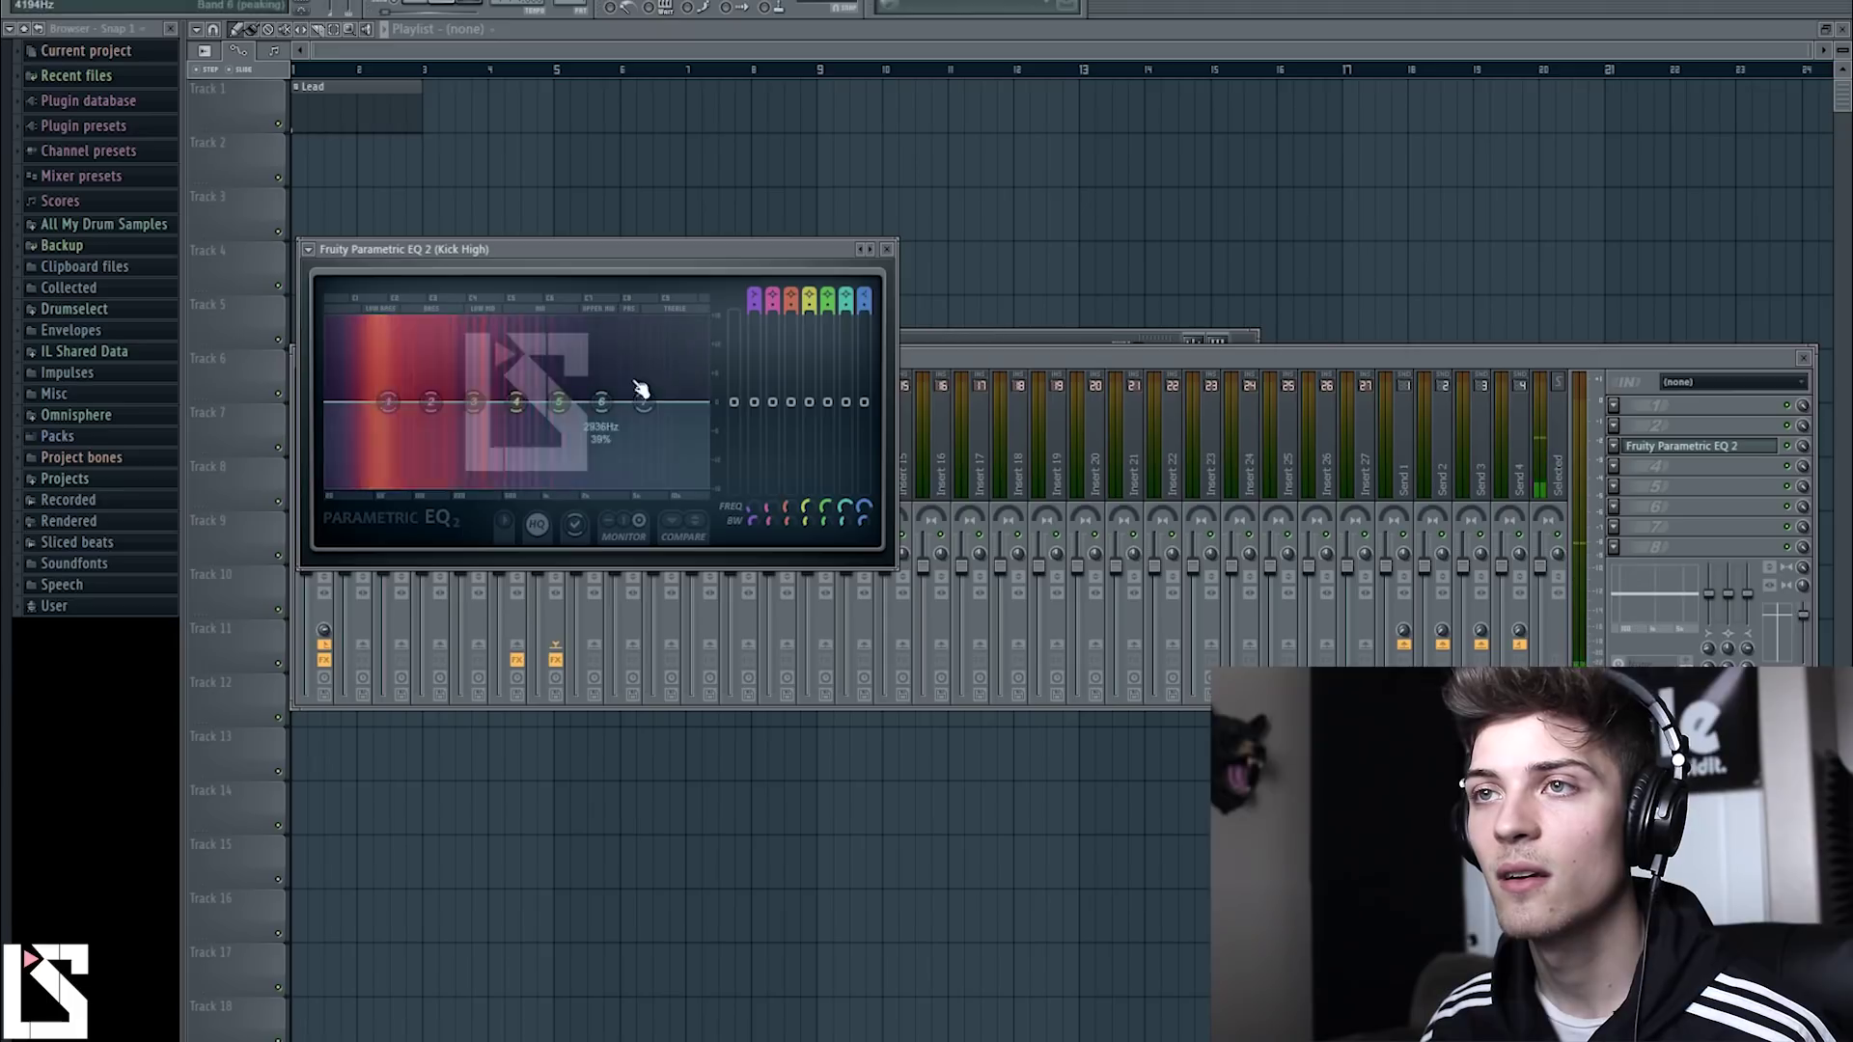
Set band 1 of the Kick High EQ to a steep high pass with its cutoff just below 63 Hz.
left_click(979, 338)
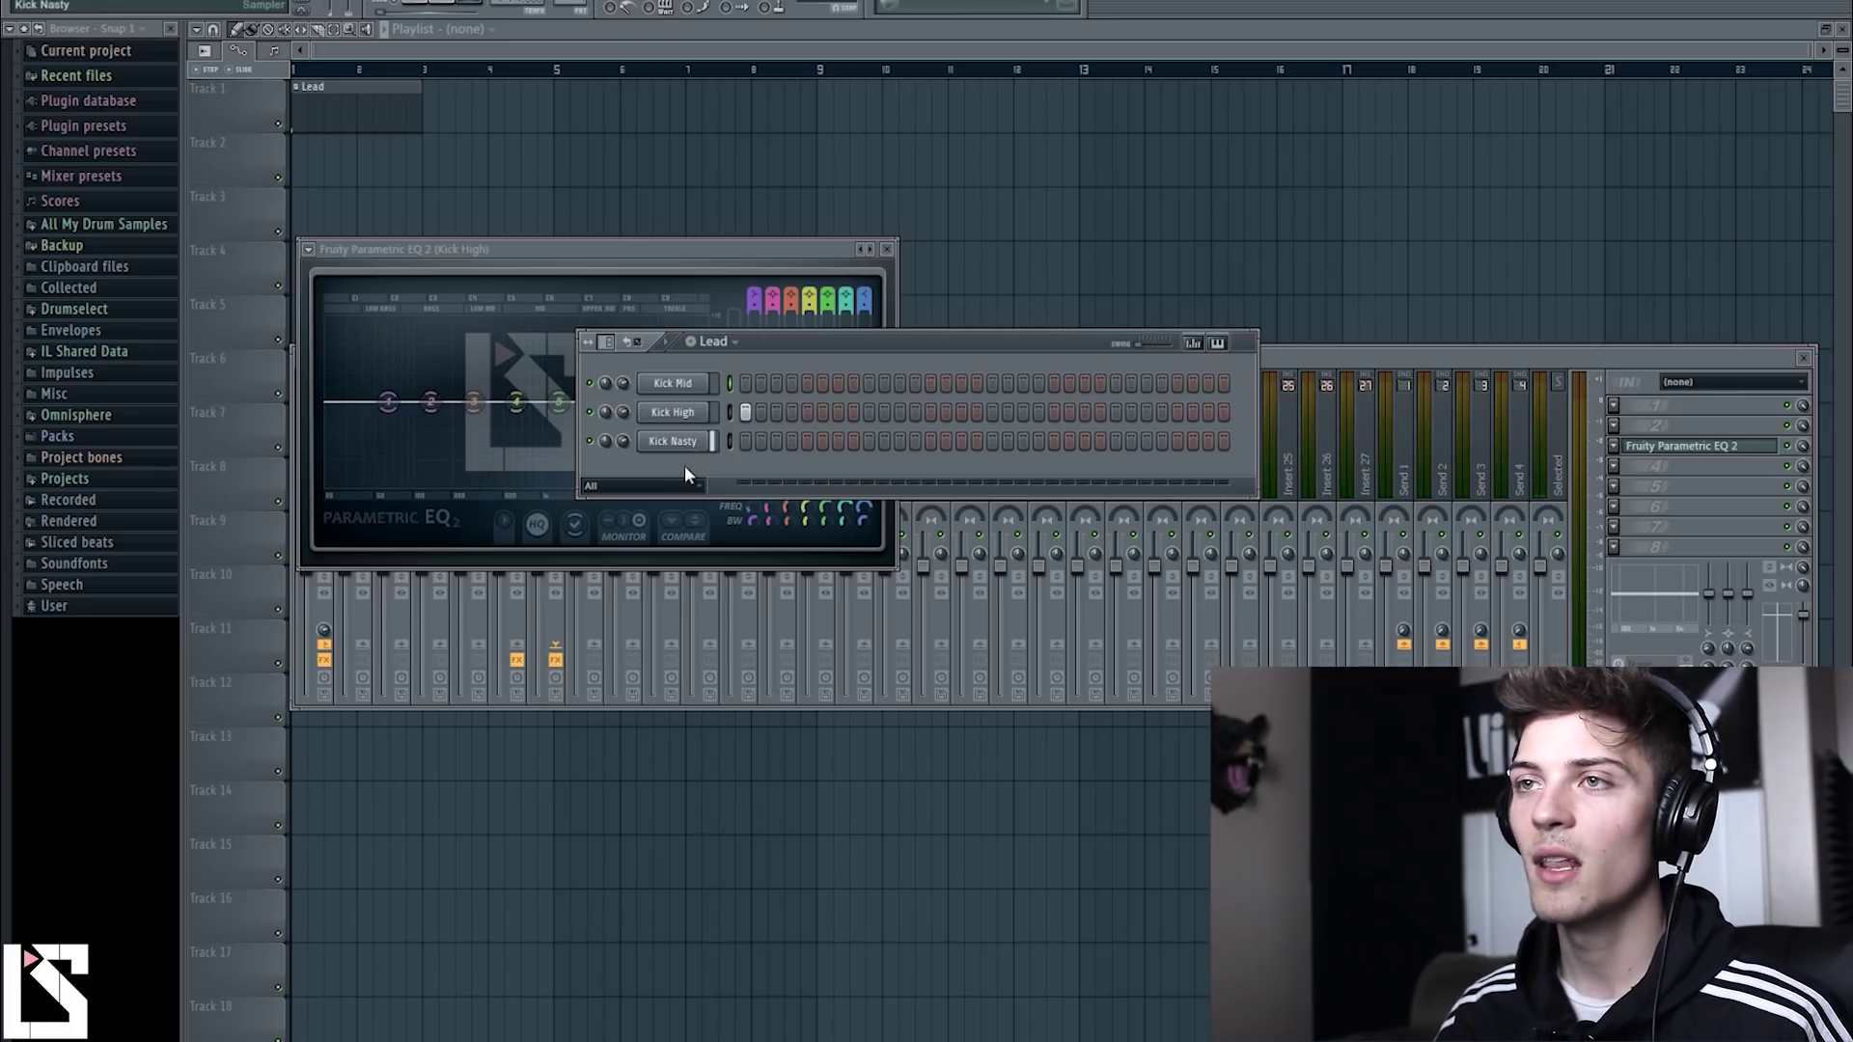
left_click(622, 254)
mouse_move(739, 286)
left_mouse_down()
mouse_move(738, 313)
mouse_move(746, 281)
left_mouse_up()
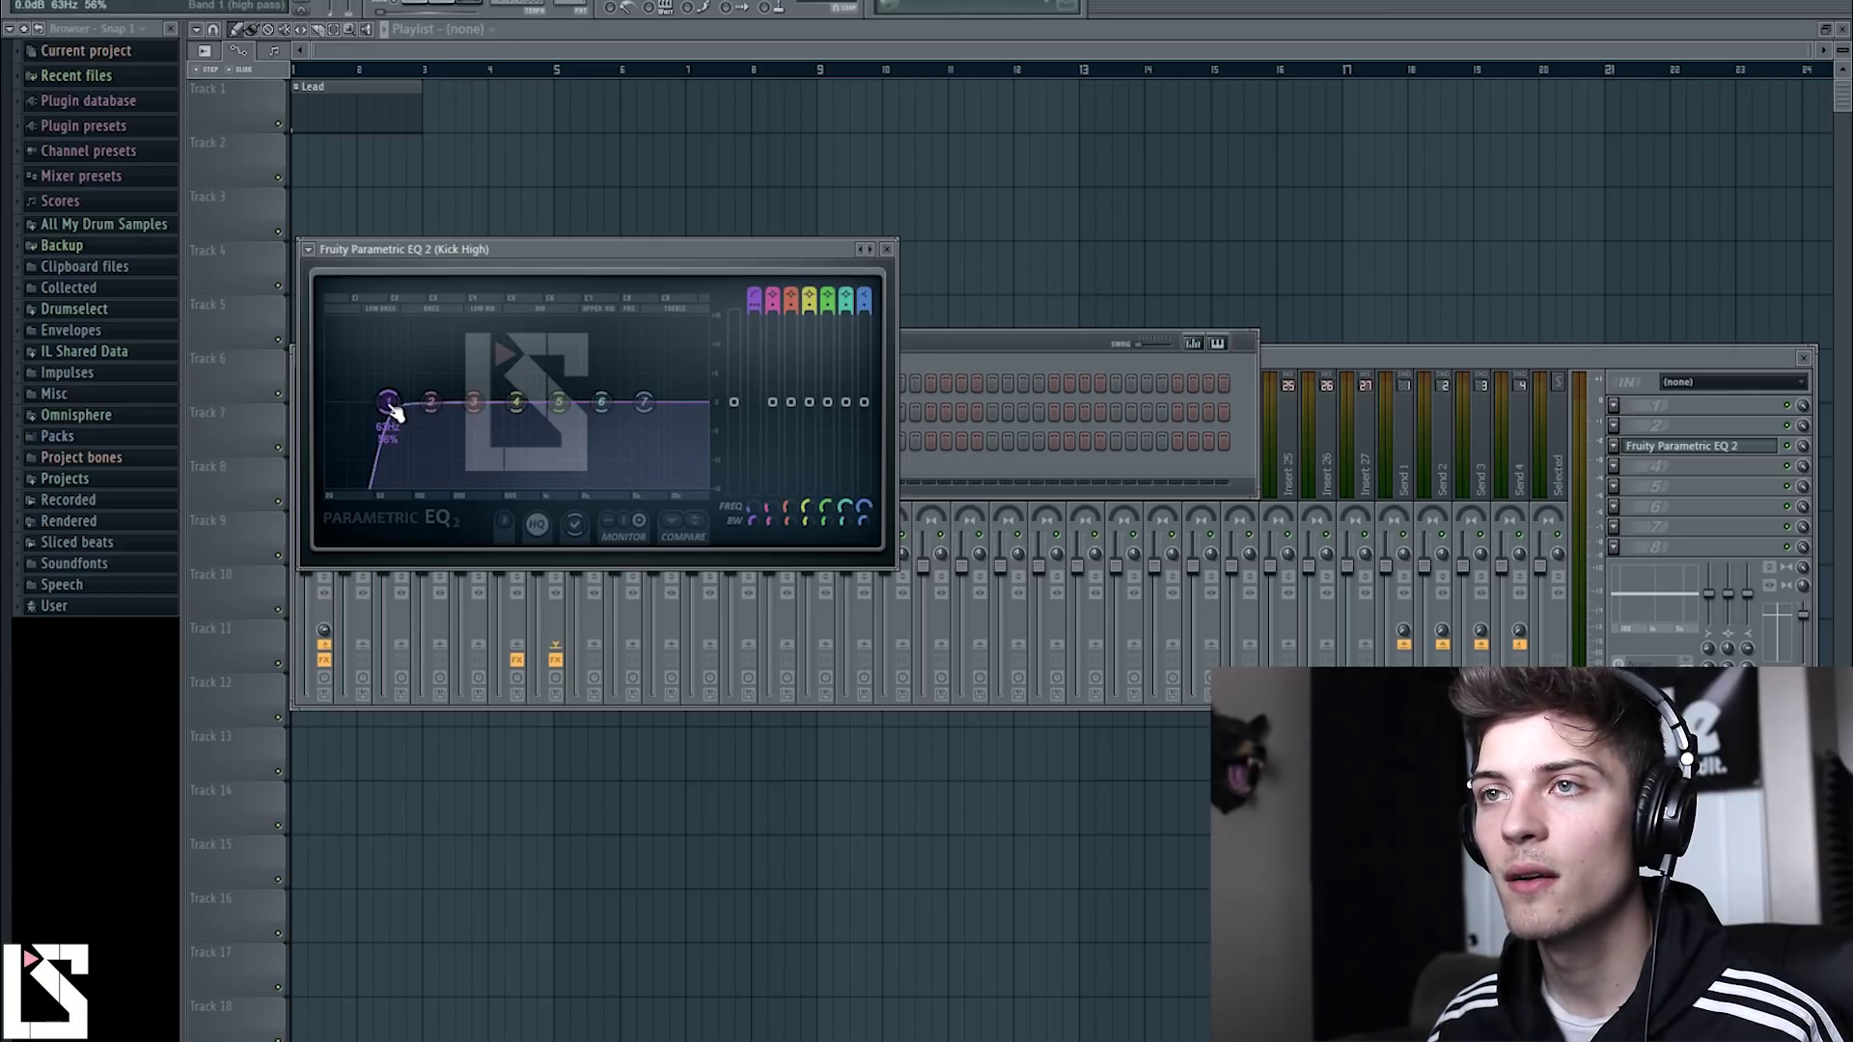
left_click_drag(398, 410, 392, 415)
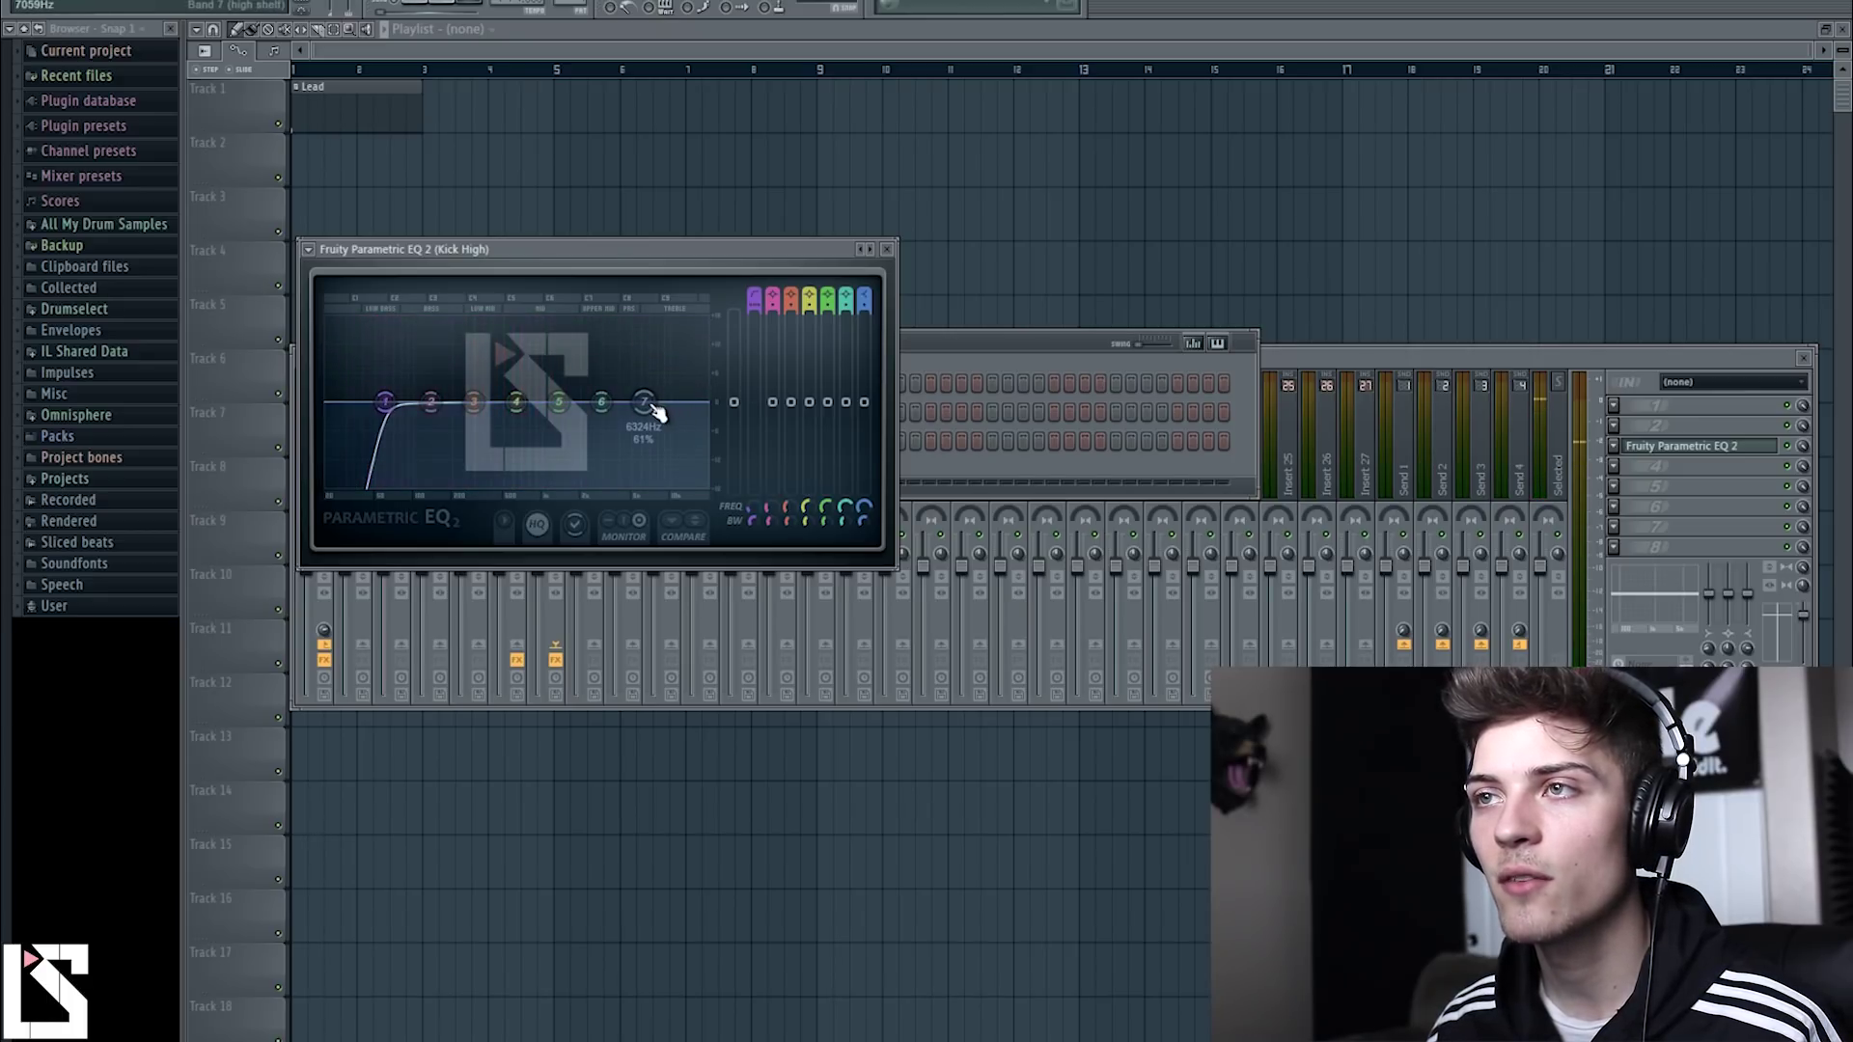
Narrow band 3 of the Kick High EQ to 14% at about 345 Hz, cut it by about 1.6 dB and close the EQ.
left_click_drag(479, 406, 490, 340)
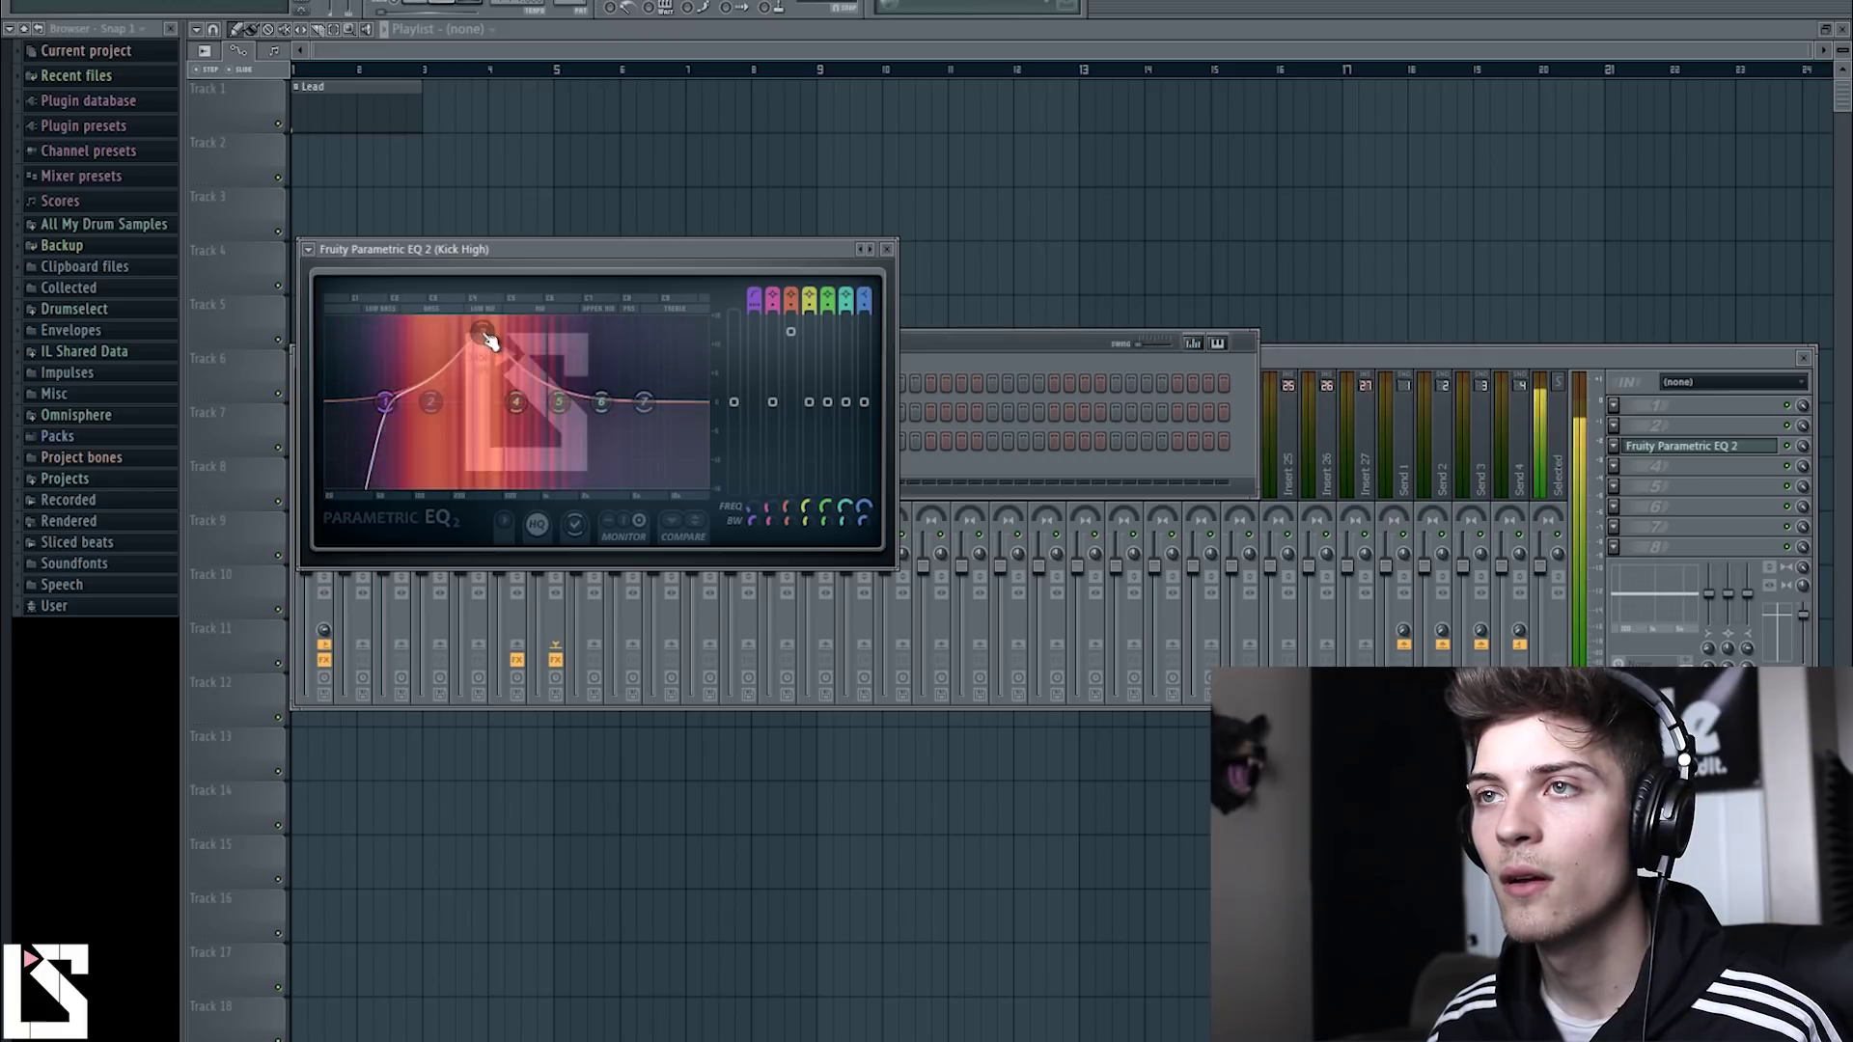
scroll(488, 334, "down", 5)
left_click_drag(811, 347, 794, 541)
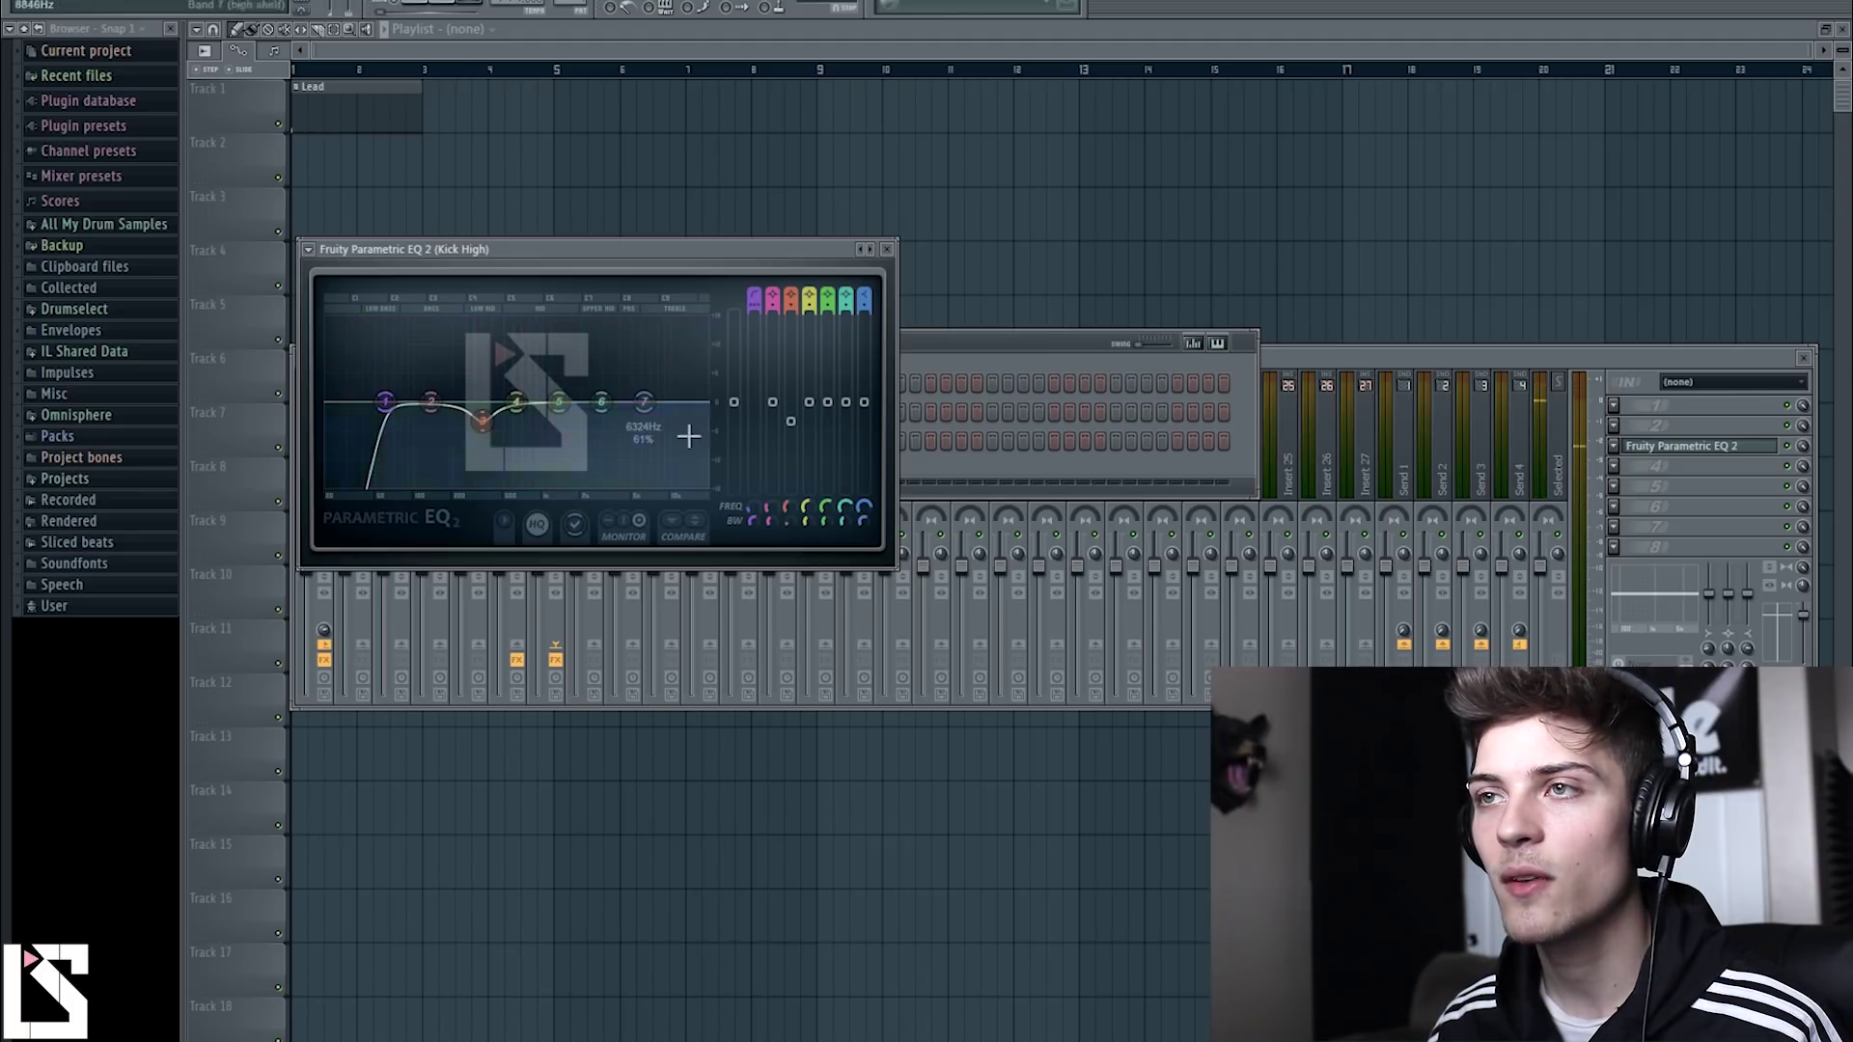
left_click_drag(795, 431, 797, 427)
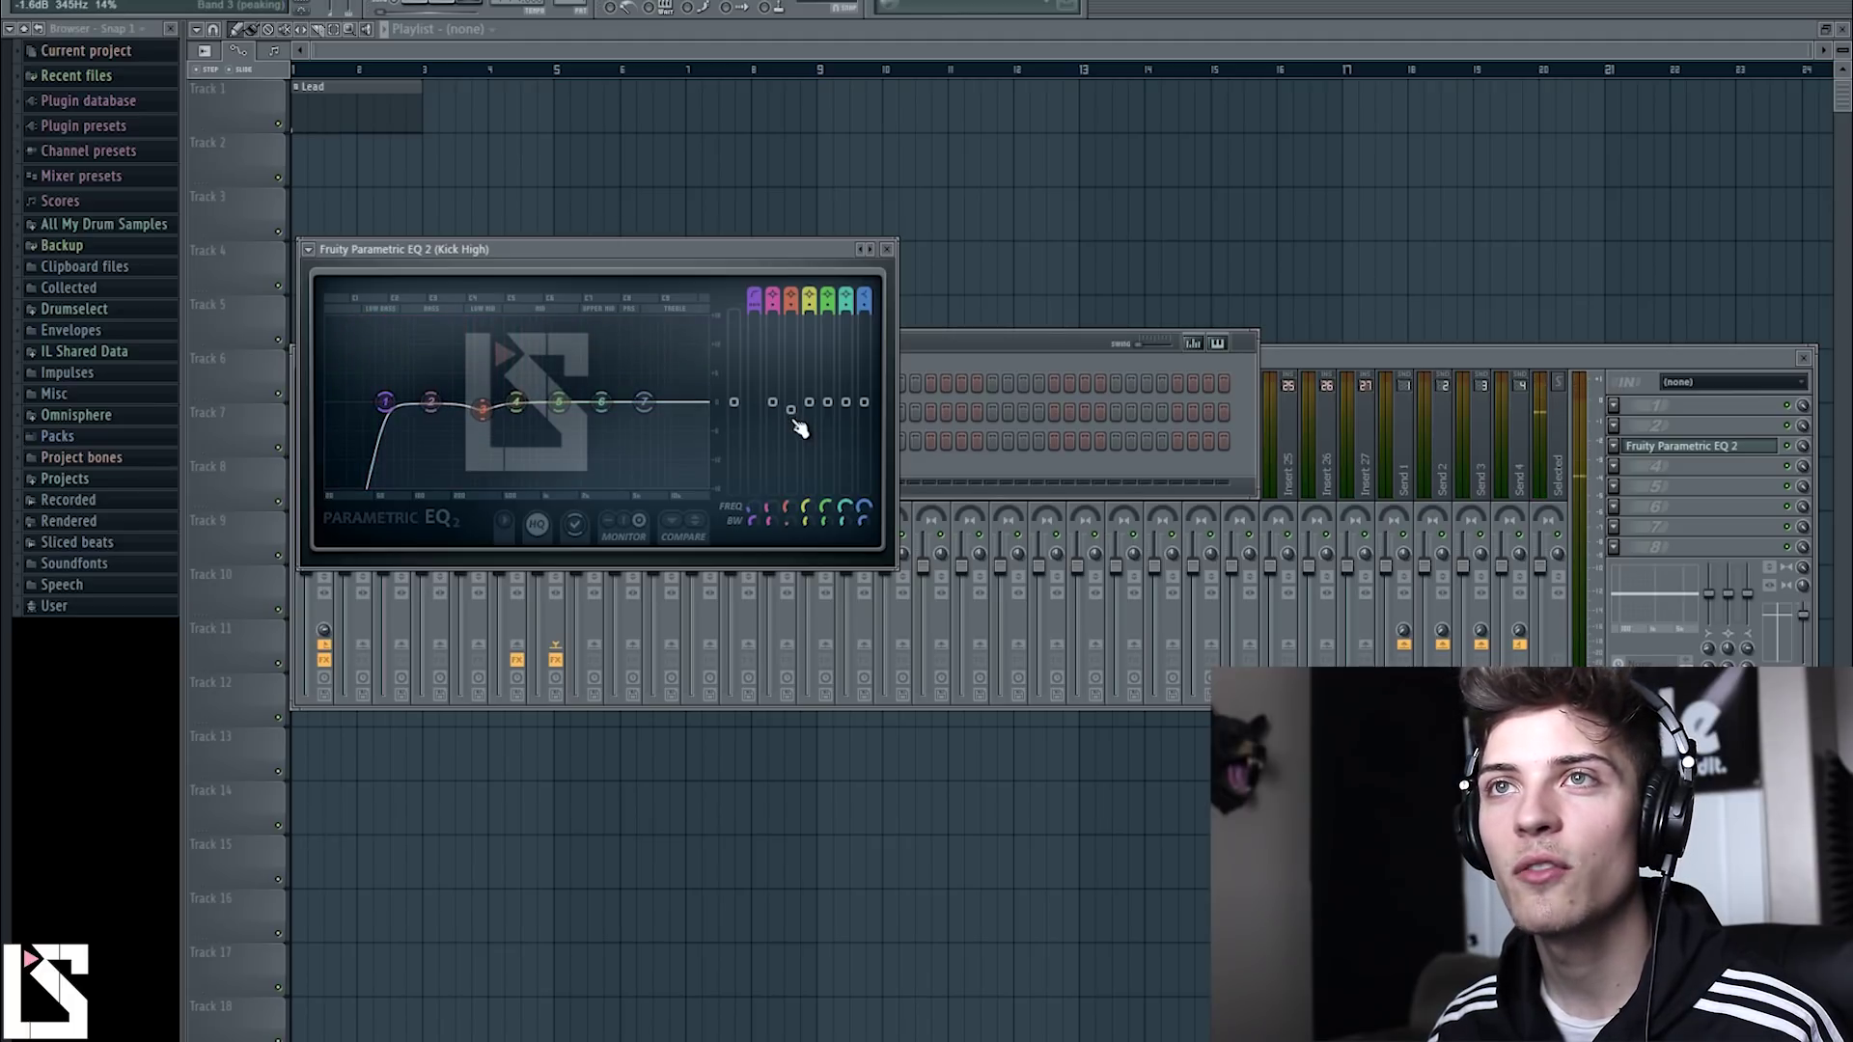
left_click(886, 249)
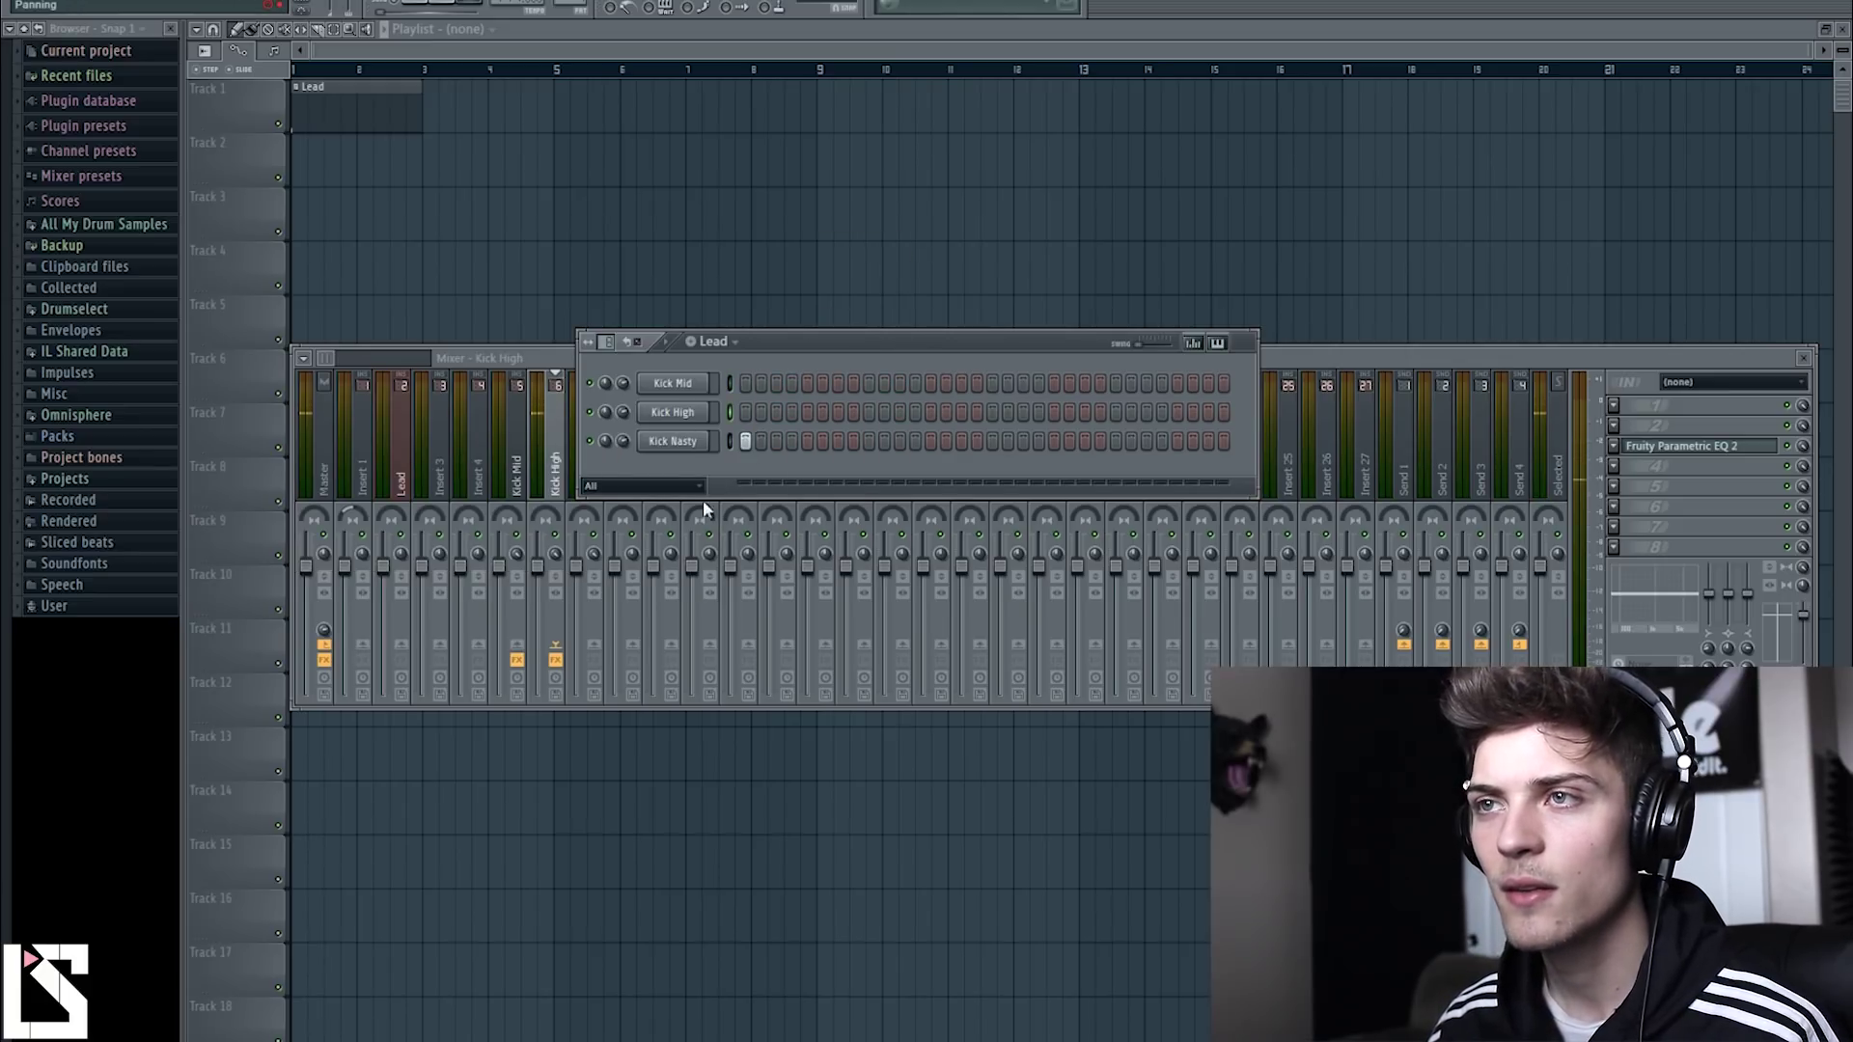
Add Fruity Parametric EQ 2 in effect slot 4 of the Kick Nasty mixer track.
left_click(572, 471)
left_click(597, 459)
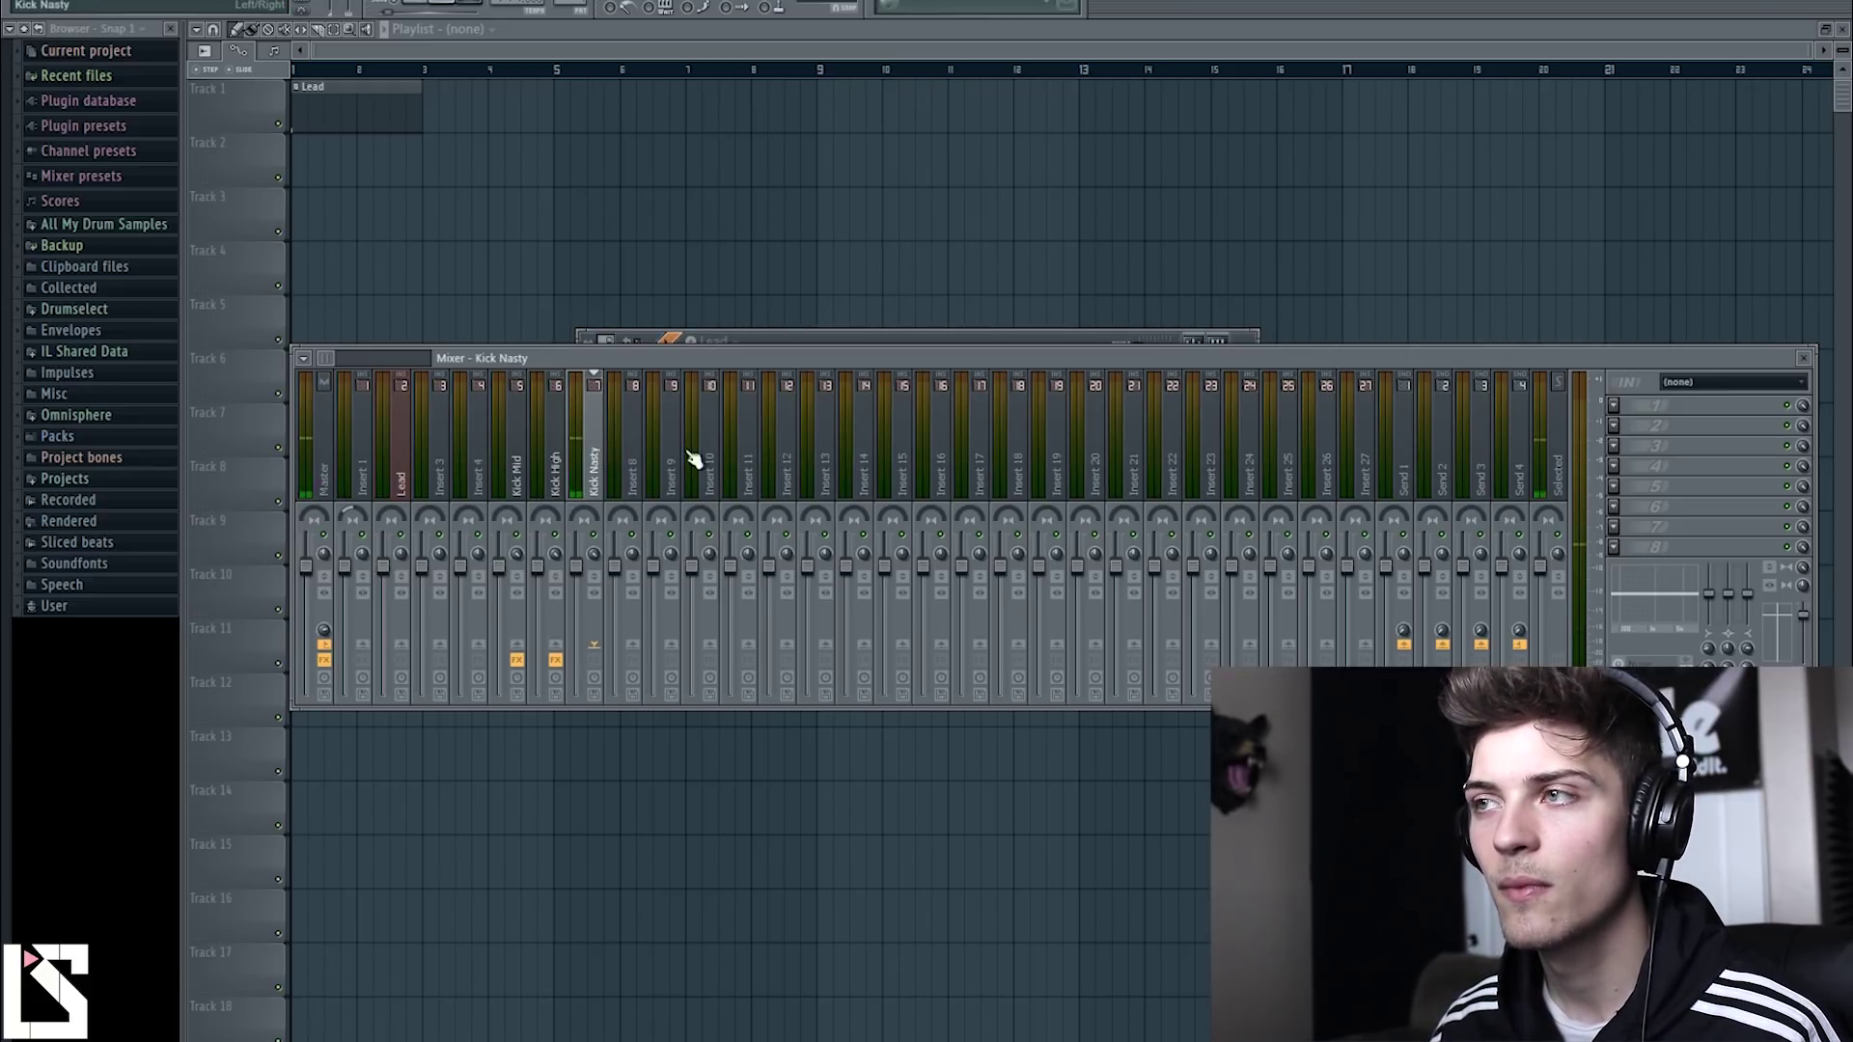
left_click(1614, 466)
mouse_move(1638, 486)
left_click(1737, 869)
Set band 7 of the Kick Nasty EQ to a steep low pass with its cutoff at about 220 Hz.
left_click_drag(747, 449, 705, 513)
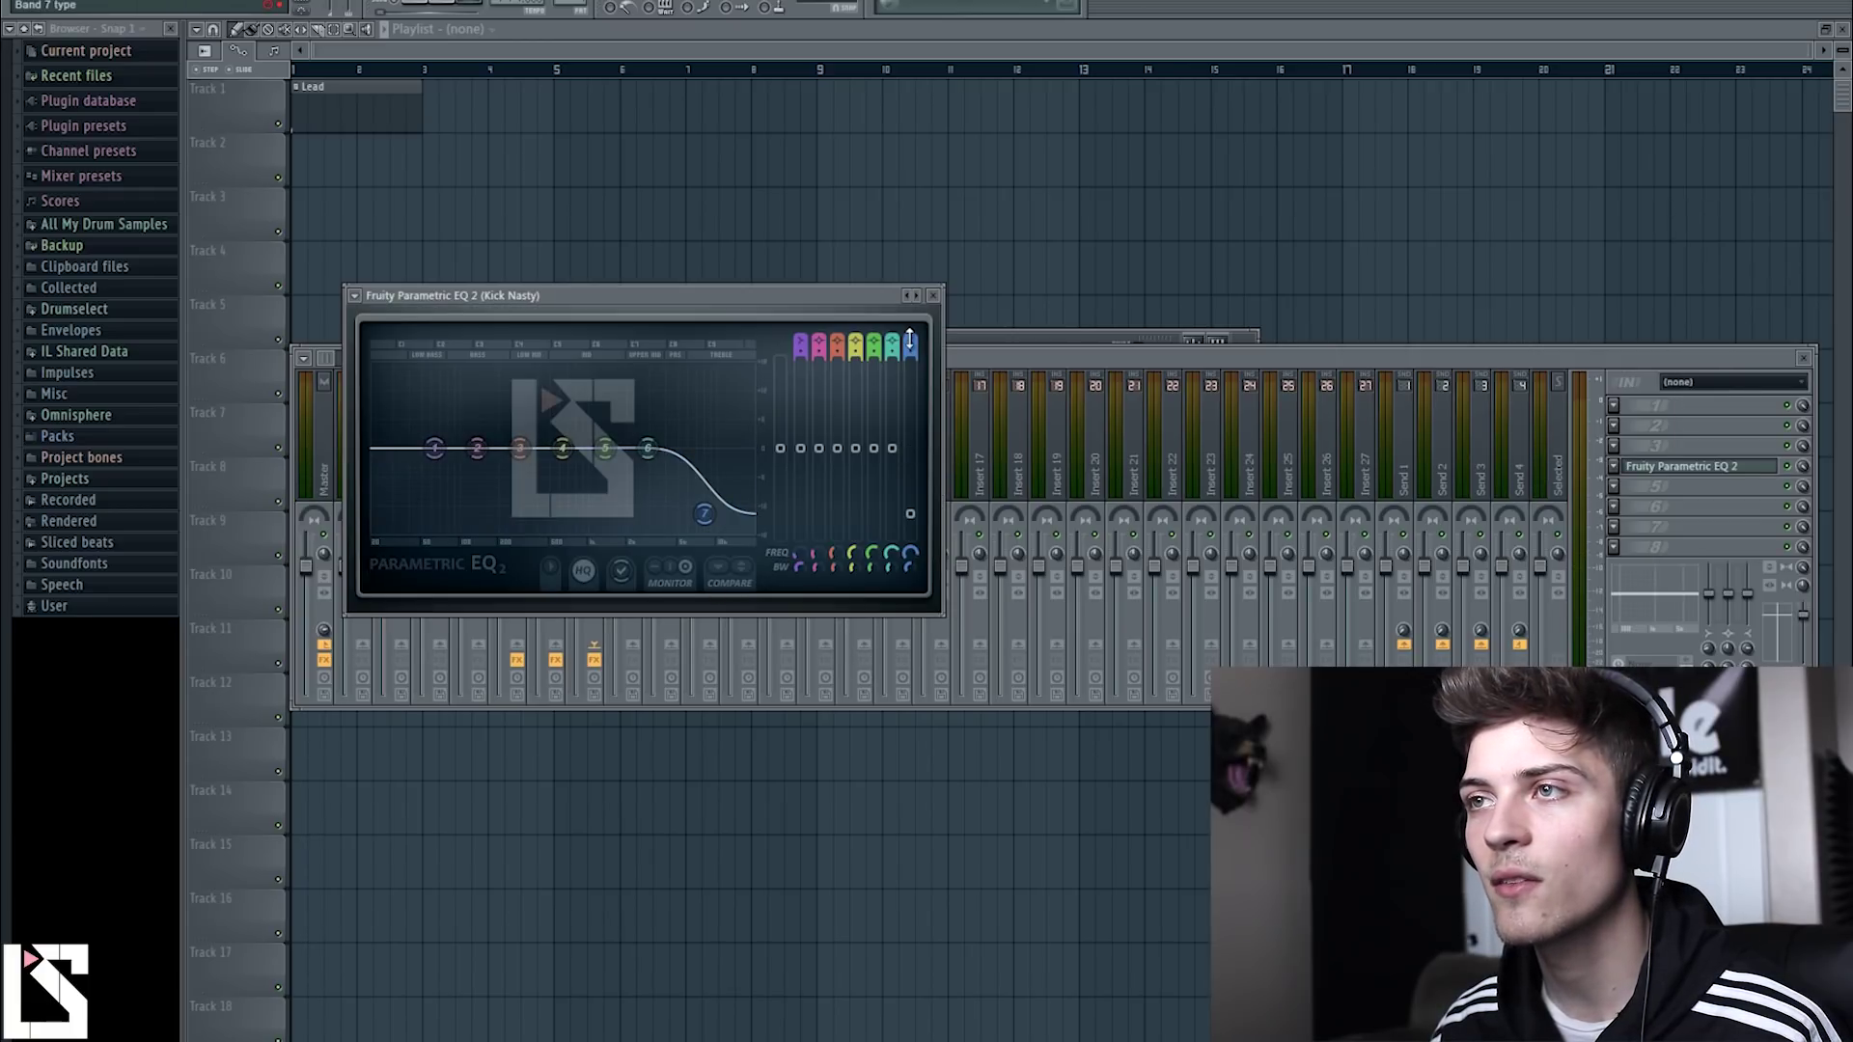
left_click_drag(909, 338, 906, 363)
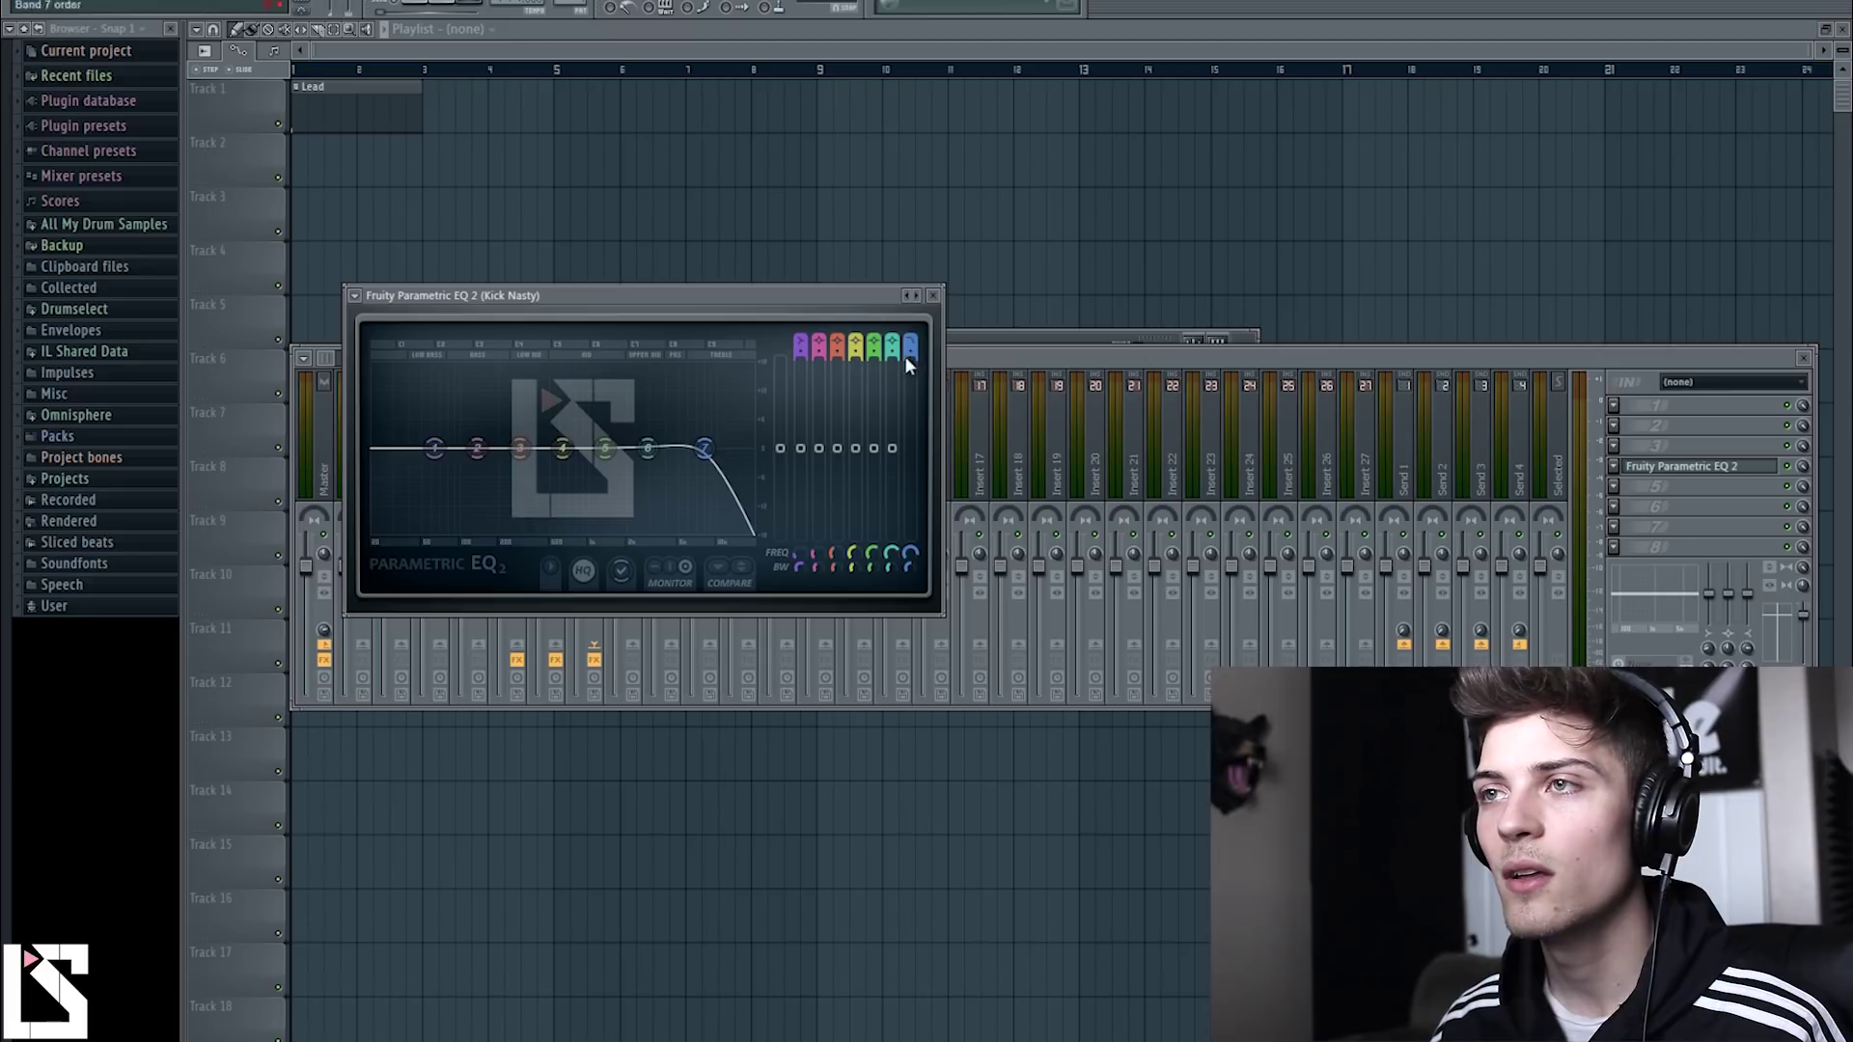
left_click_drag(705, 448, 512, 456)
scroll(512, 456, "down", 3)
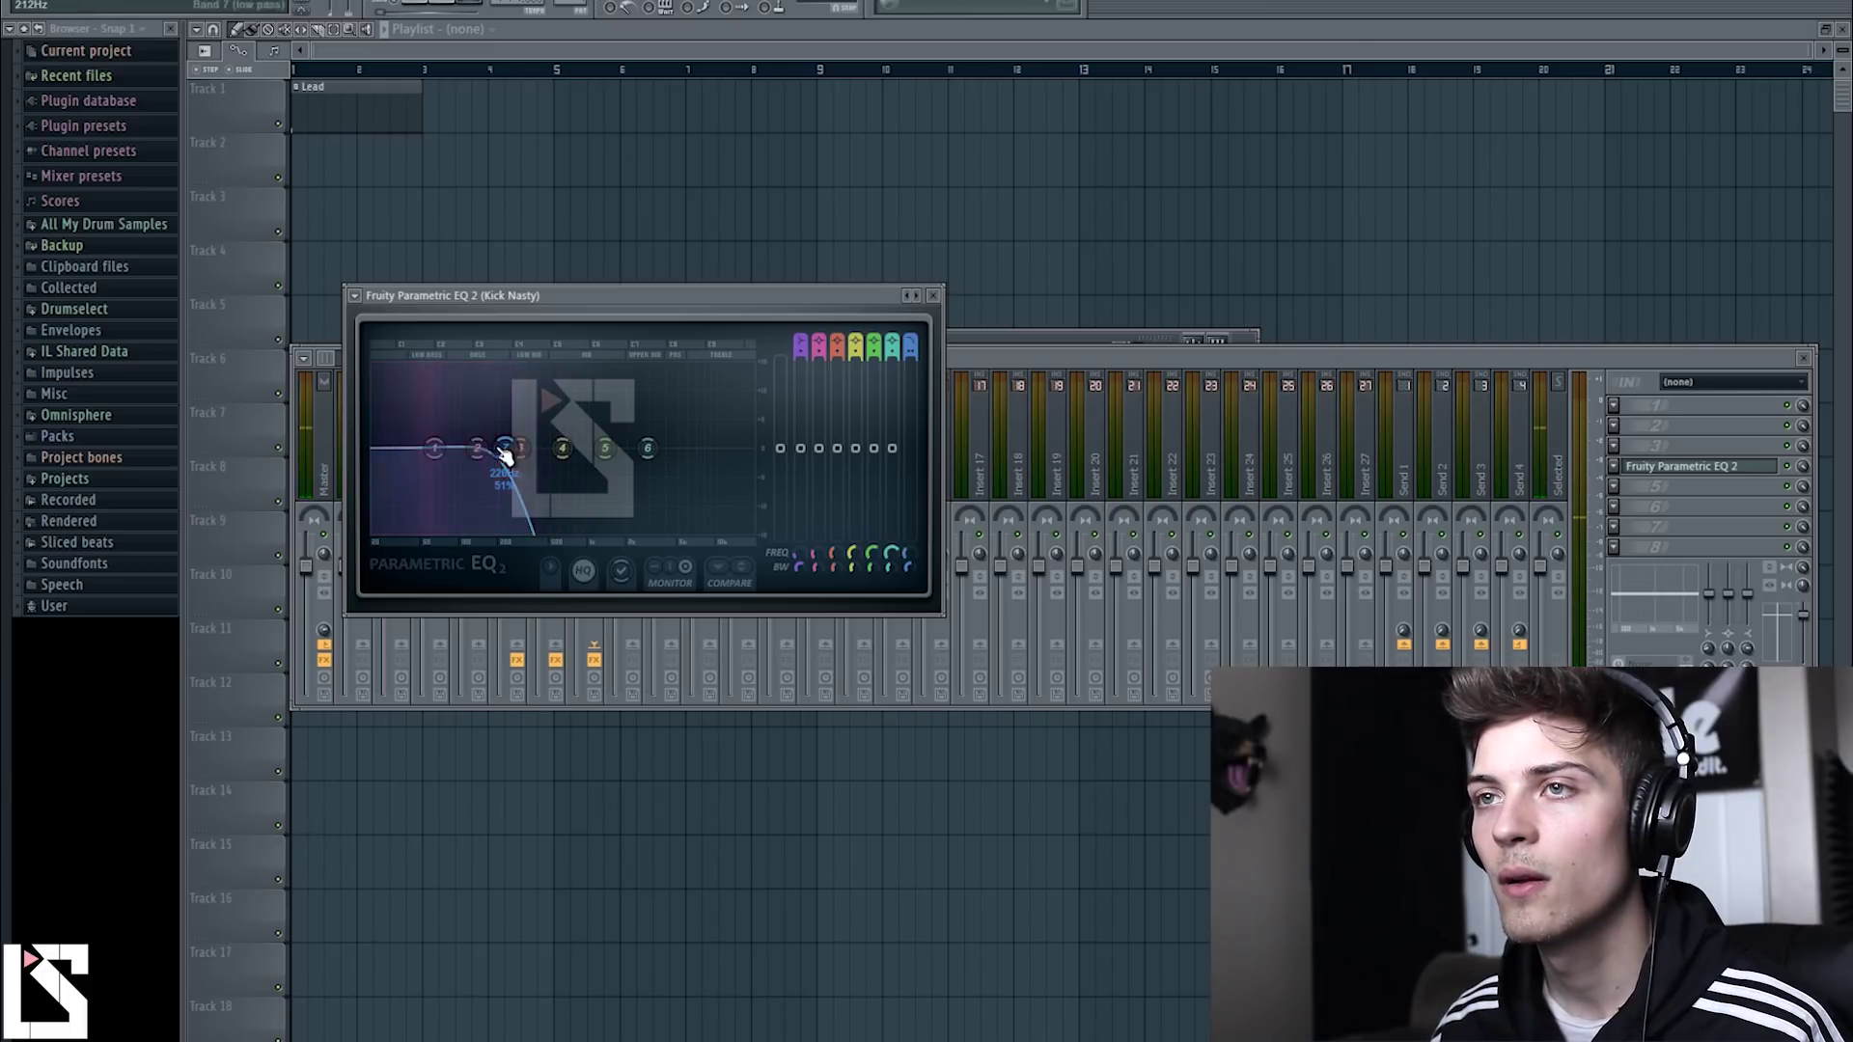
Set band 1 of the Kick Nasty EQ to a Steep 4 high pass and lower its cutoff well below 50 Hz.
scroll(795, 340, "up", 2)
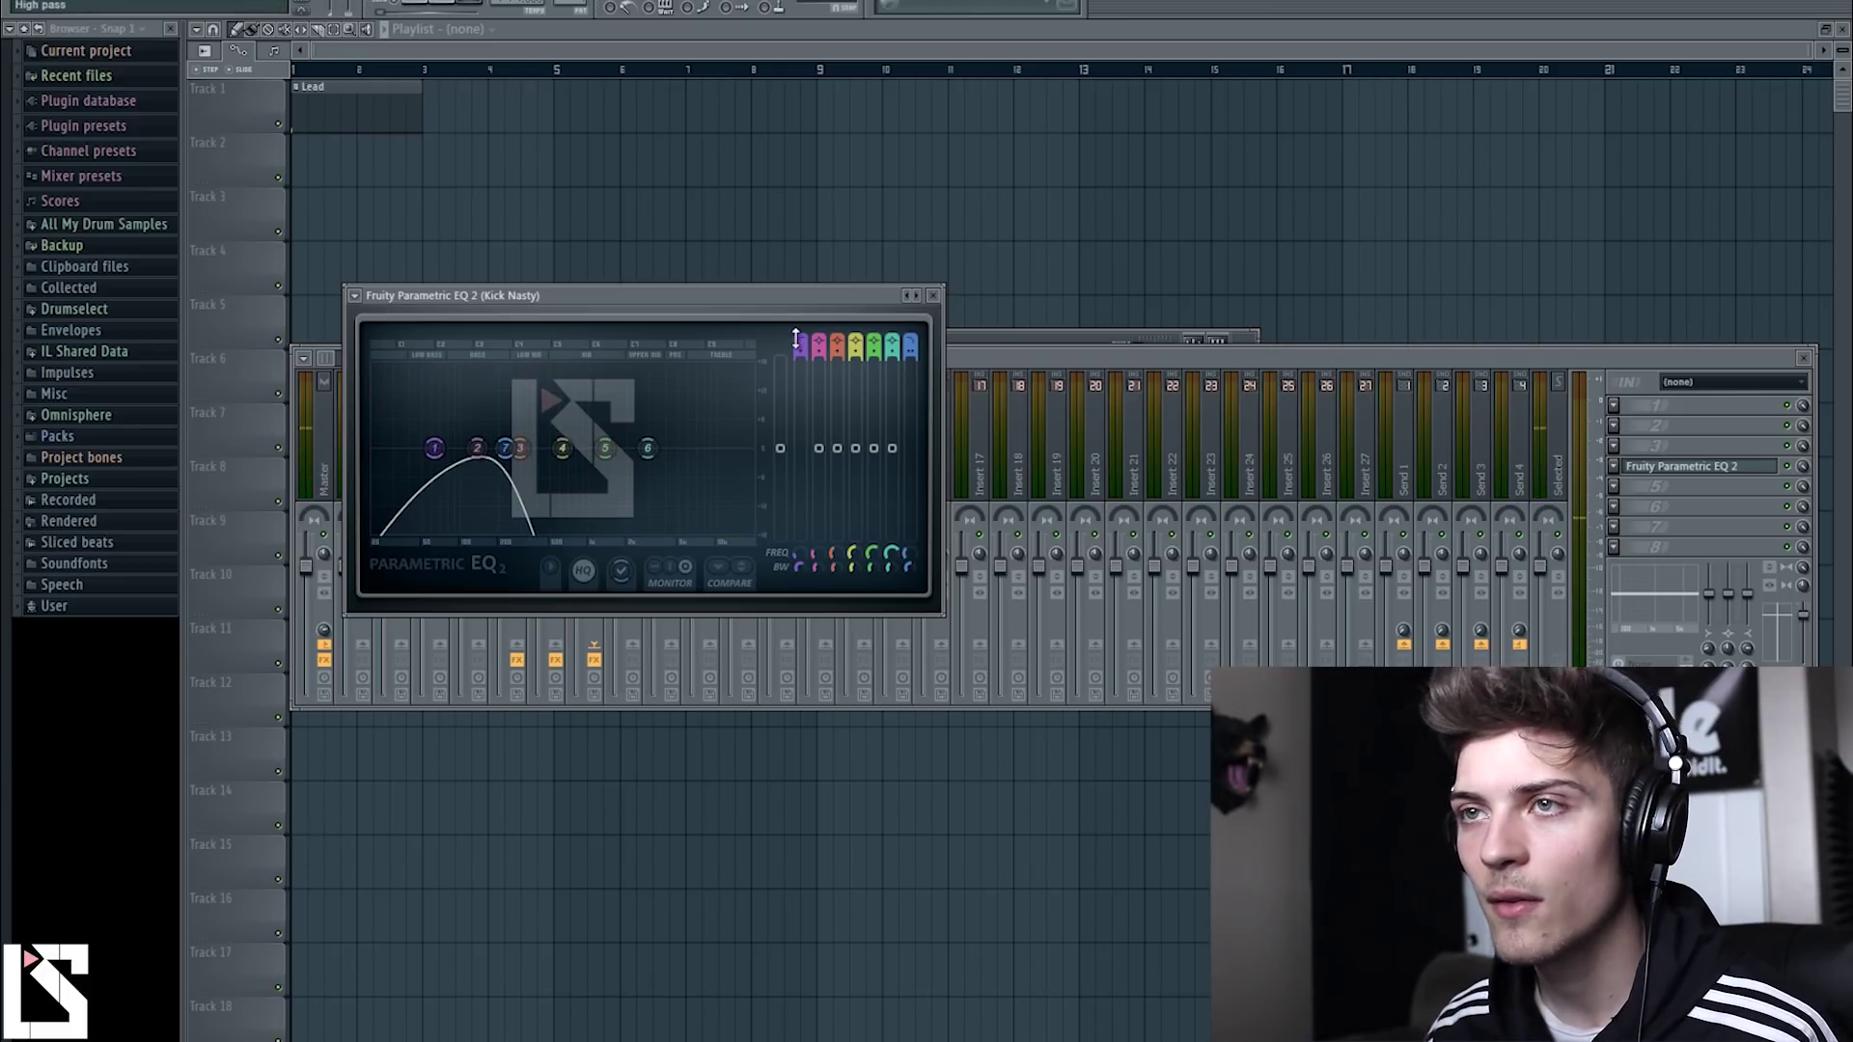
mouse_move(435, 450)
left_mouse_down()
mouse_move(411, 450)
mouse_move(417, 472)
left_mouse_up()
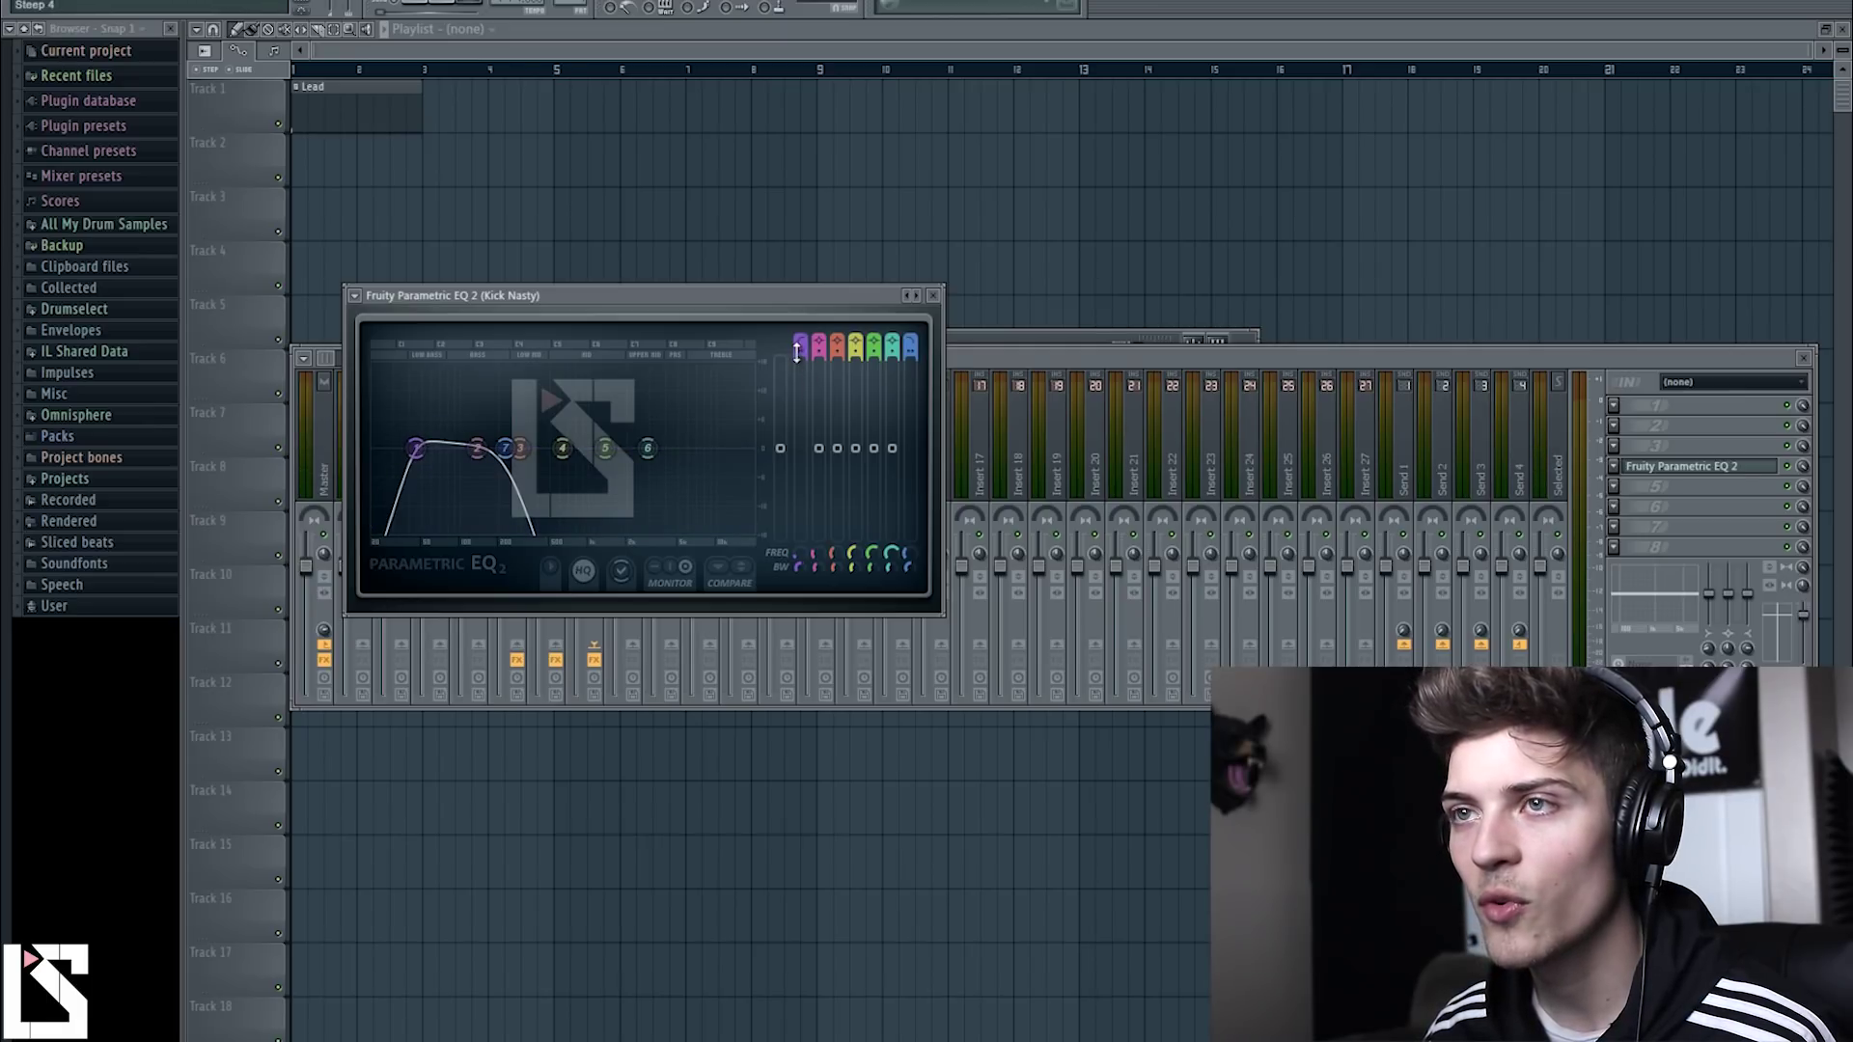
mouse_move(411, 457)
left_mouse_down()
mouse_move(372, 463)
mouse_move(398, 461)
left_mouse_up()
Audition the Kick Nasty sample, lower its EQ band 7 cutoff to band 2's position, and close the EQ and channel settings.
left_click(1003, 341)
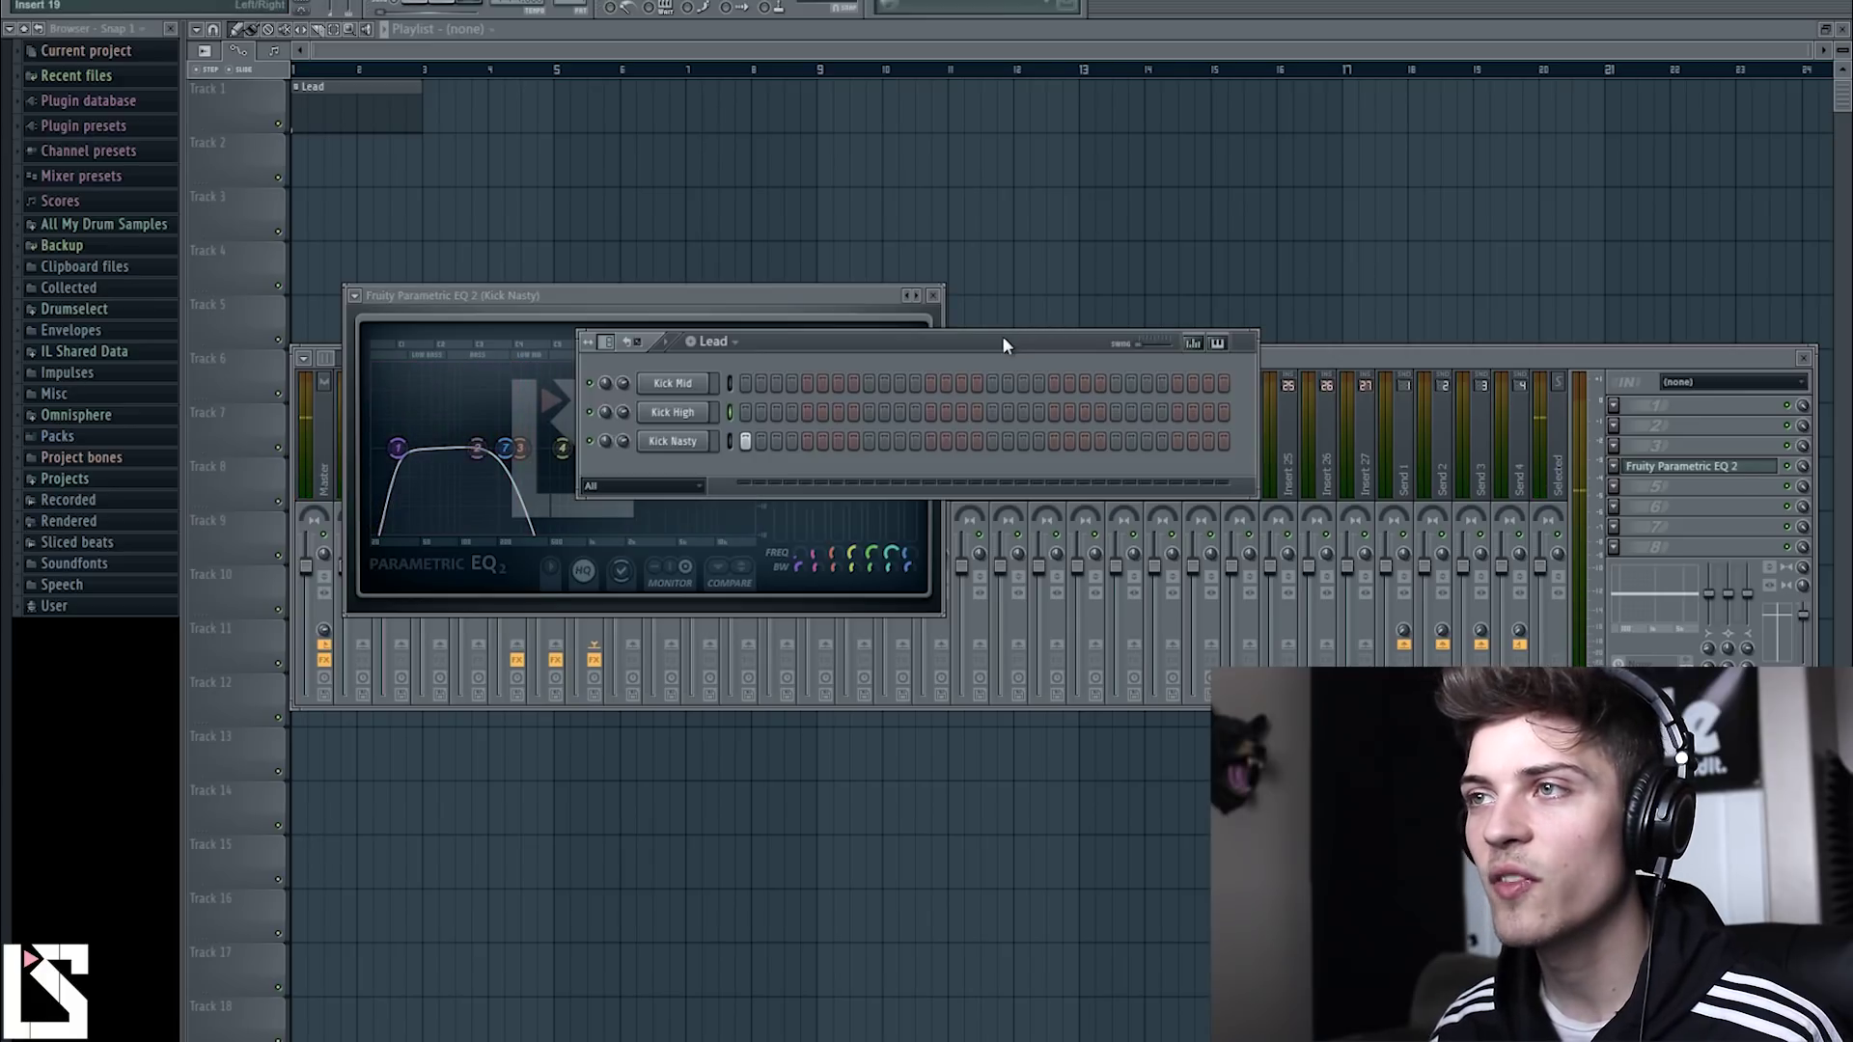
left_click(666, 441)
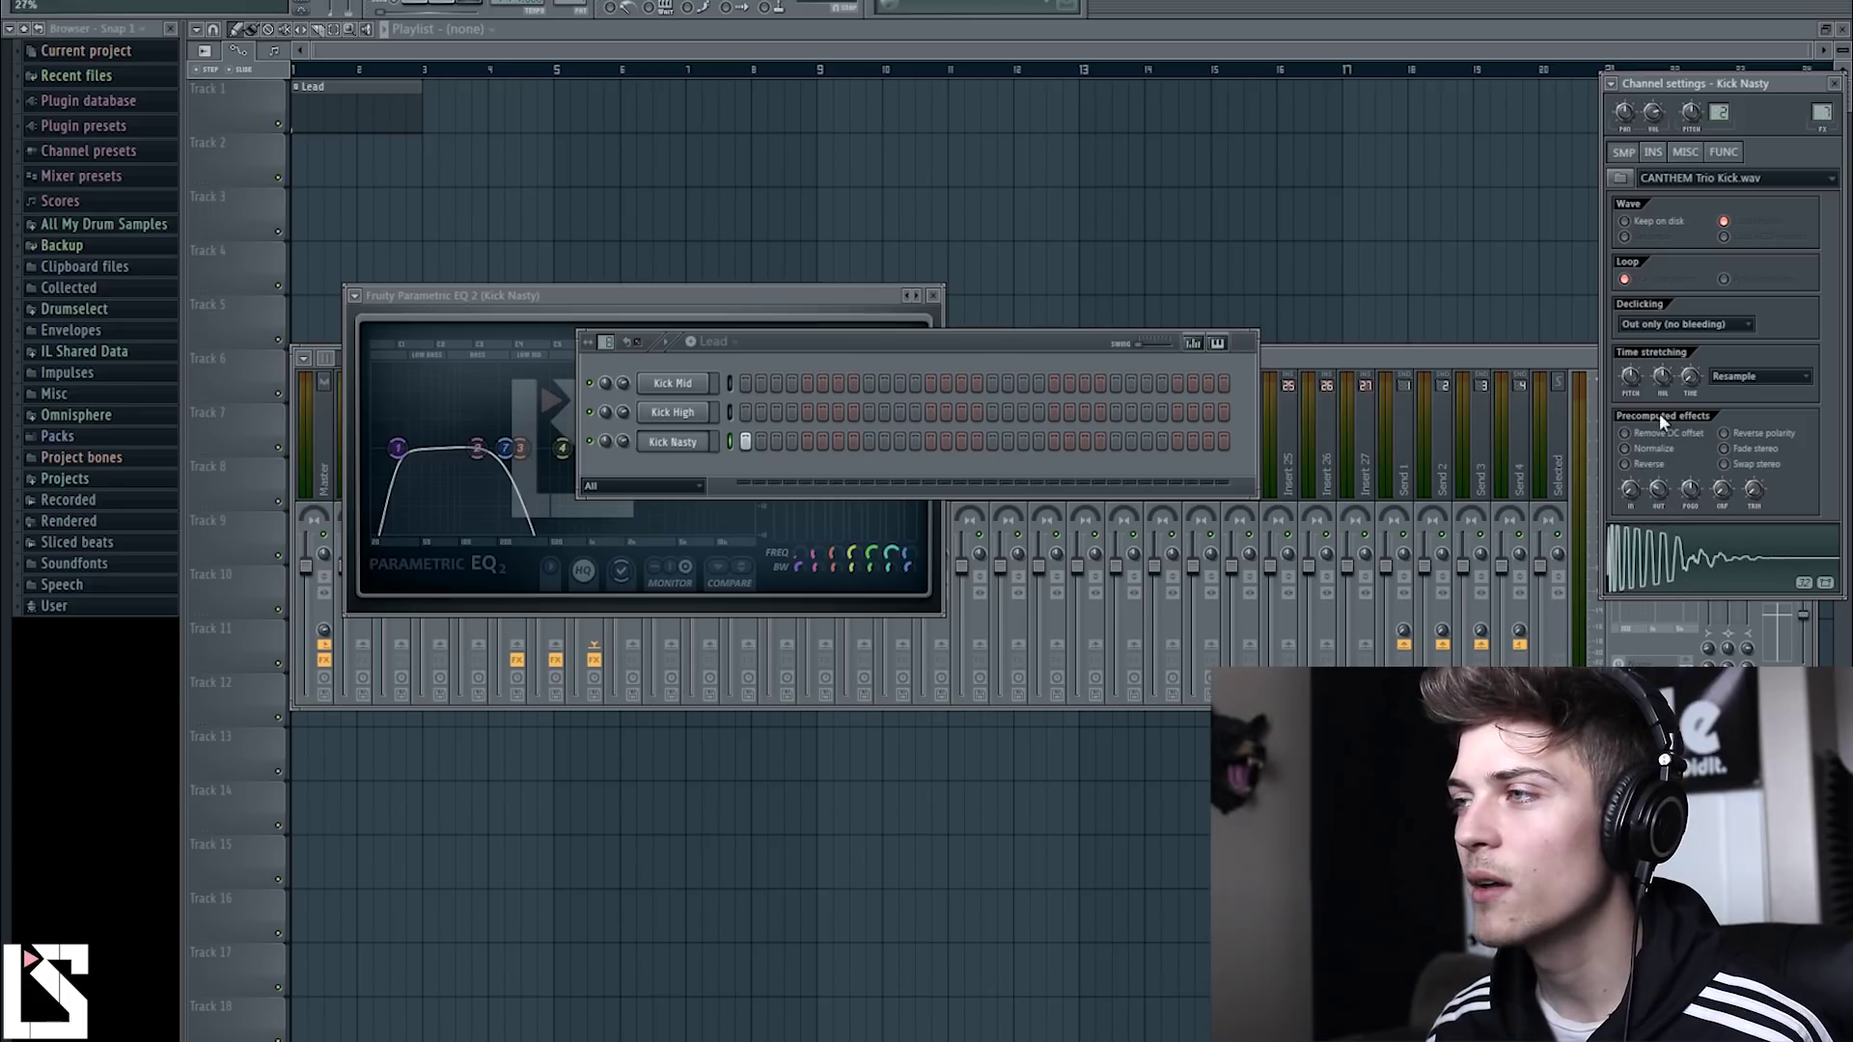
left_click(1662, 552)
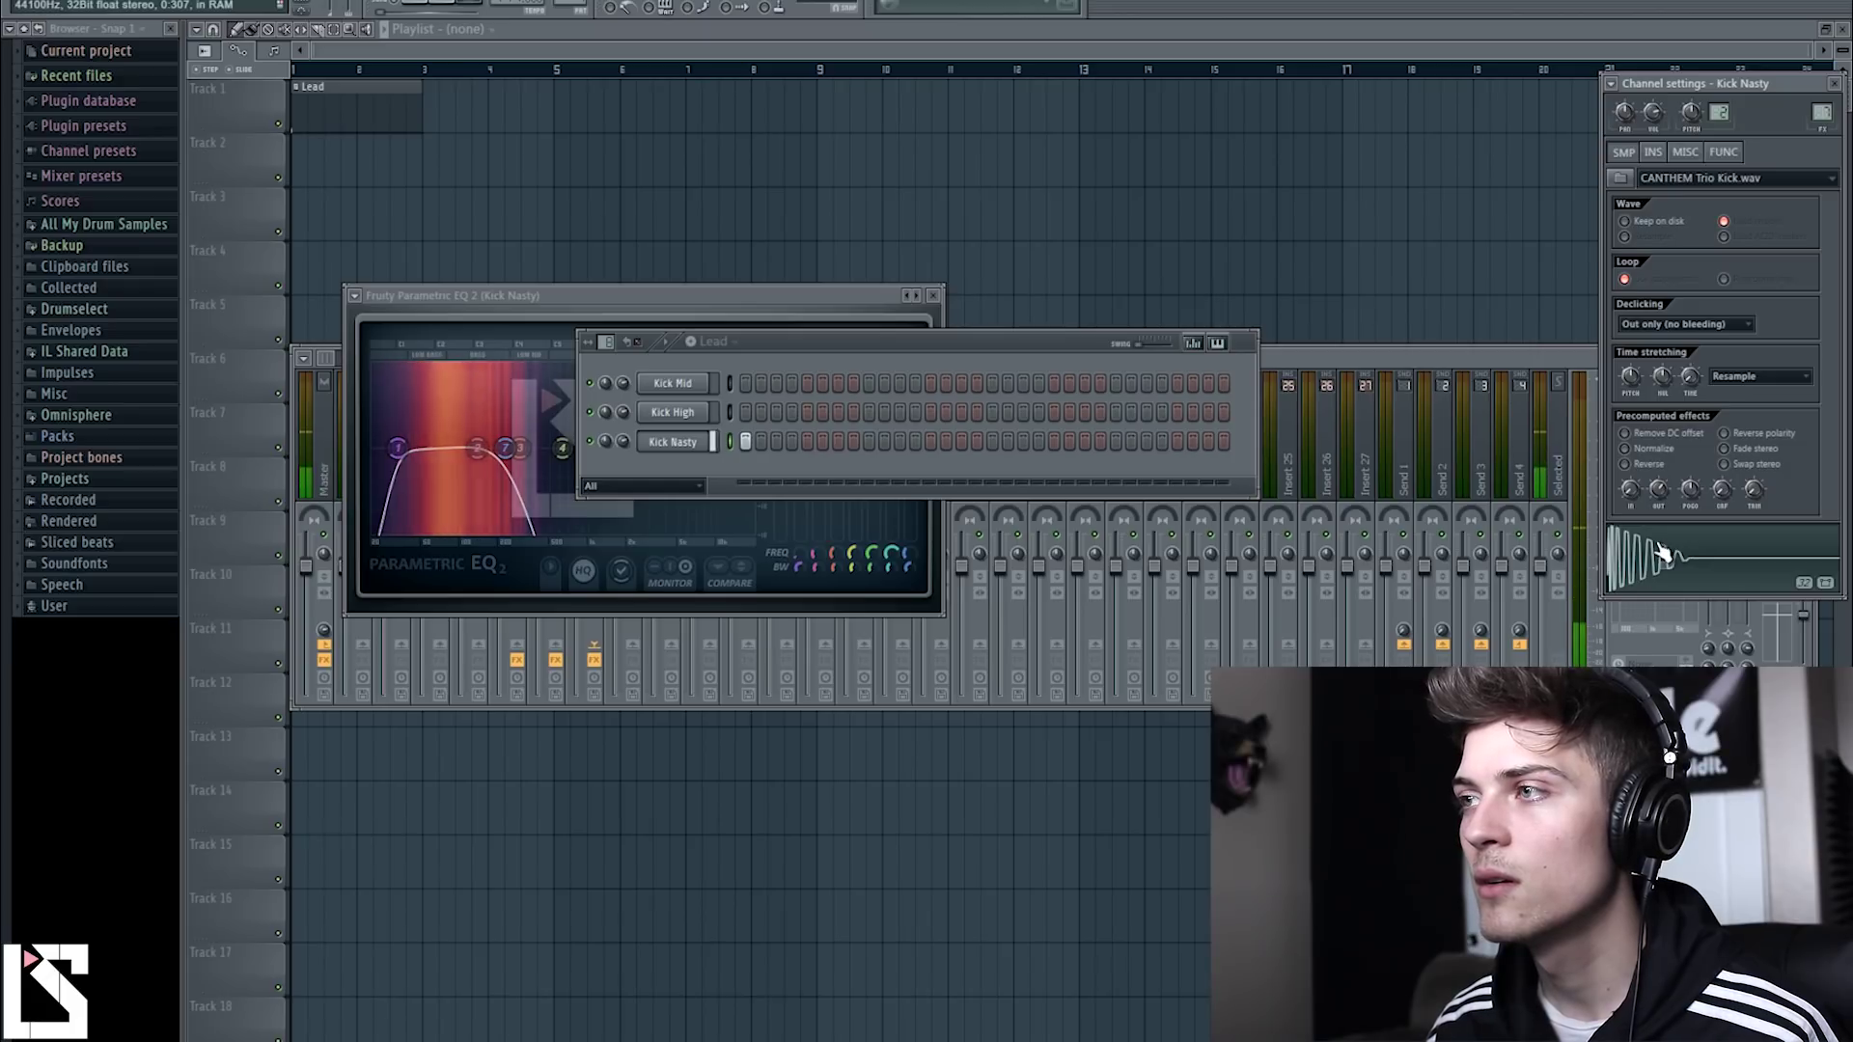
left_click(843, 311)
left_click_drag(506, 448, 481, 448)
left_click(1710, 568)
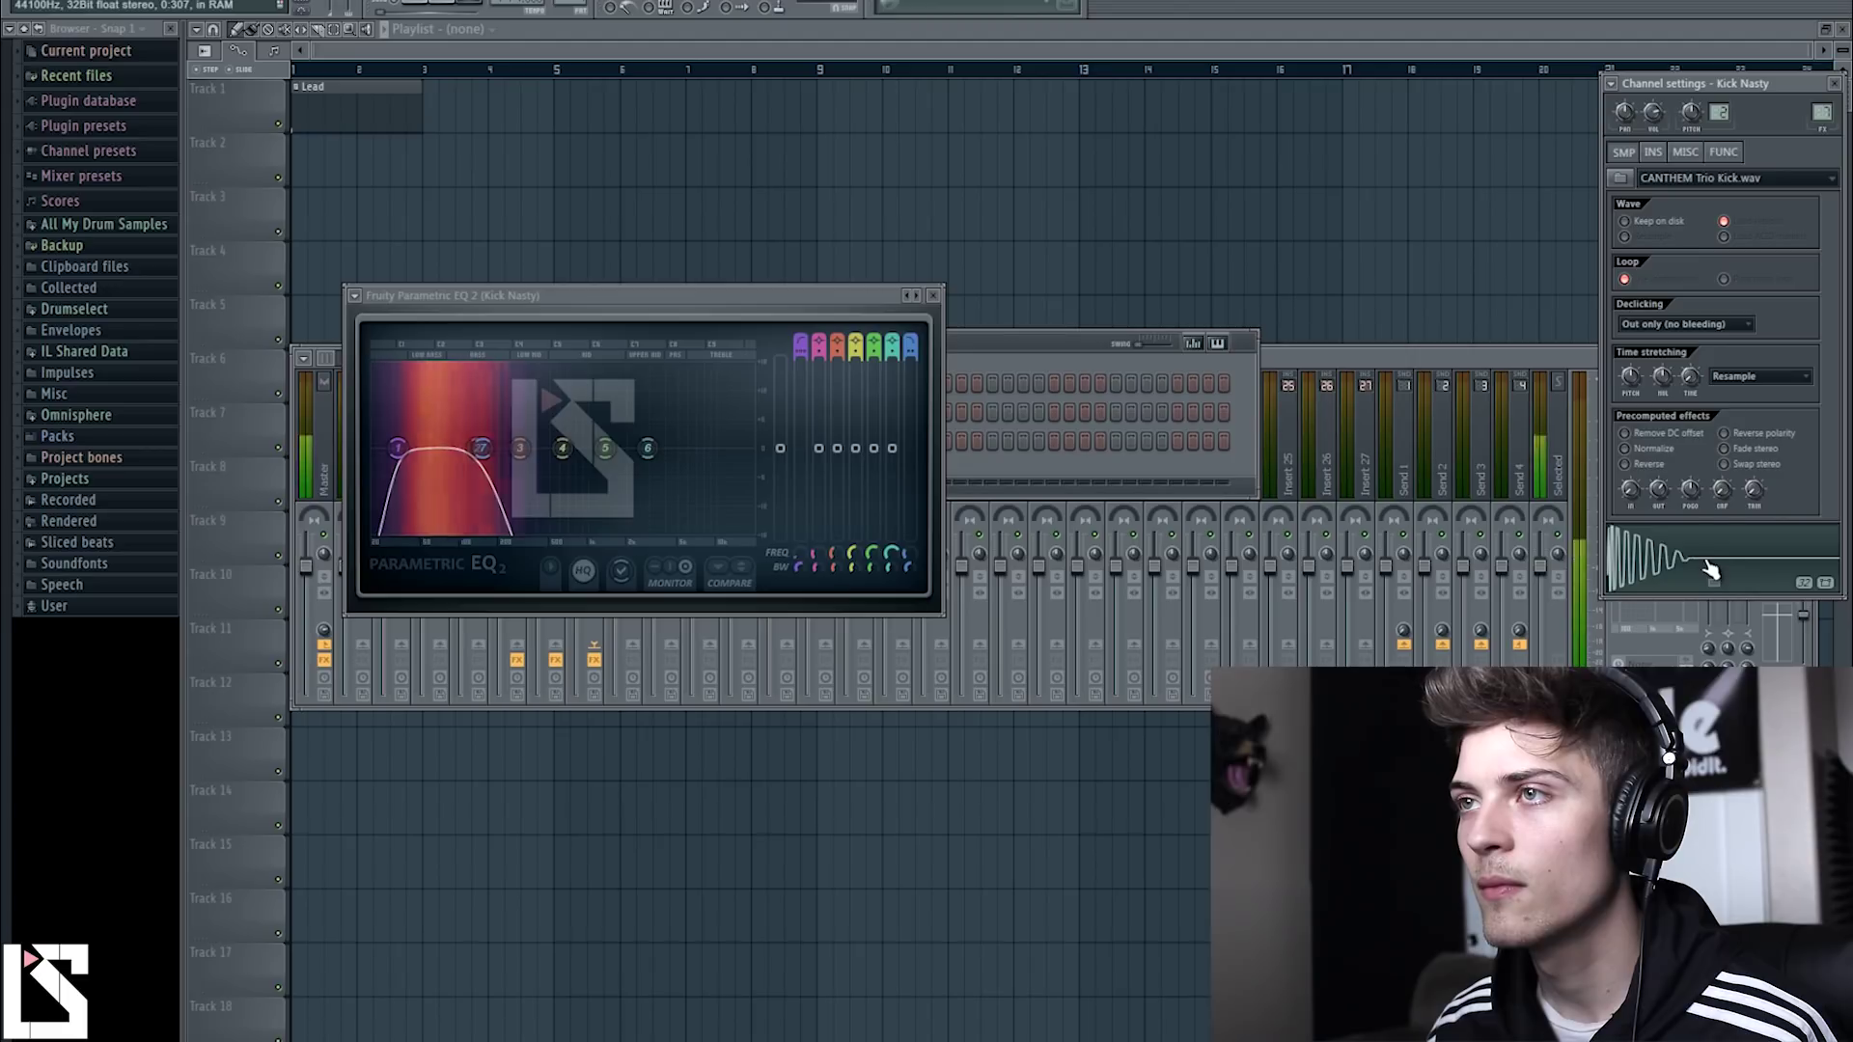
left_click(934, 296)
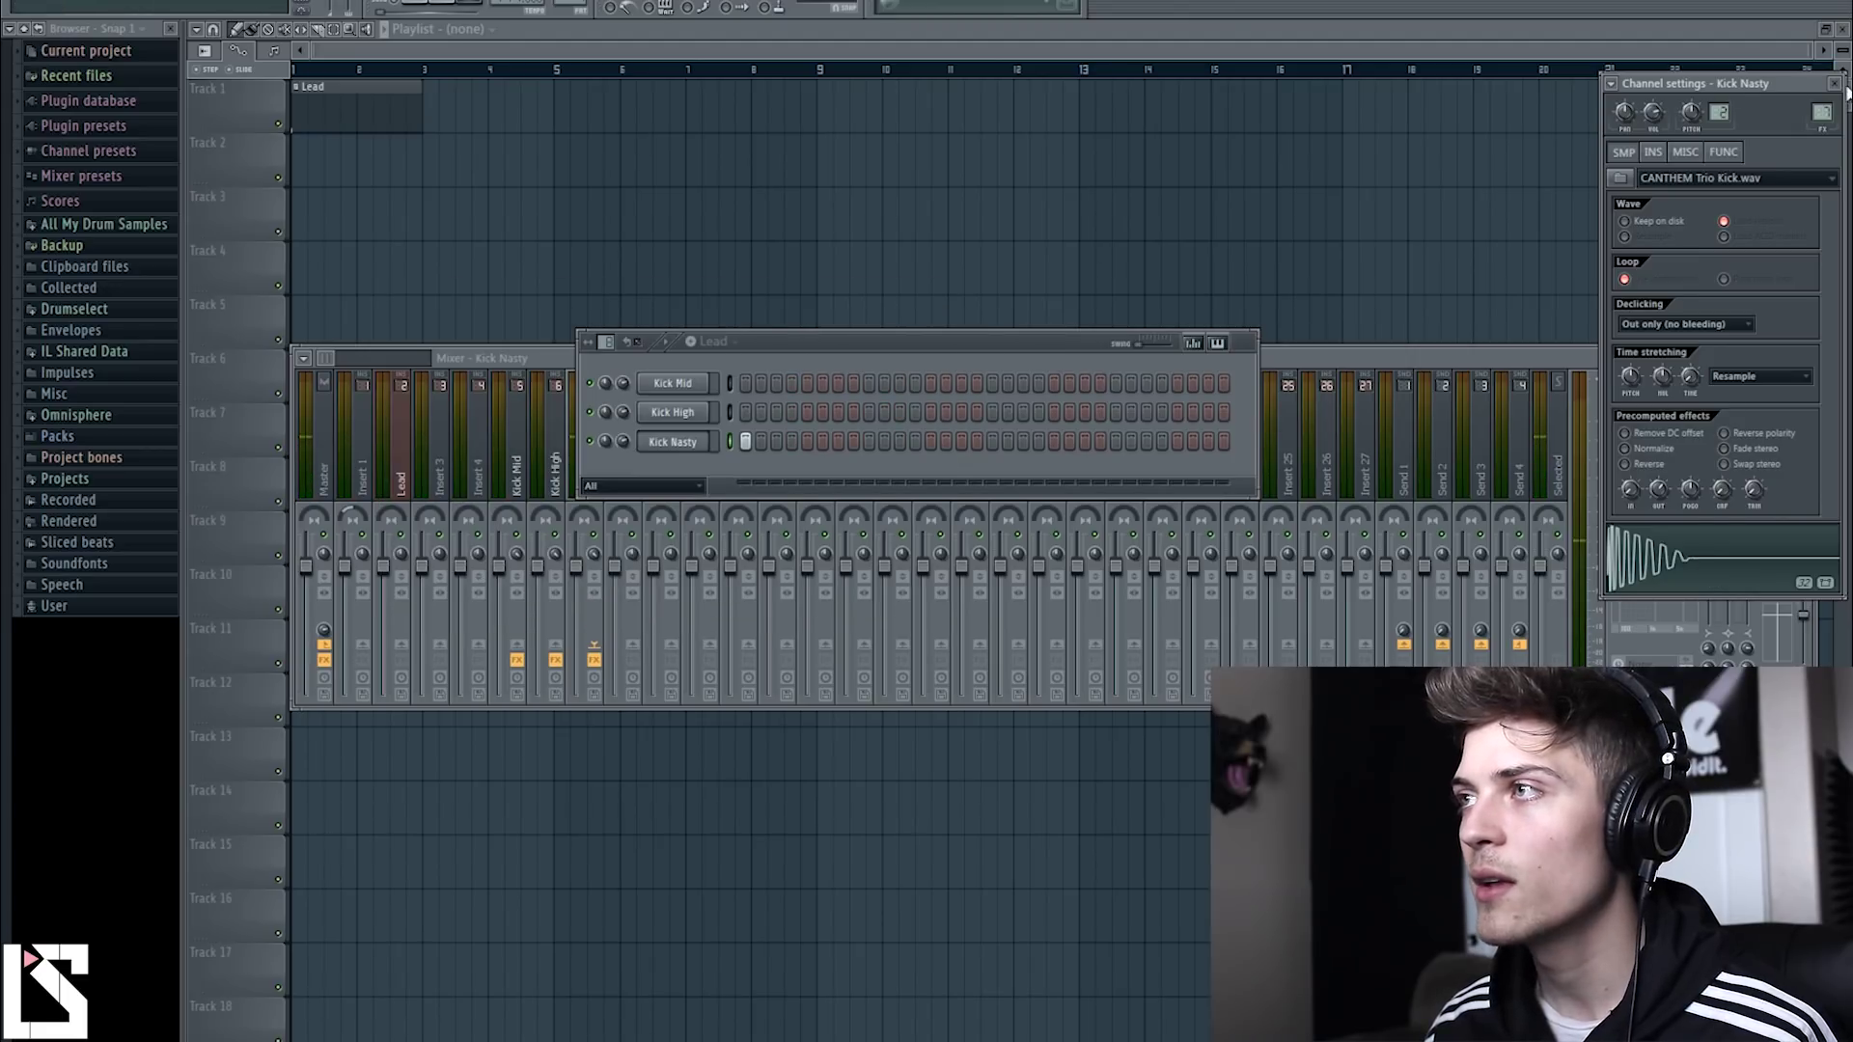
left_click(1838, 87)
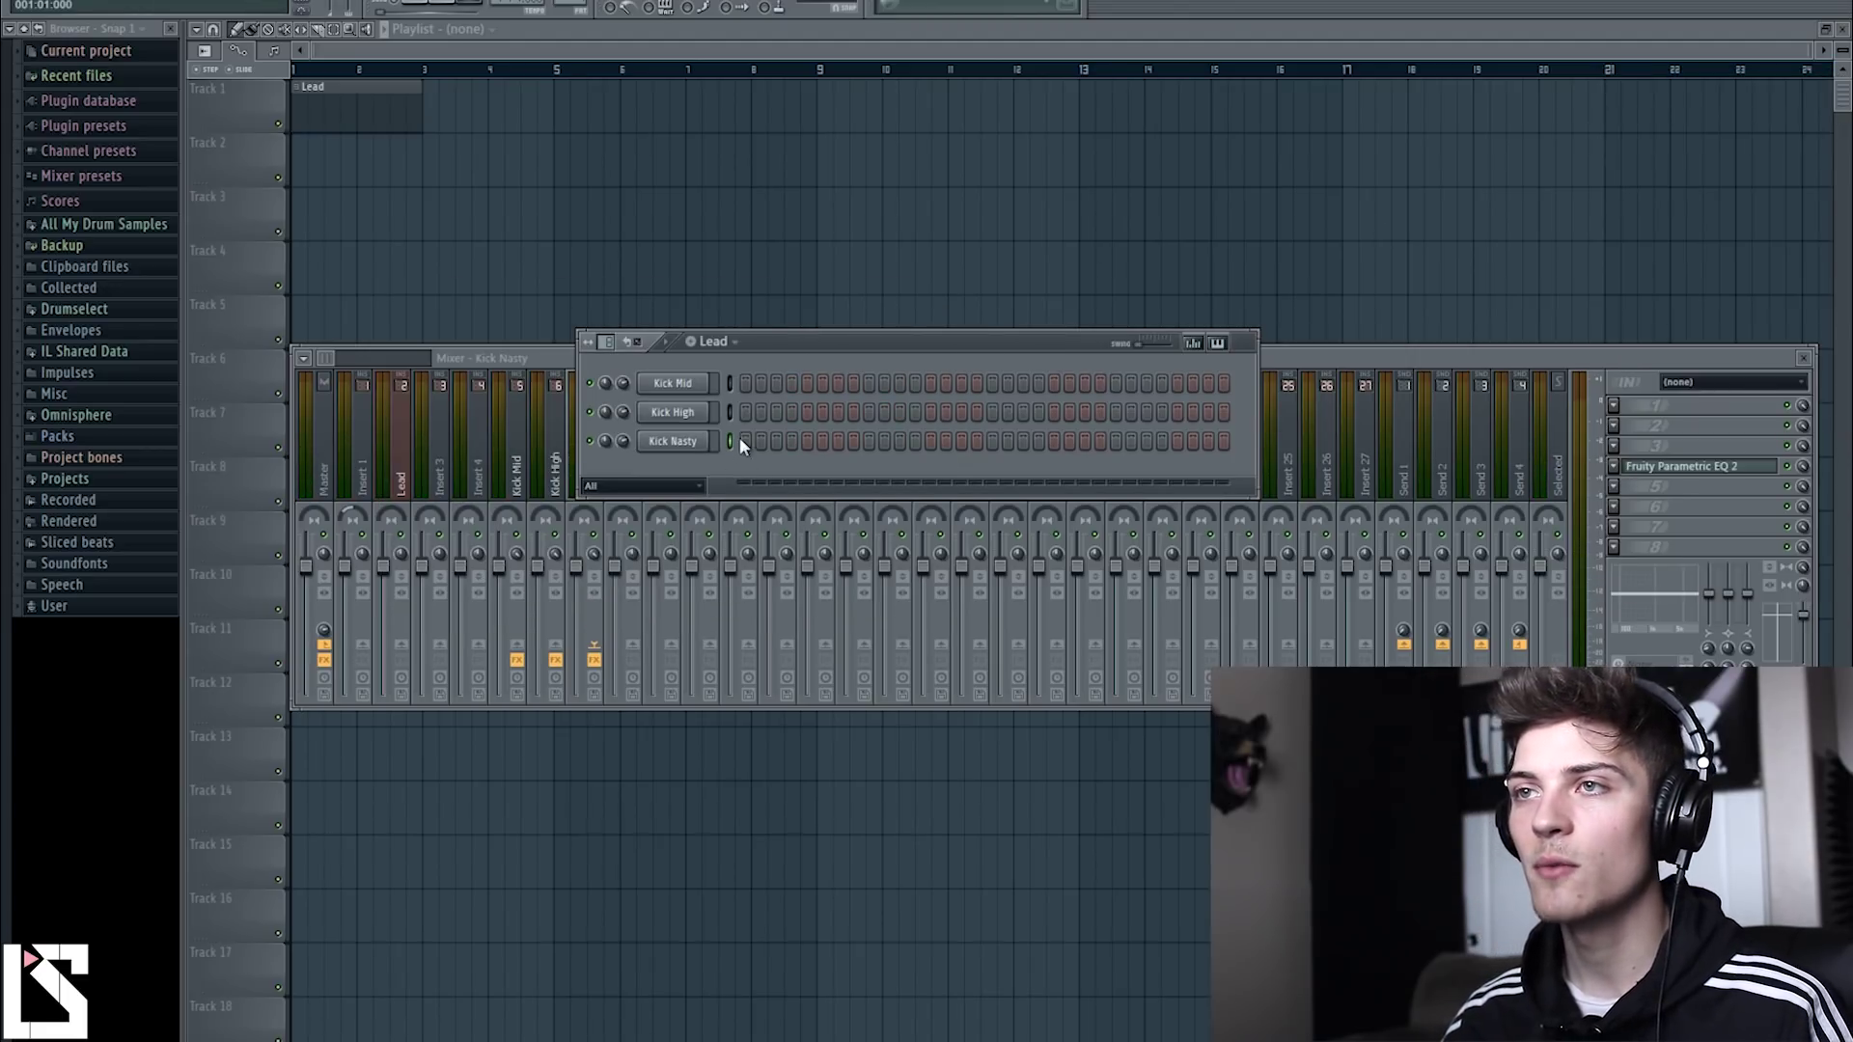
Audition the Kick Mid, Kick High and Kick Nasty samples one after another.
left_click(707, 389)
left_click(703, 415)
left_click(695, 441)
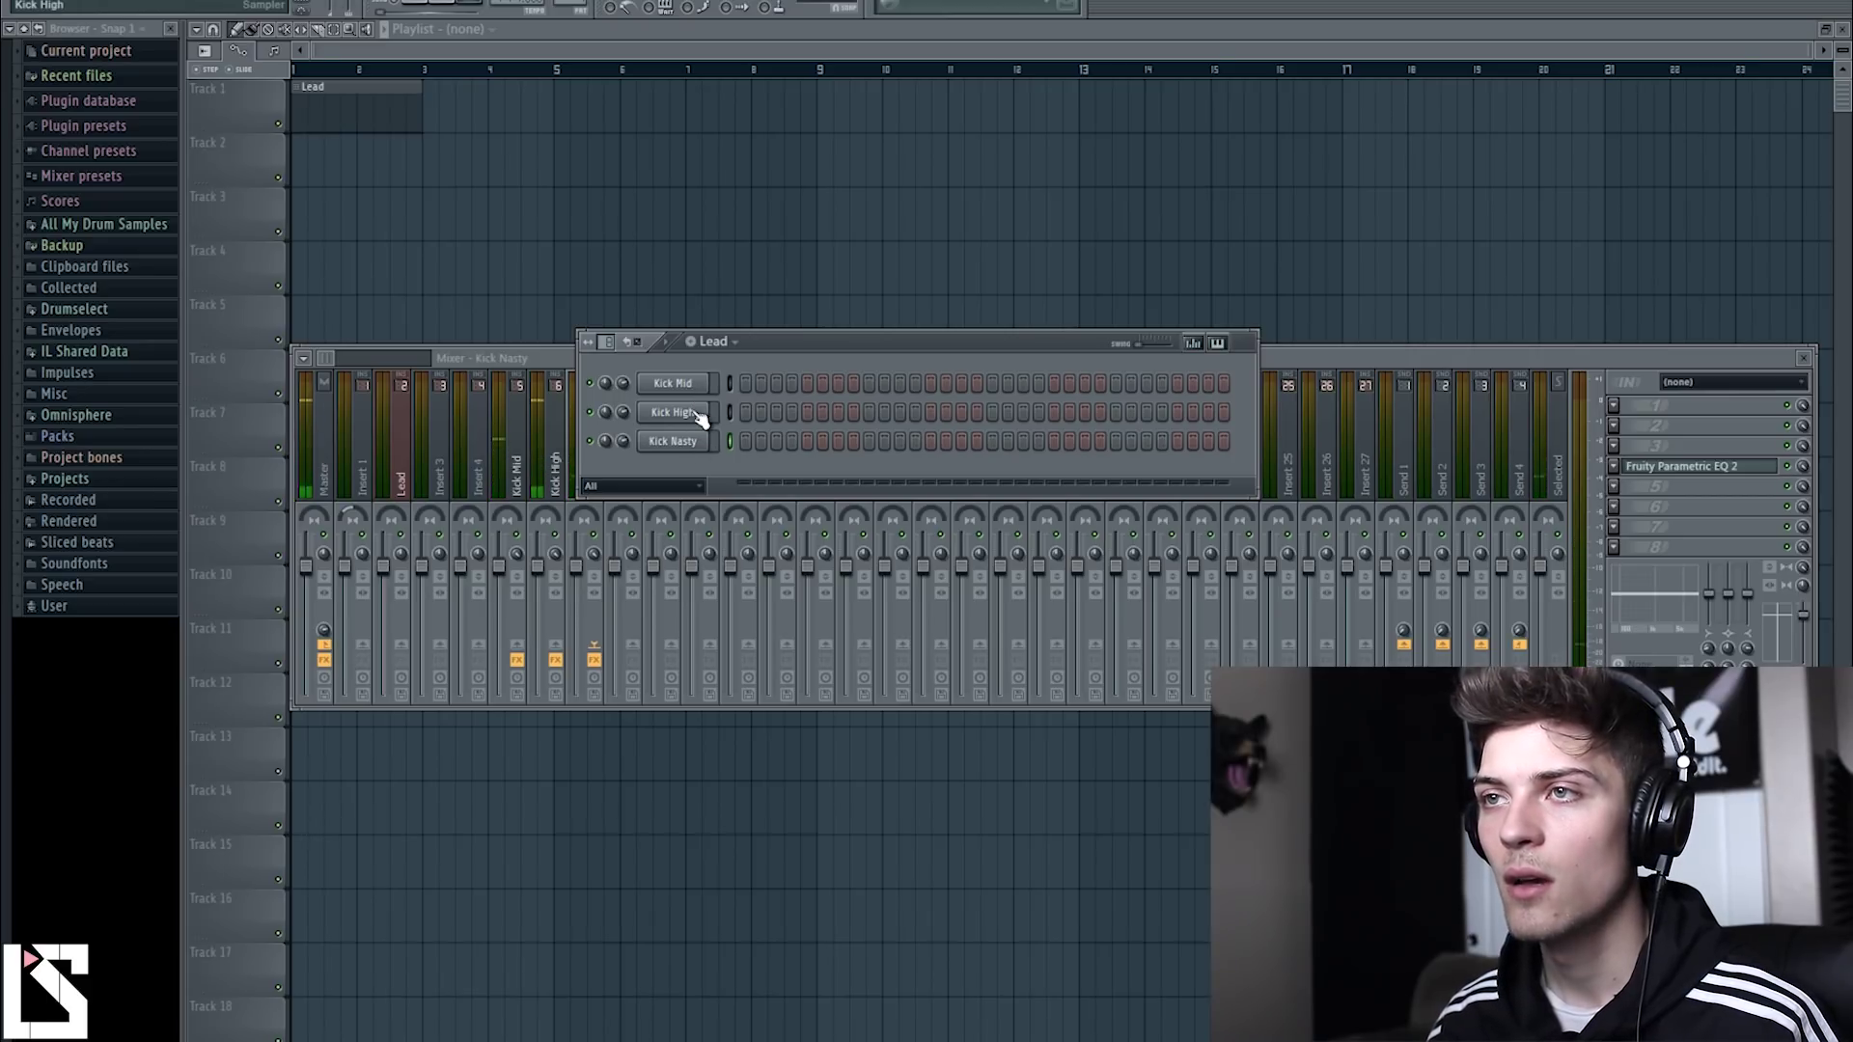
Add first-step hits for Kick High and Kick Mid, play the two layers together and audition Kick High alone.
left_click(744, 411)
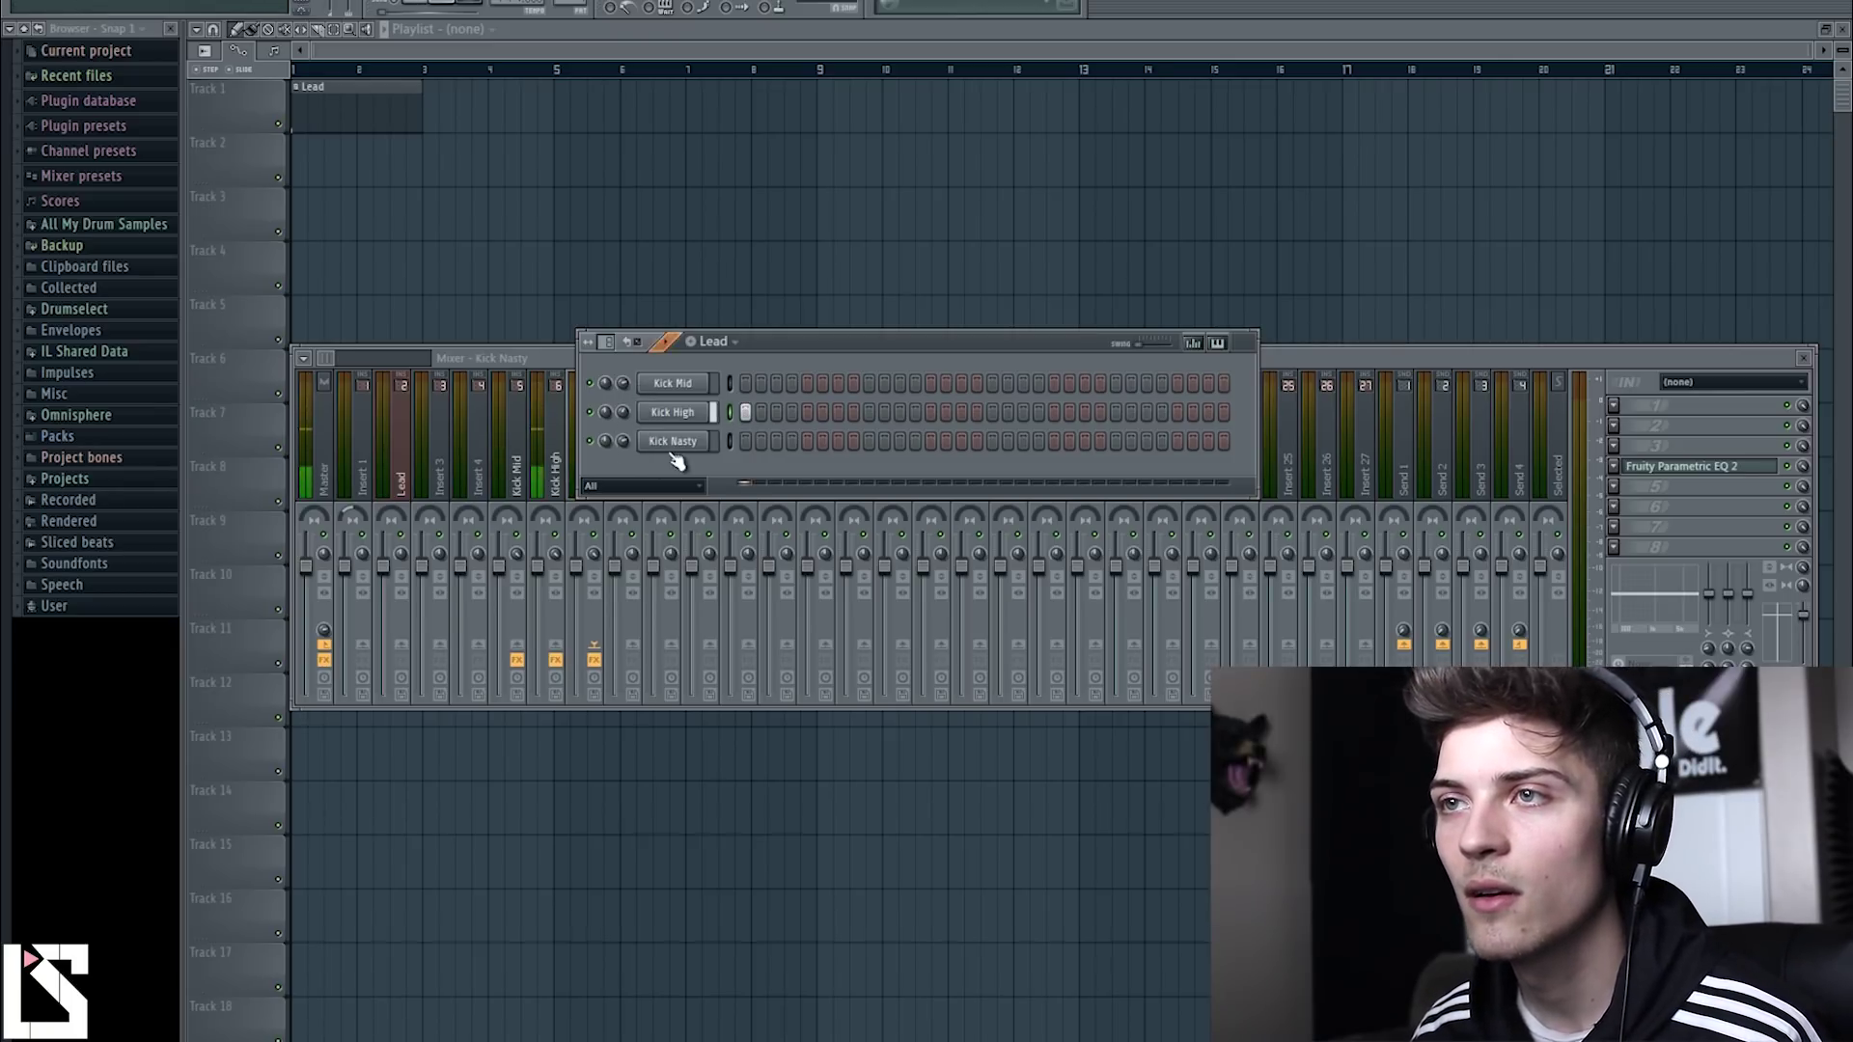
left_click(558, 454)
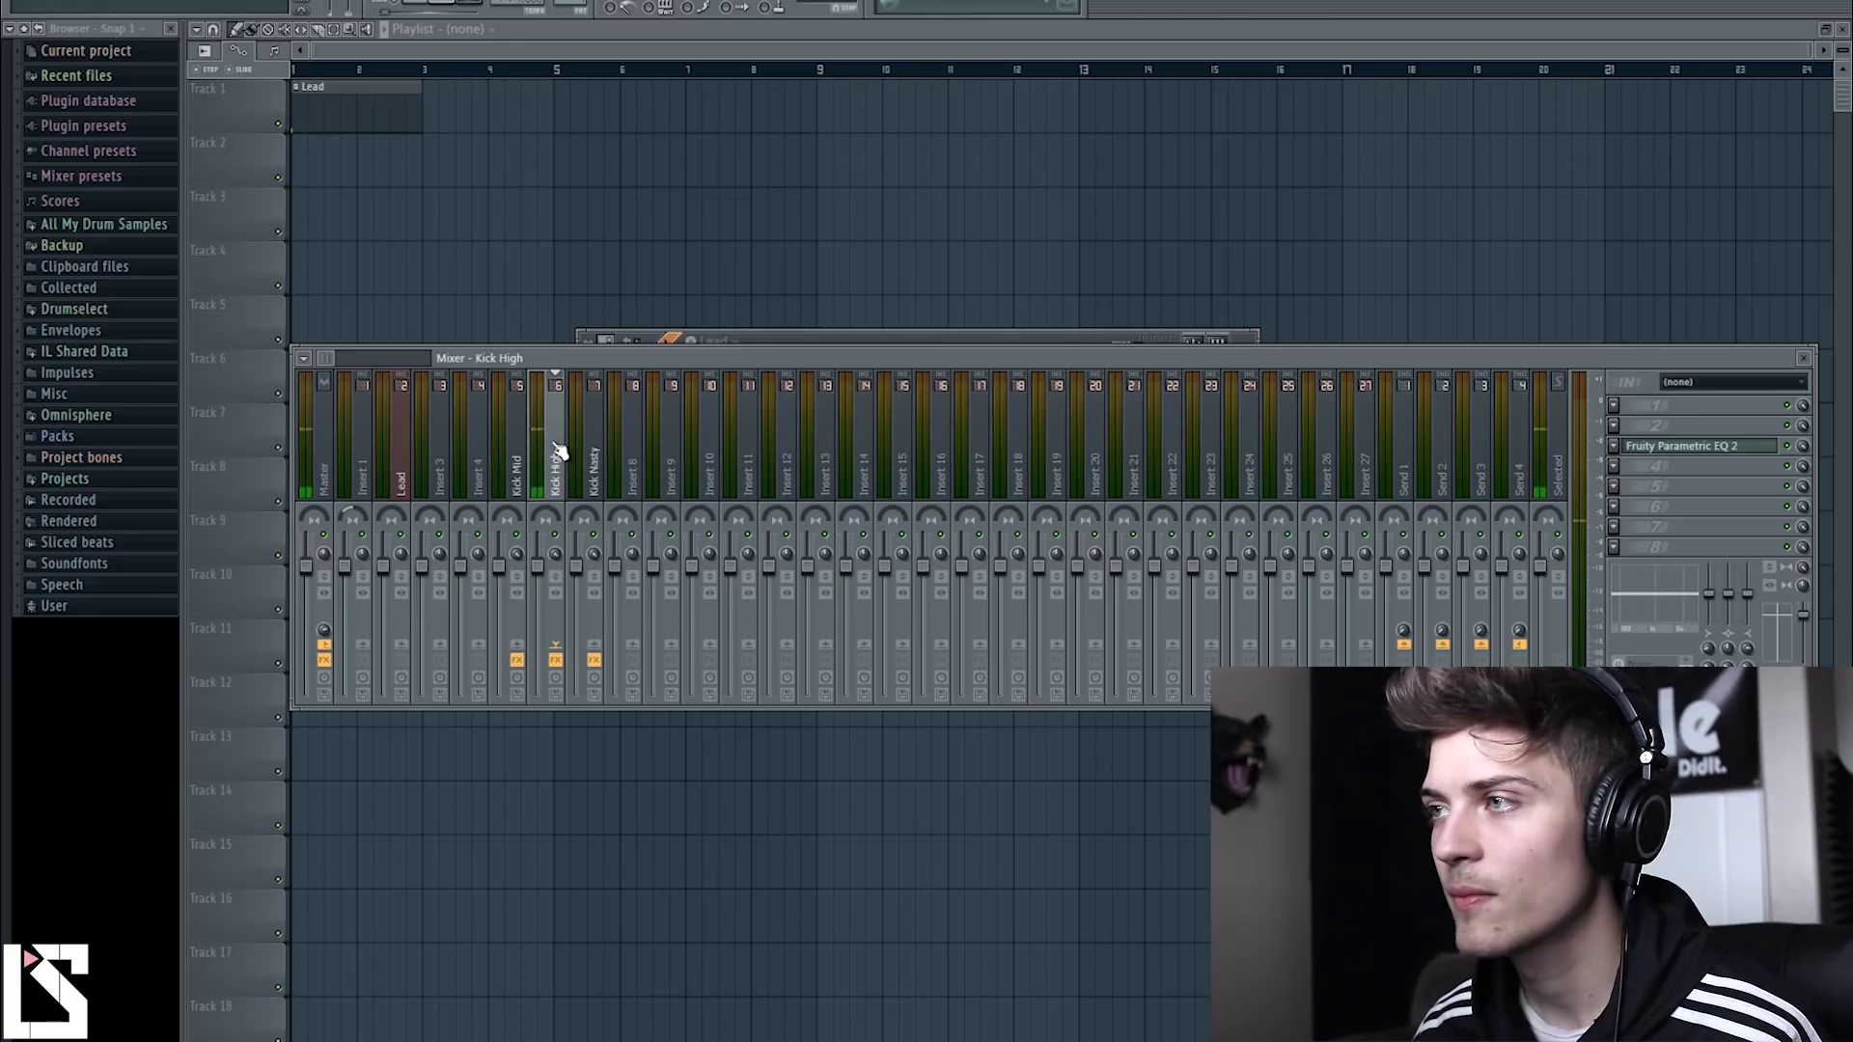
left_click(842, 340)
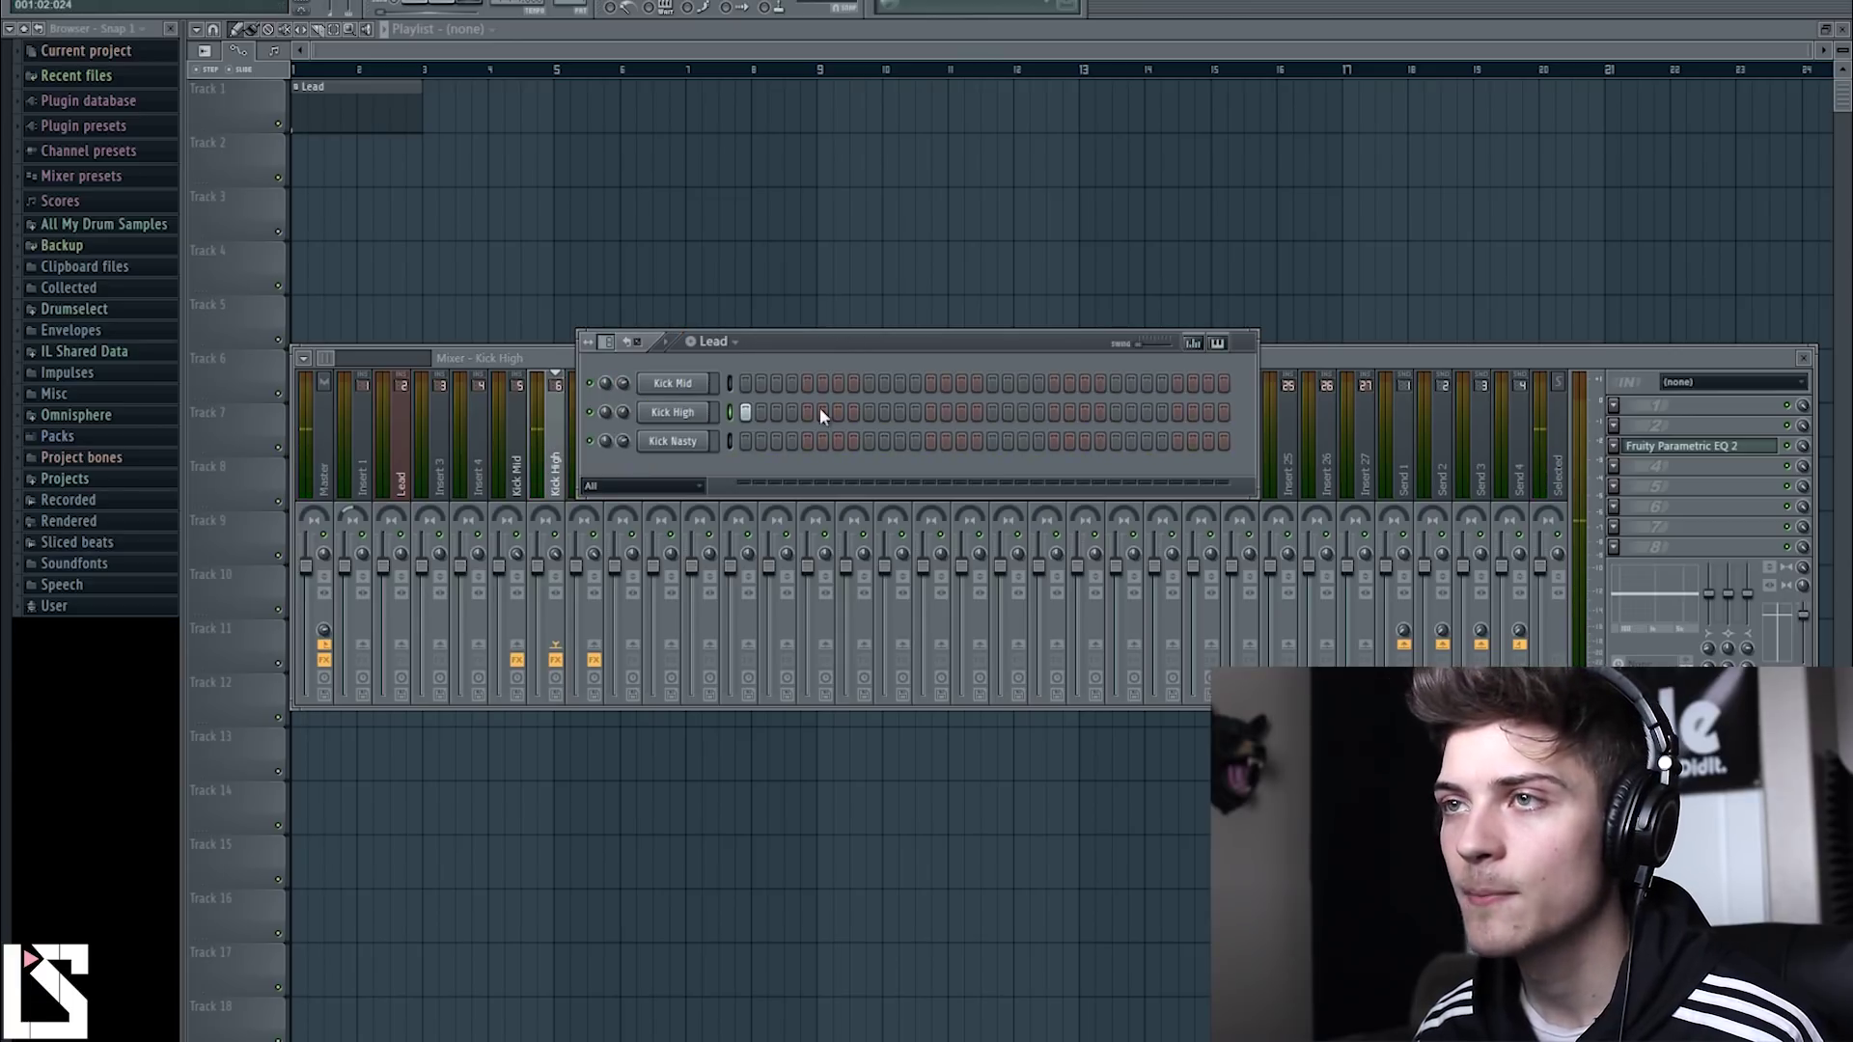
left_click(743, 382)
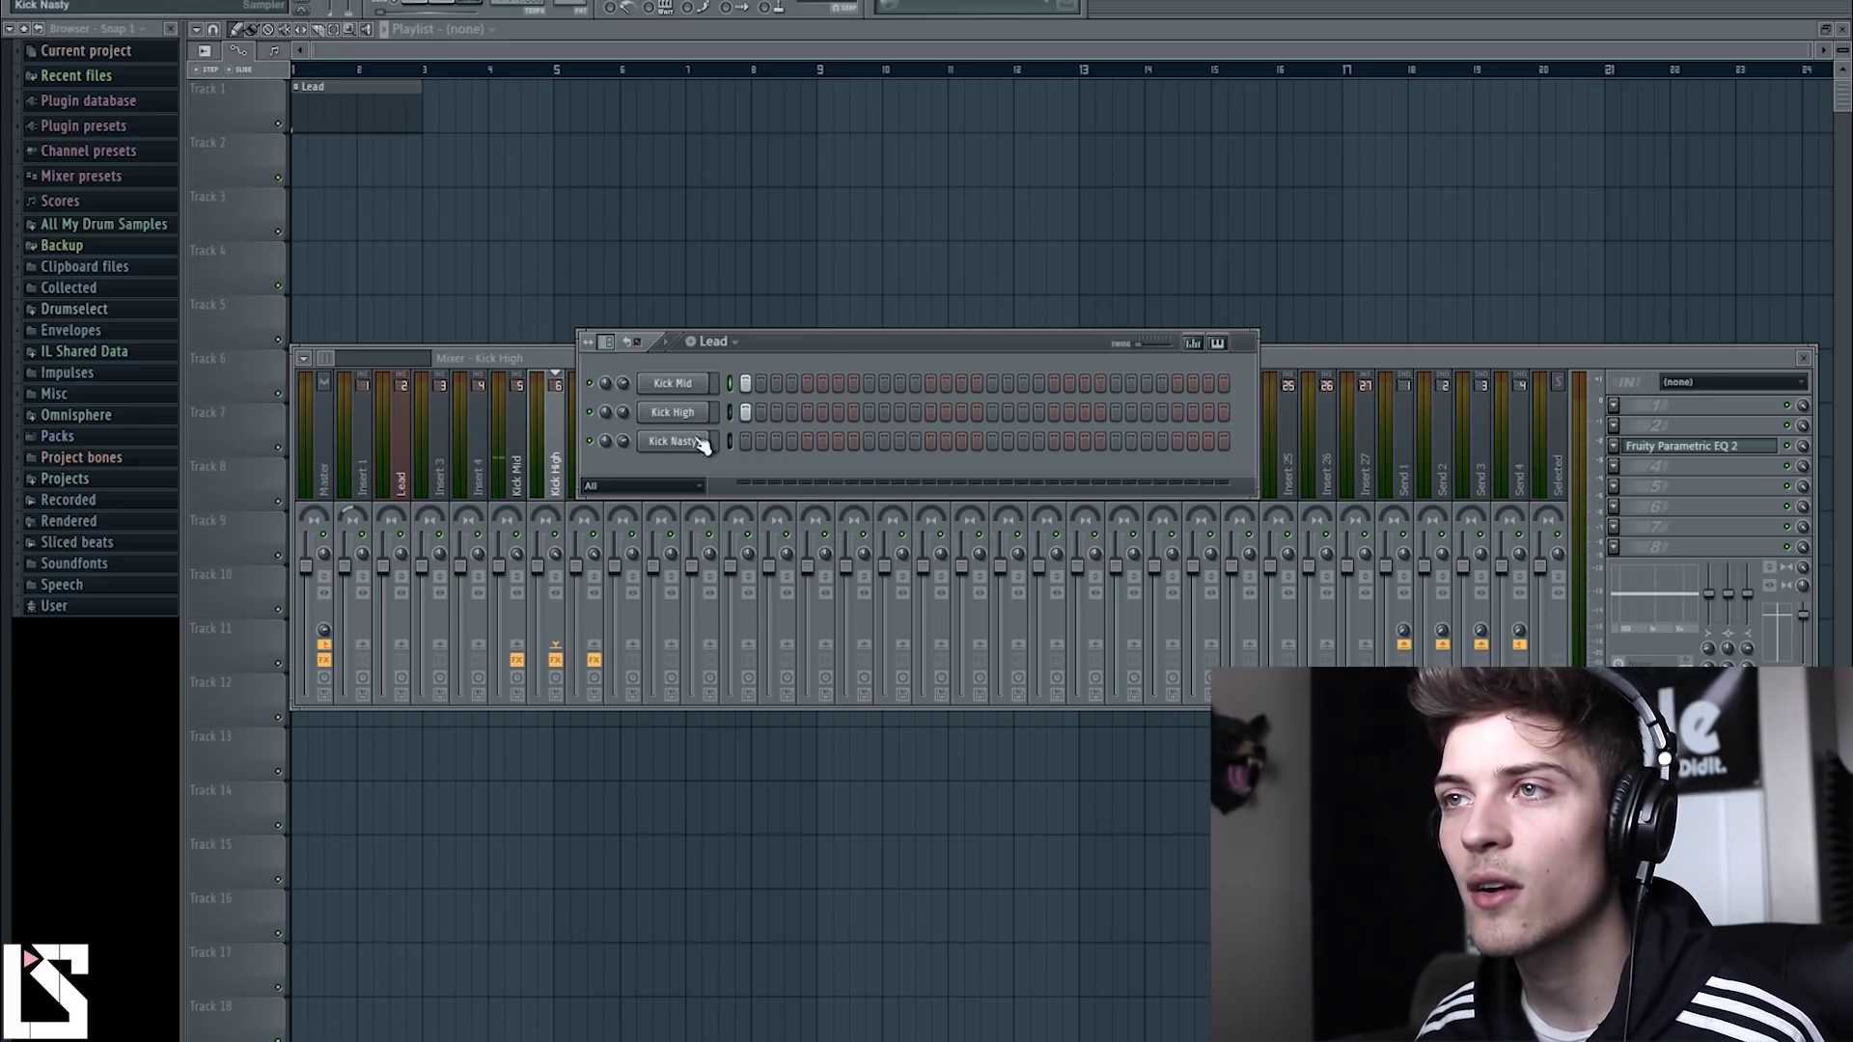
key("space")
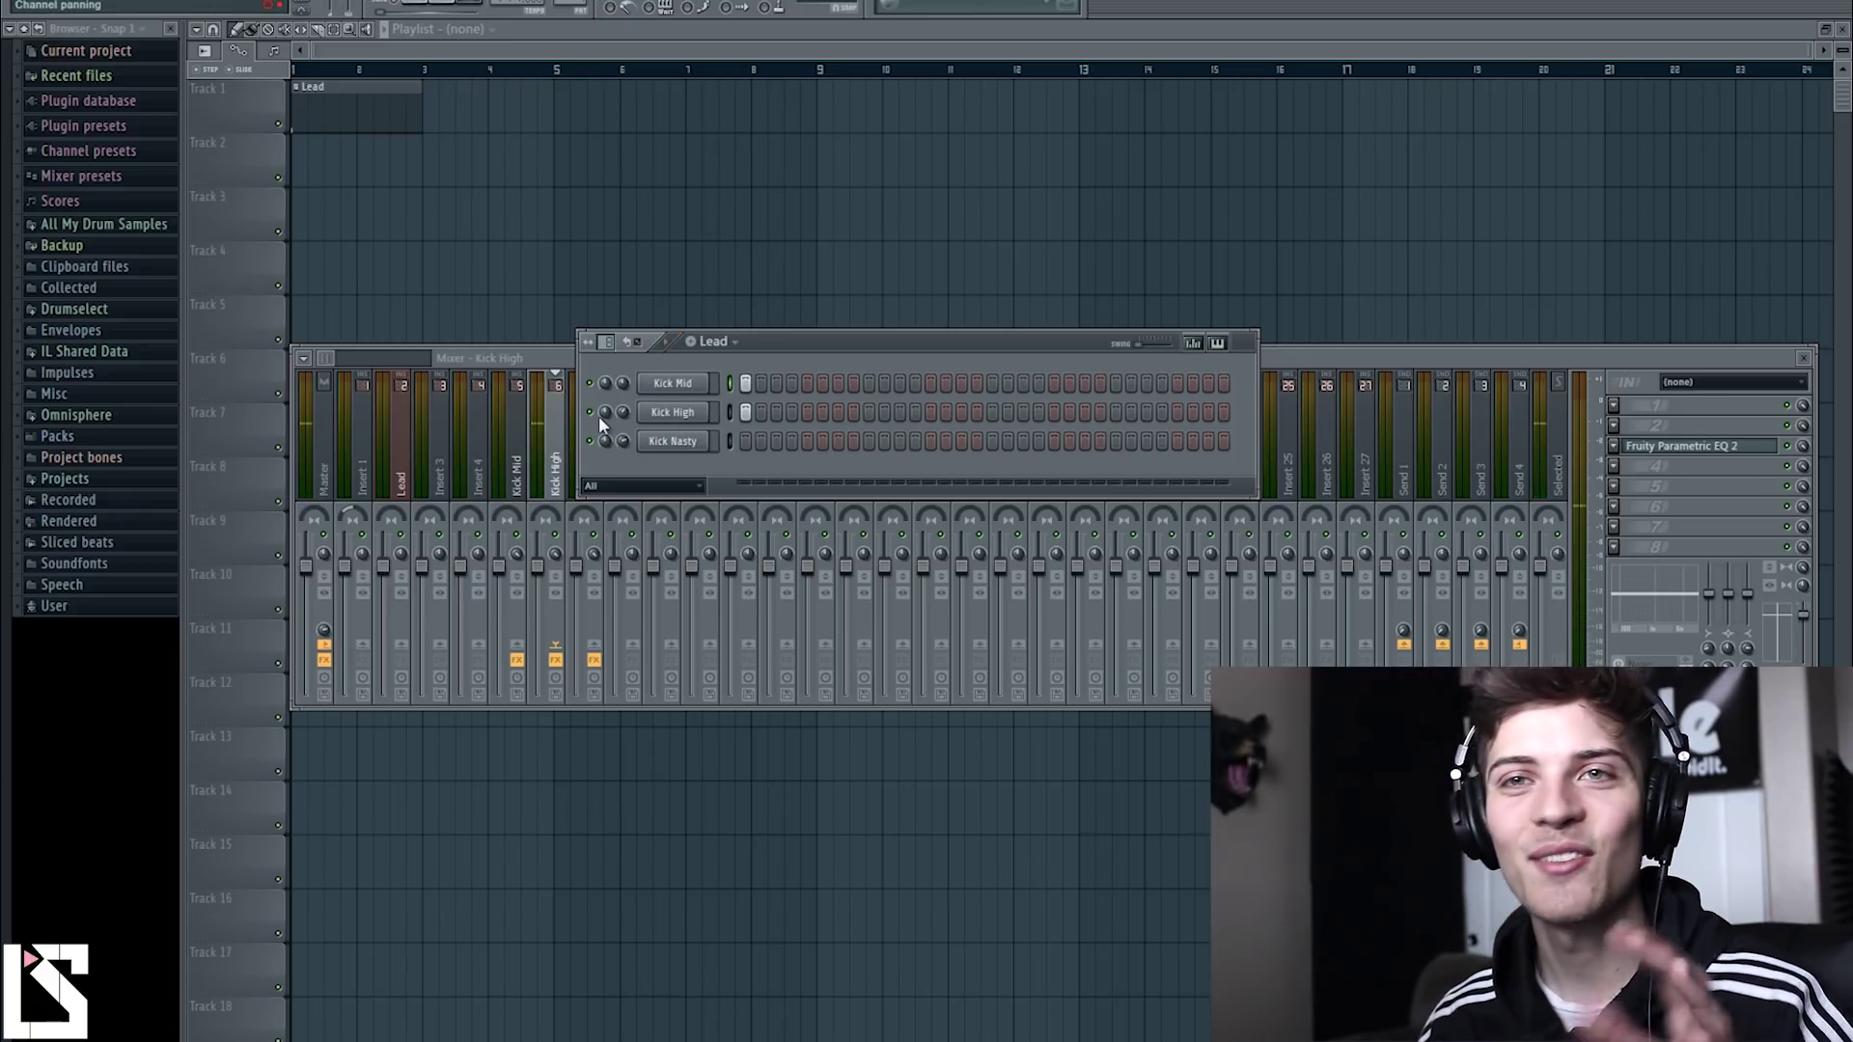
left_click(661, 415)
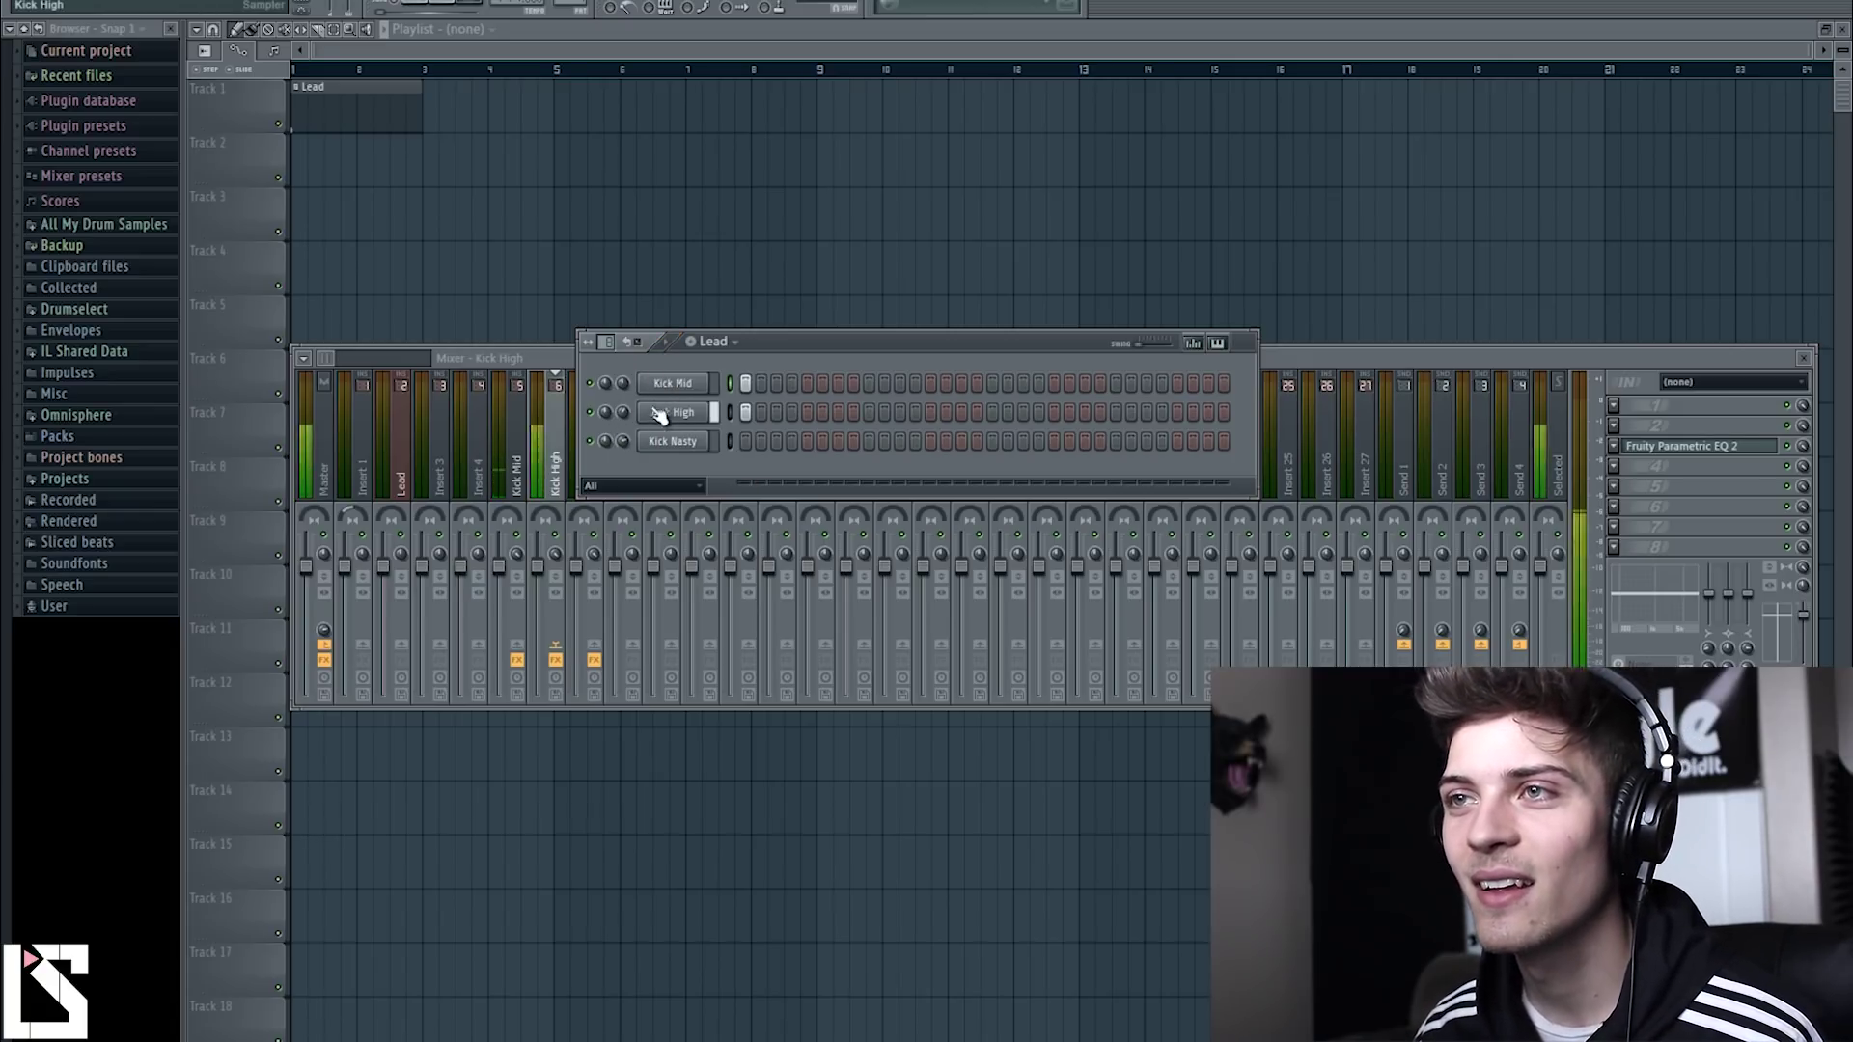
left_click(659, 420)
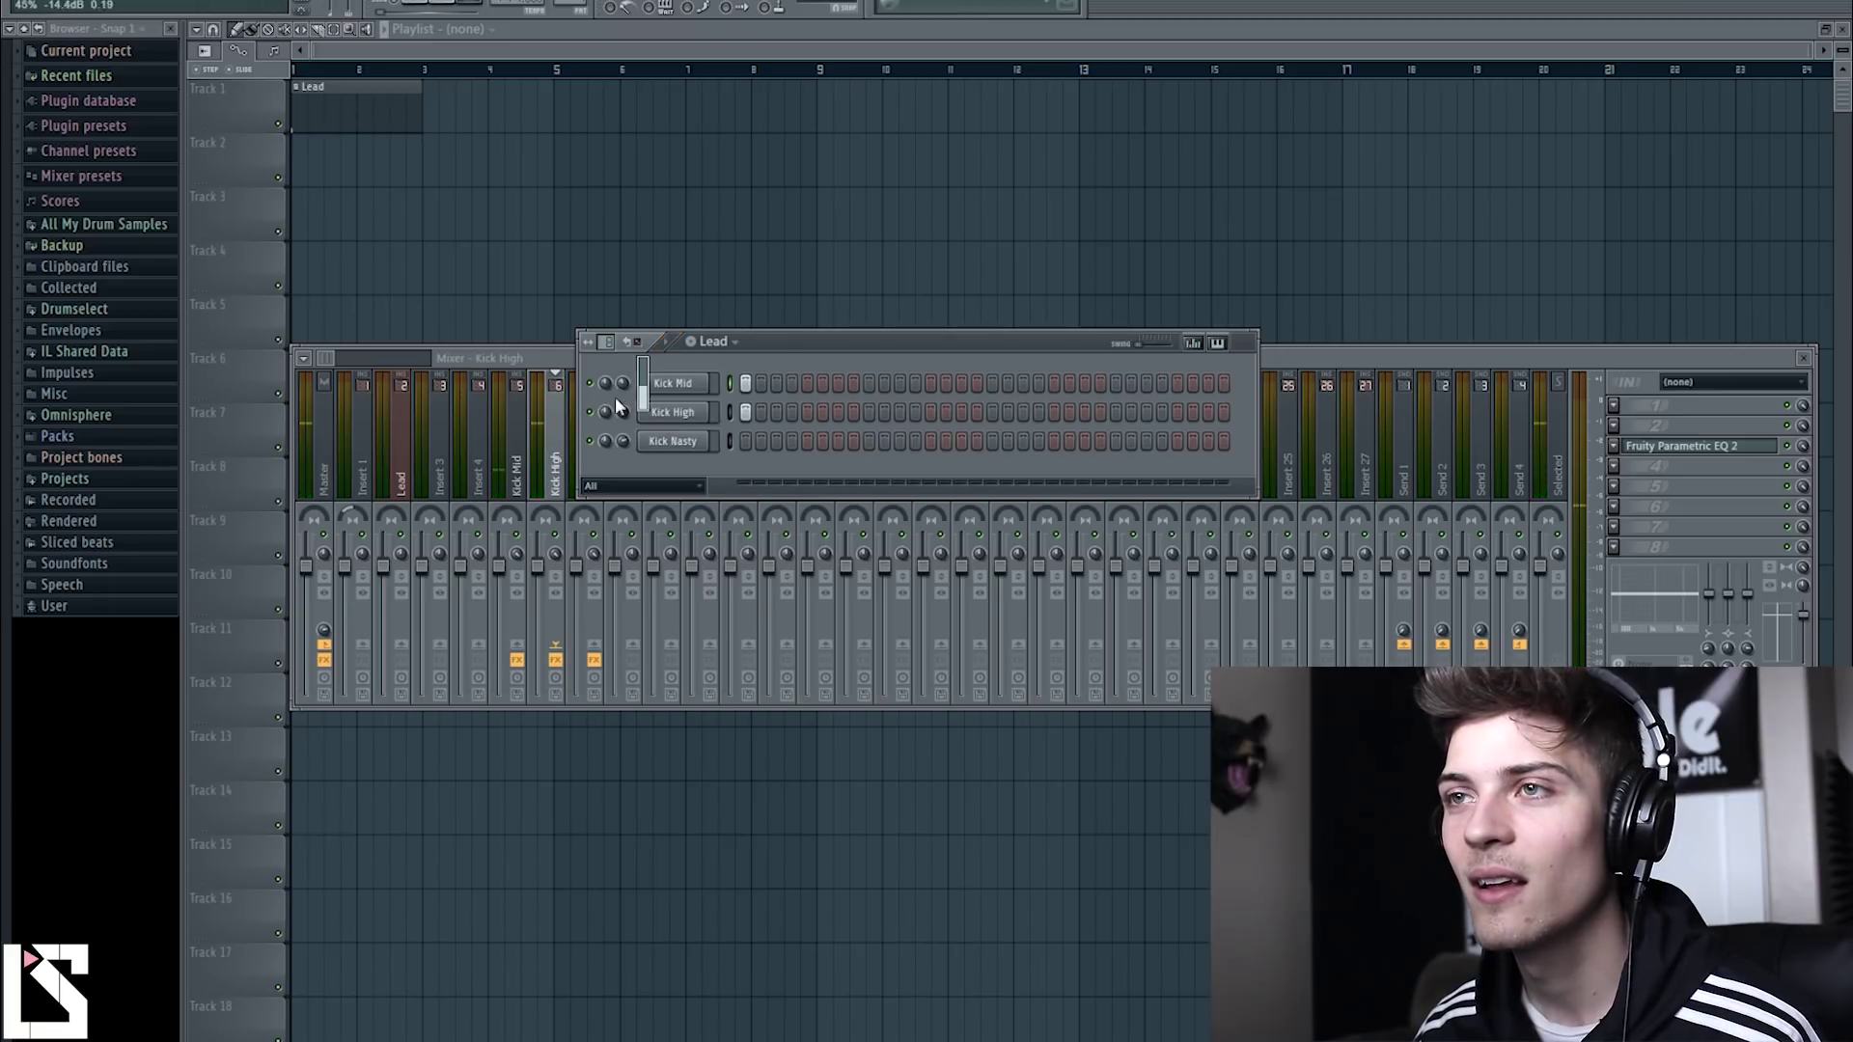
Try reversing Kick Mid's polarity during pattern playback to compare the layered sound, and close its channel settings.
left_click(673, 383)
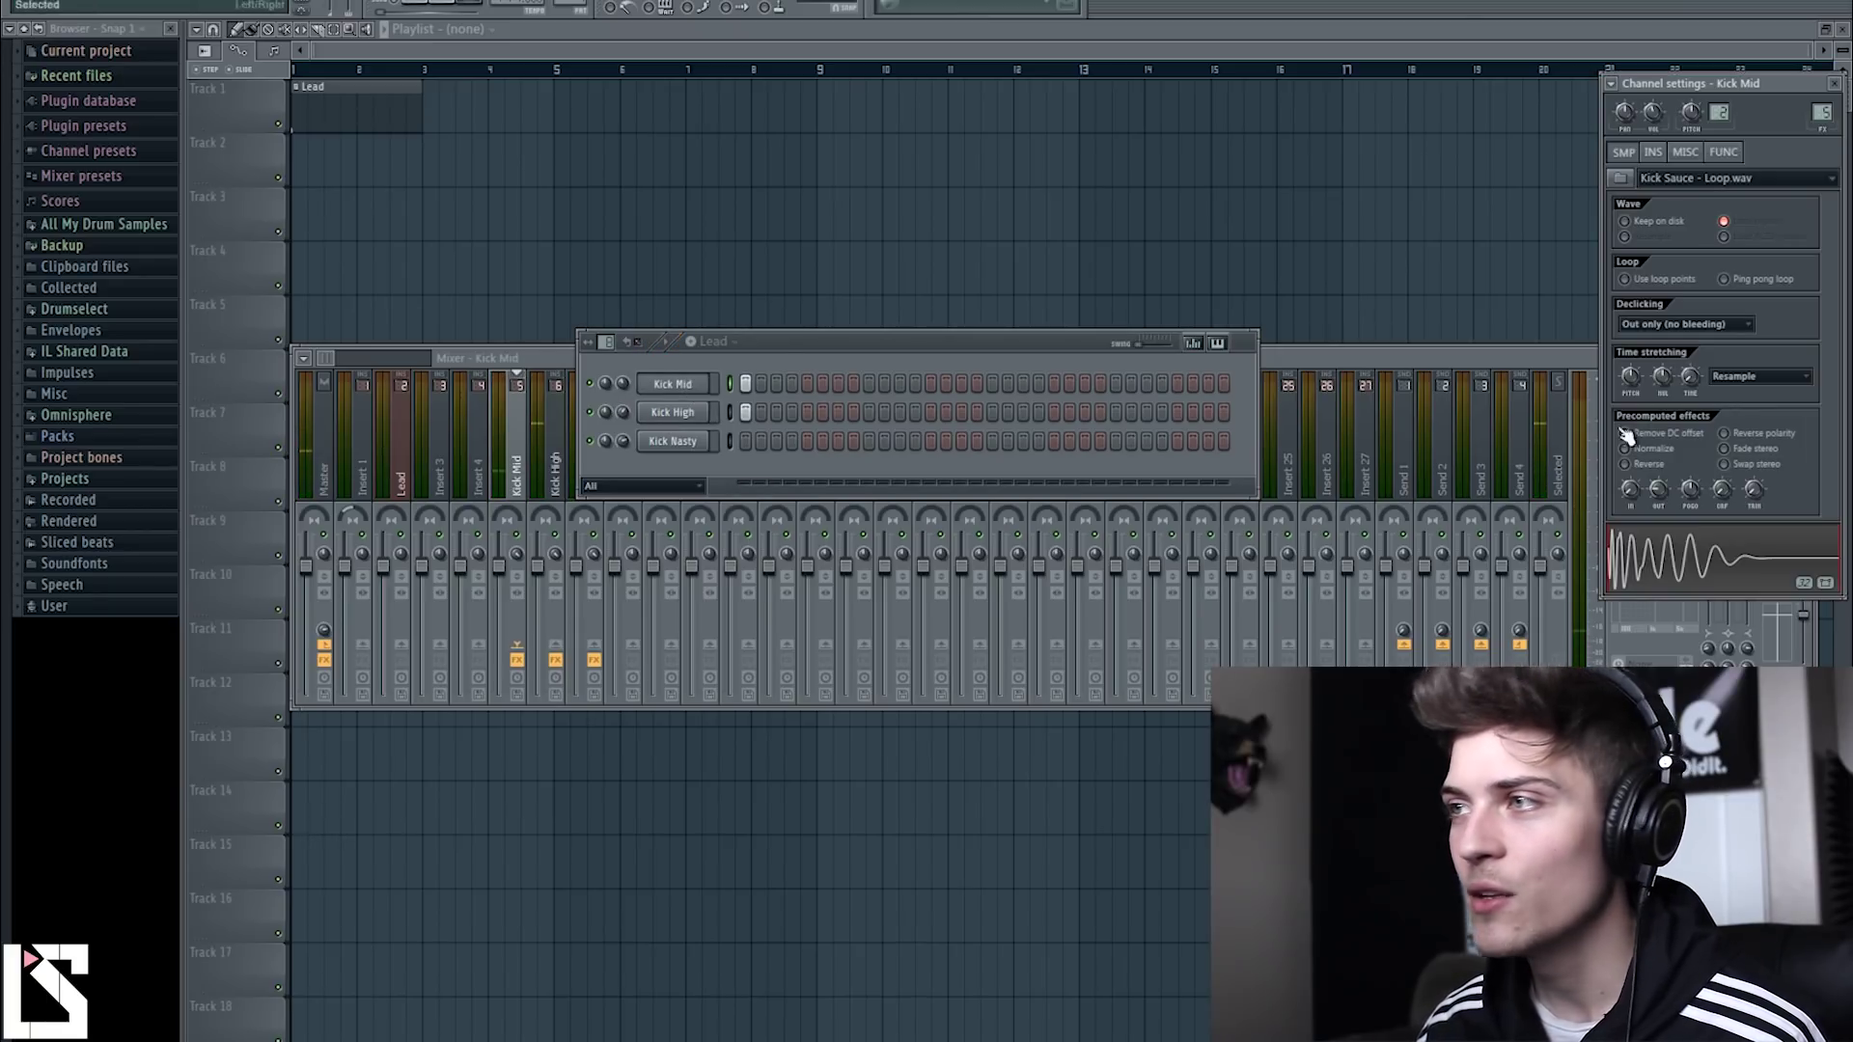
left_click_drag(1735, 88, 1502, 147)
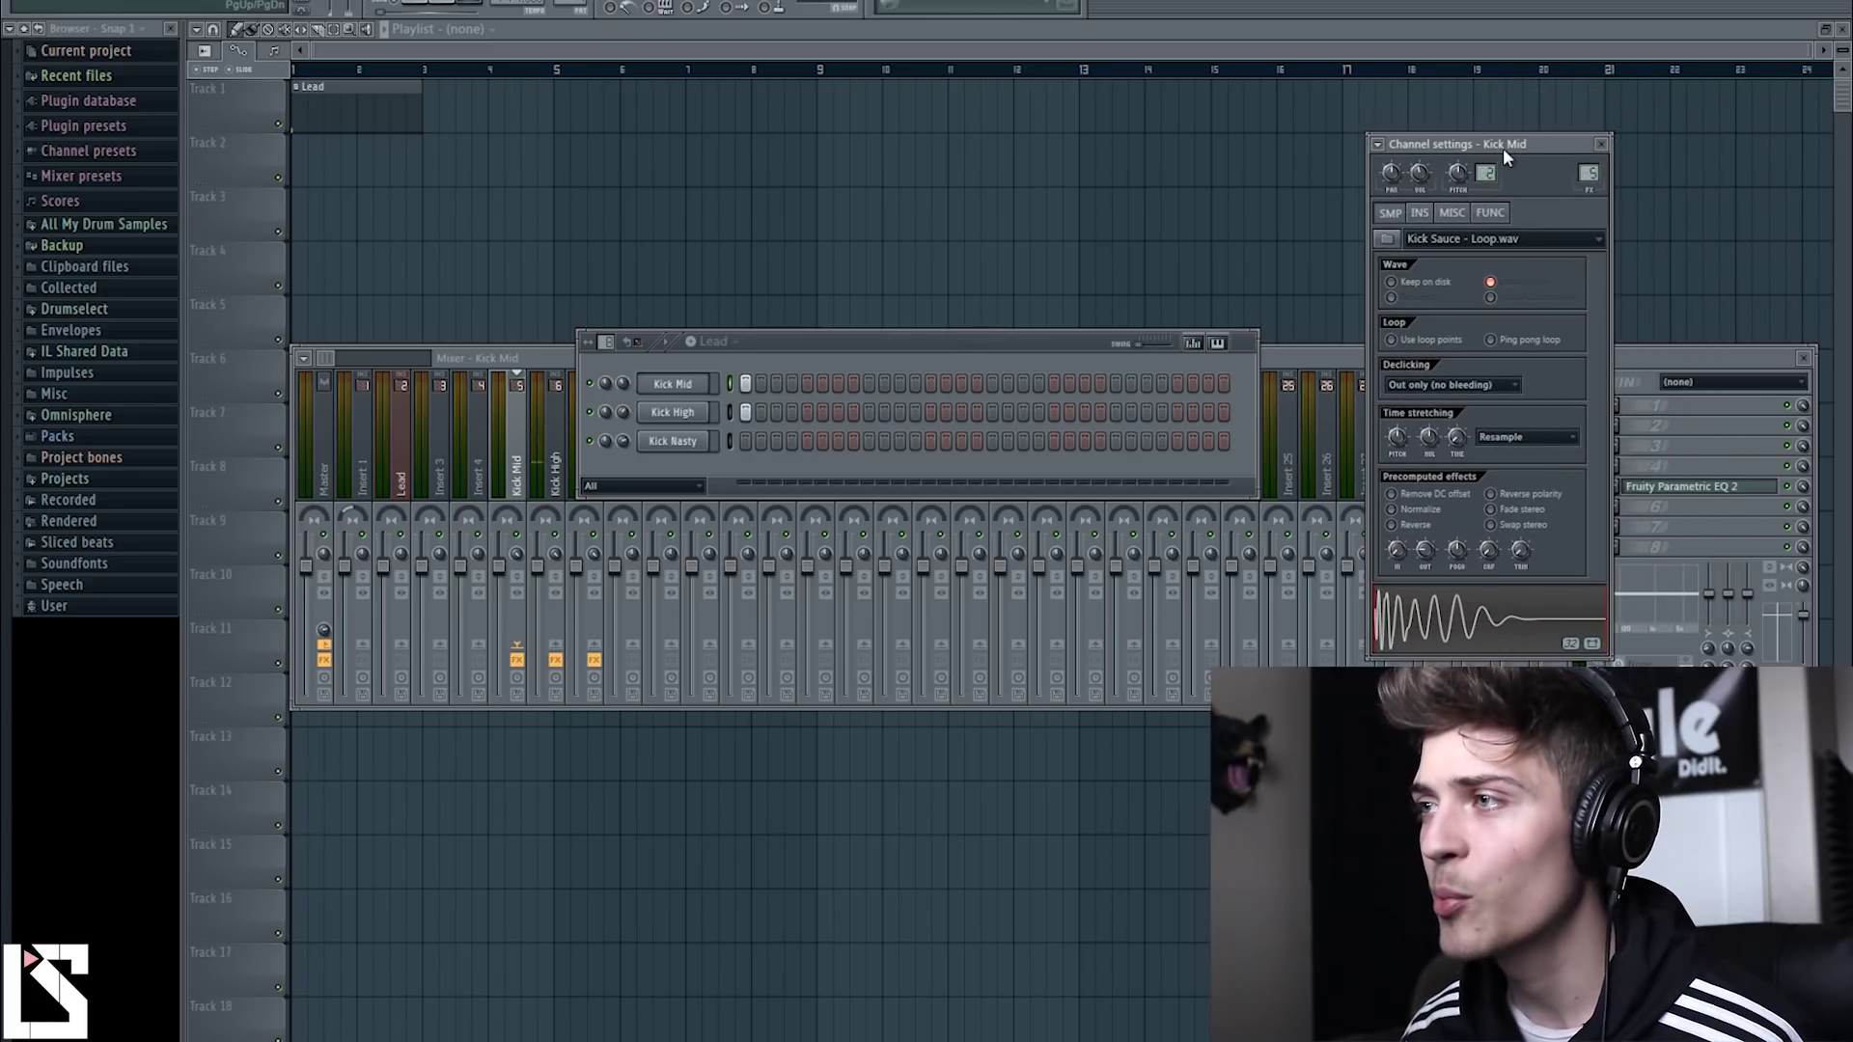
left_click(1536, 496)
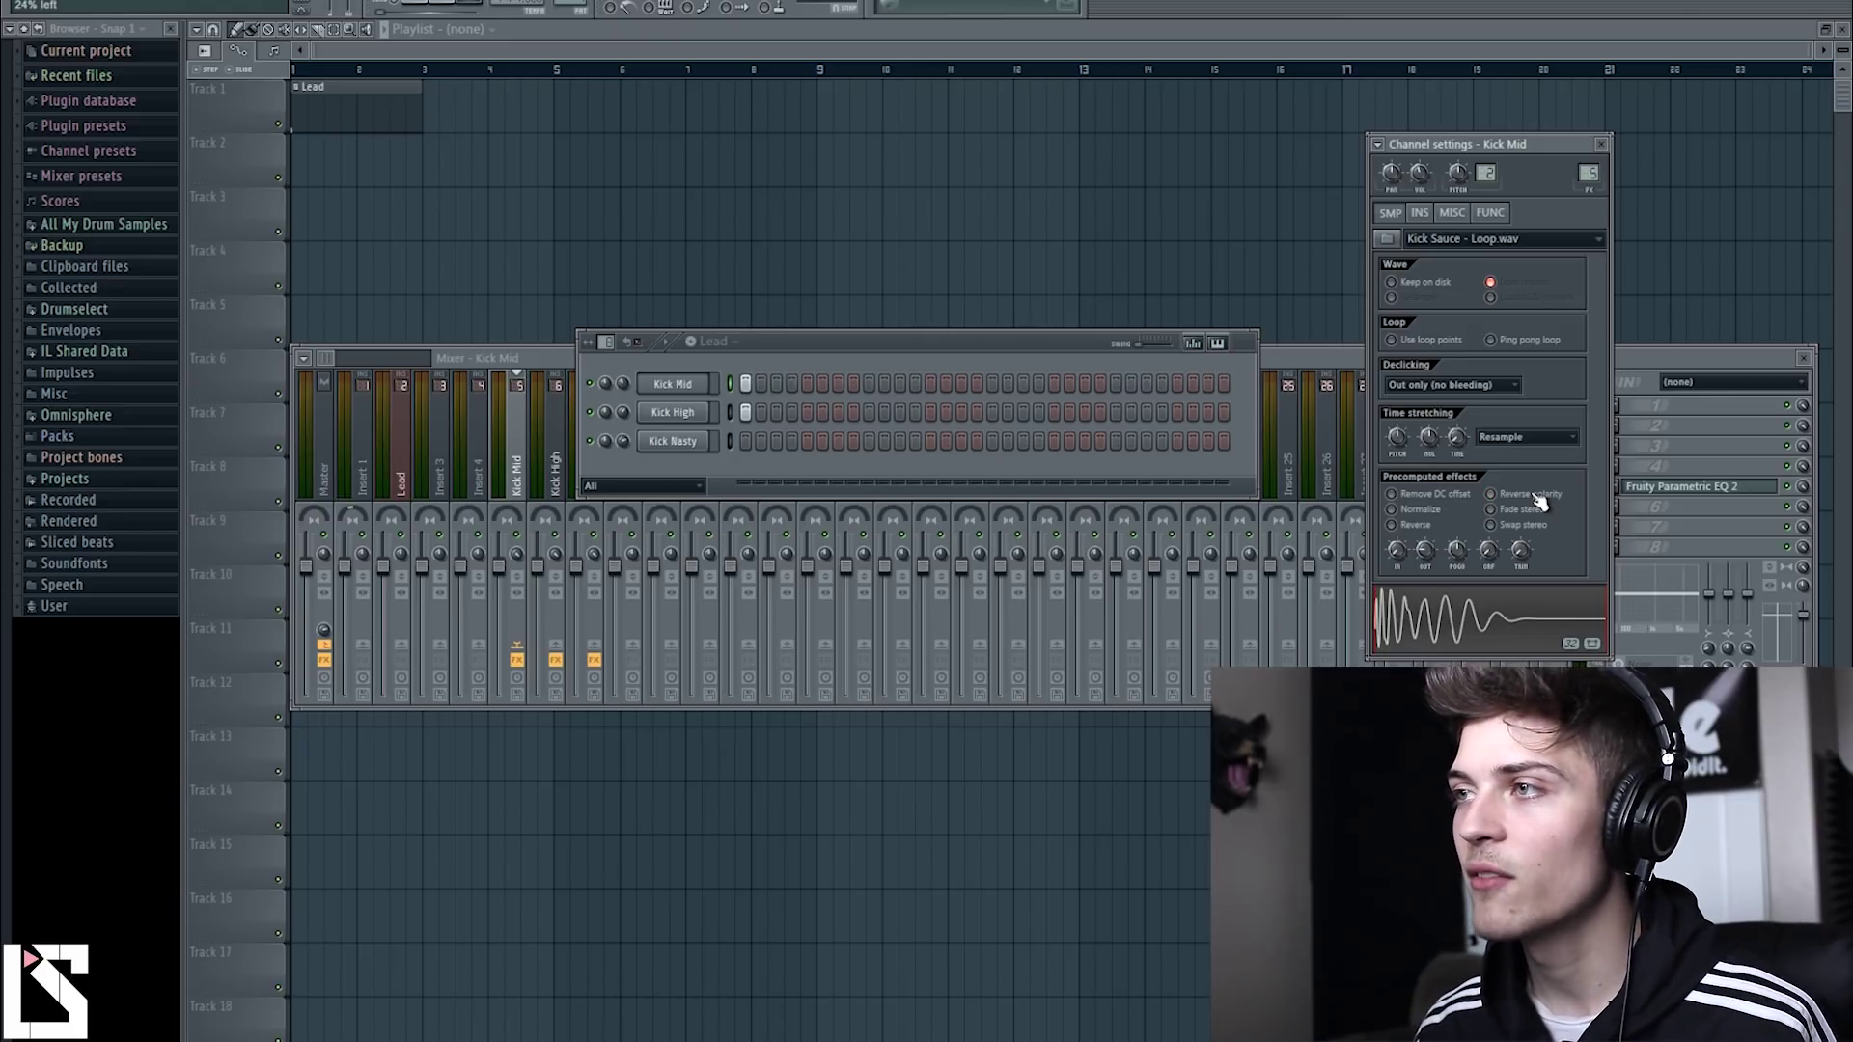
key("space")
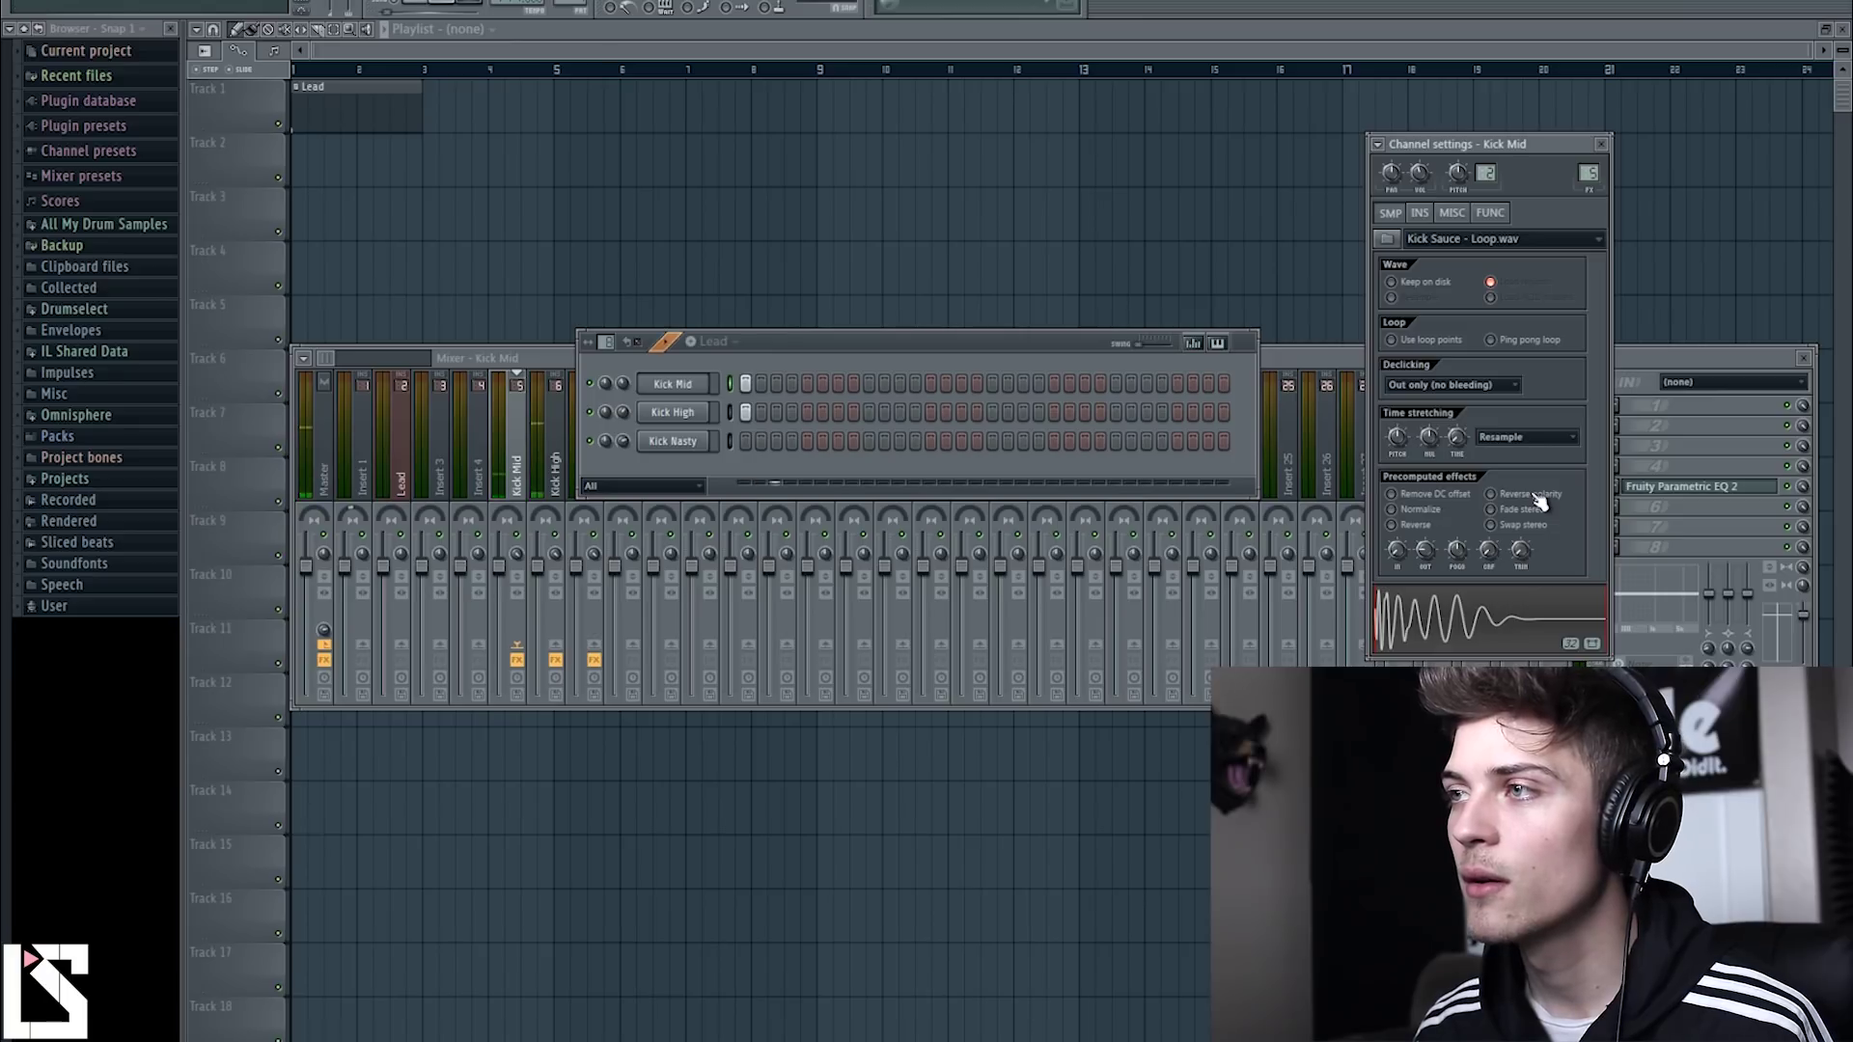
left_click(1537, 497)
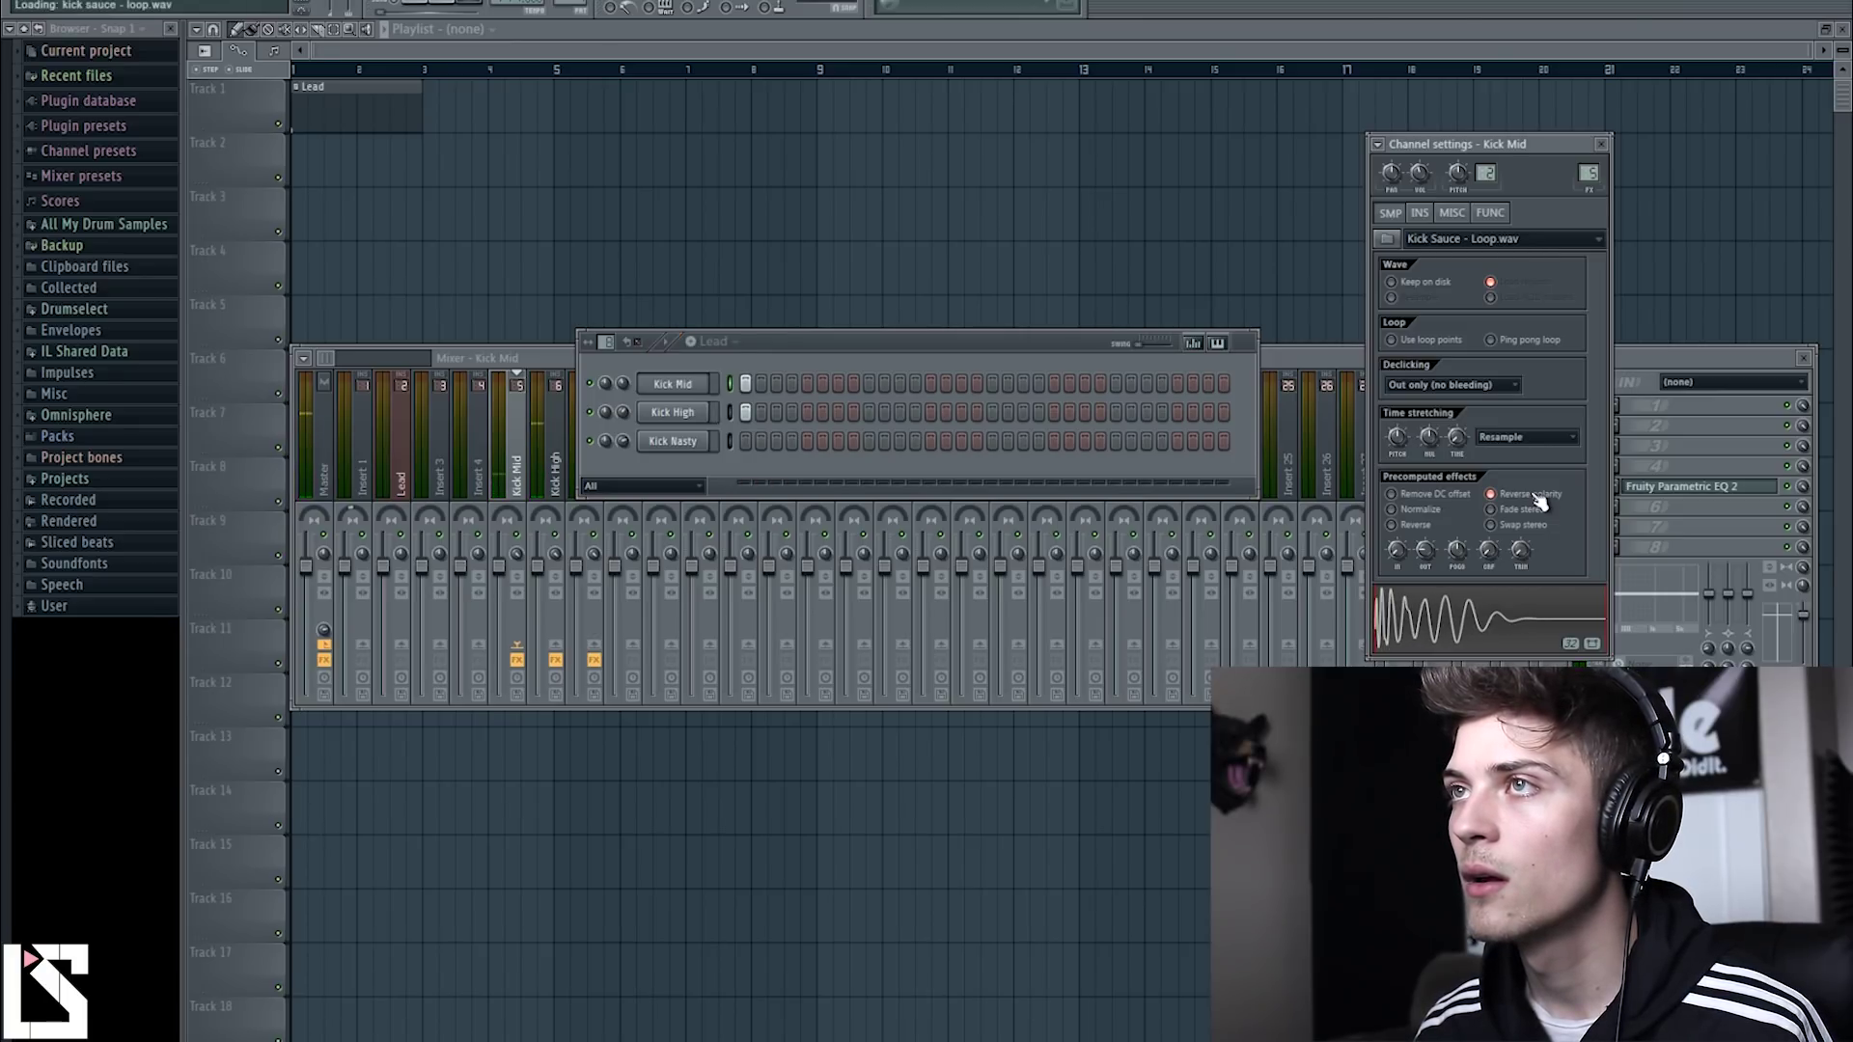
left_click(1539, 498)
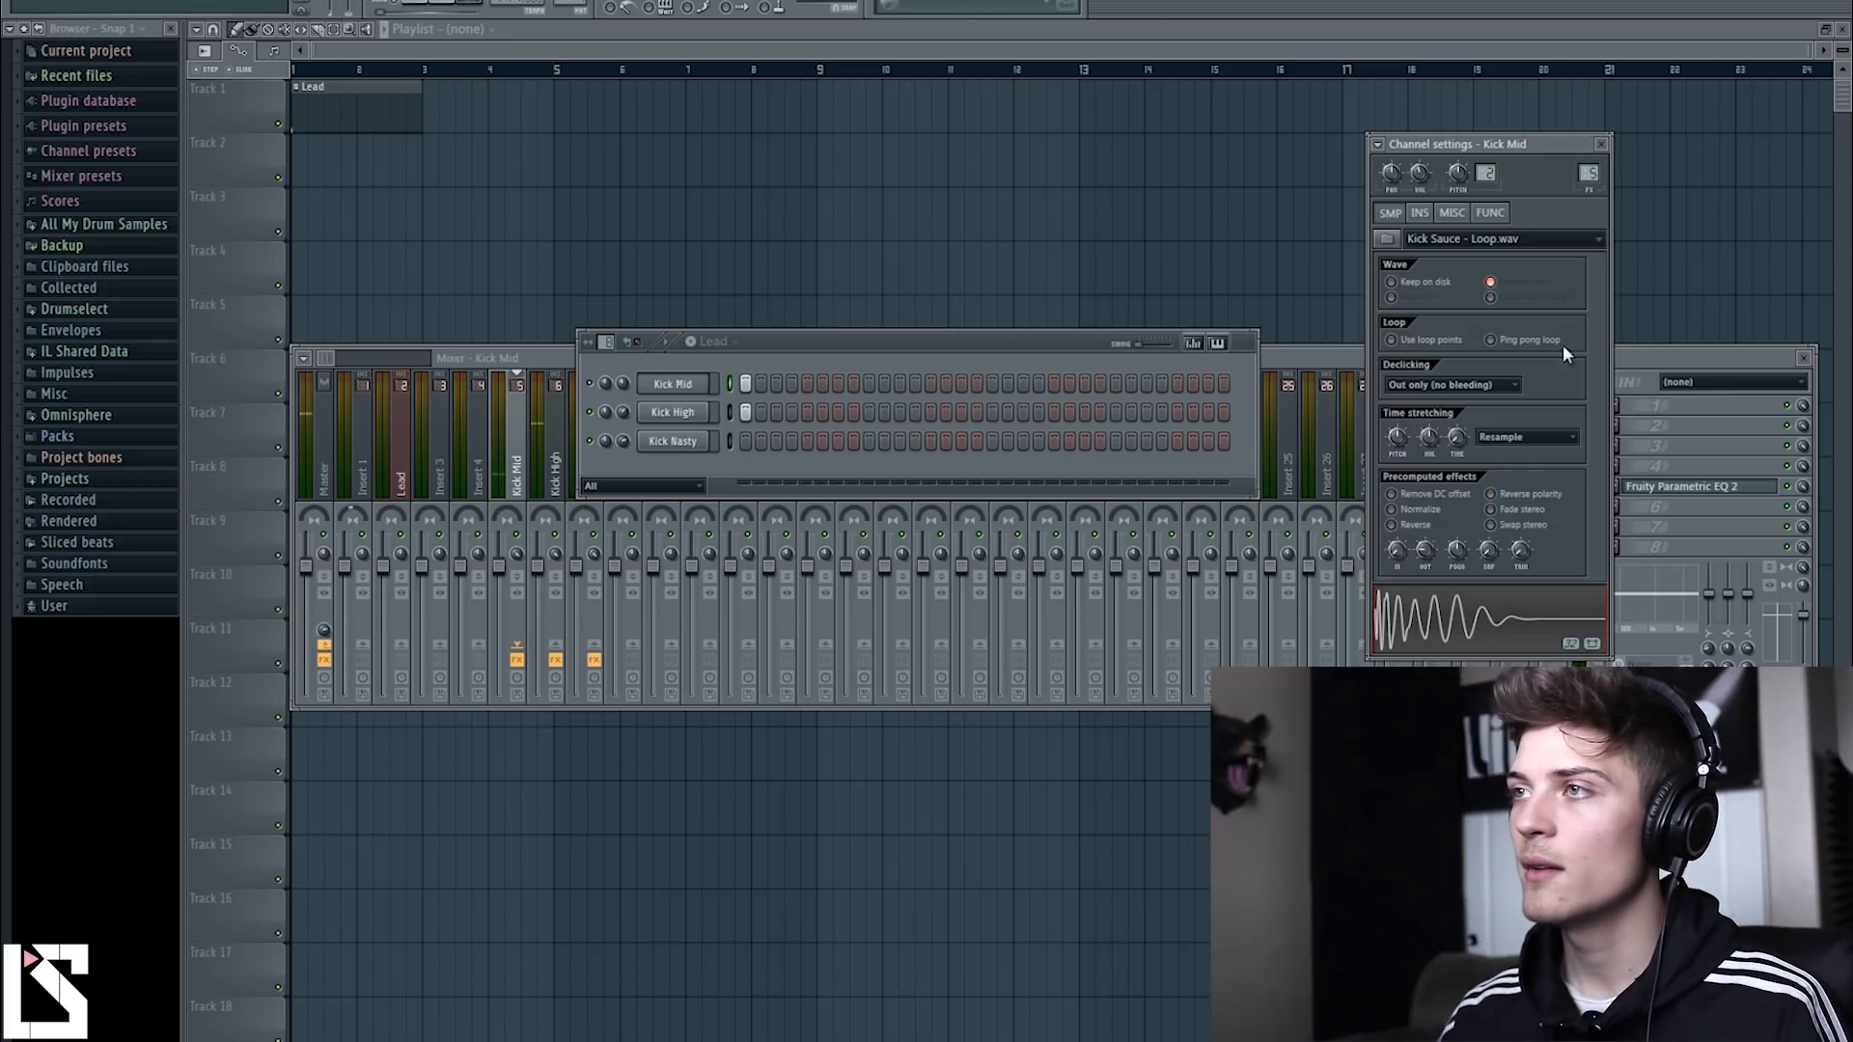
left_click(1601, 144)
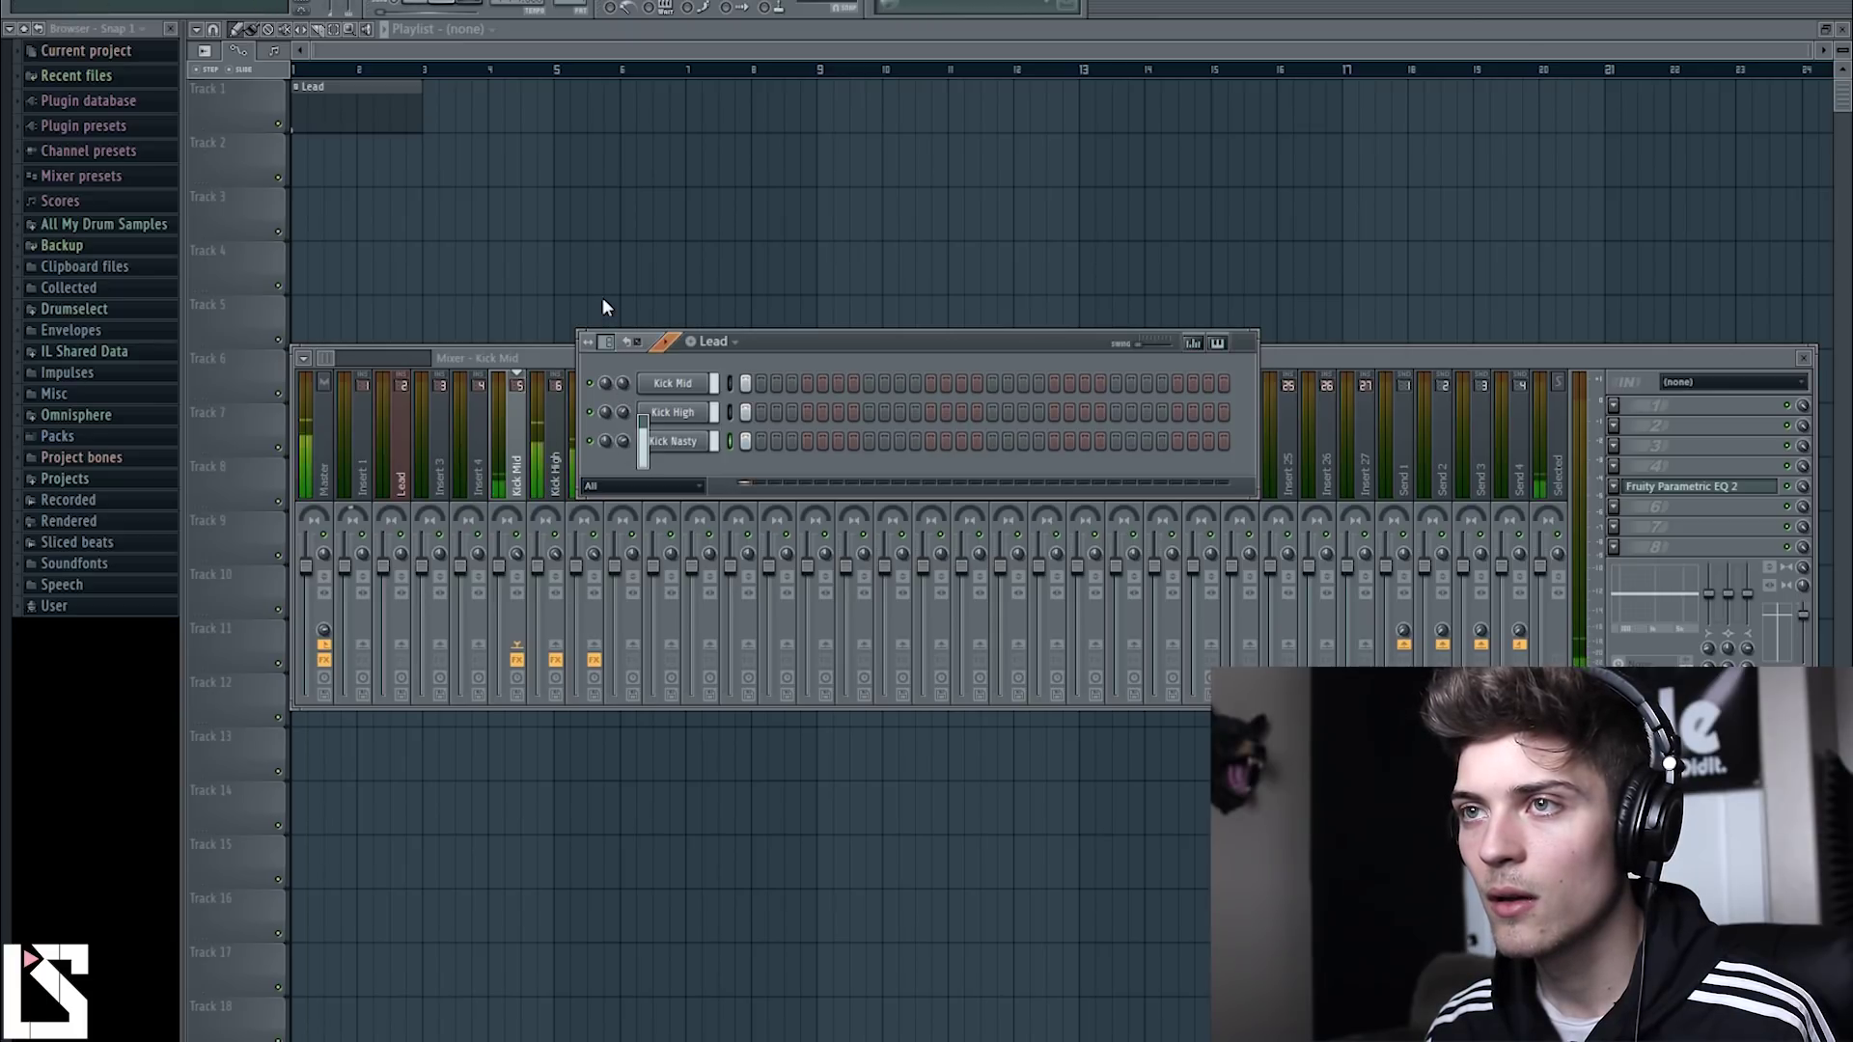
Reverse the polarity of the Kick Nasty sample and close its channel settings.
left_click(672, 441)
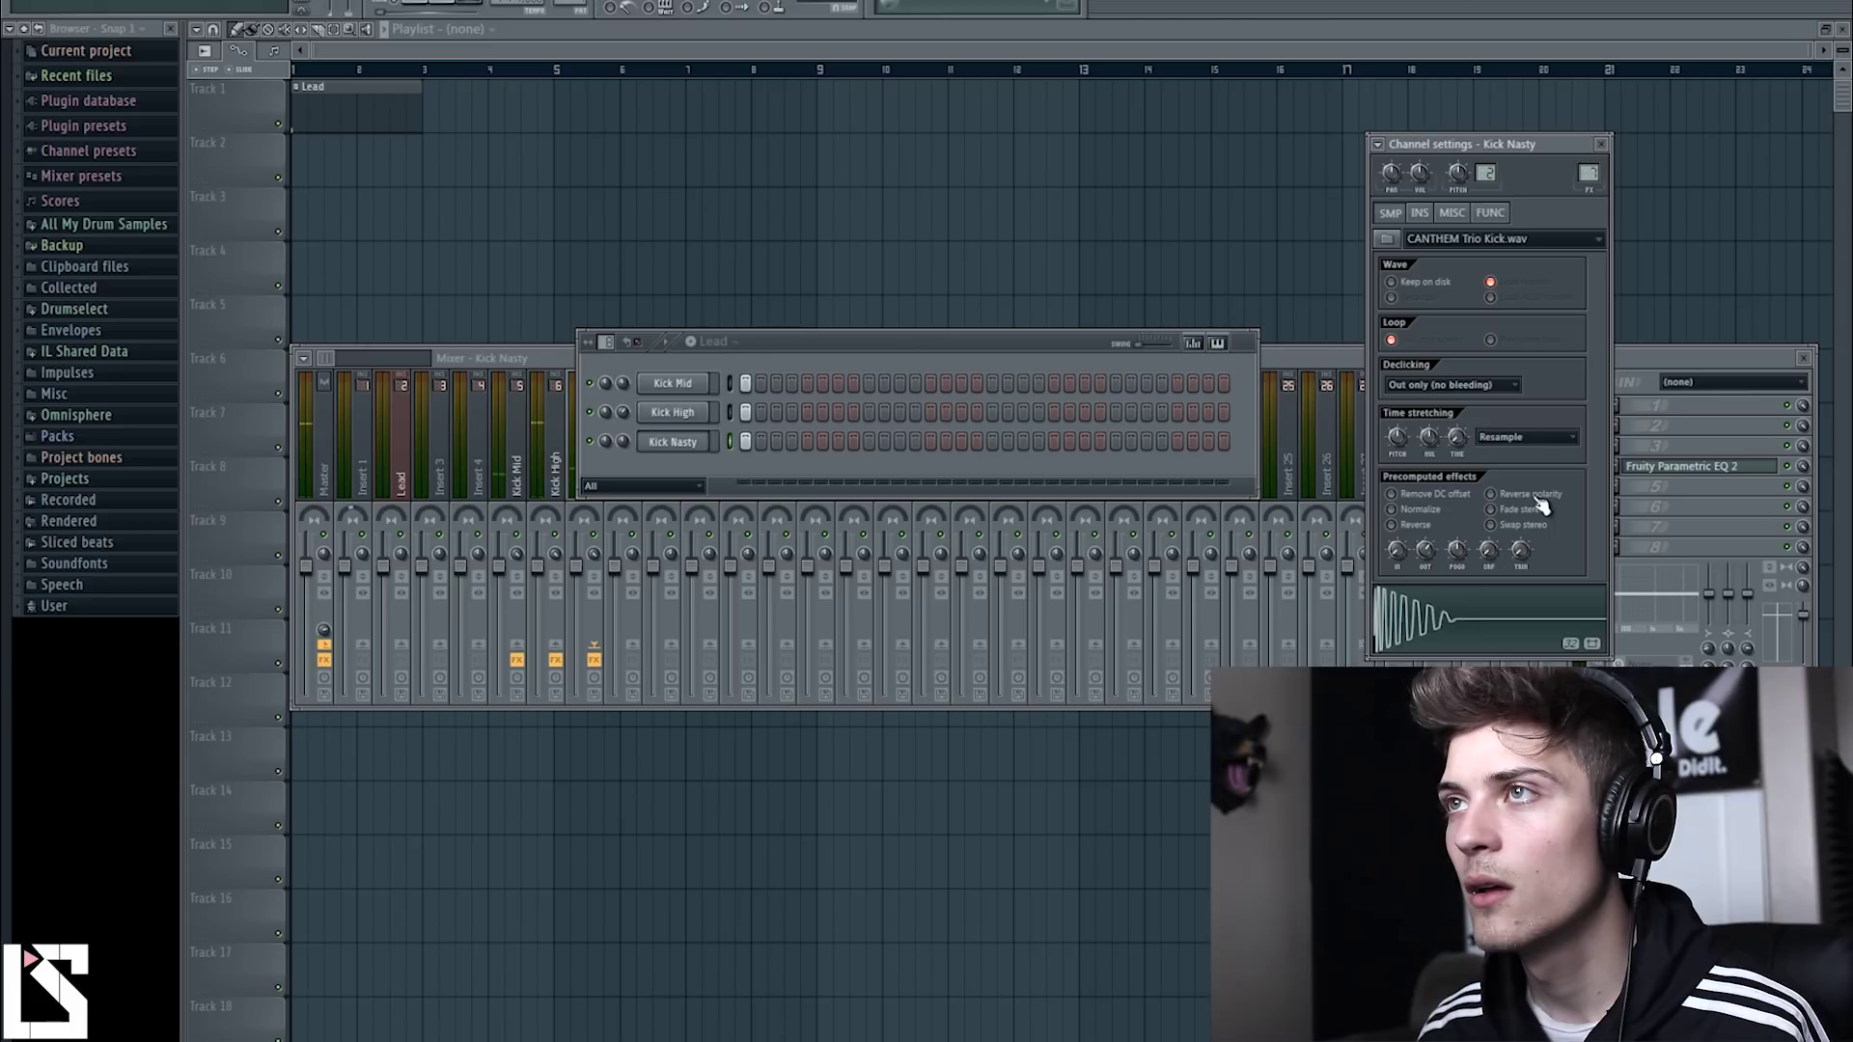
left_click(1539, 499)
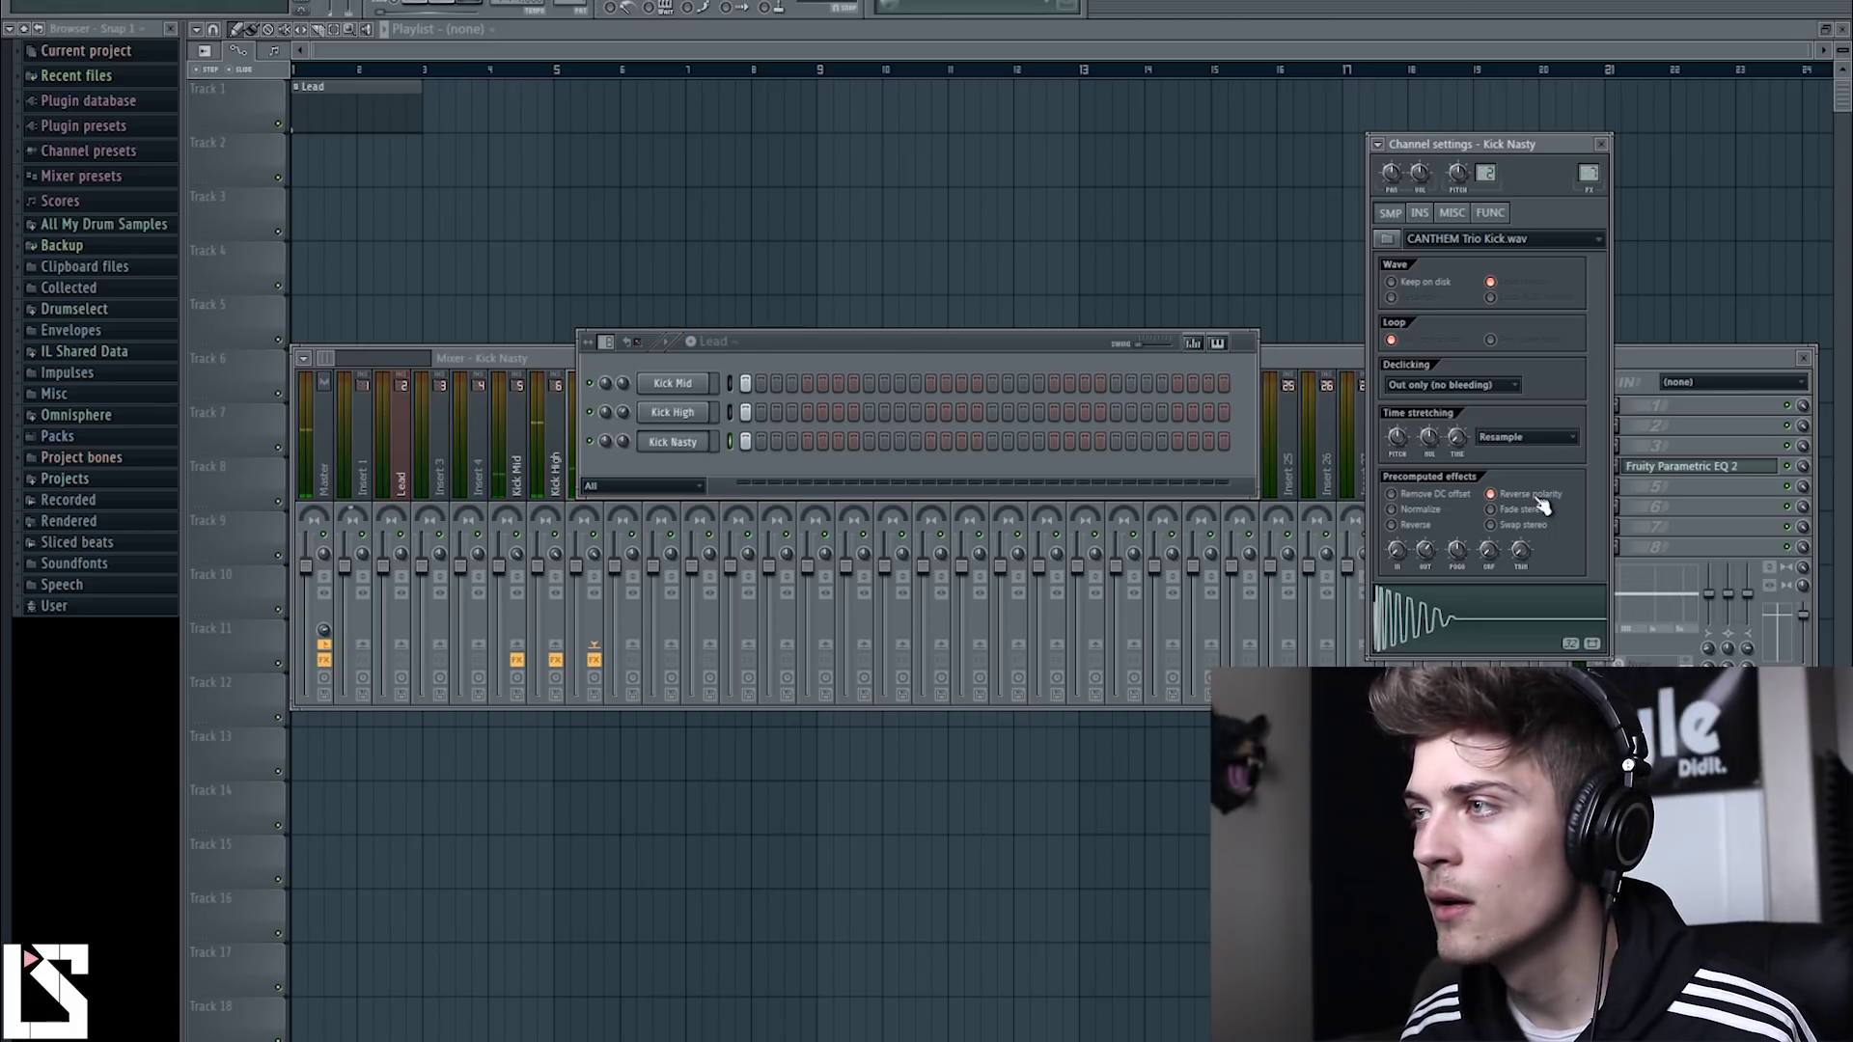
left_click(1604, 147)
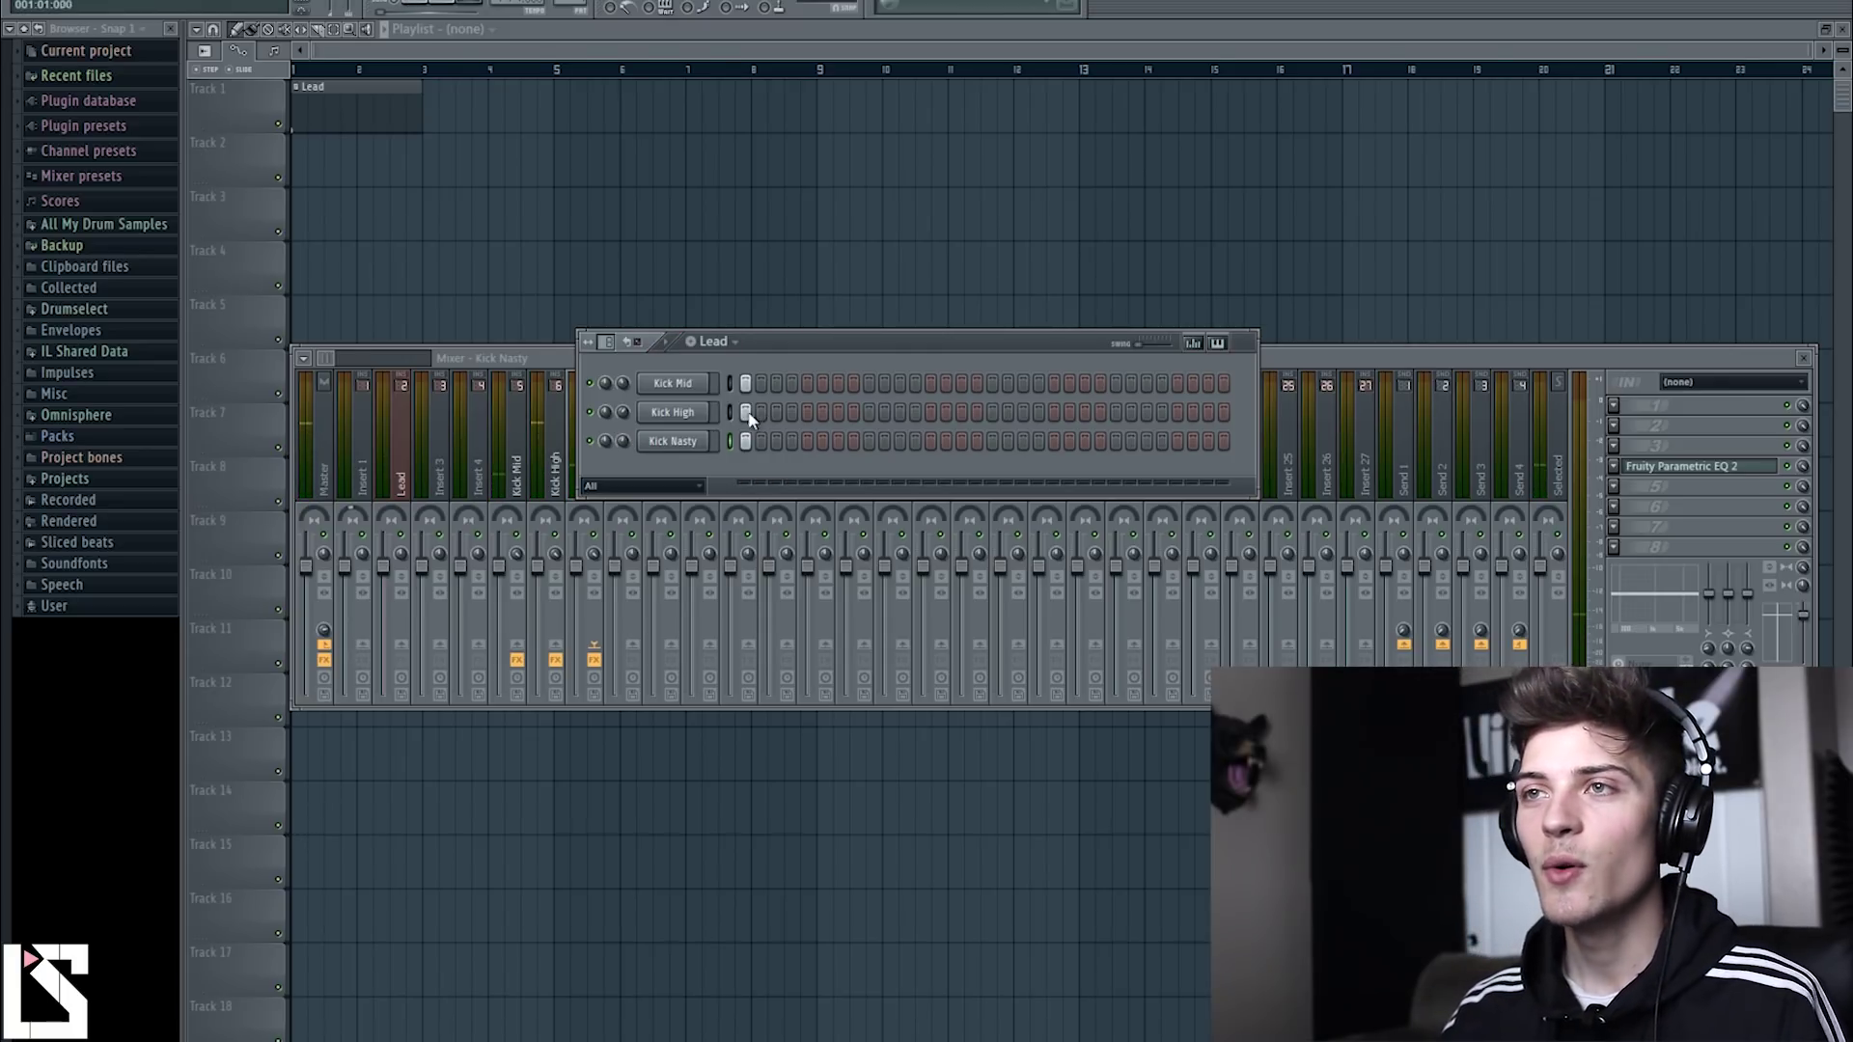
Audition Kick High and Kick Nasty, raise the band 7 low-pass cutoff slightly in the Kick Nasty EQ and close it.
left_click(692, 419)
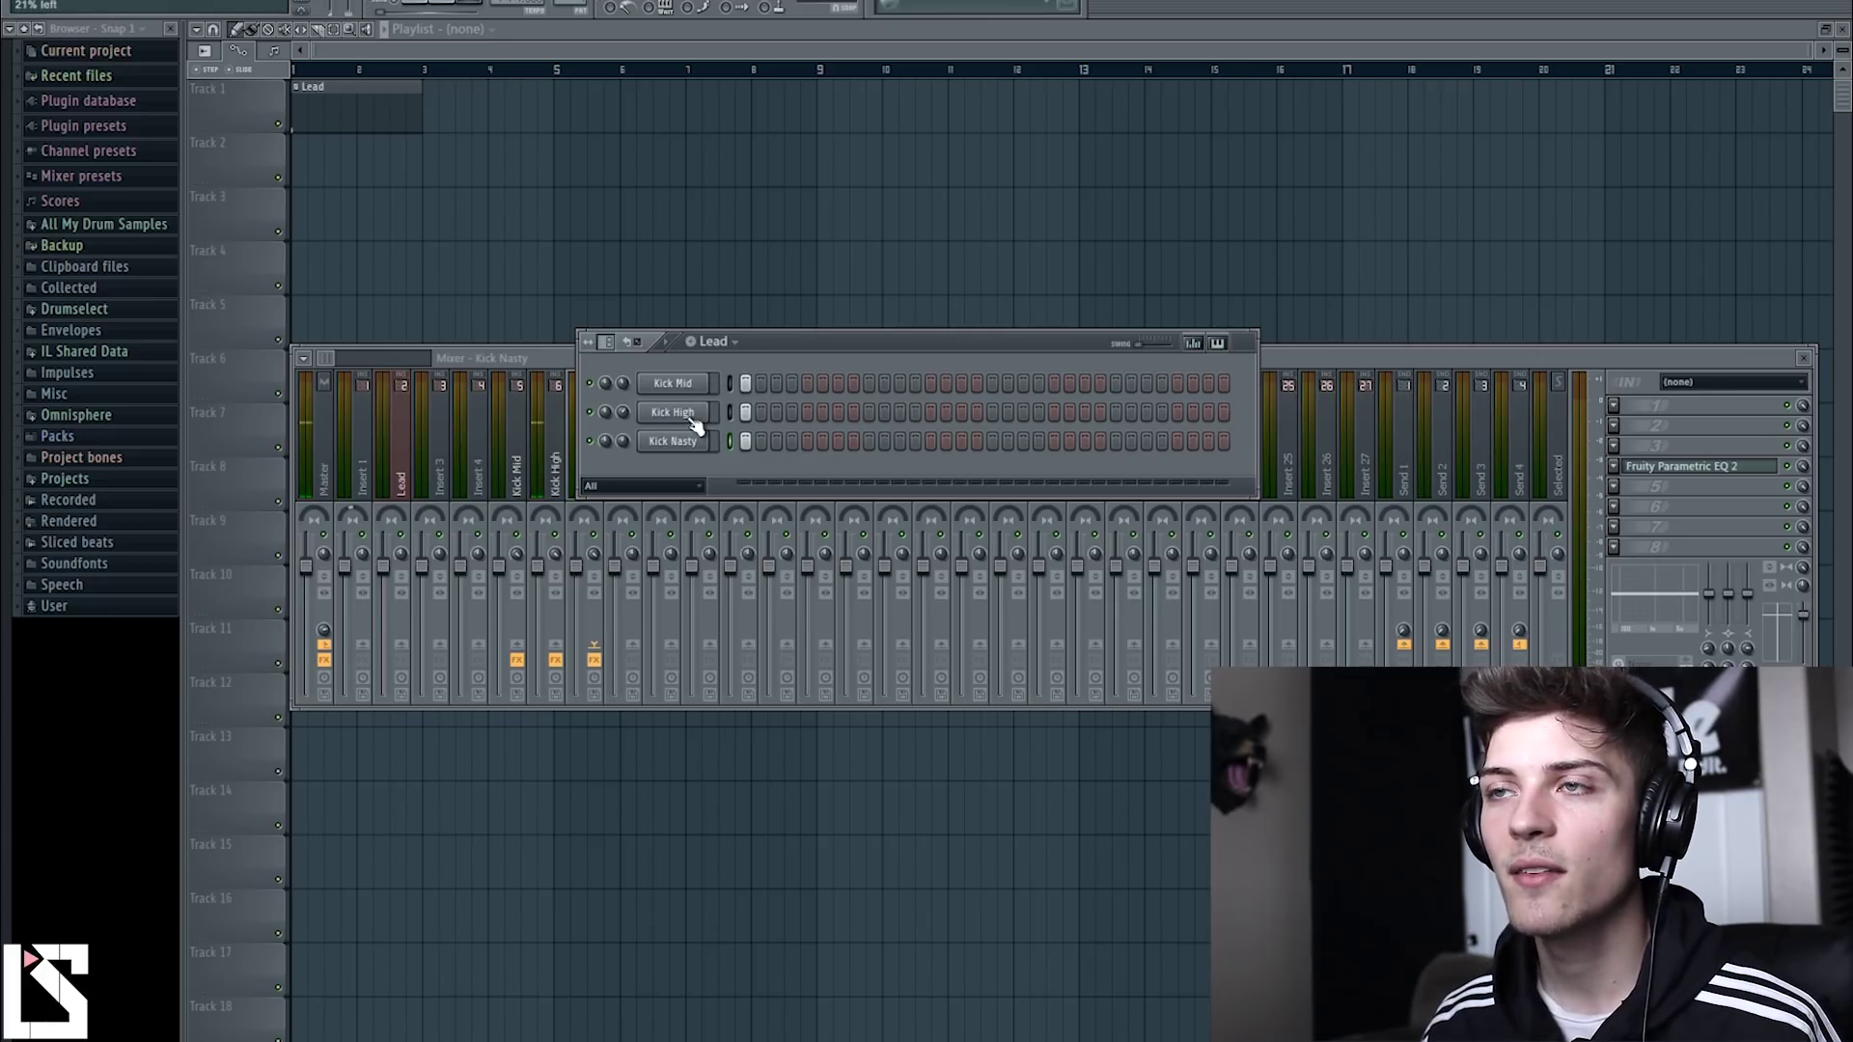
left_click(688, 442)
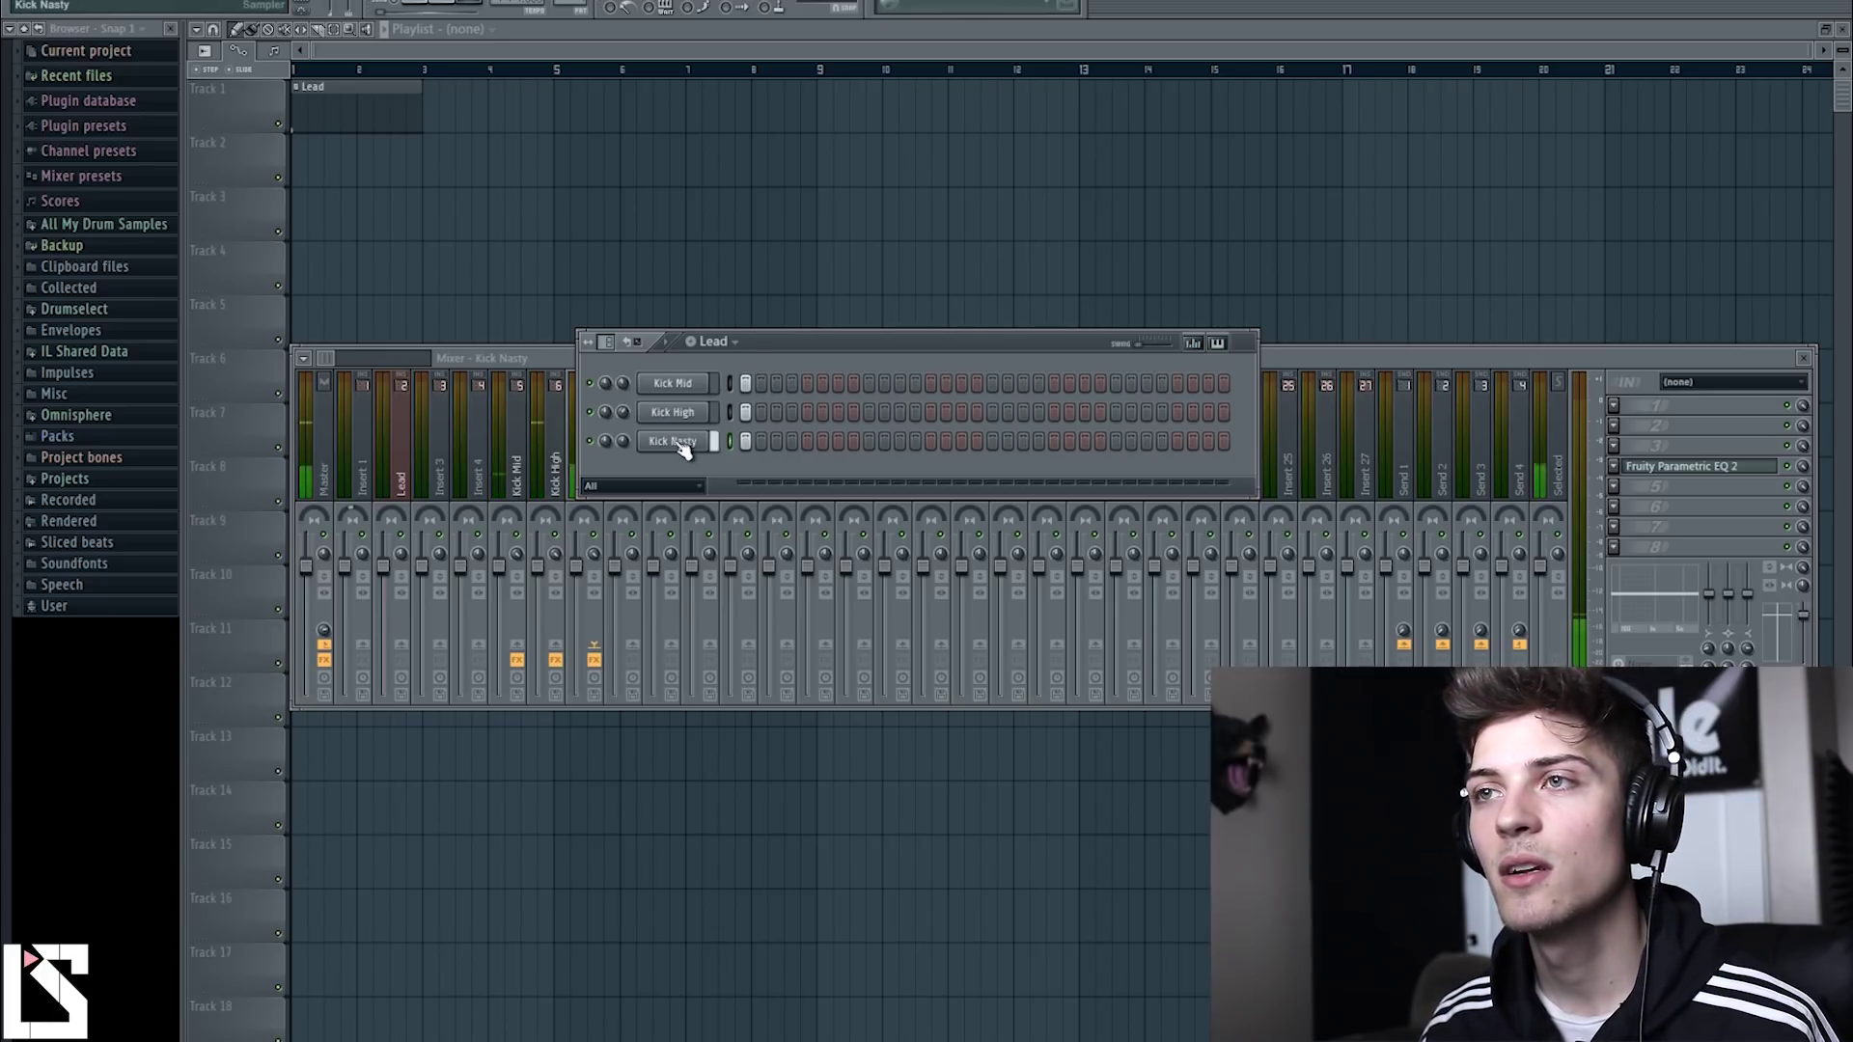
left_click(574, 478)
left_click_drag(758, 339, 869, 152)
left_click(1684, 469)
mouse_move(479, 450)
left_mouse_down()
mouse_move(401, 454)
mouse_move(487, 464)
left_mouse_up()
left_click(932, 295)
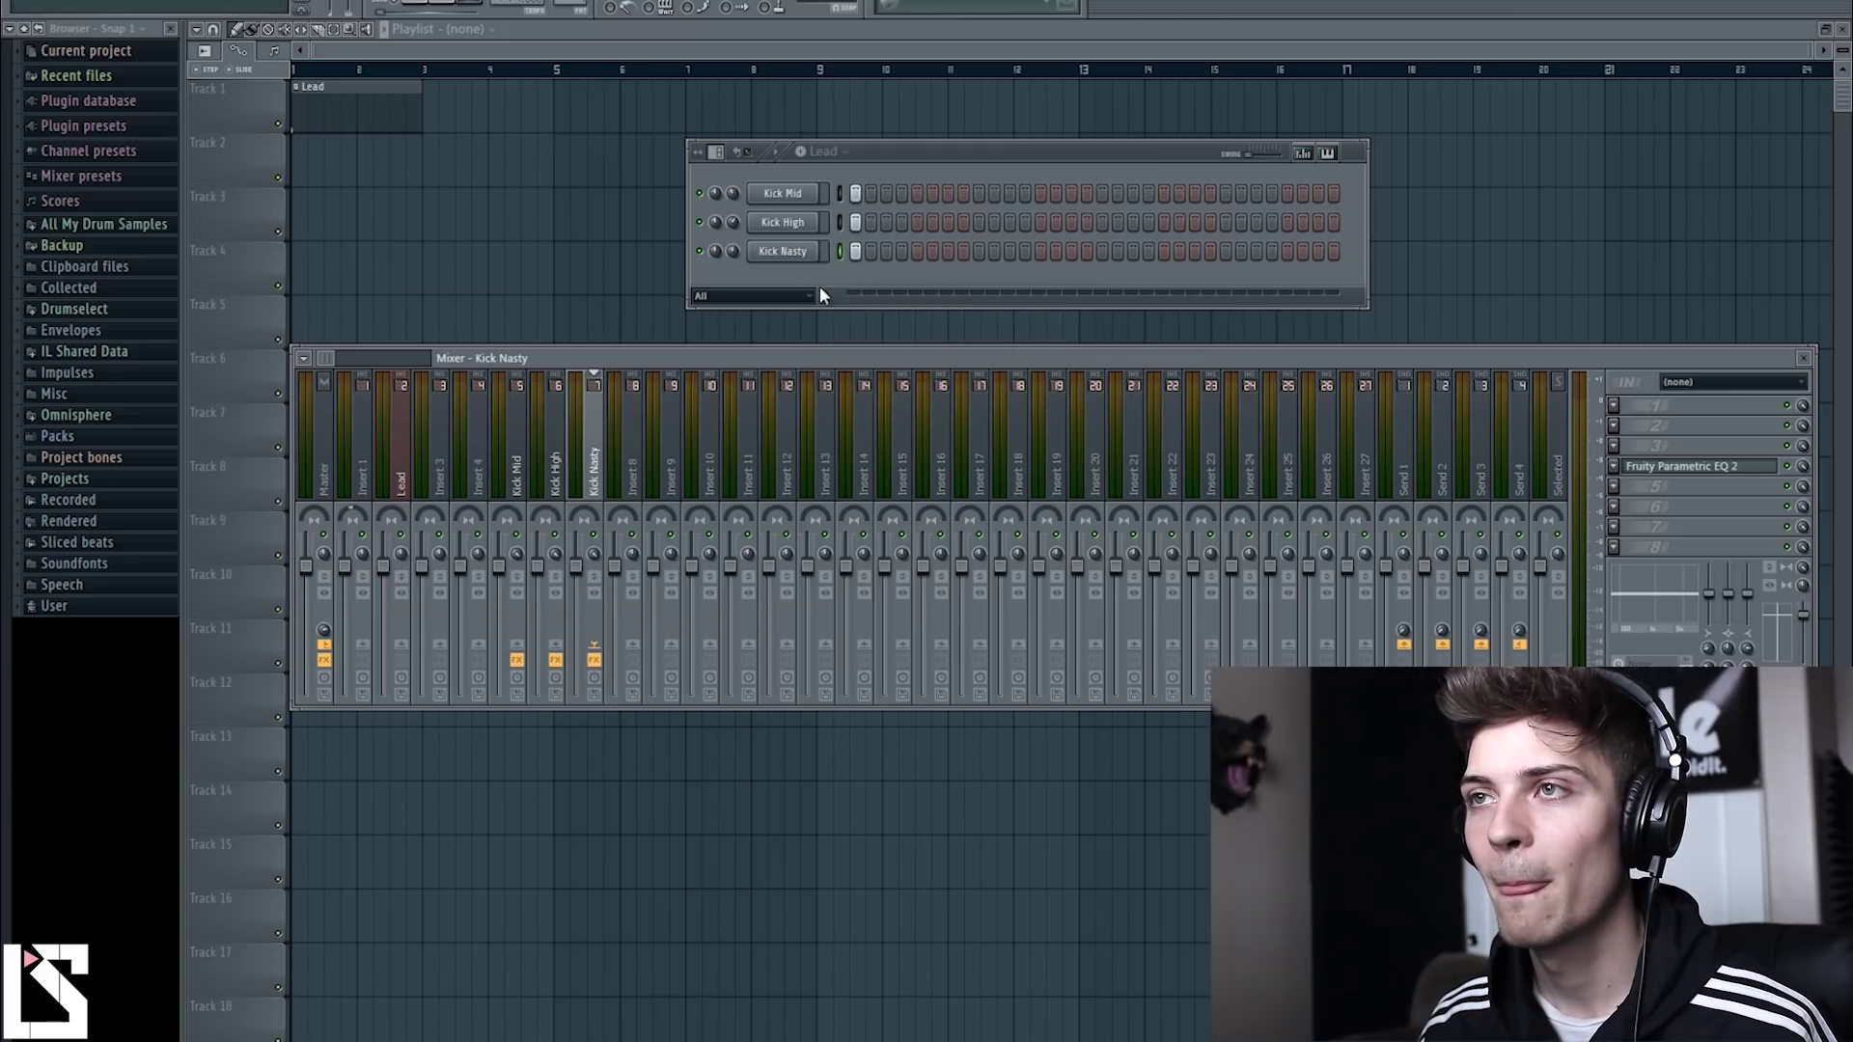
Toggle the Kick Nasty channel's mute to compare the layers and nudge its channel volume up slightly.
left_click(704, 252)
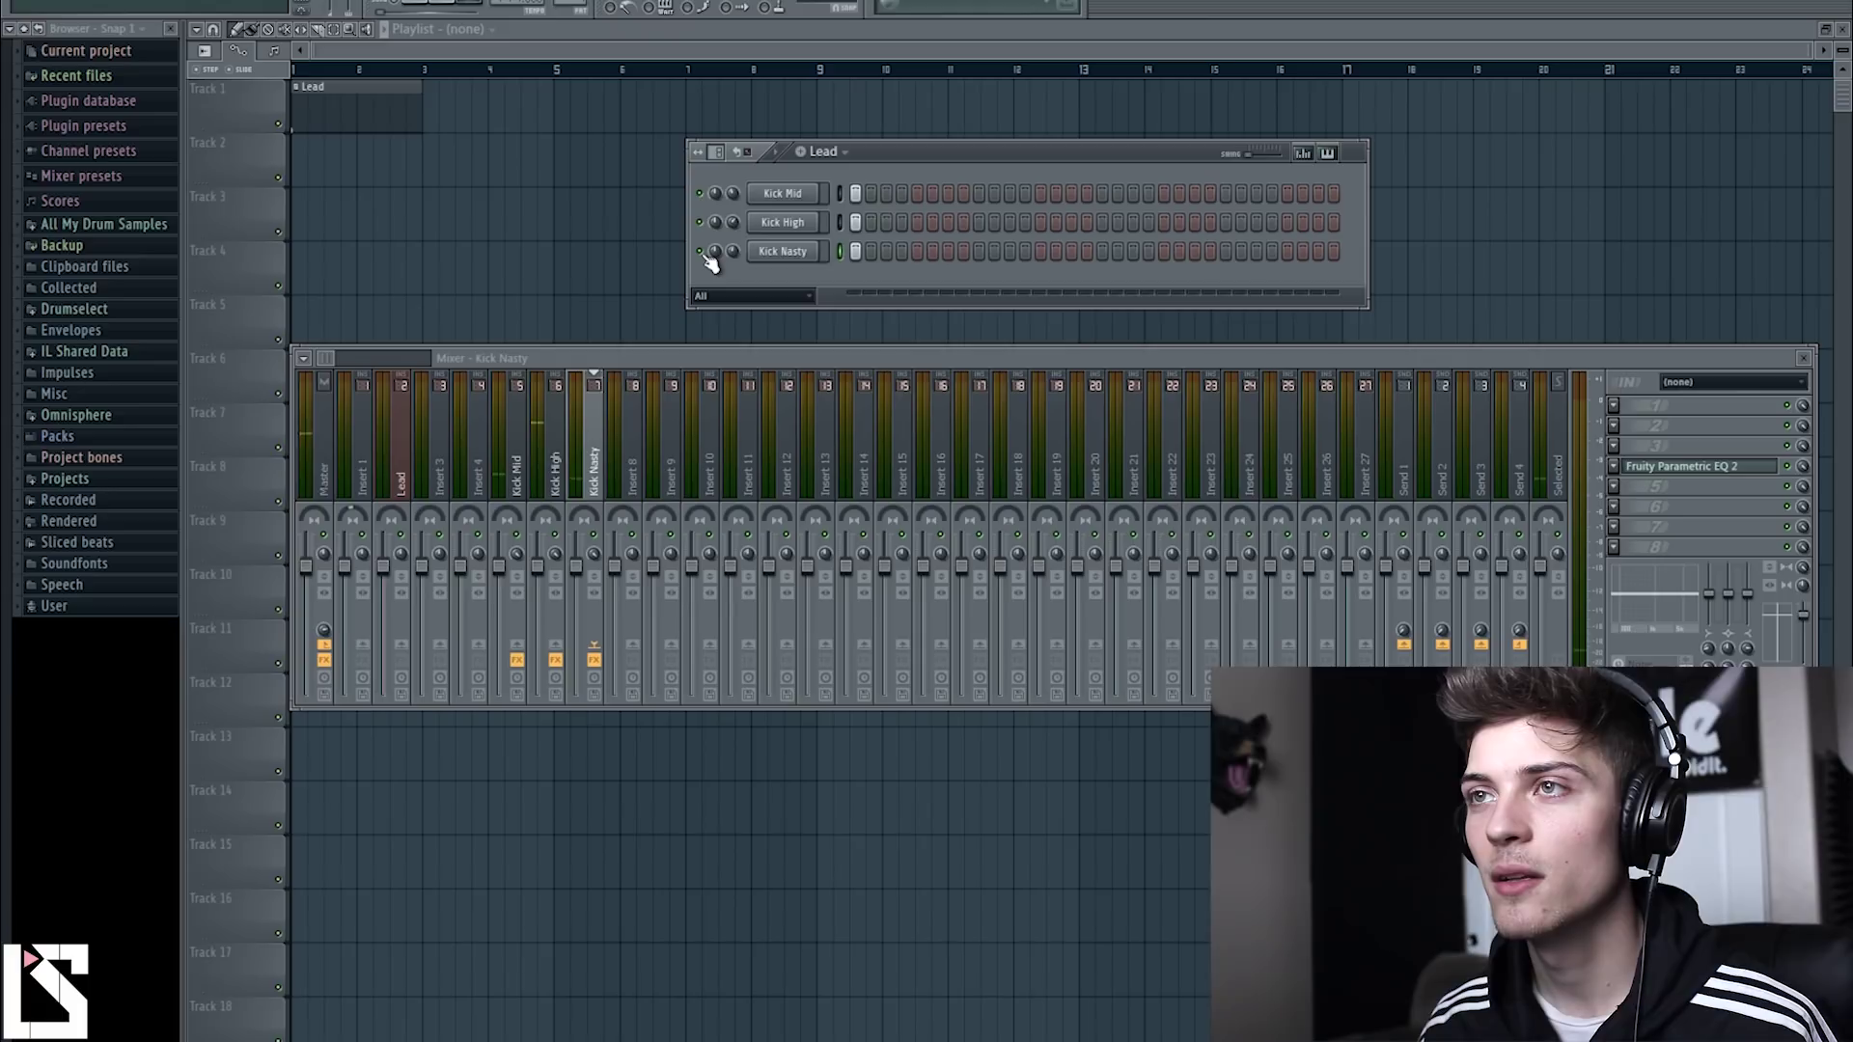
left_click_drag(727, 253, 727, 249)
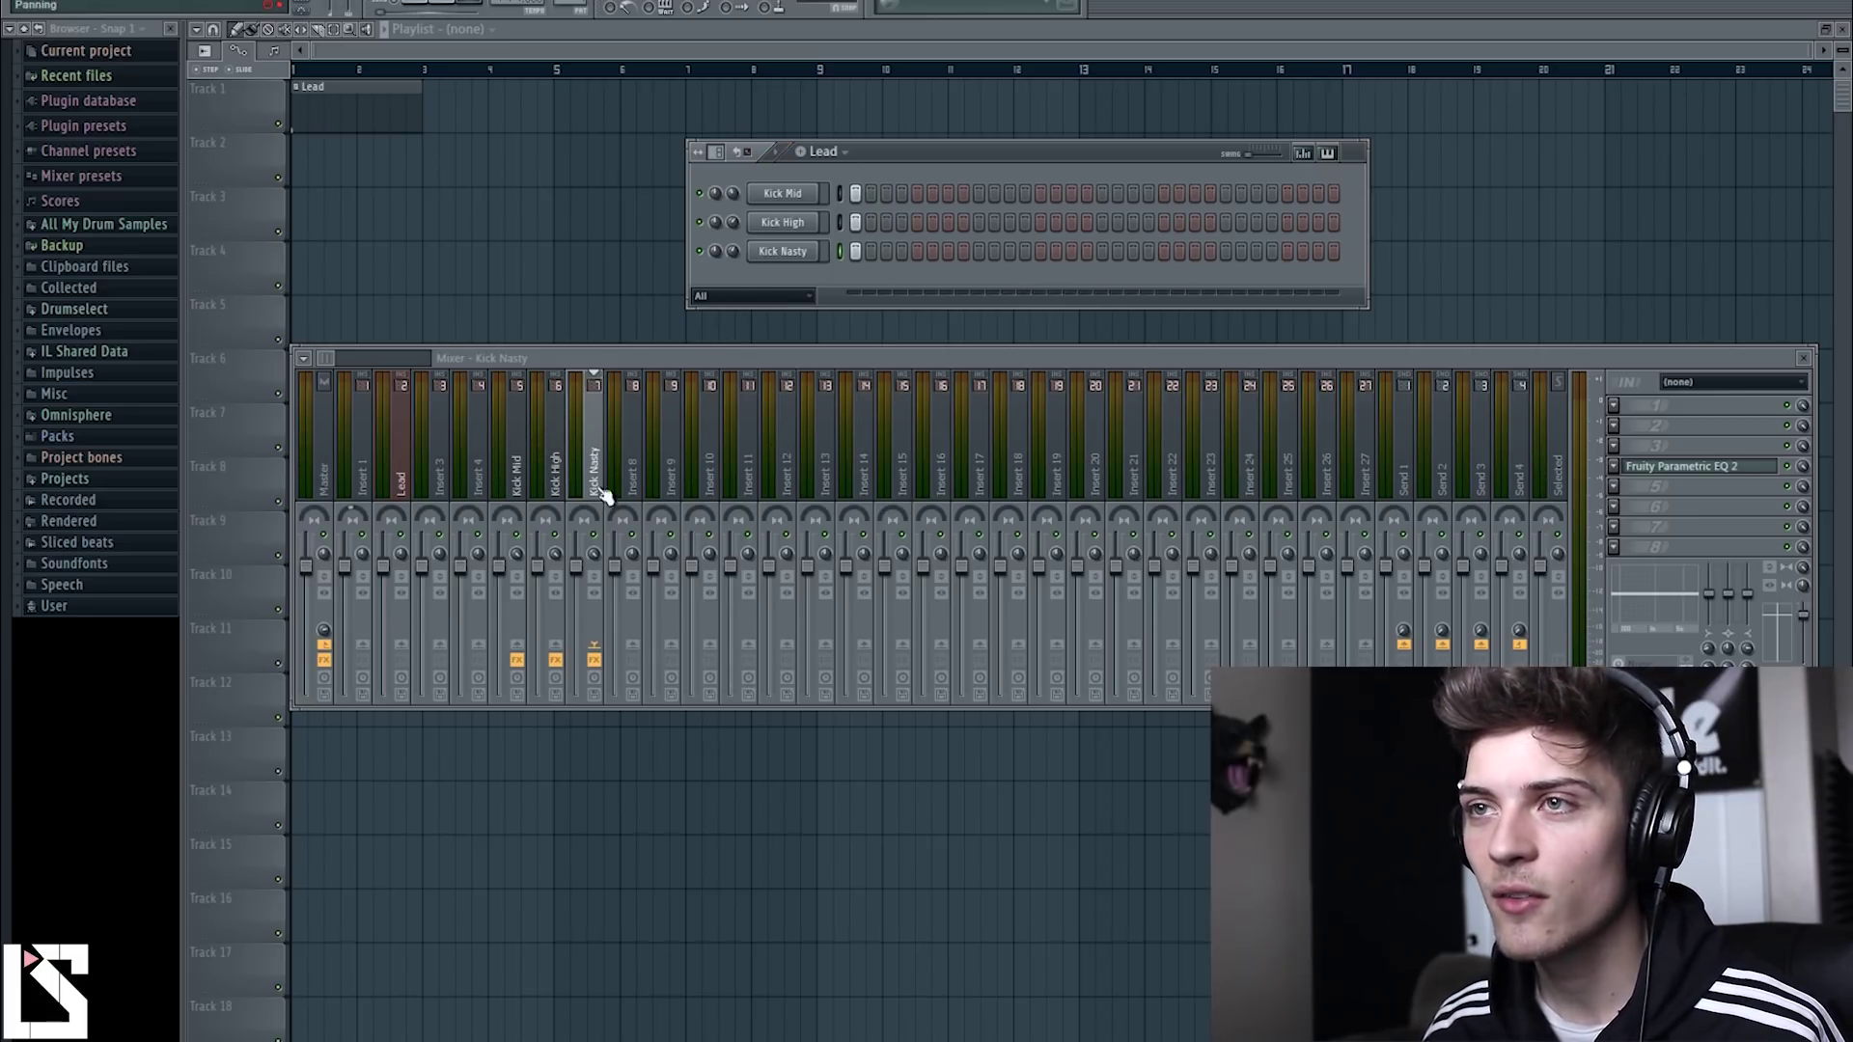
Rename mixer track Insert 16 to "Kick Buss" and give it an olive-green colour.
left_click(518, 457)
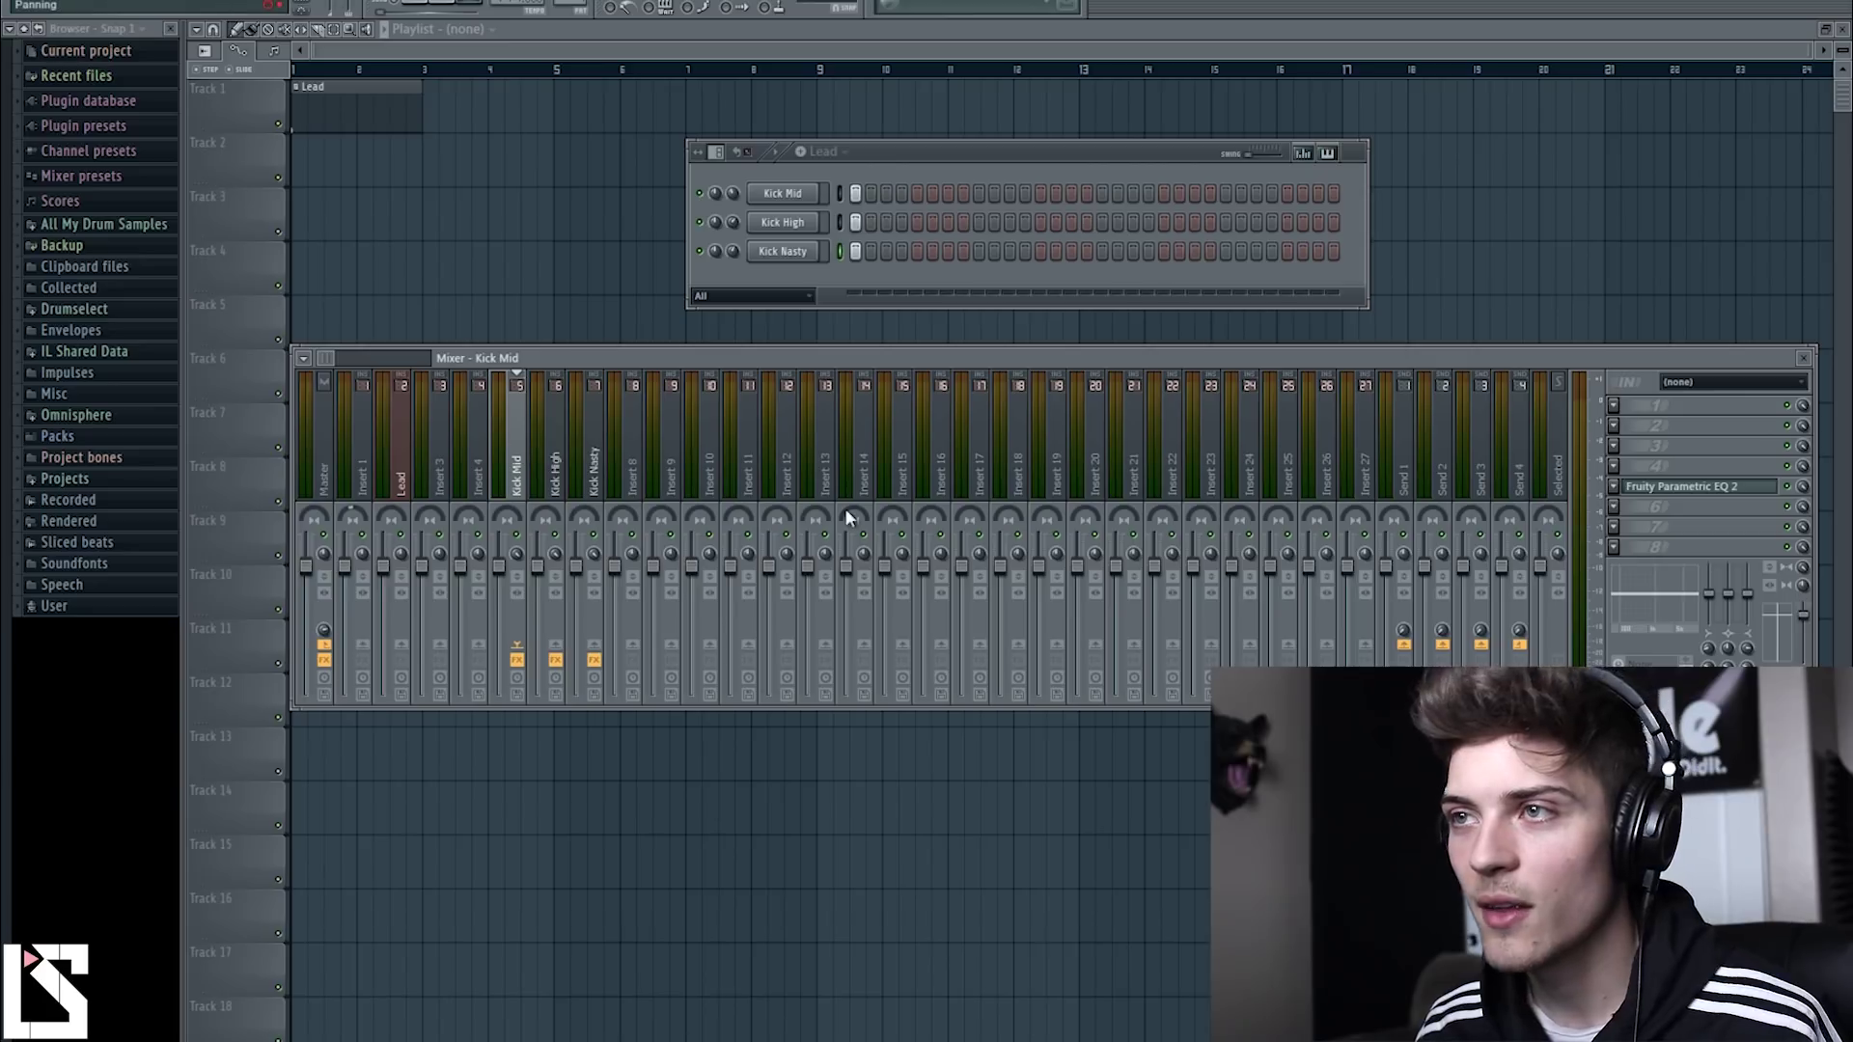
left_click(907, 469)
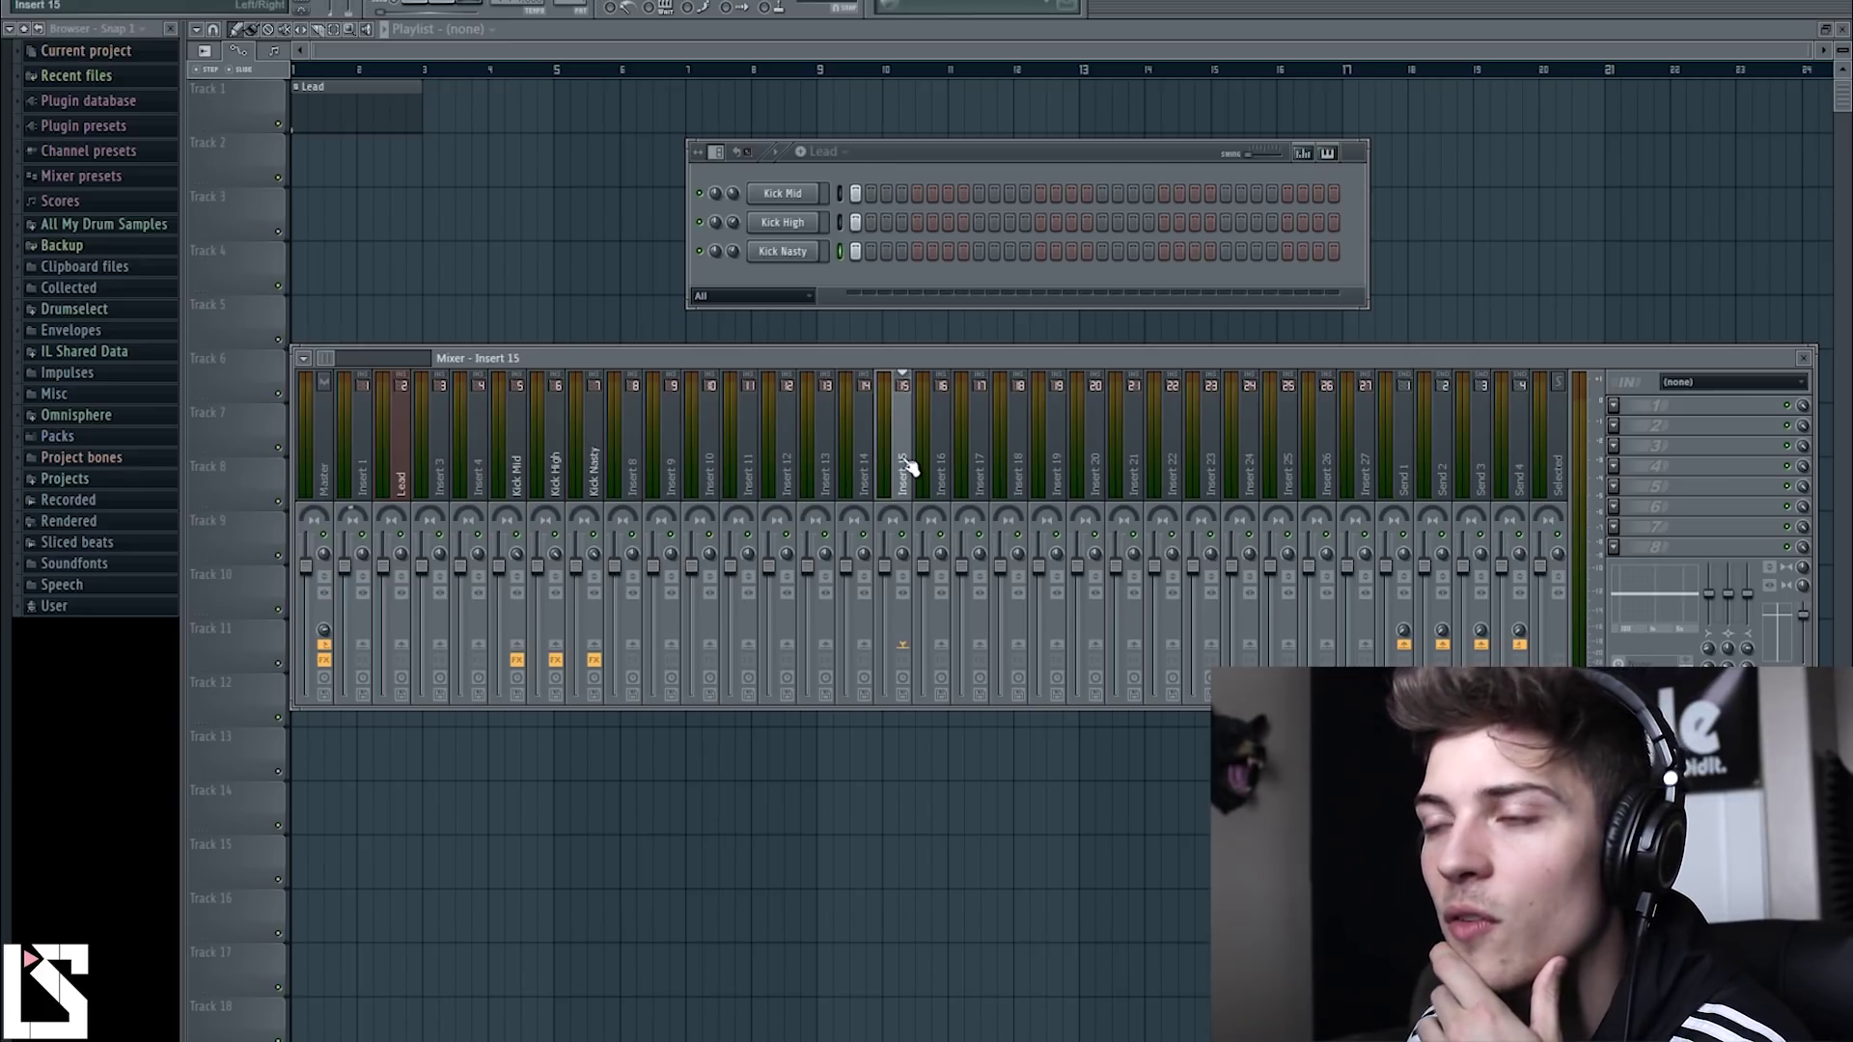
left_click(521, 468)
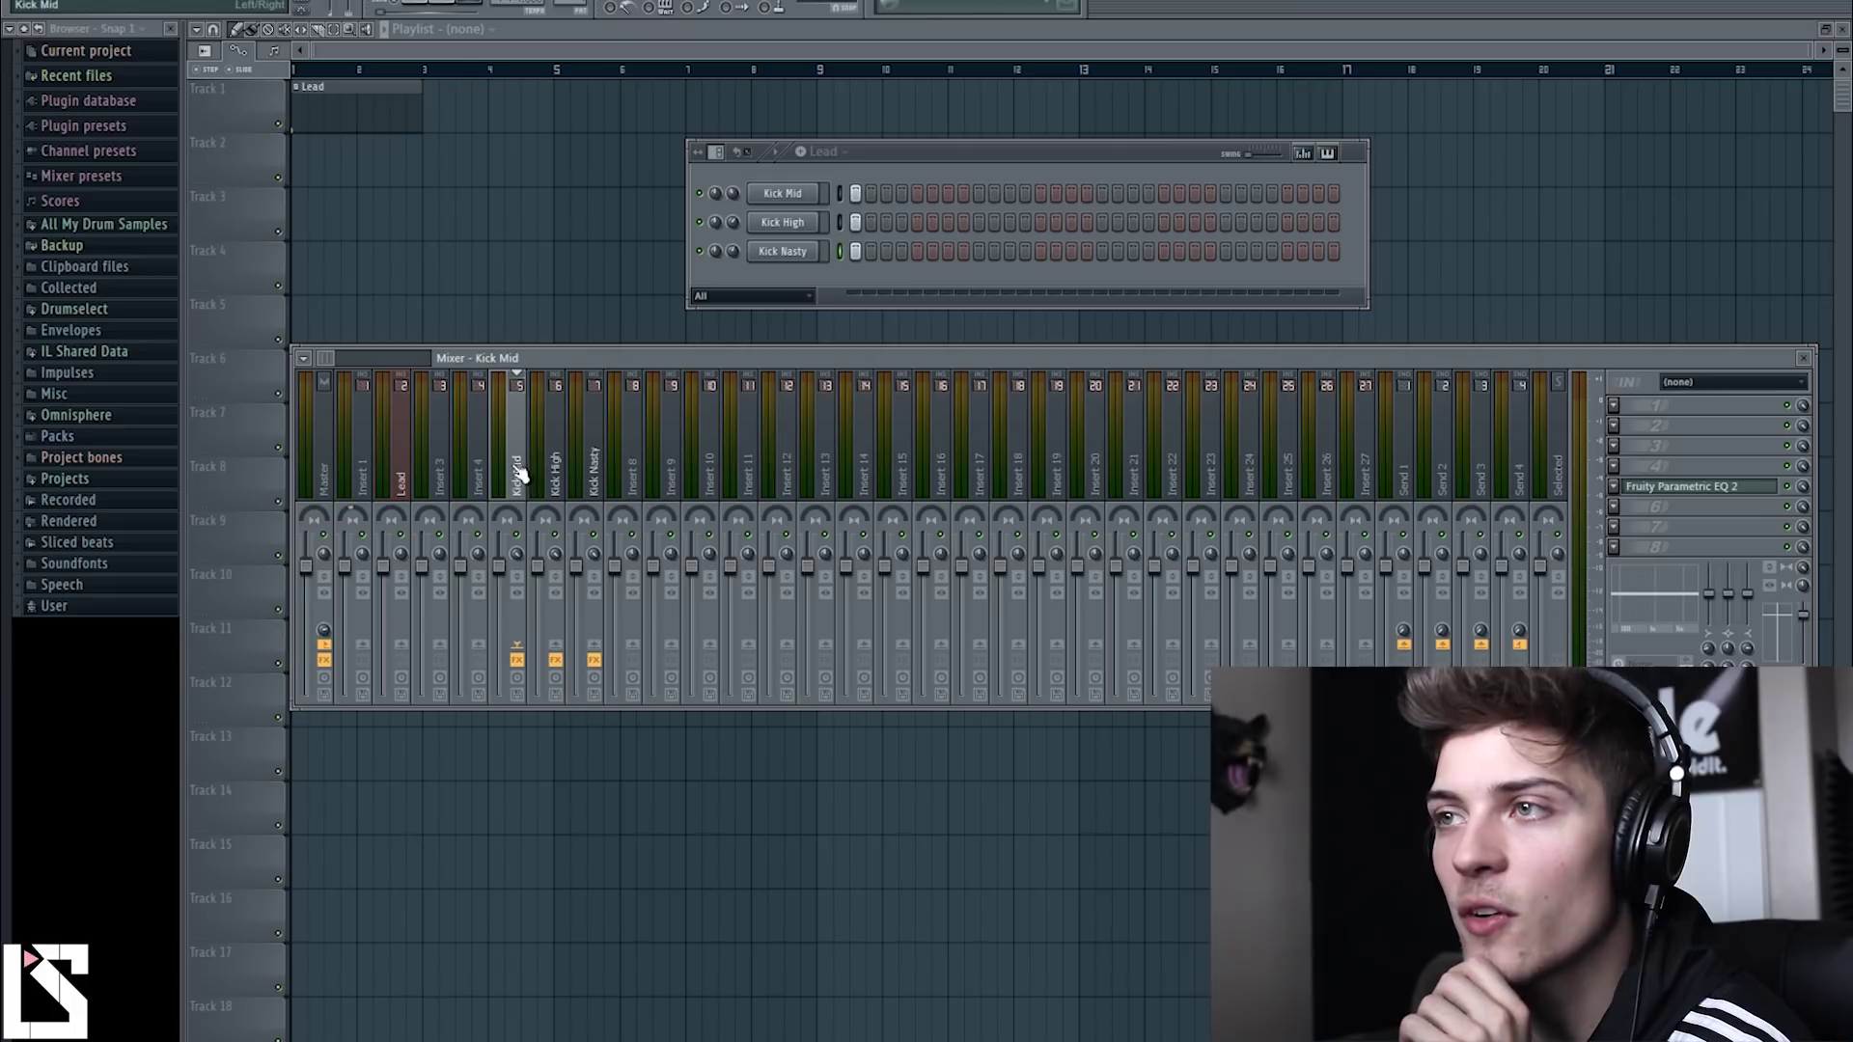
right_click(938, 475)
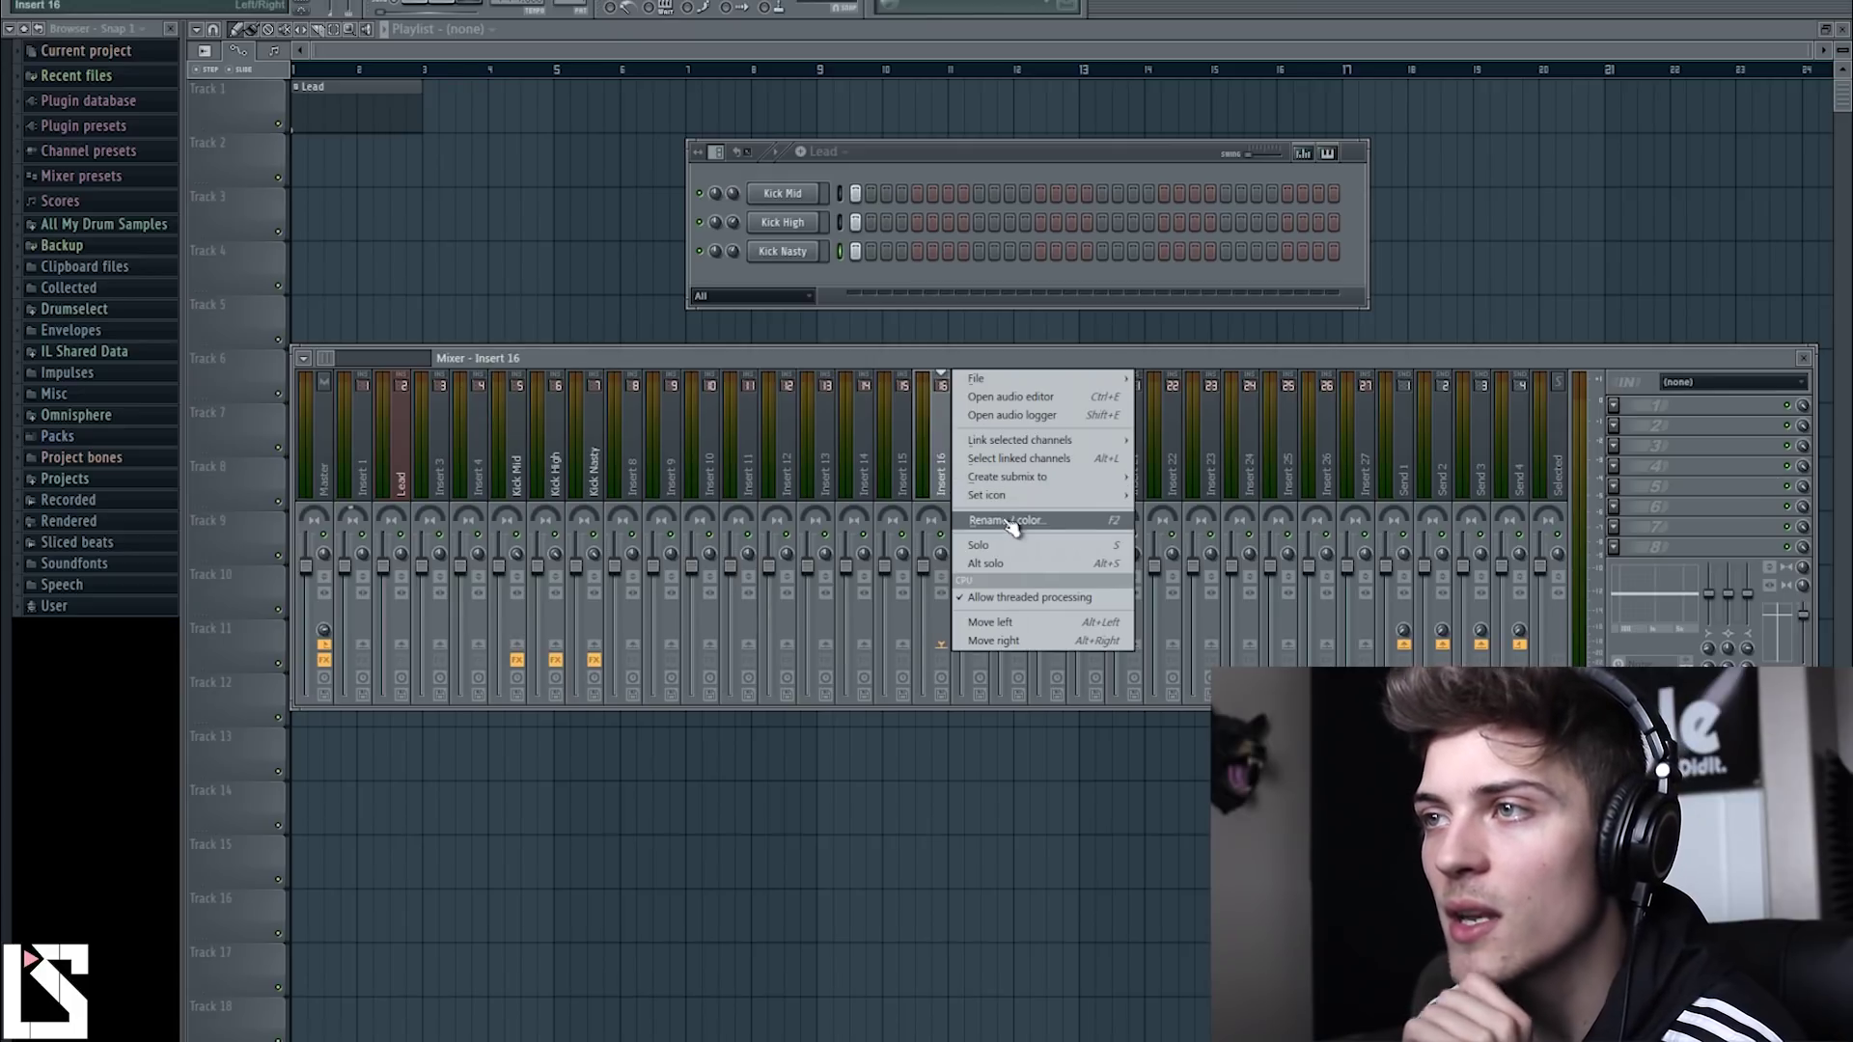
left_click(1008, 523)
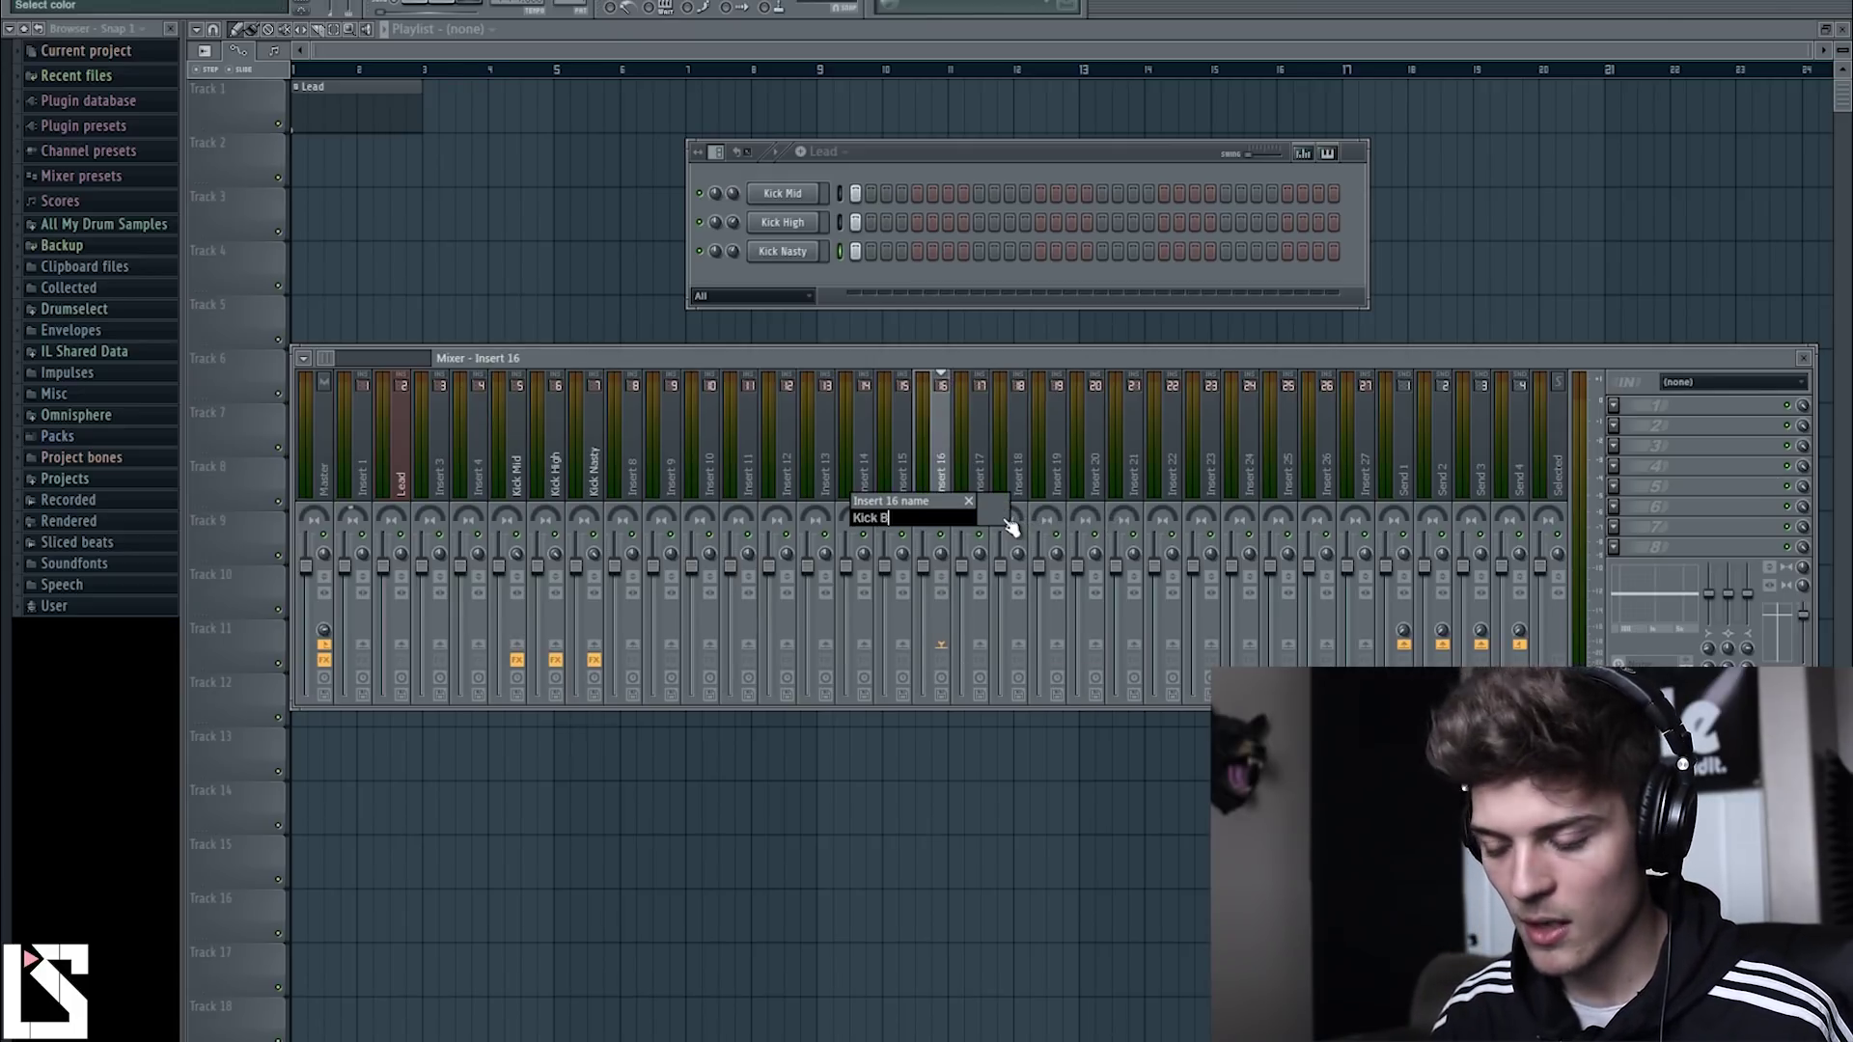
type("Kick Buss")
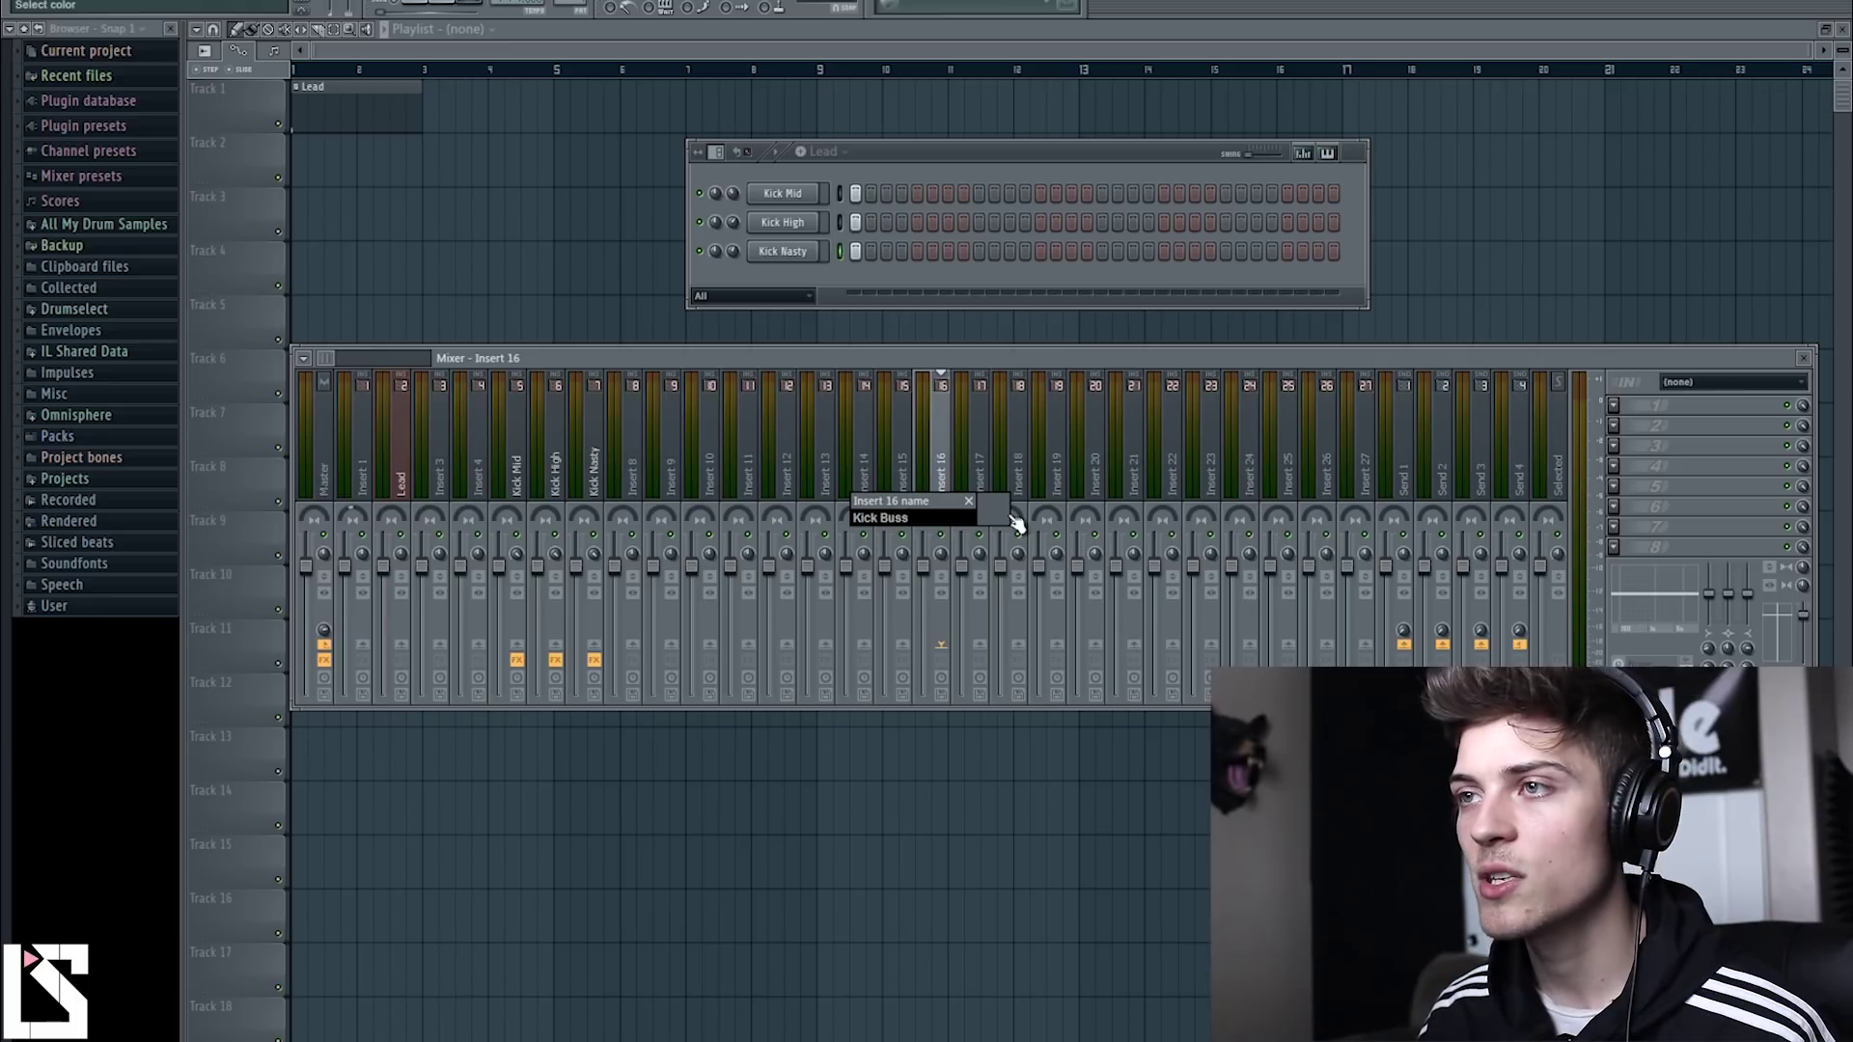
left_click(1013, 520)
left_click(1272, 544)
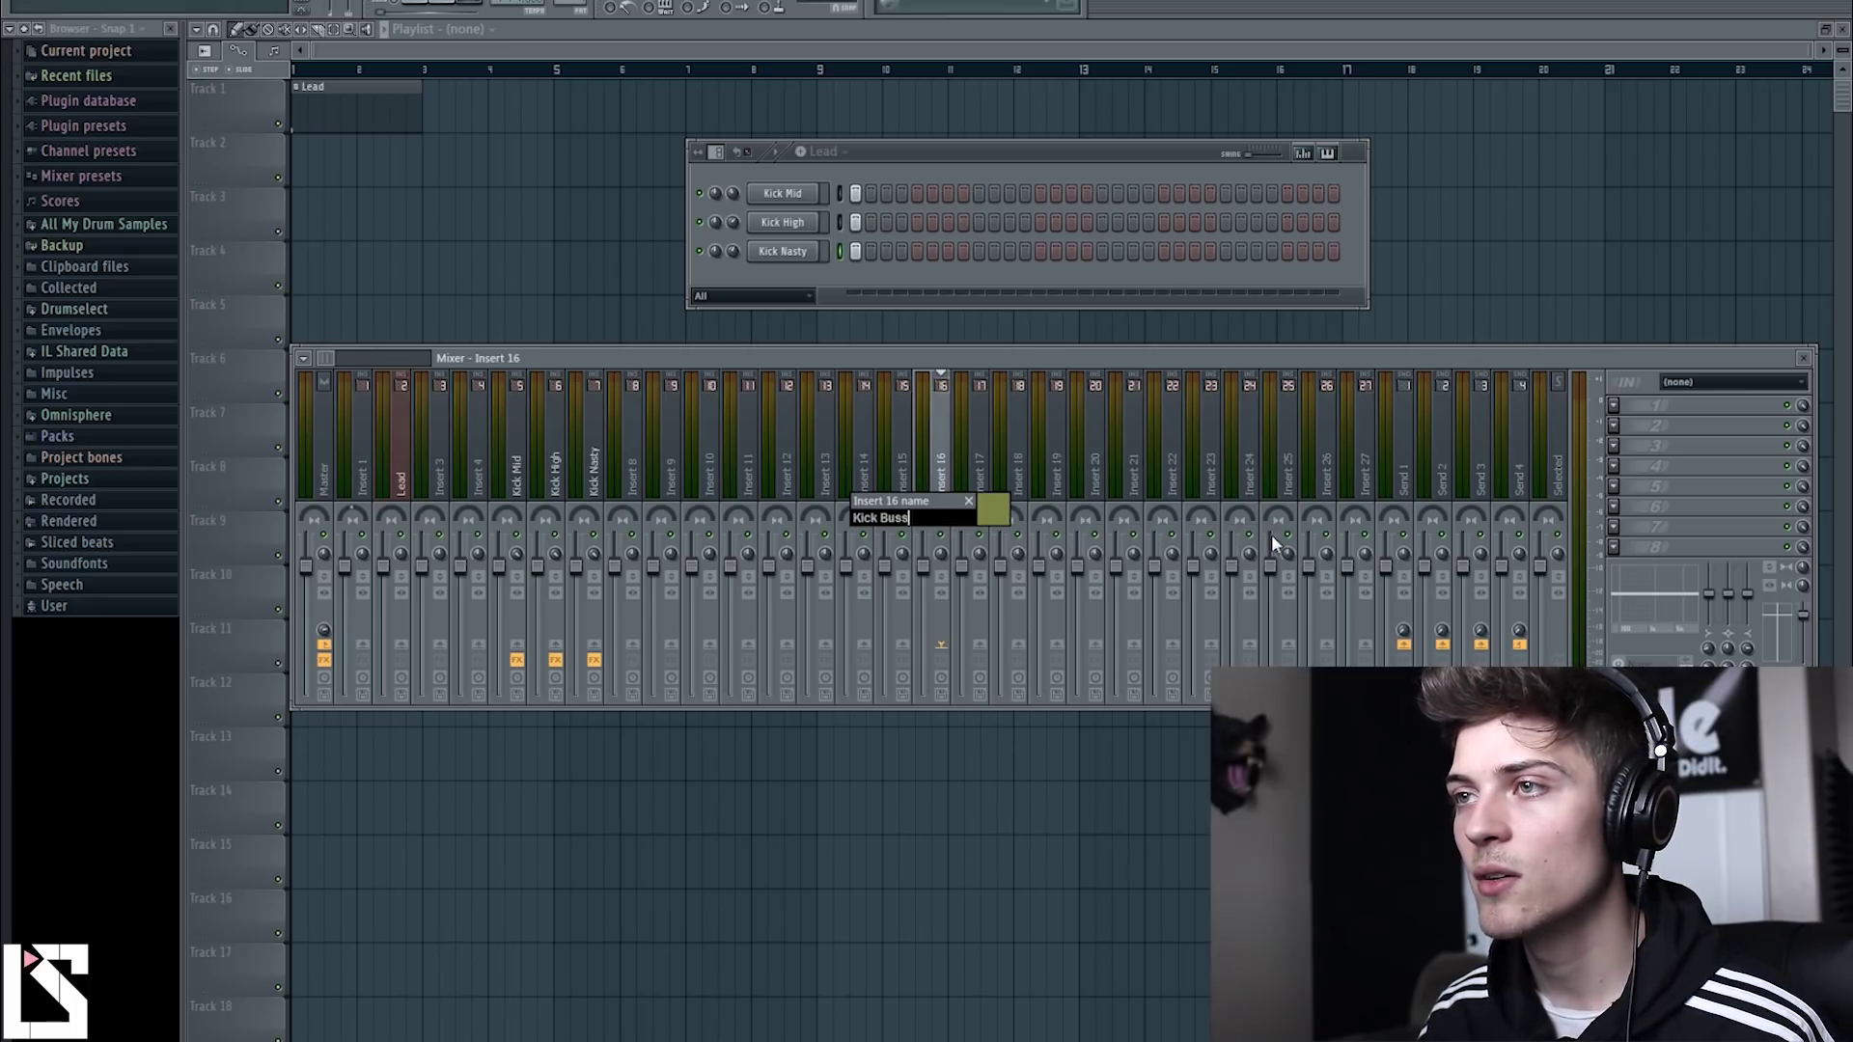
key("Return")
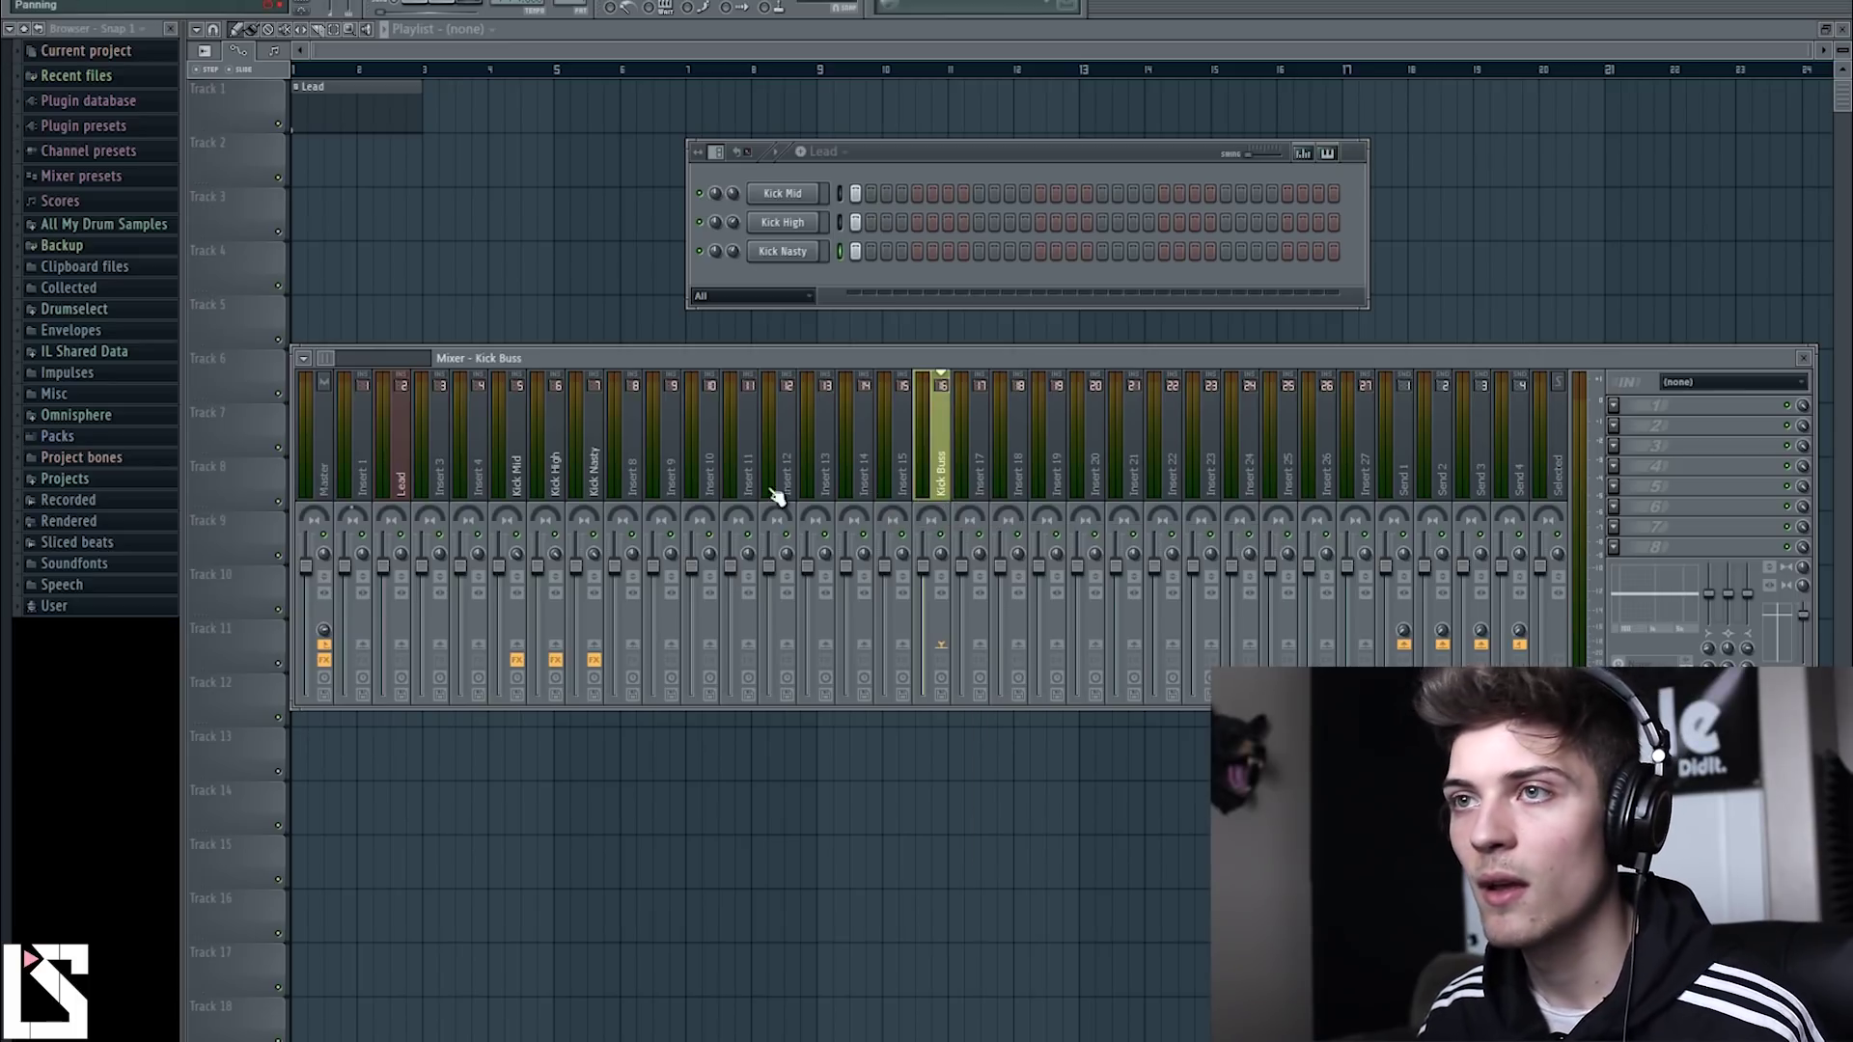
Route the Kick Mid, Kick High and Kick Nasty mixer tracks to the Kick Buss track.
left_click(516, 472)
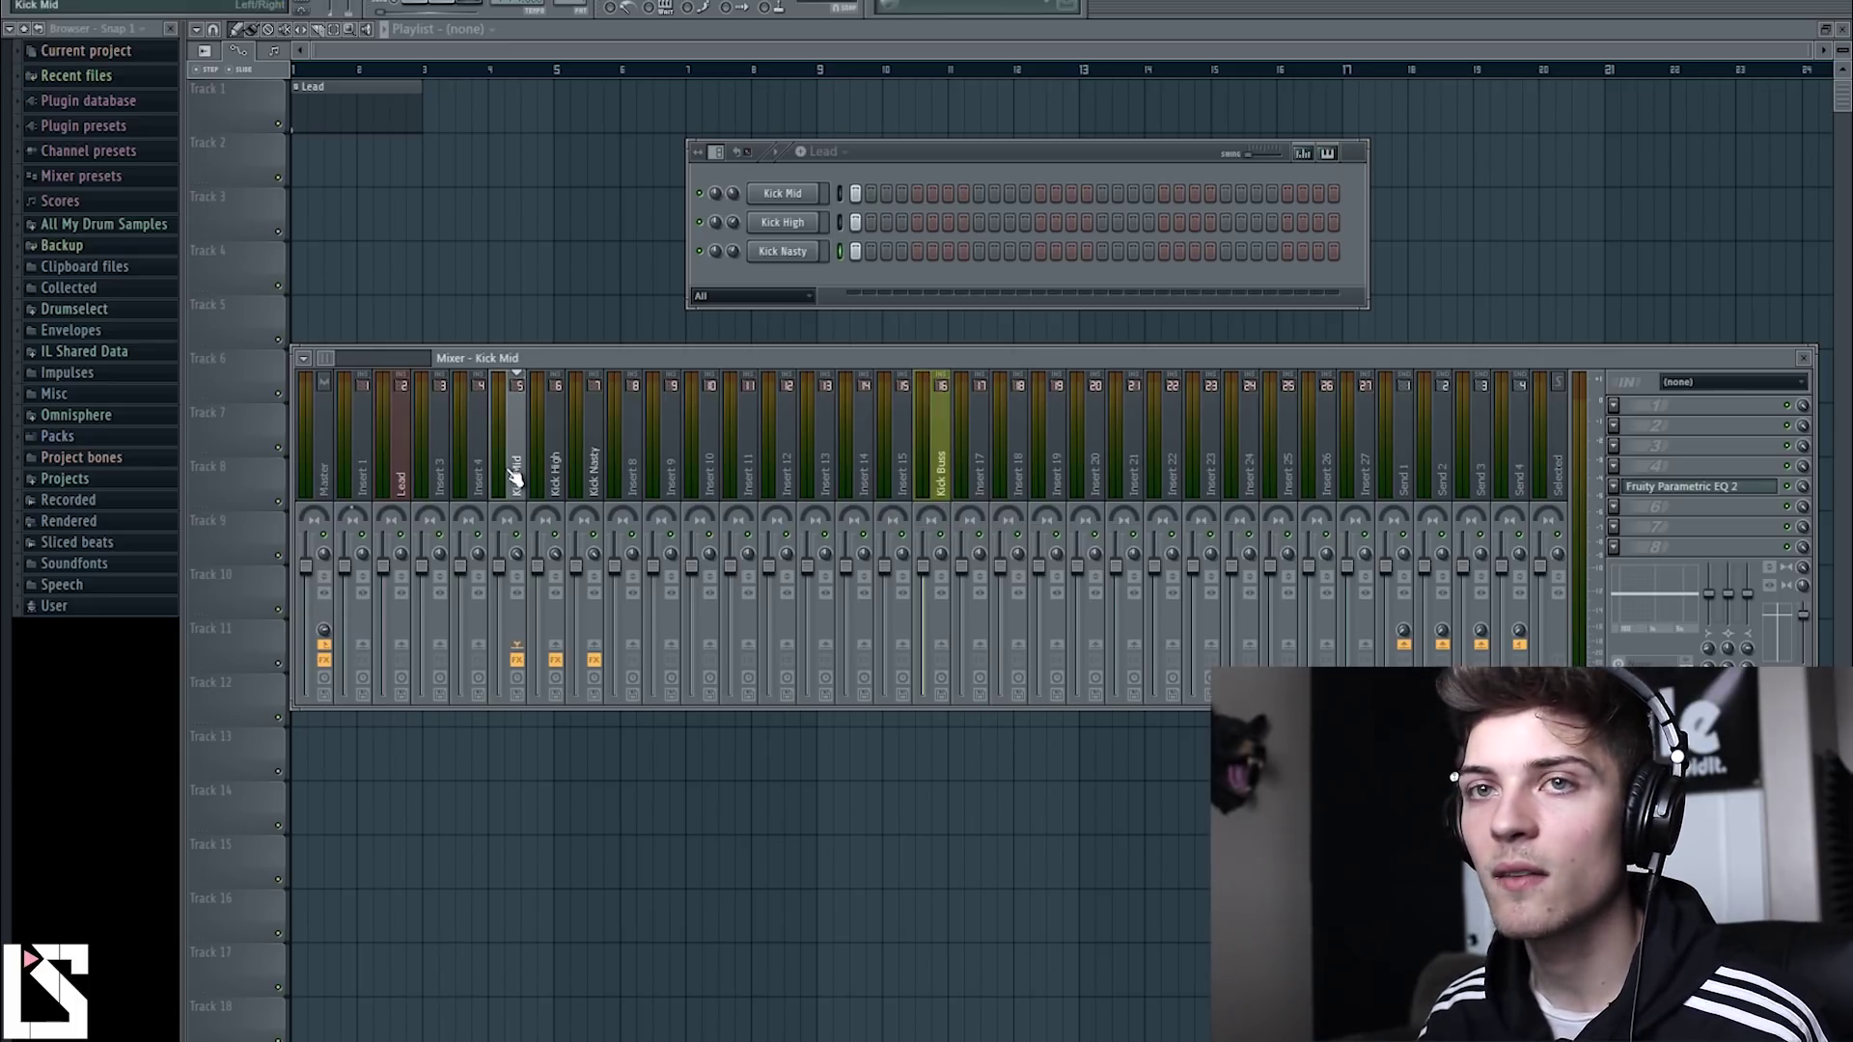
left_click(942, 649)
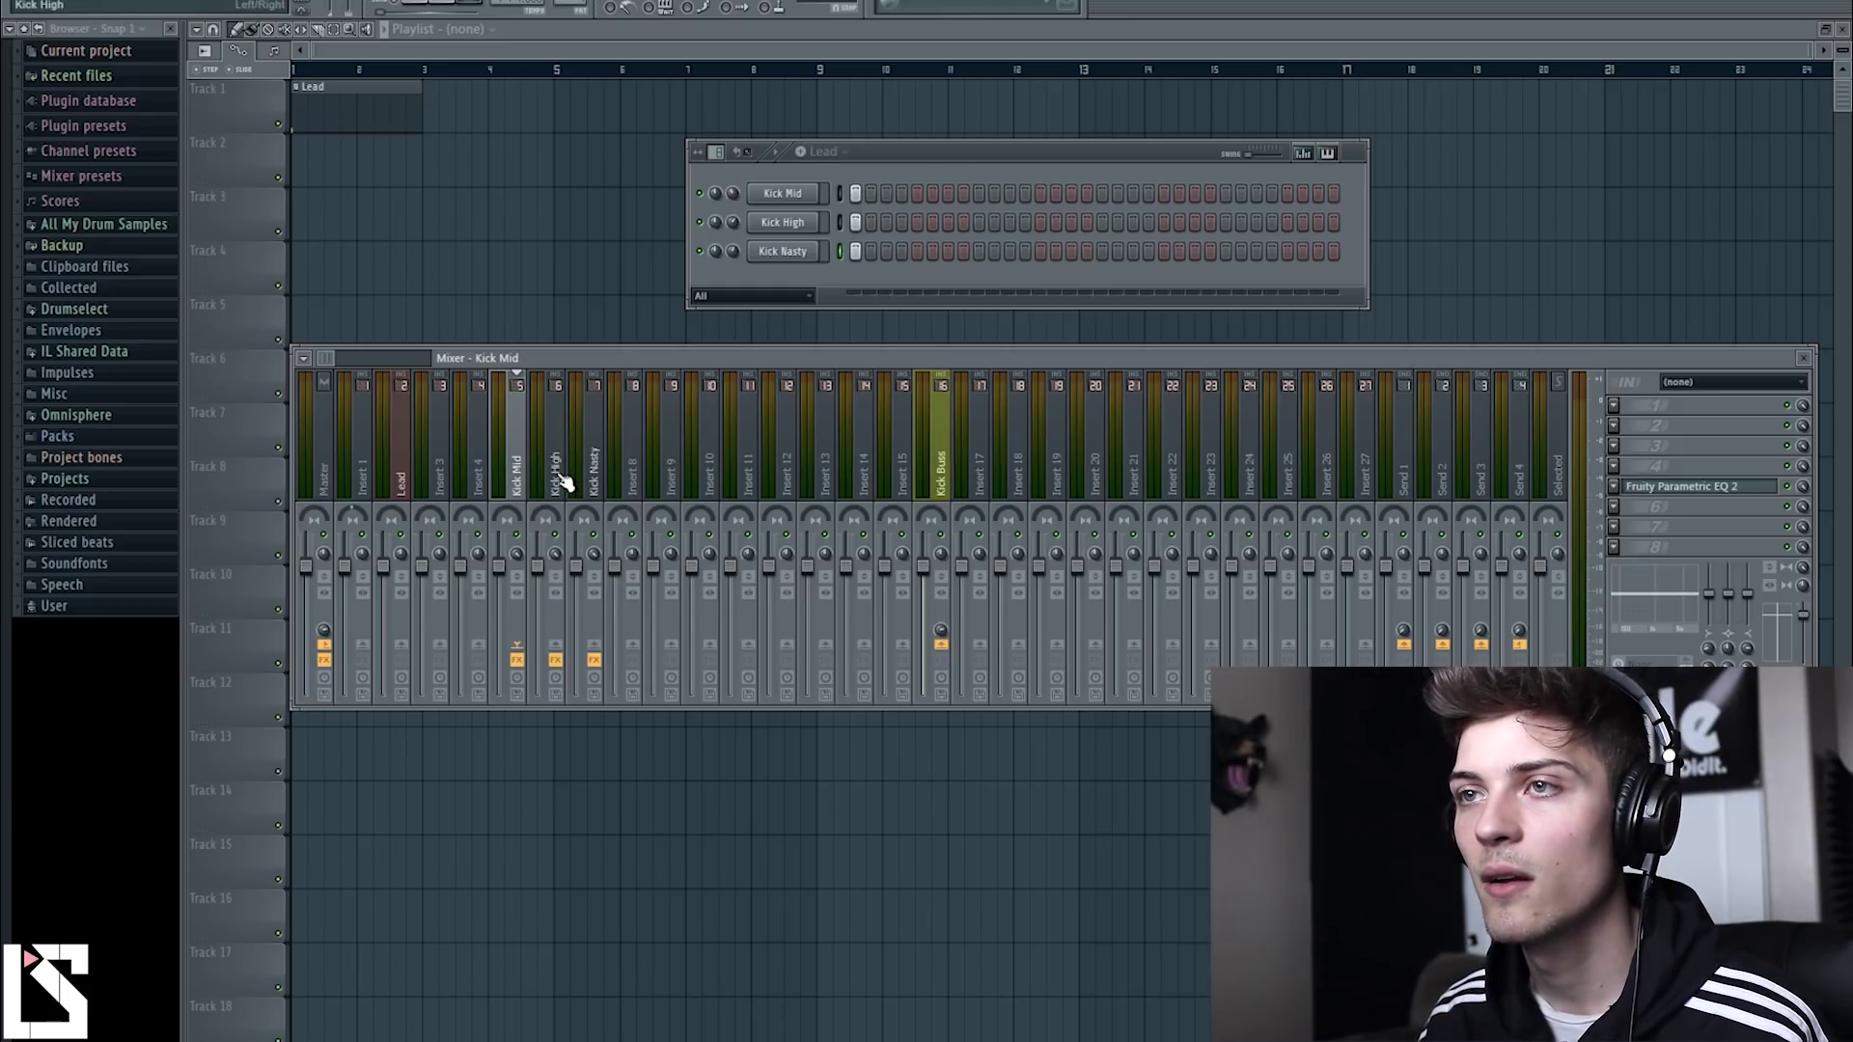
left_click(563, 482)
left_click(943, 644)
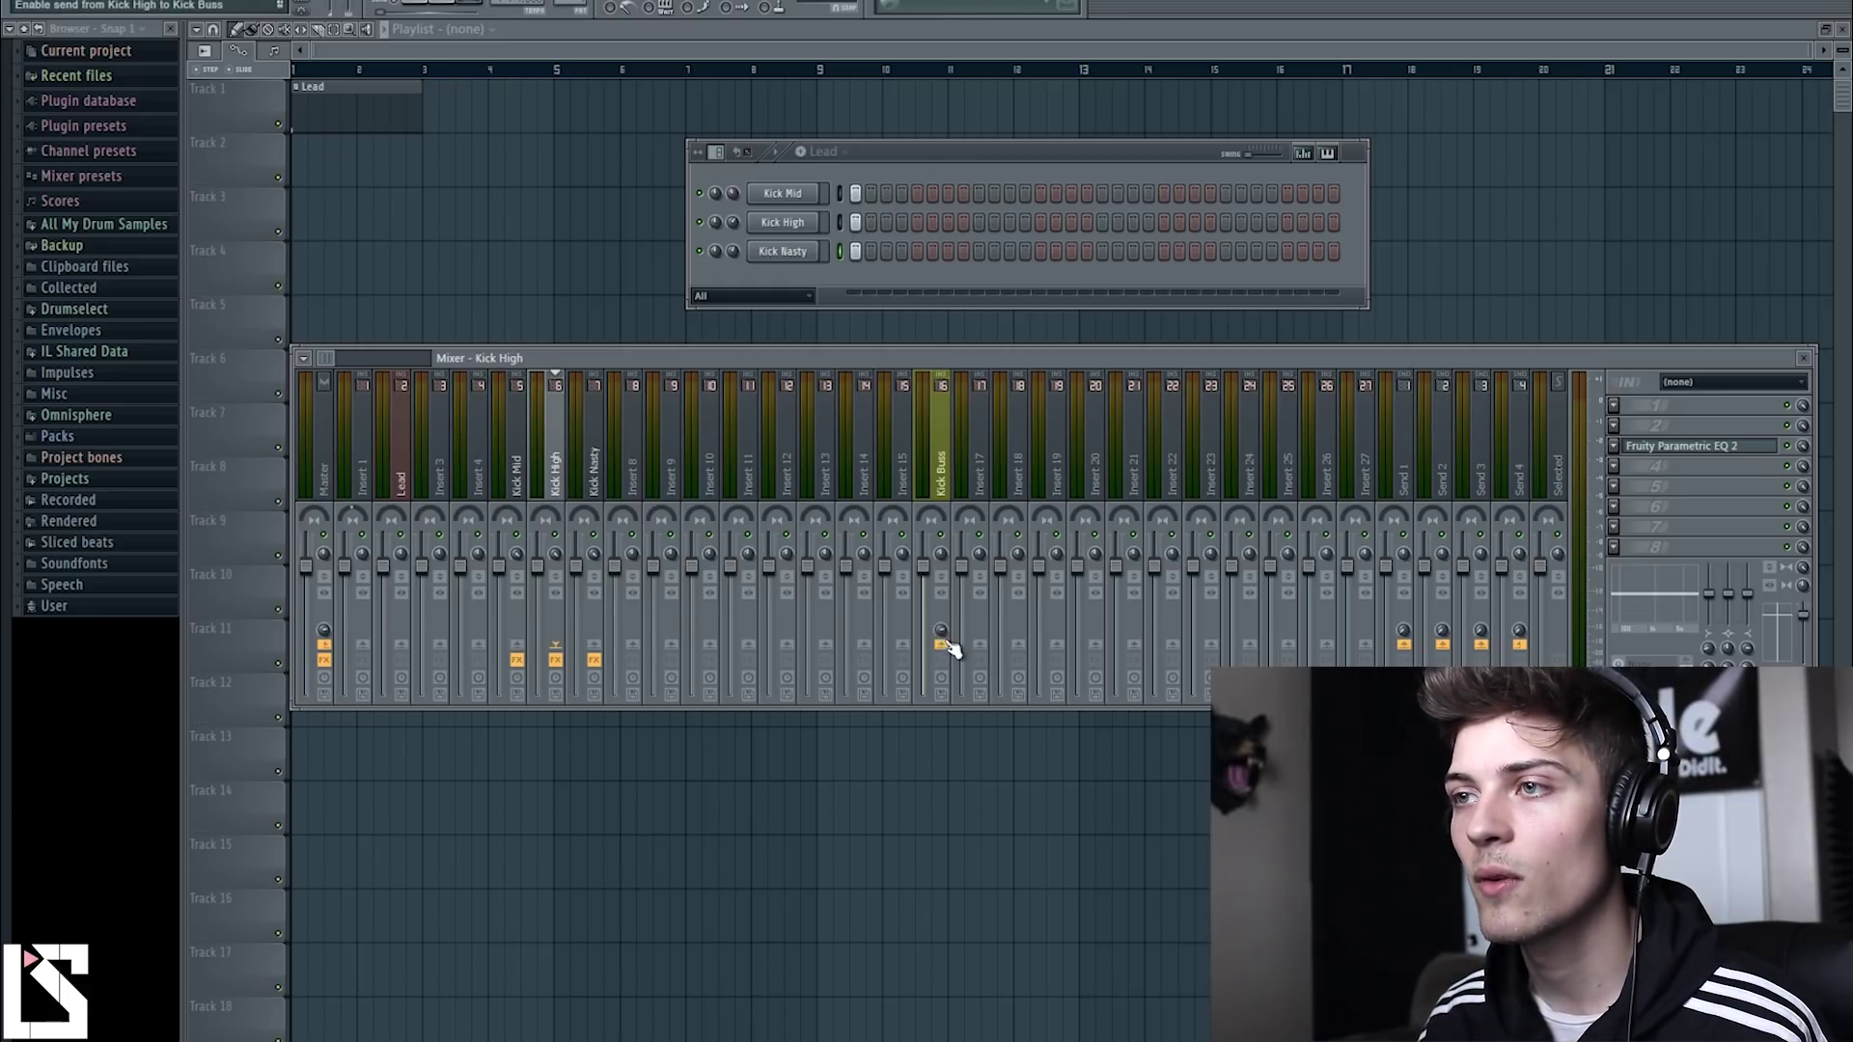
left_click(592, 463)
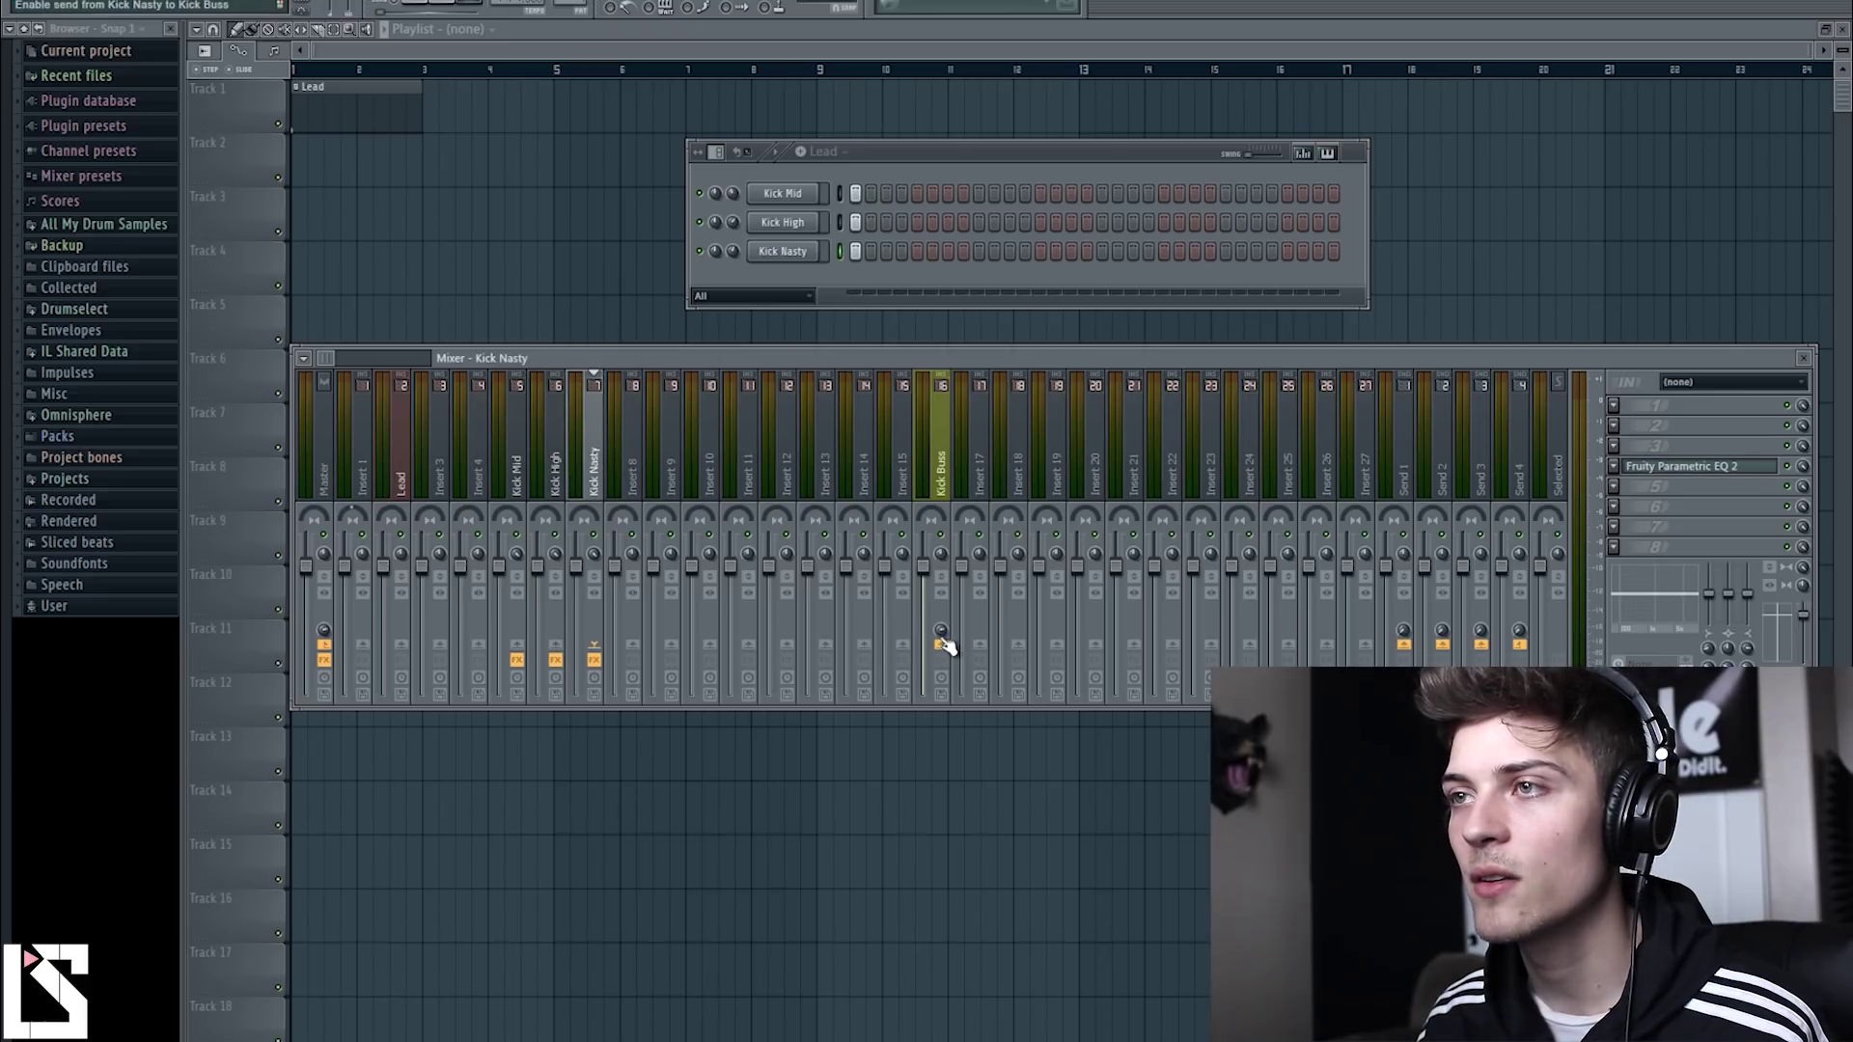
Lower the Kick Buss fader slightly, load CamelCrusher into its fourth effect slot and close the plugin window.
left_click(944, 471)
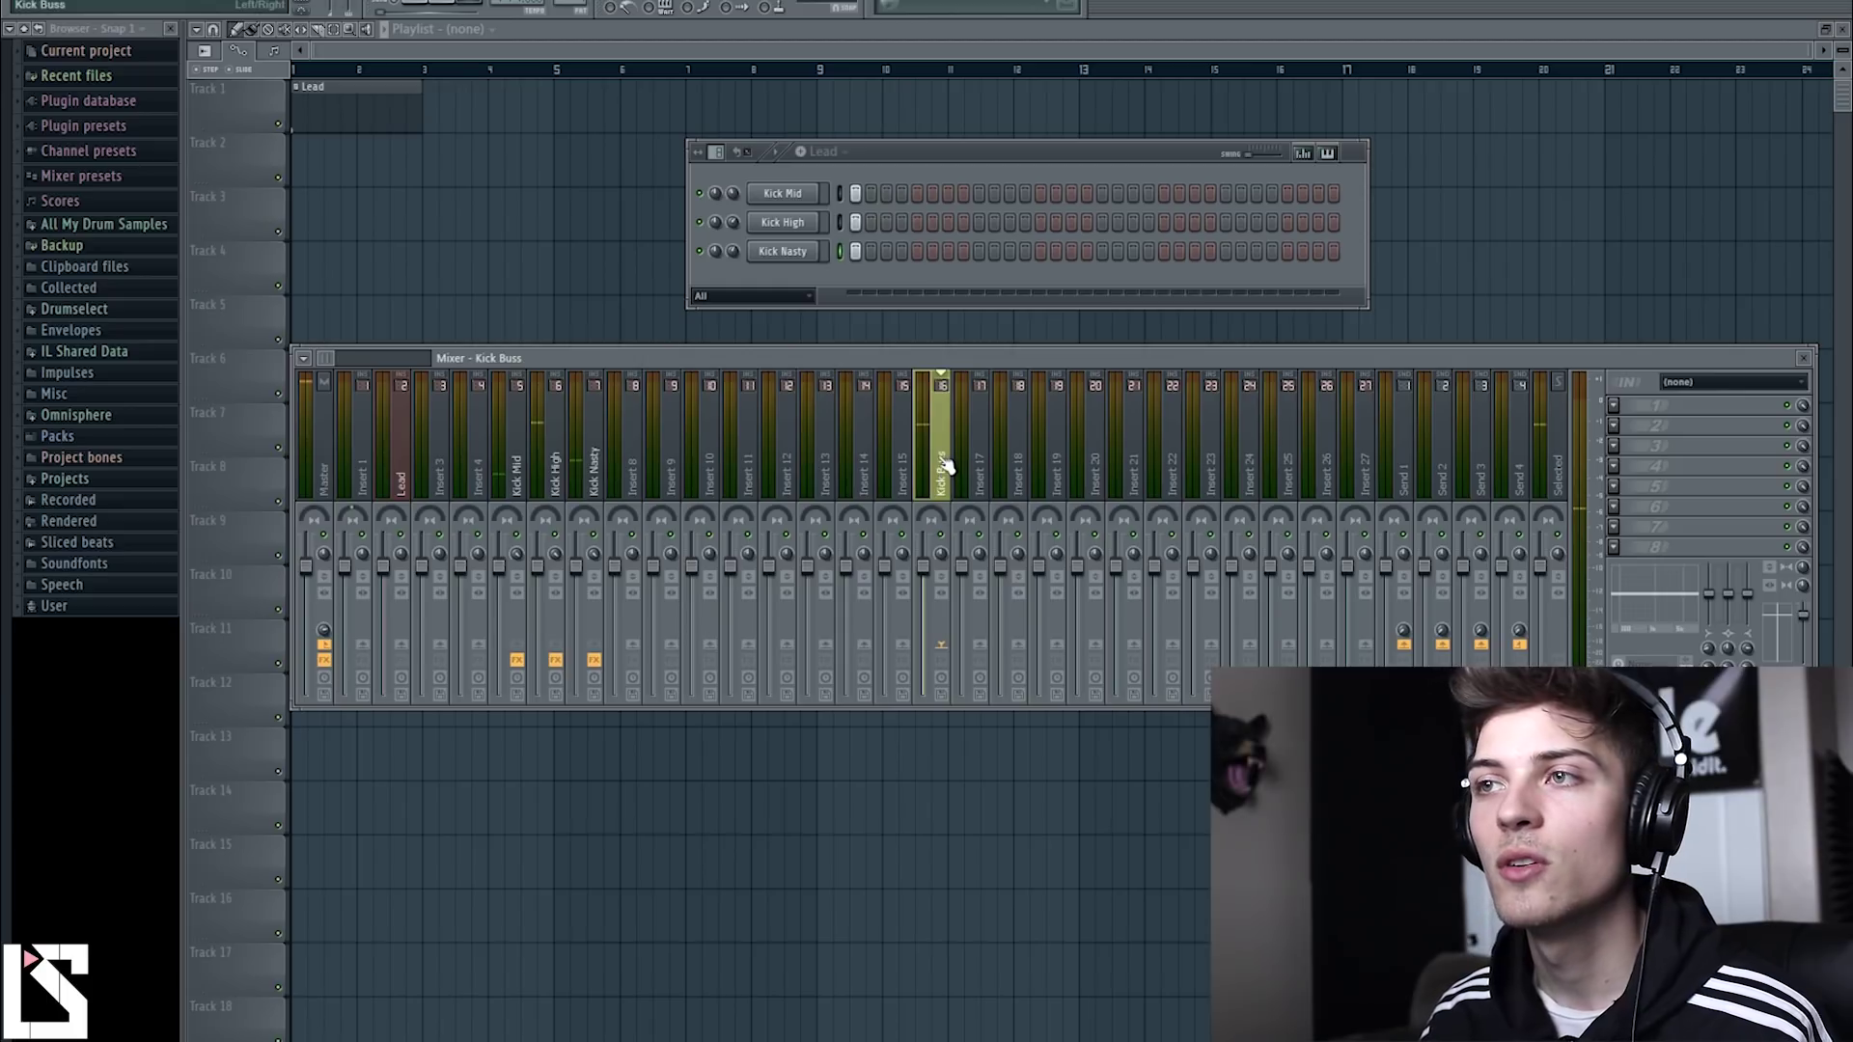
mouse_move(927, 577)
left_mouse_down()
mouse_move(923, 695)
mouse_move(927, 538)
mouse_move(924, 601)
mouse_move(924, 582)
left_mouse_up()
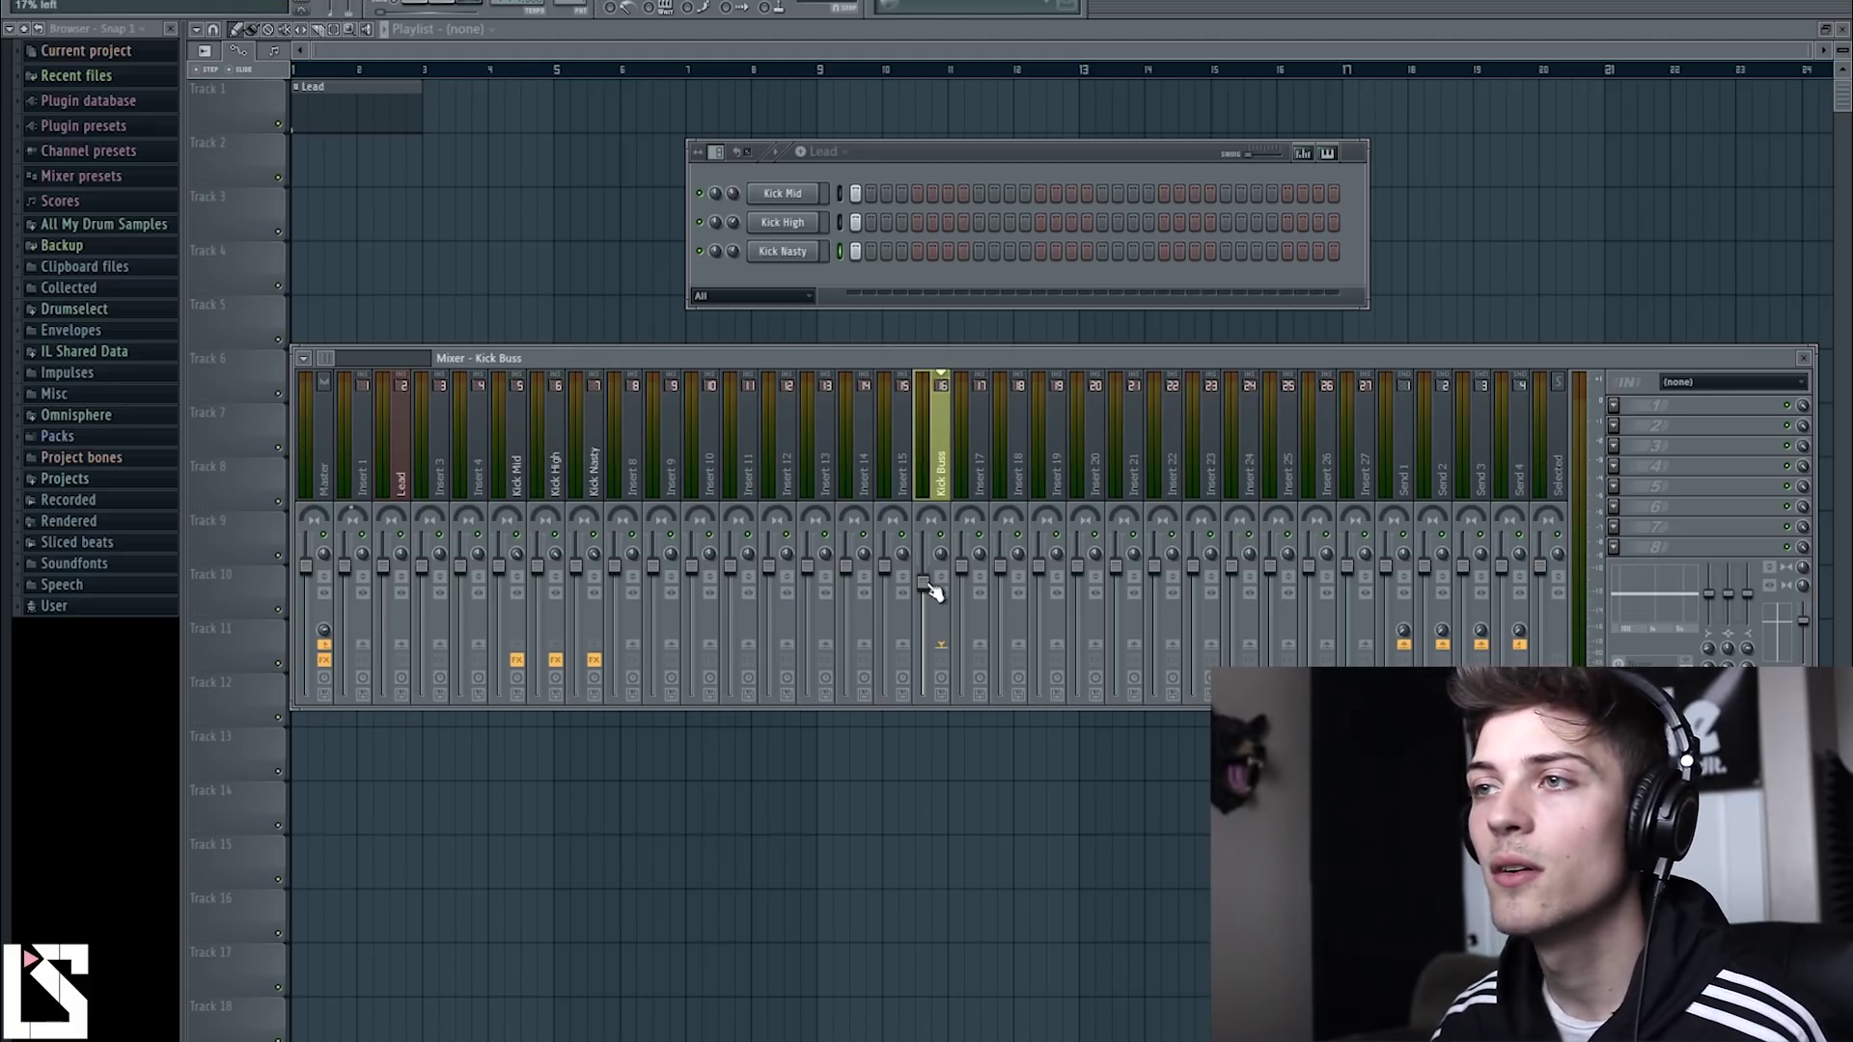
left_click(1612, 466)
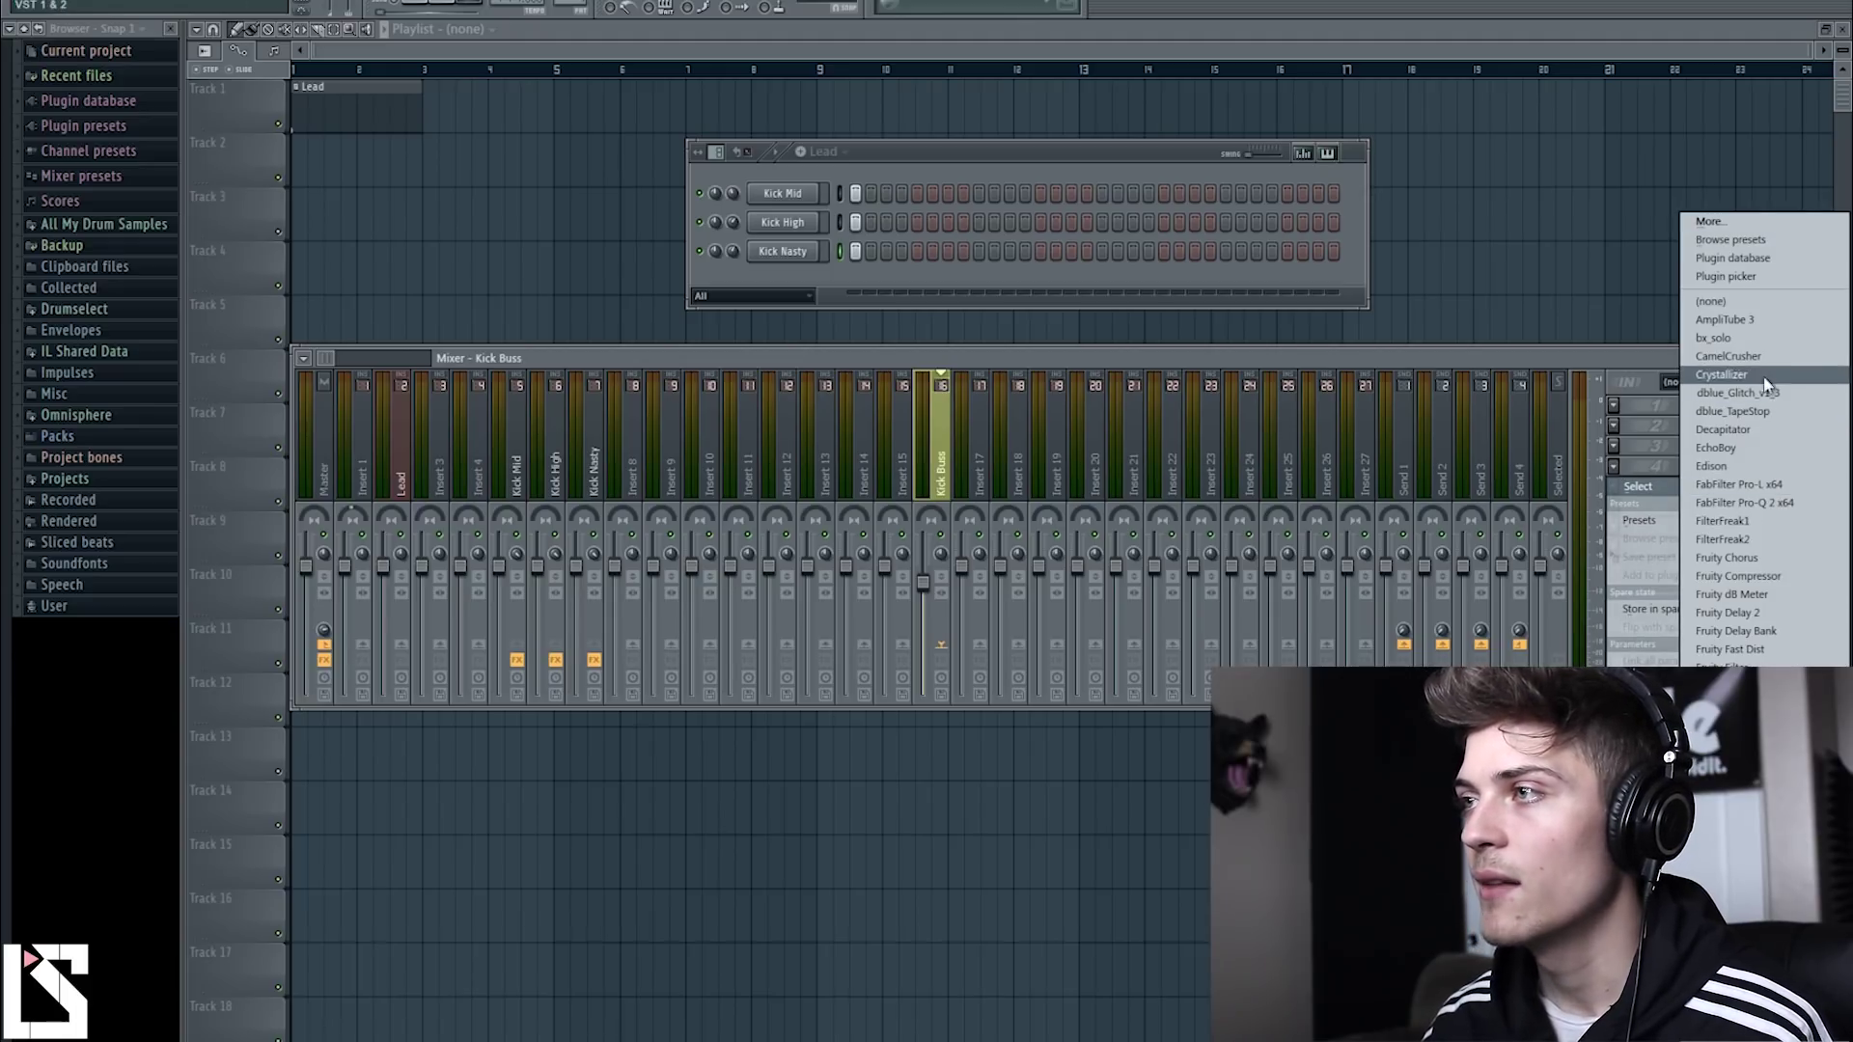
left_click(1741, 361)
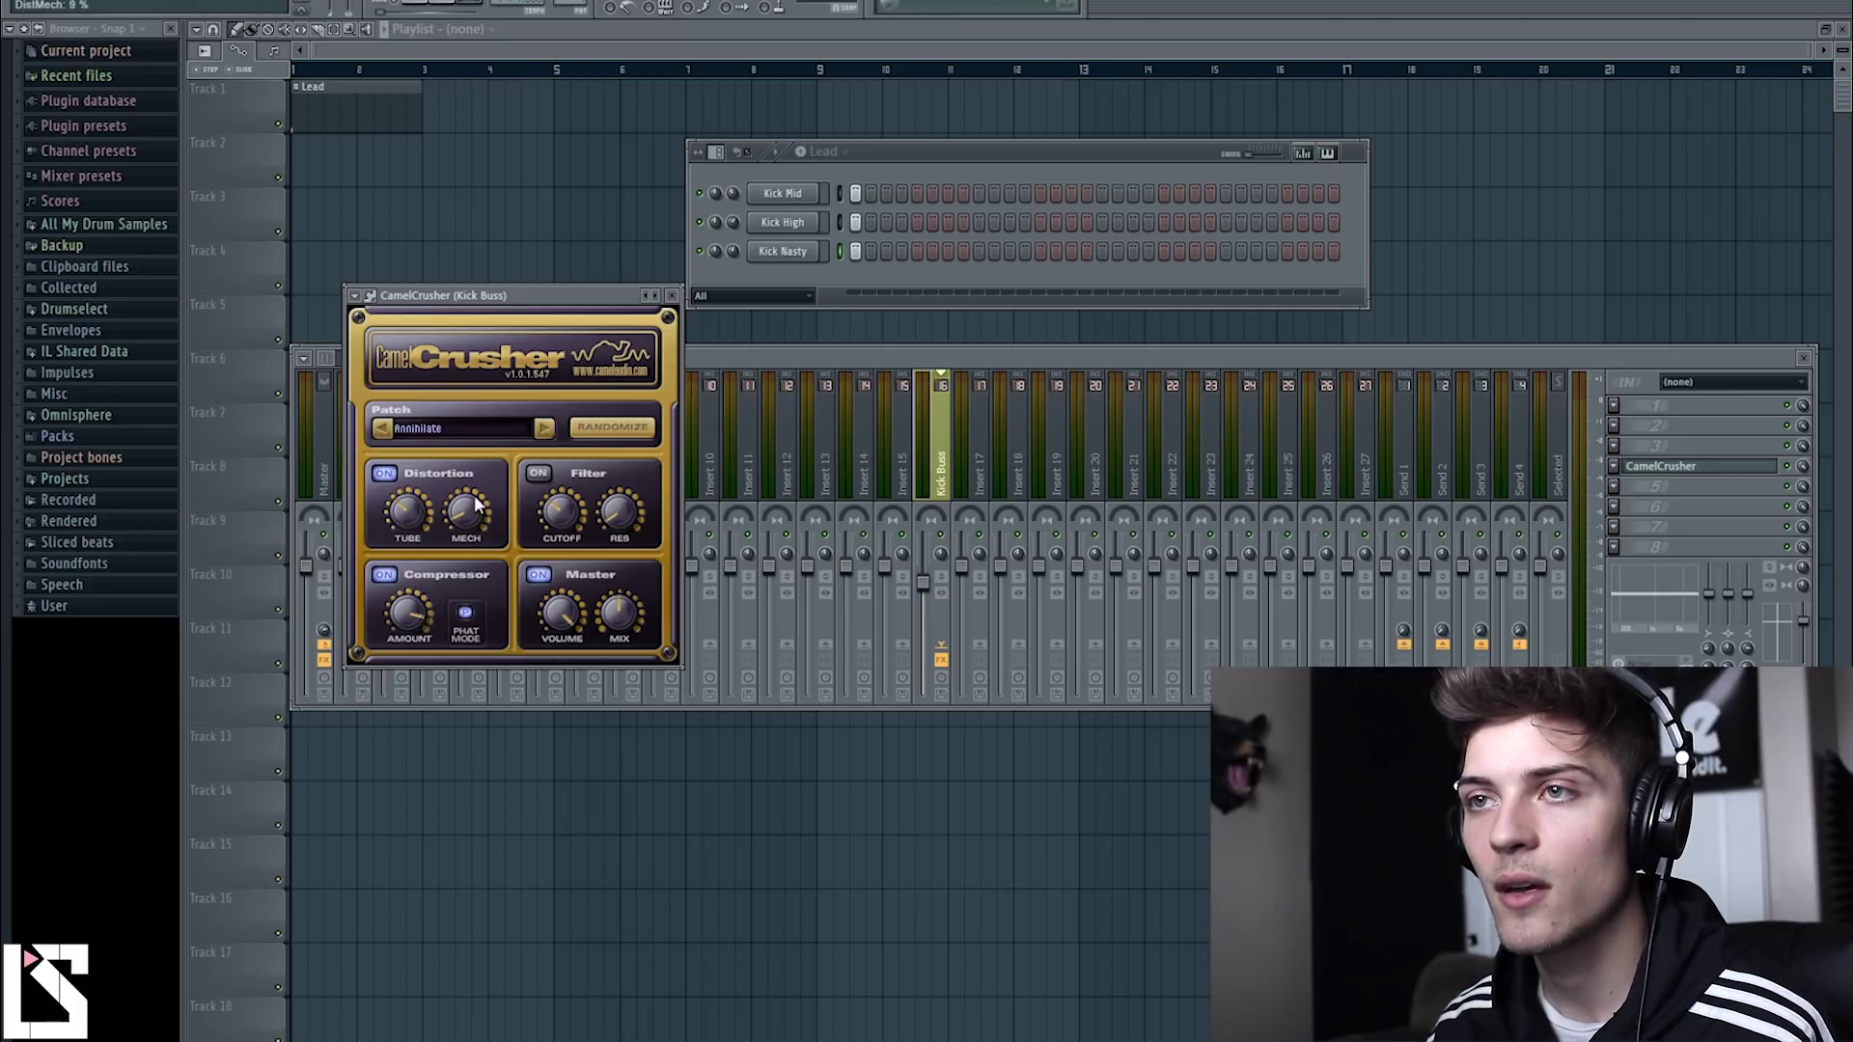
left_click(673, 296)
Play the pattern and pull the Kick Buss fader far down so the processed bus blends quietly under the kick layers.
mouse_move(934, 627)
left_mouse_down()
mouse_move(917, 820)
mouse_move(931, 525)
left_mouse_up()
key("space")
key("space")
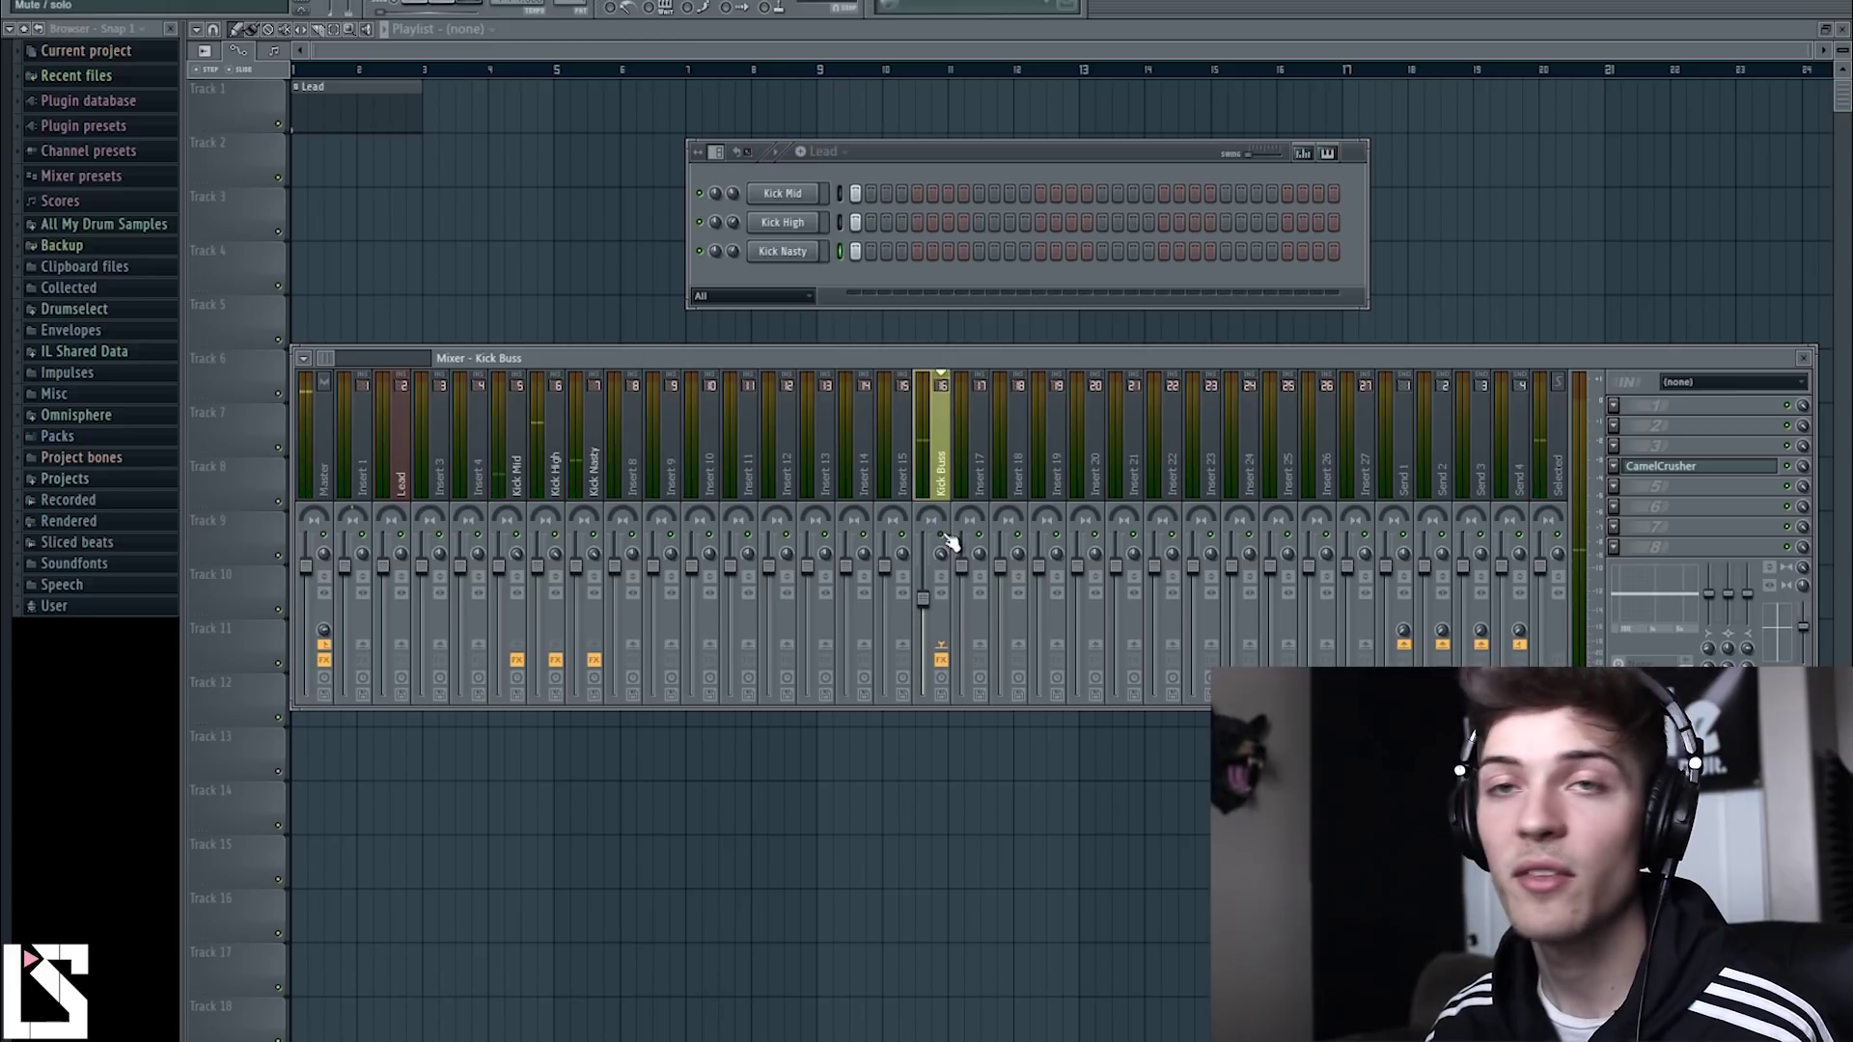
left_click_drag(946, 541, 941, 645)
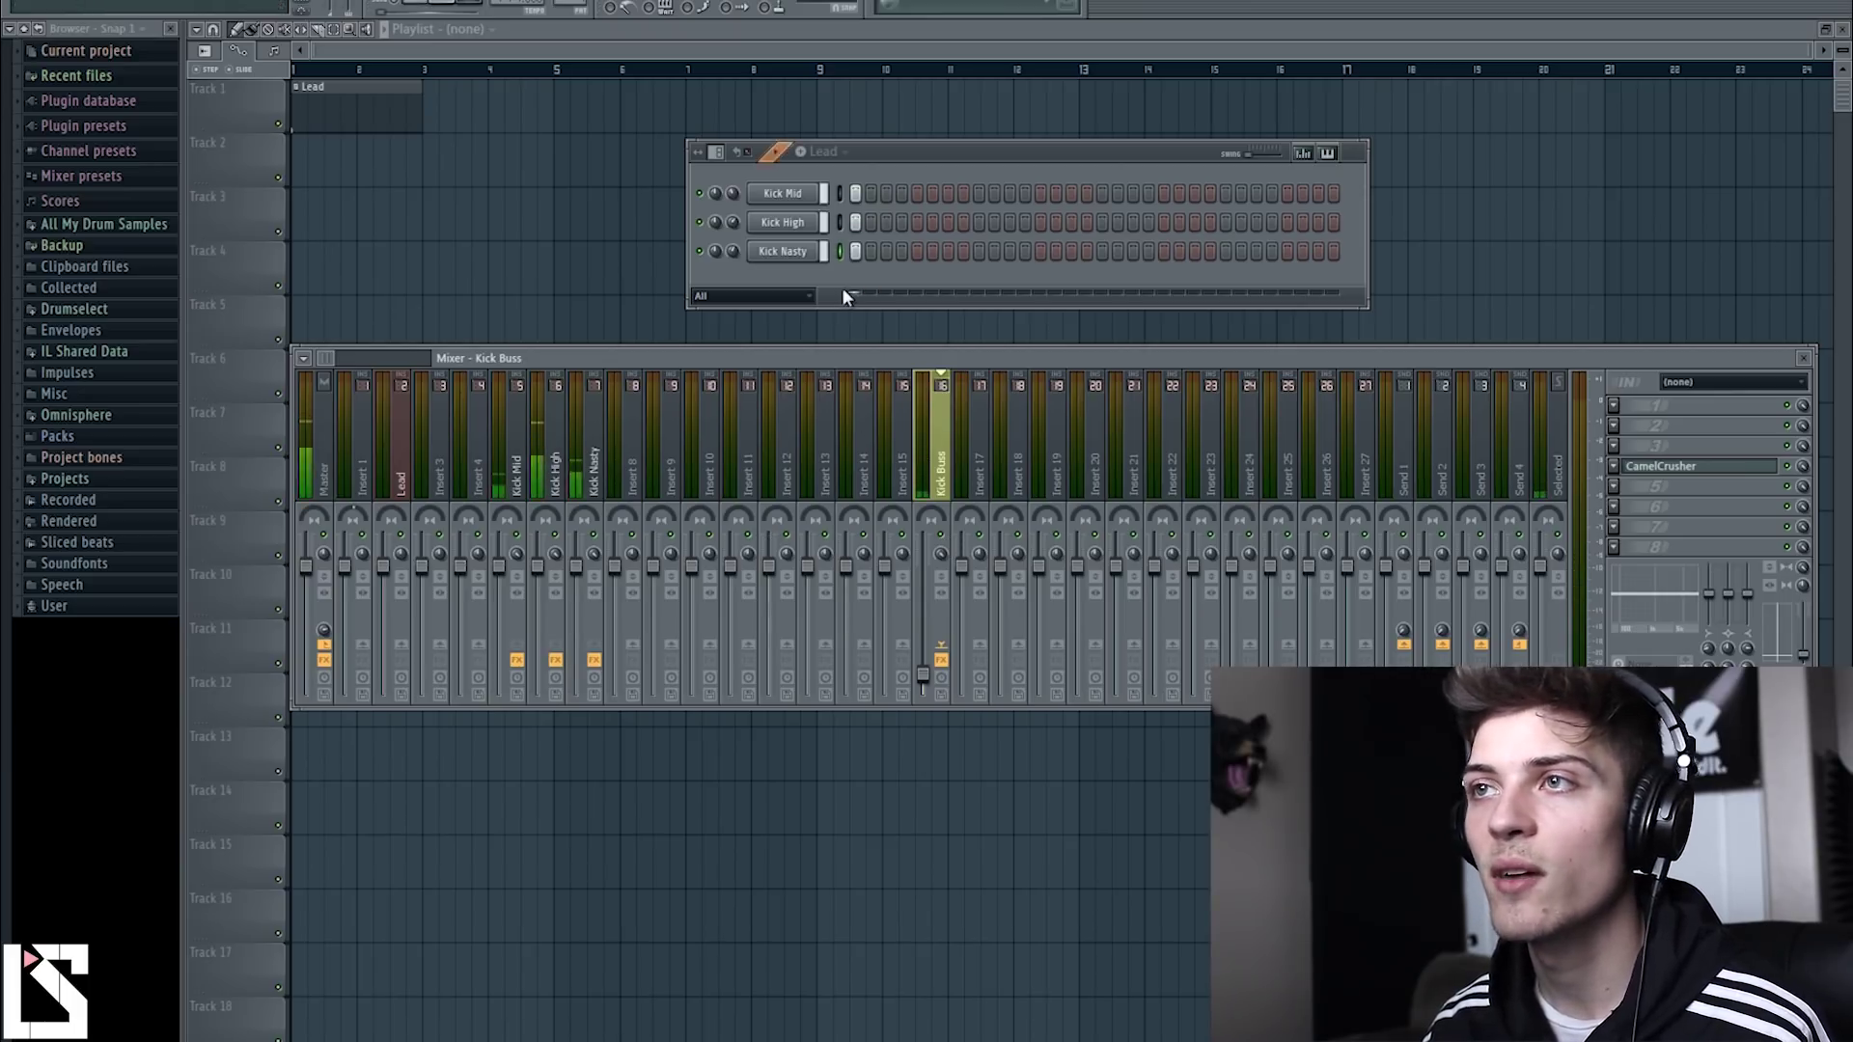
Bring up the playlist and shorten the Lead pattern clip on Track 1 to just under one beat.
left_click(497, 51)
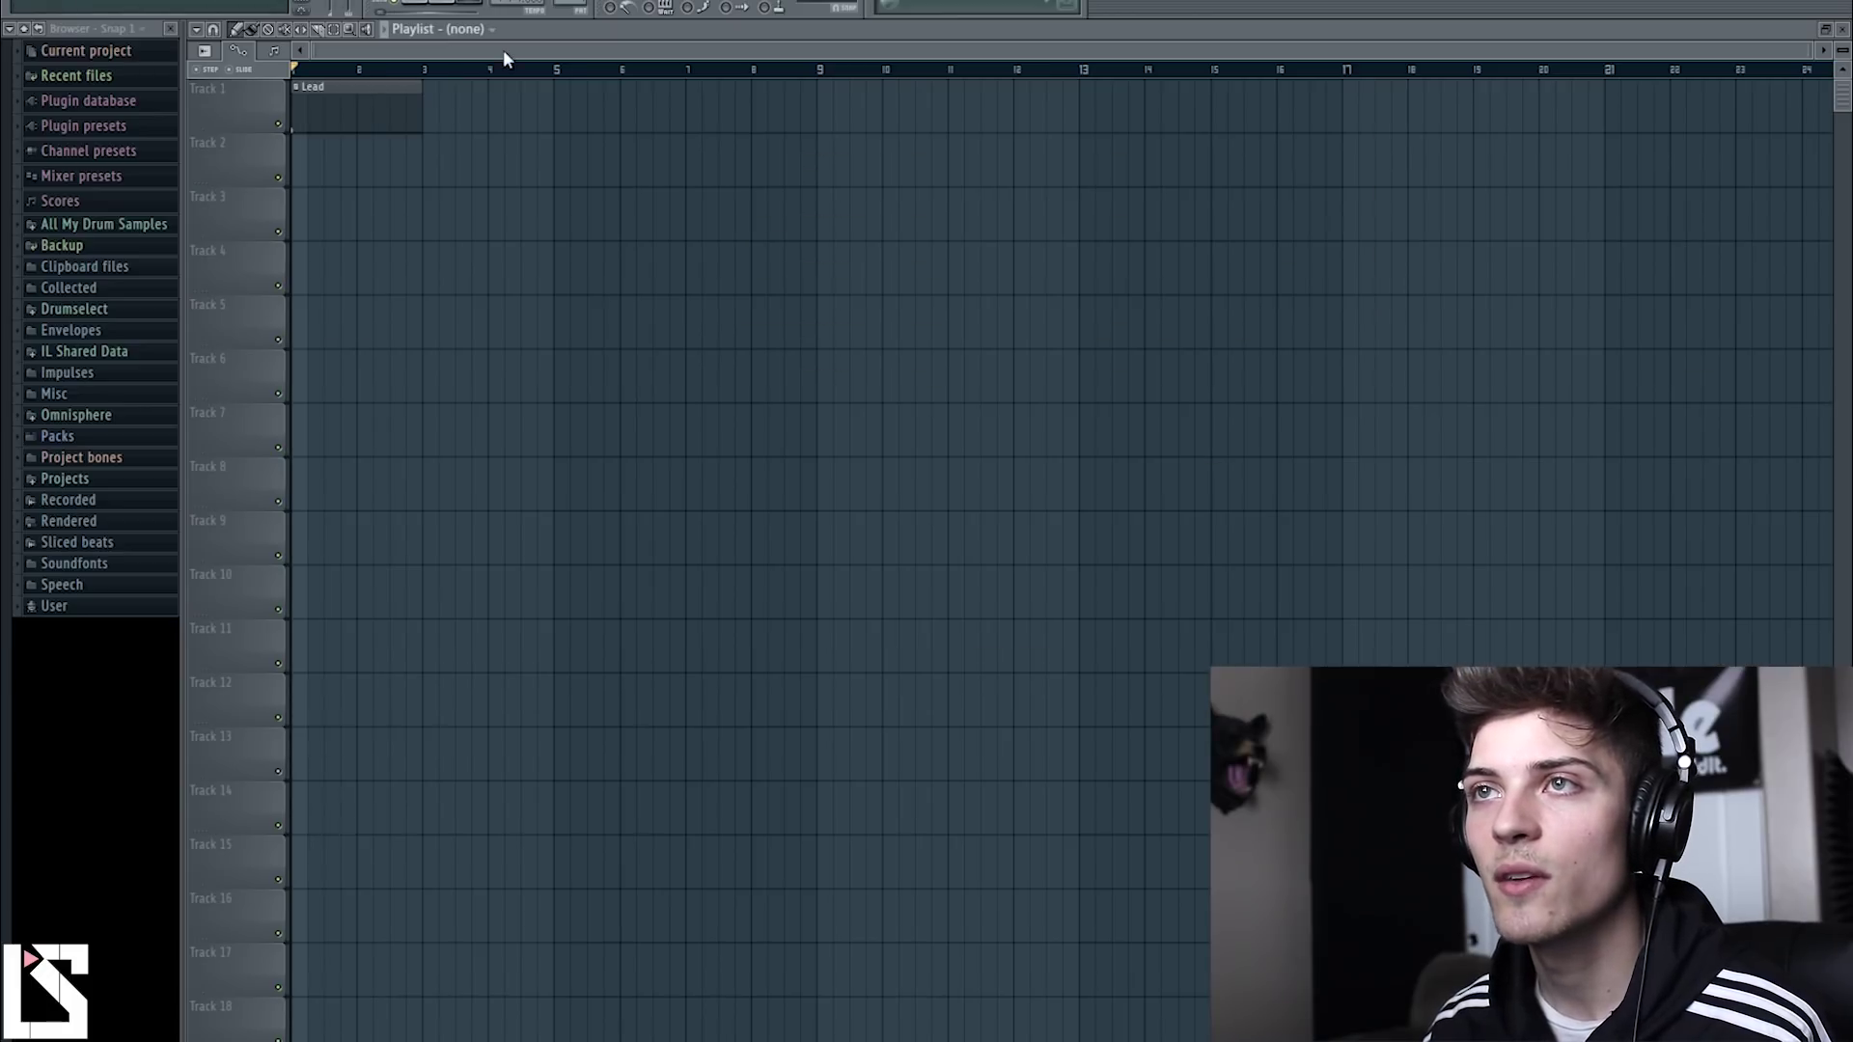
scroll(505, 54, "up", 8)
key("space")
key("space")
left_click_drag(1201, 106, 374, 99)
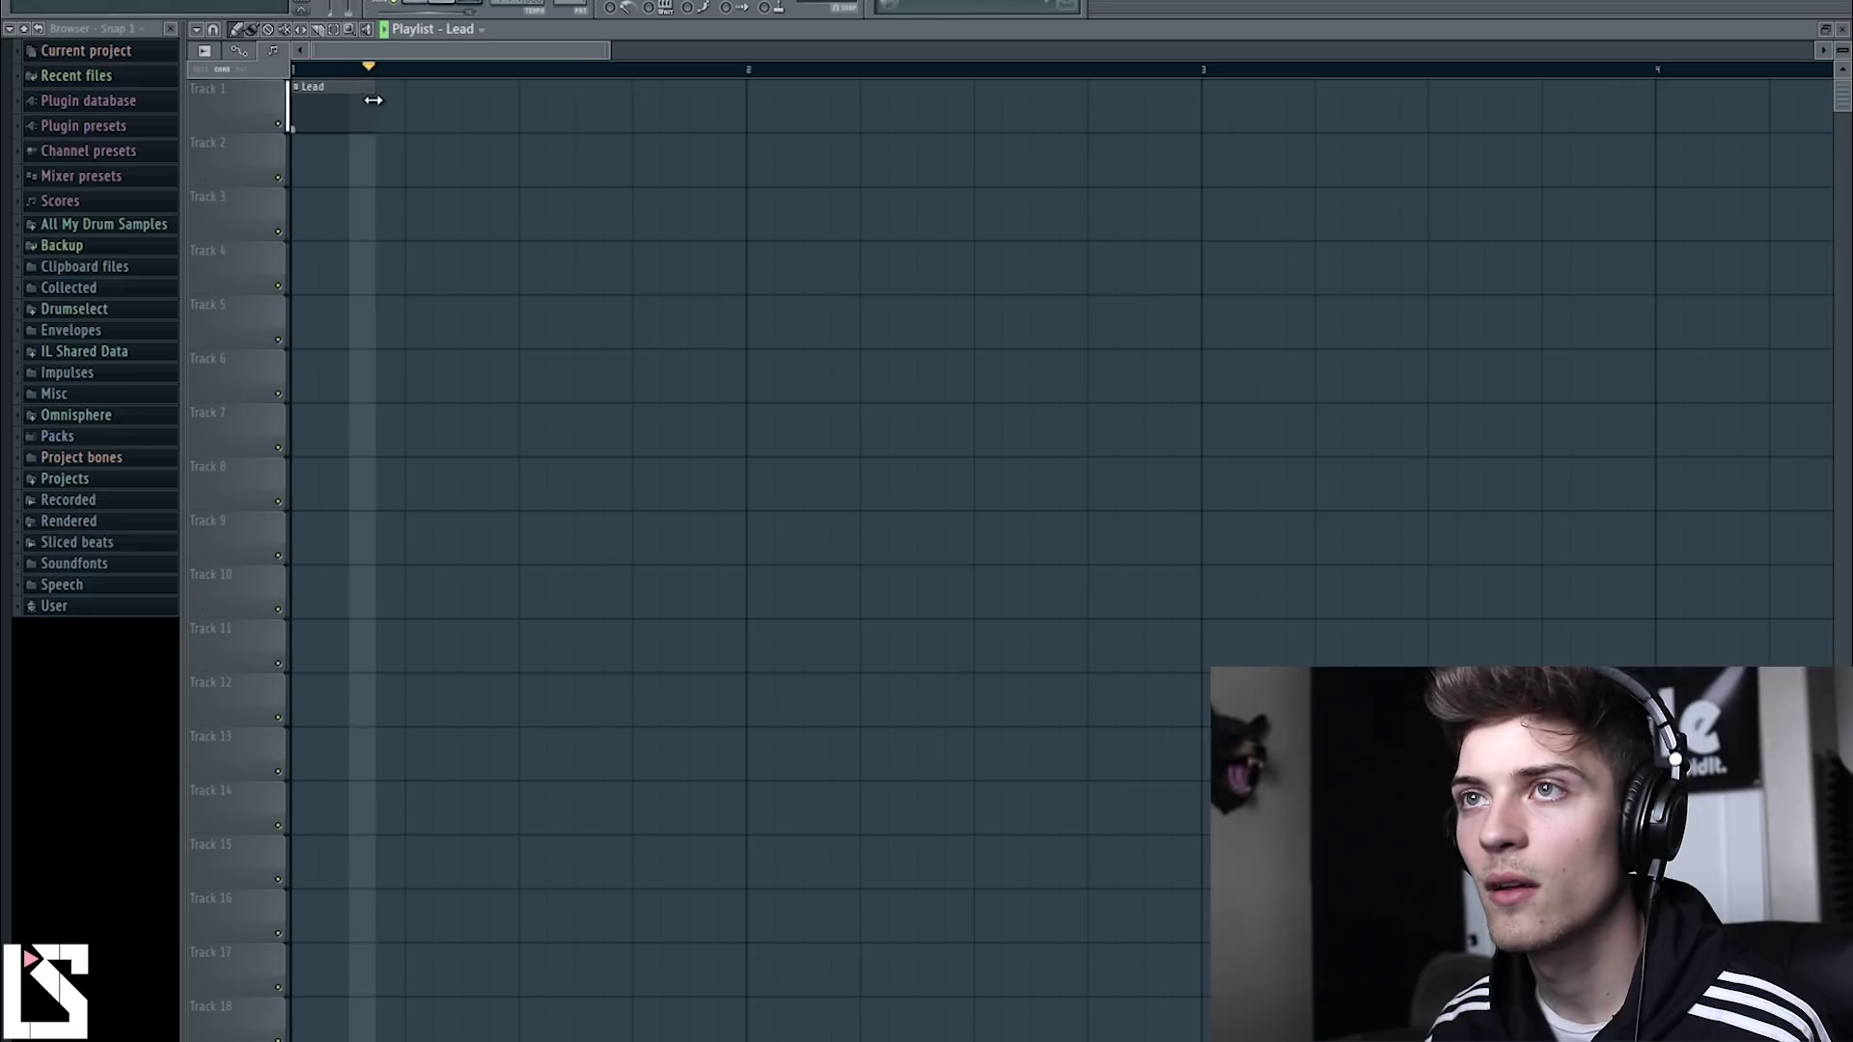
Export the layered kick as Kick Ex.wav and place the file at the start of playlist Track 6.
left_click(50, 2)
mouse_move(70, 135)
left_click(228, 156)
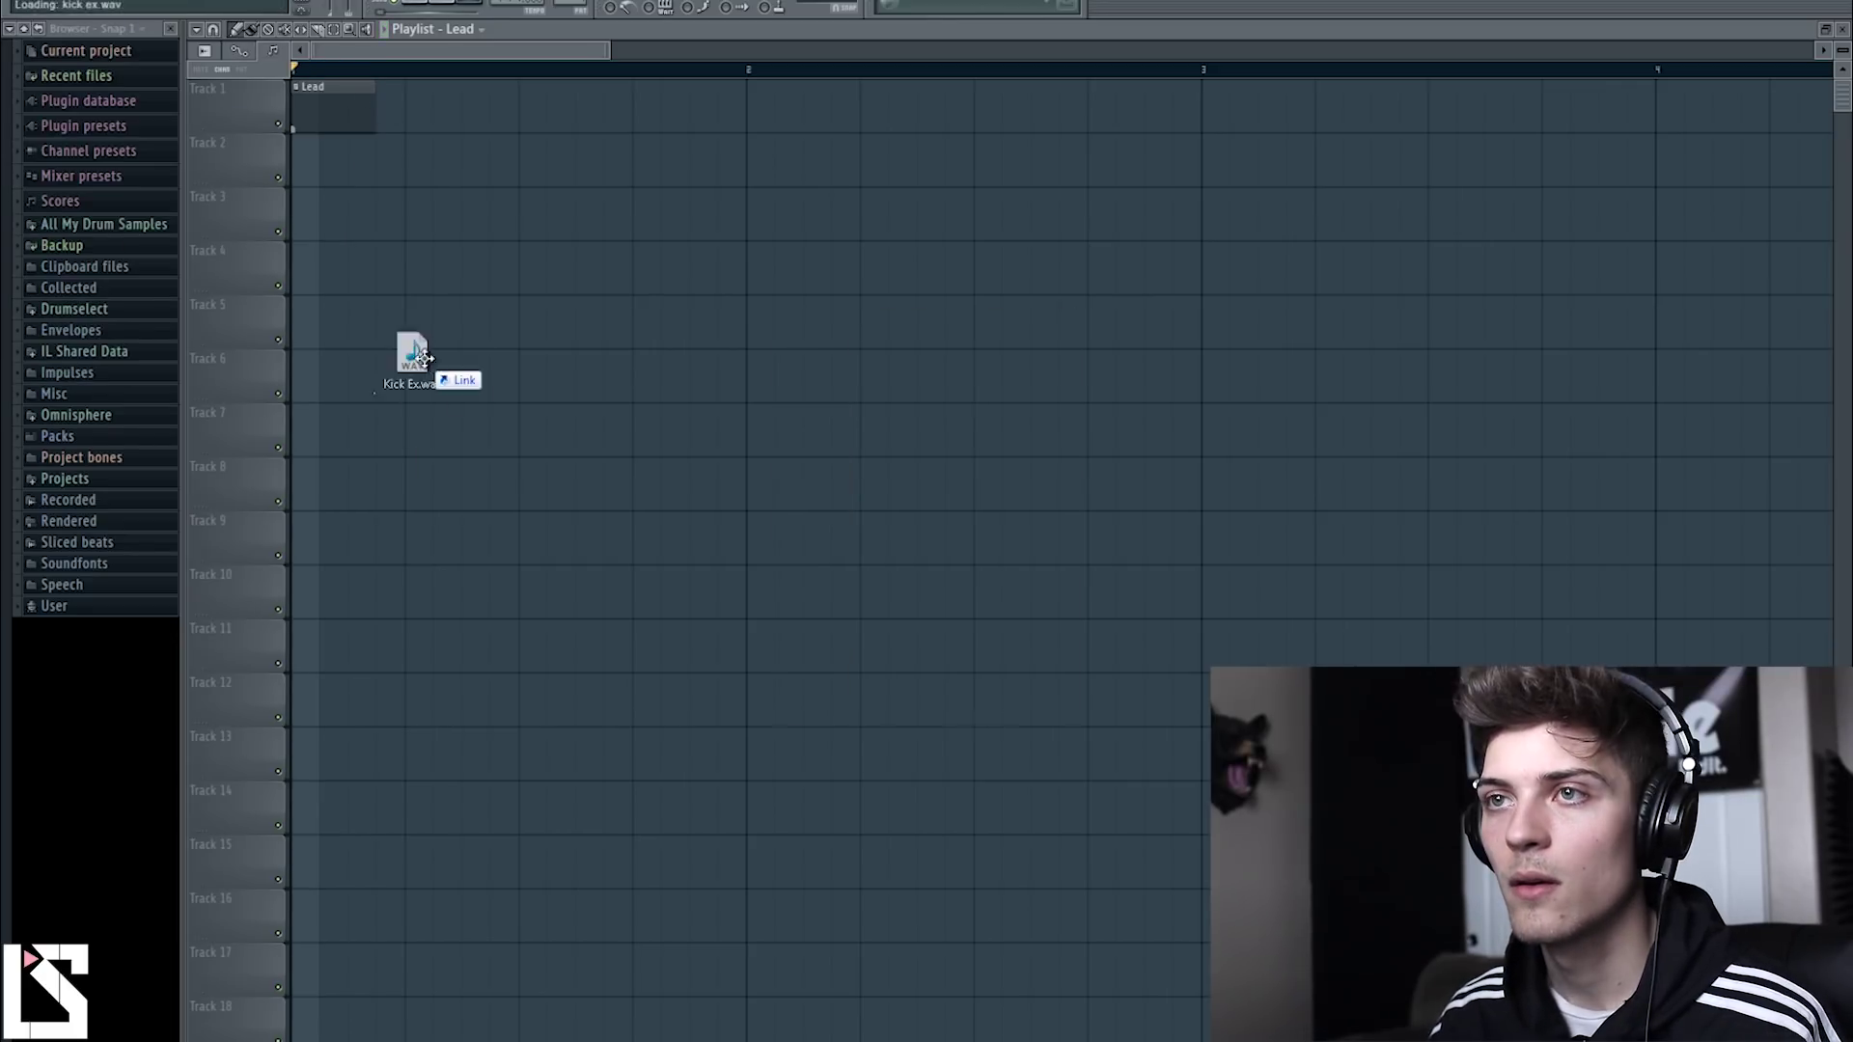
left_click_drag(430, 368, 256, 356)
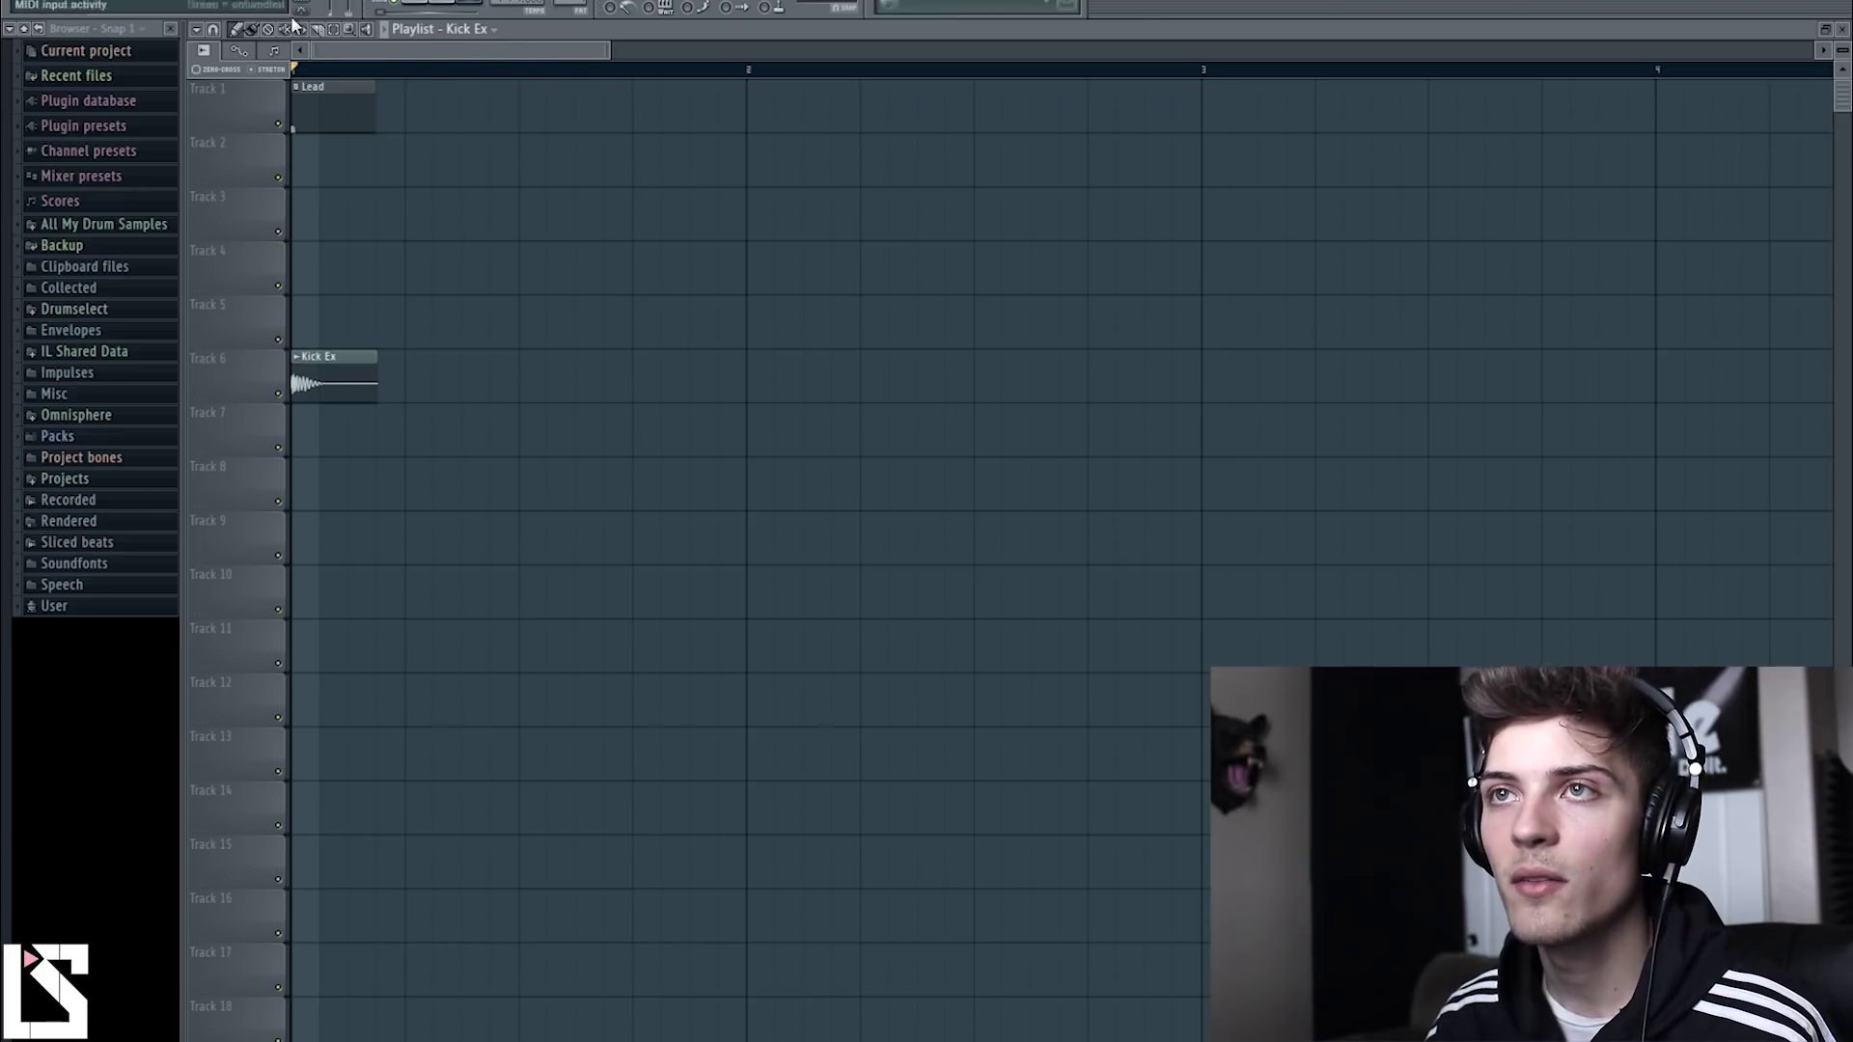
Mute the Lead clip's track, show the channel rack and play back the Kick Ex audio clip.
right_click(307, 96)
scroll(371, 80, "up", 5)
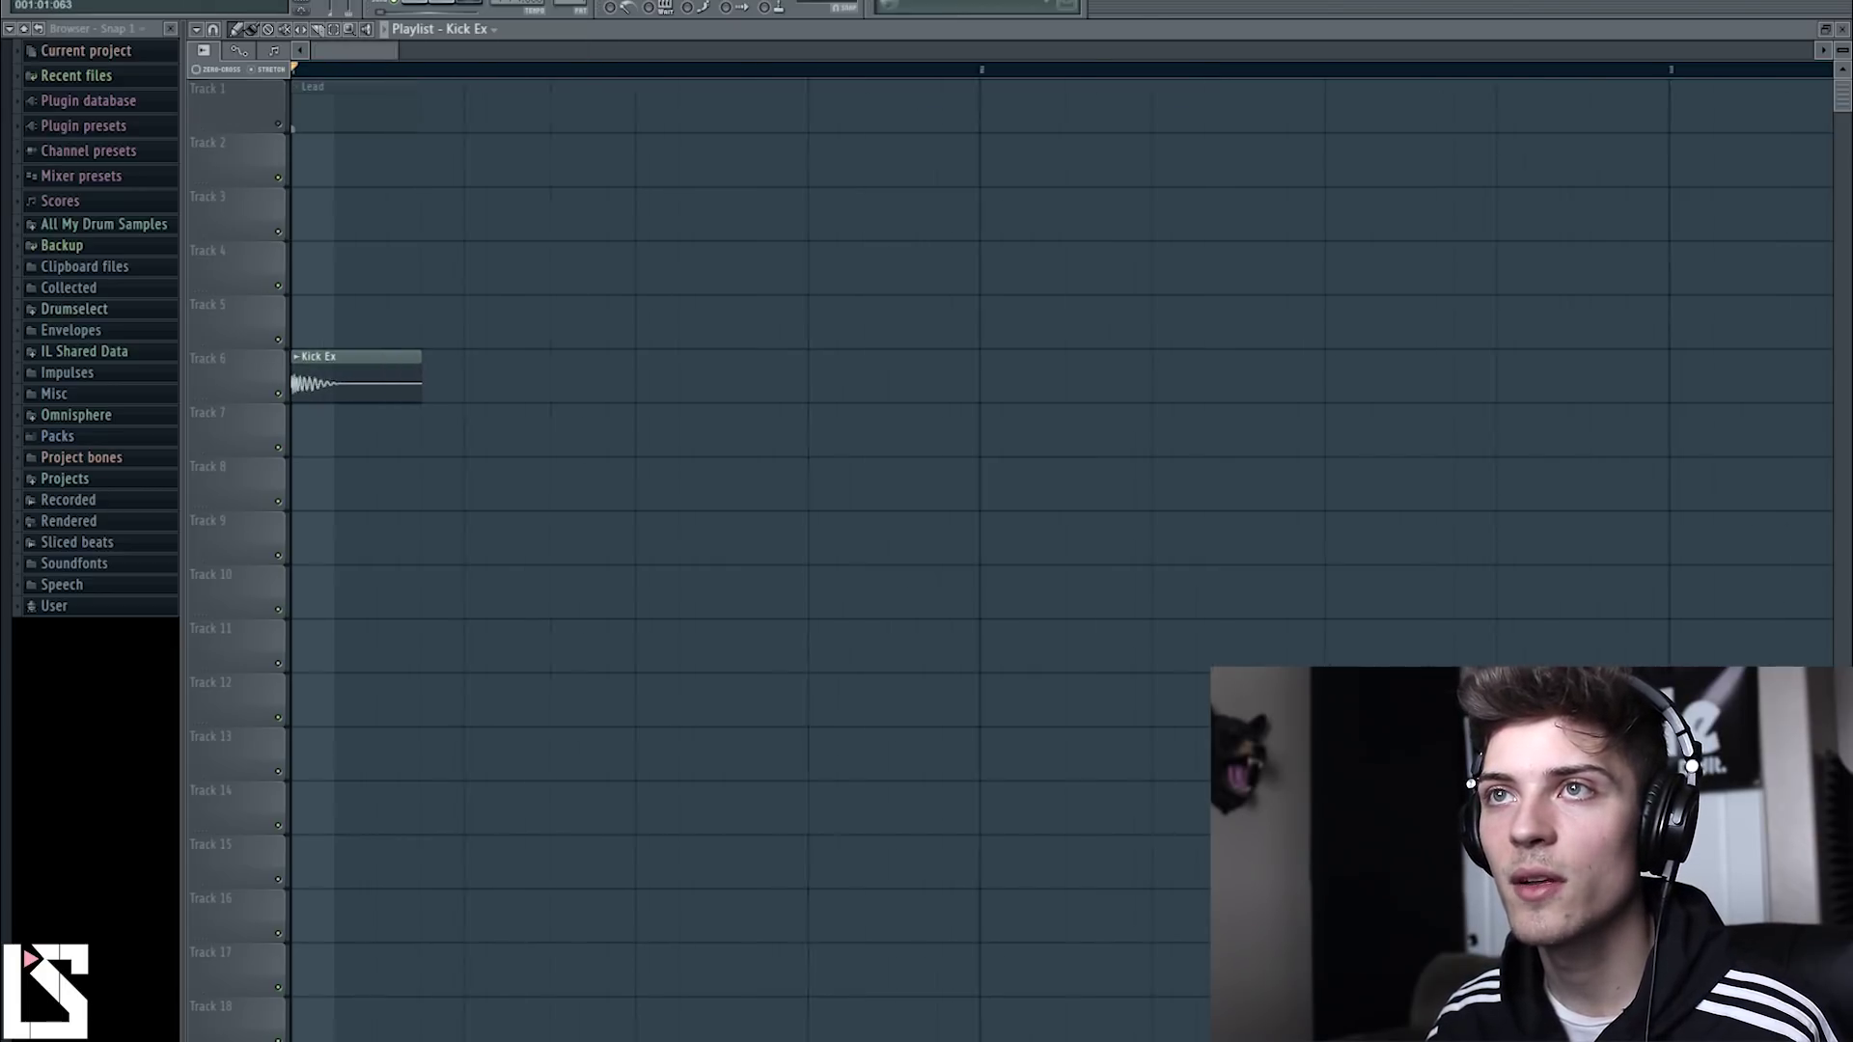
key("F6")
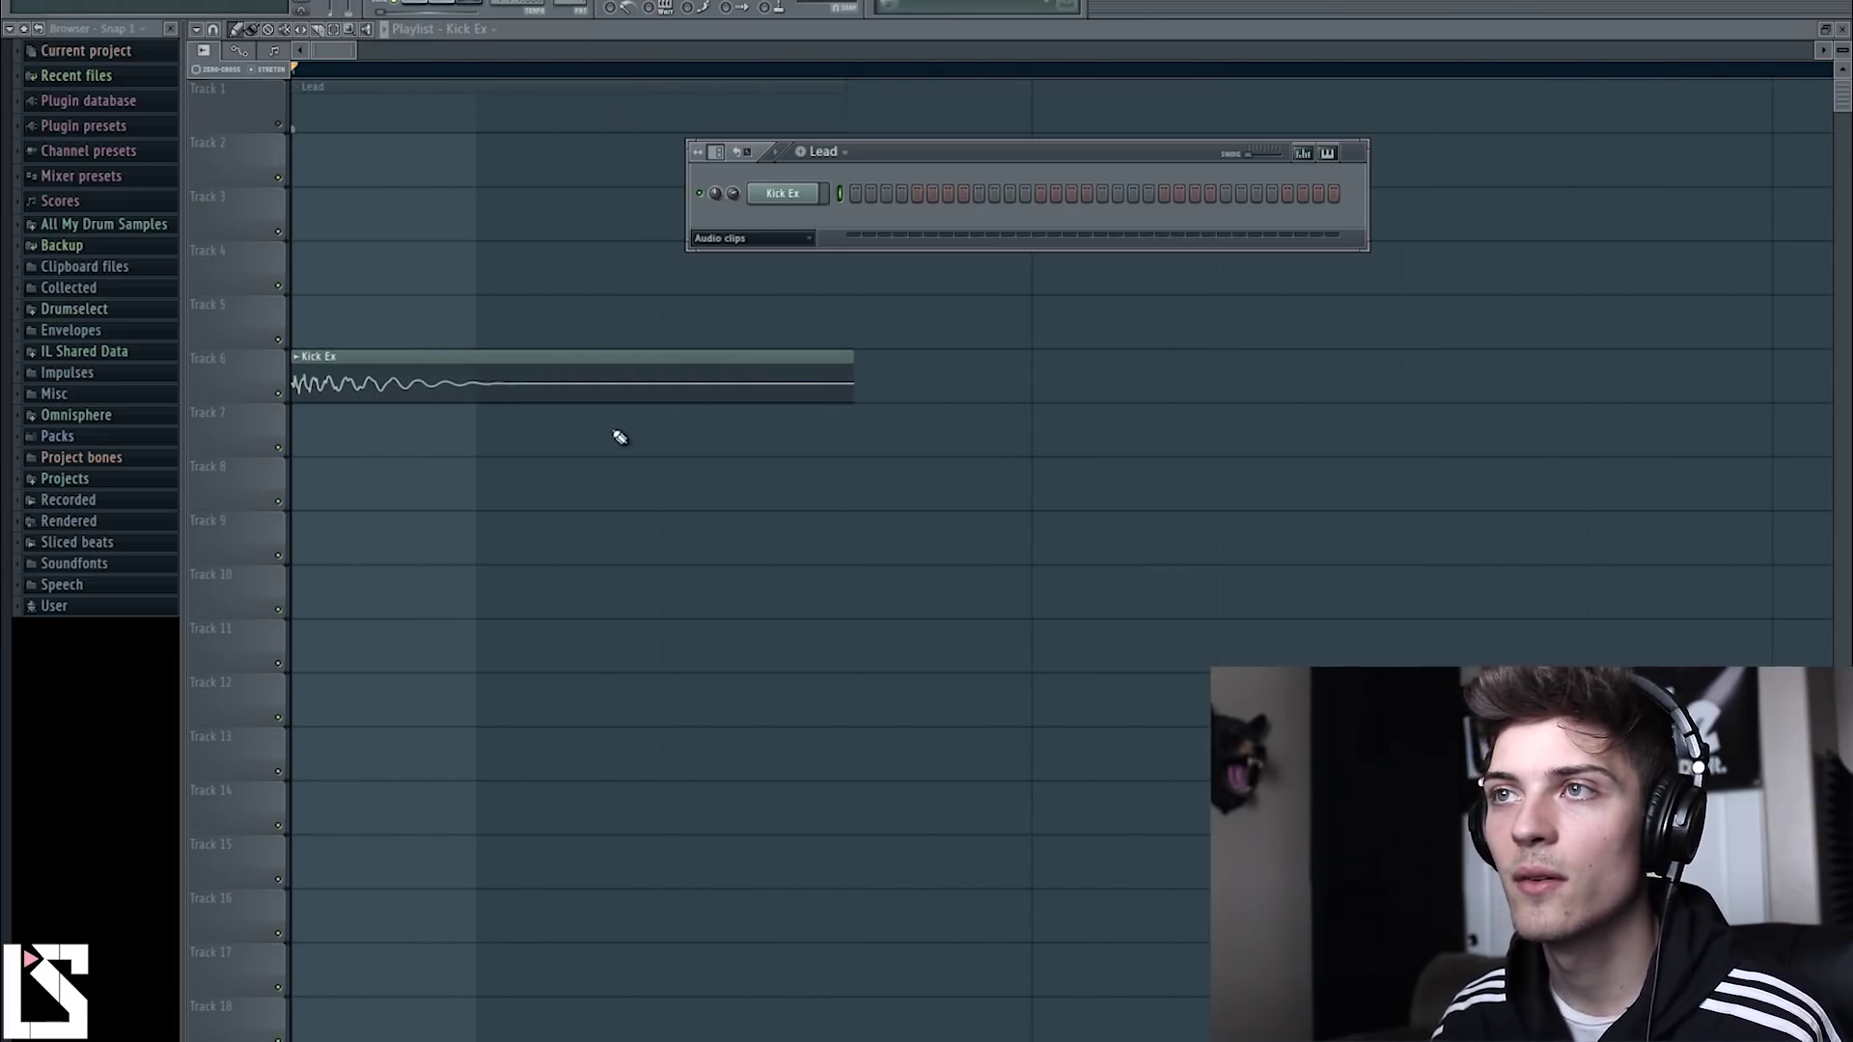
key("space")
Examine the Kick Ex waveform in its channel settings, stop playback and close the settings.
left_click(797, 194)
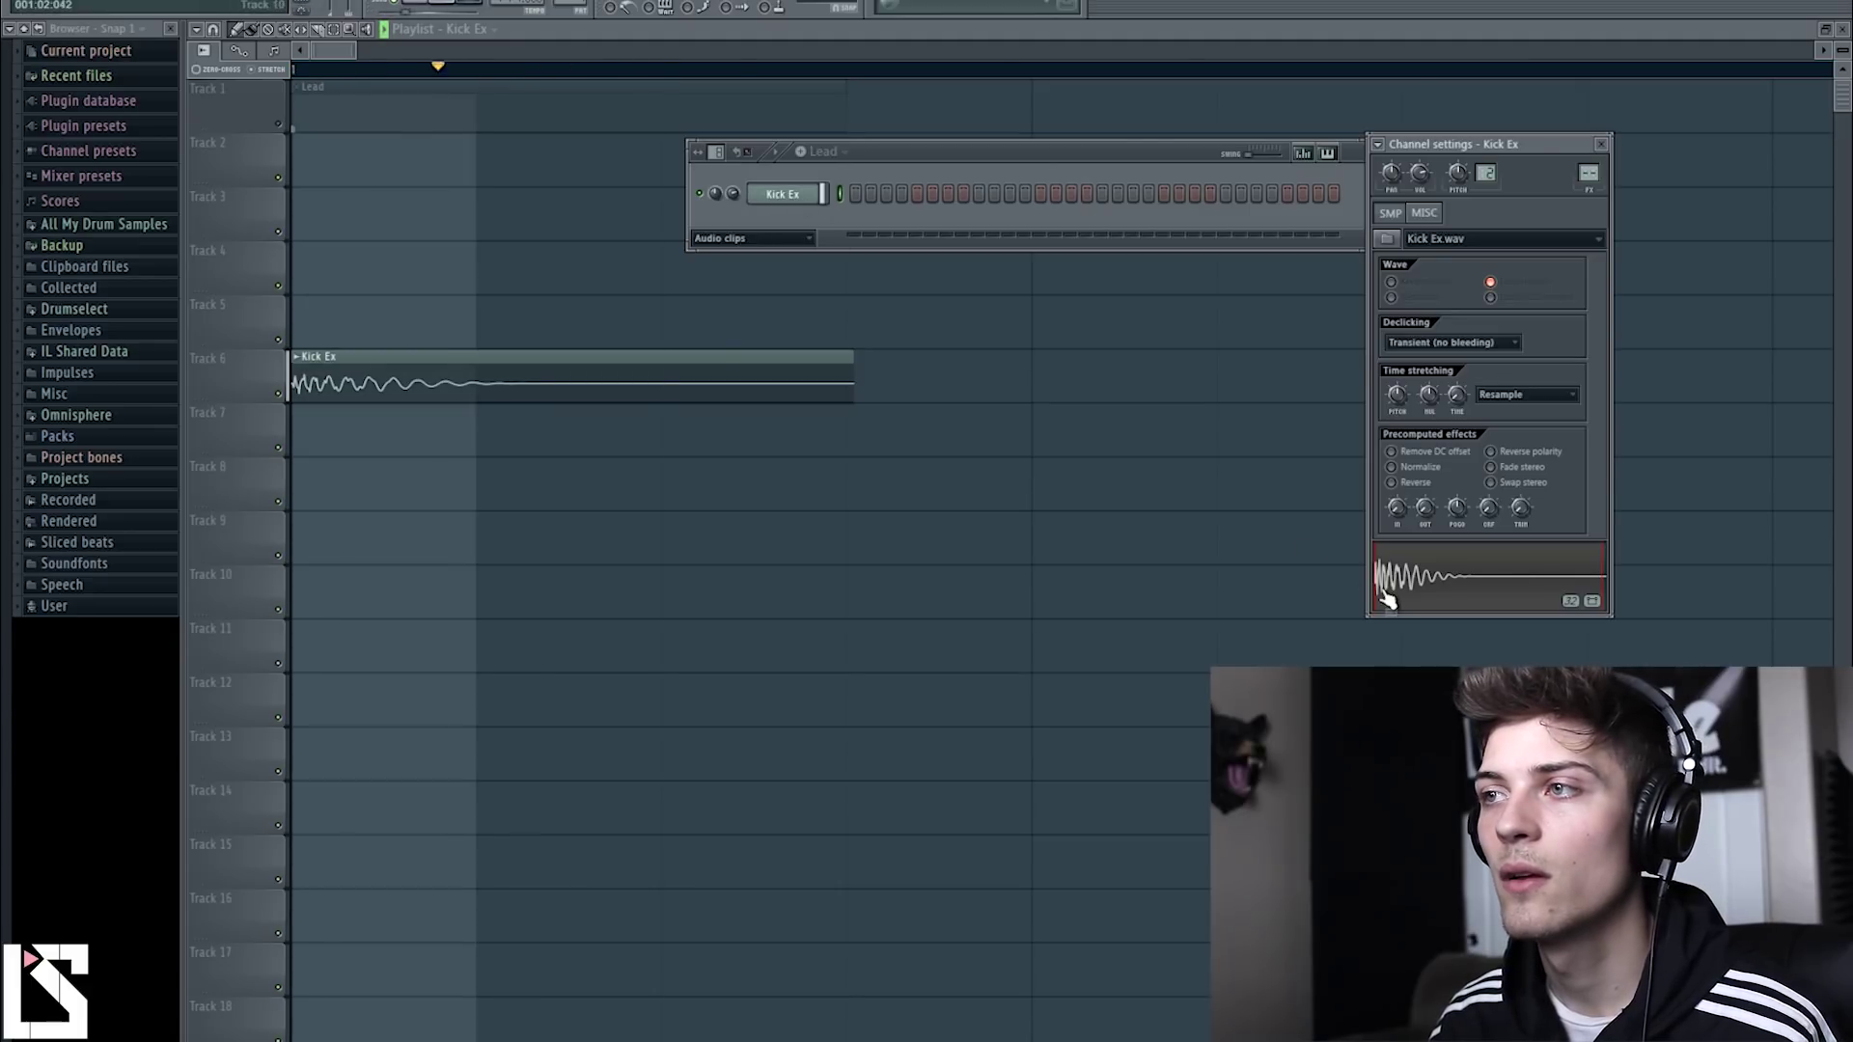
key("space")
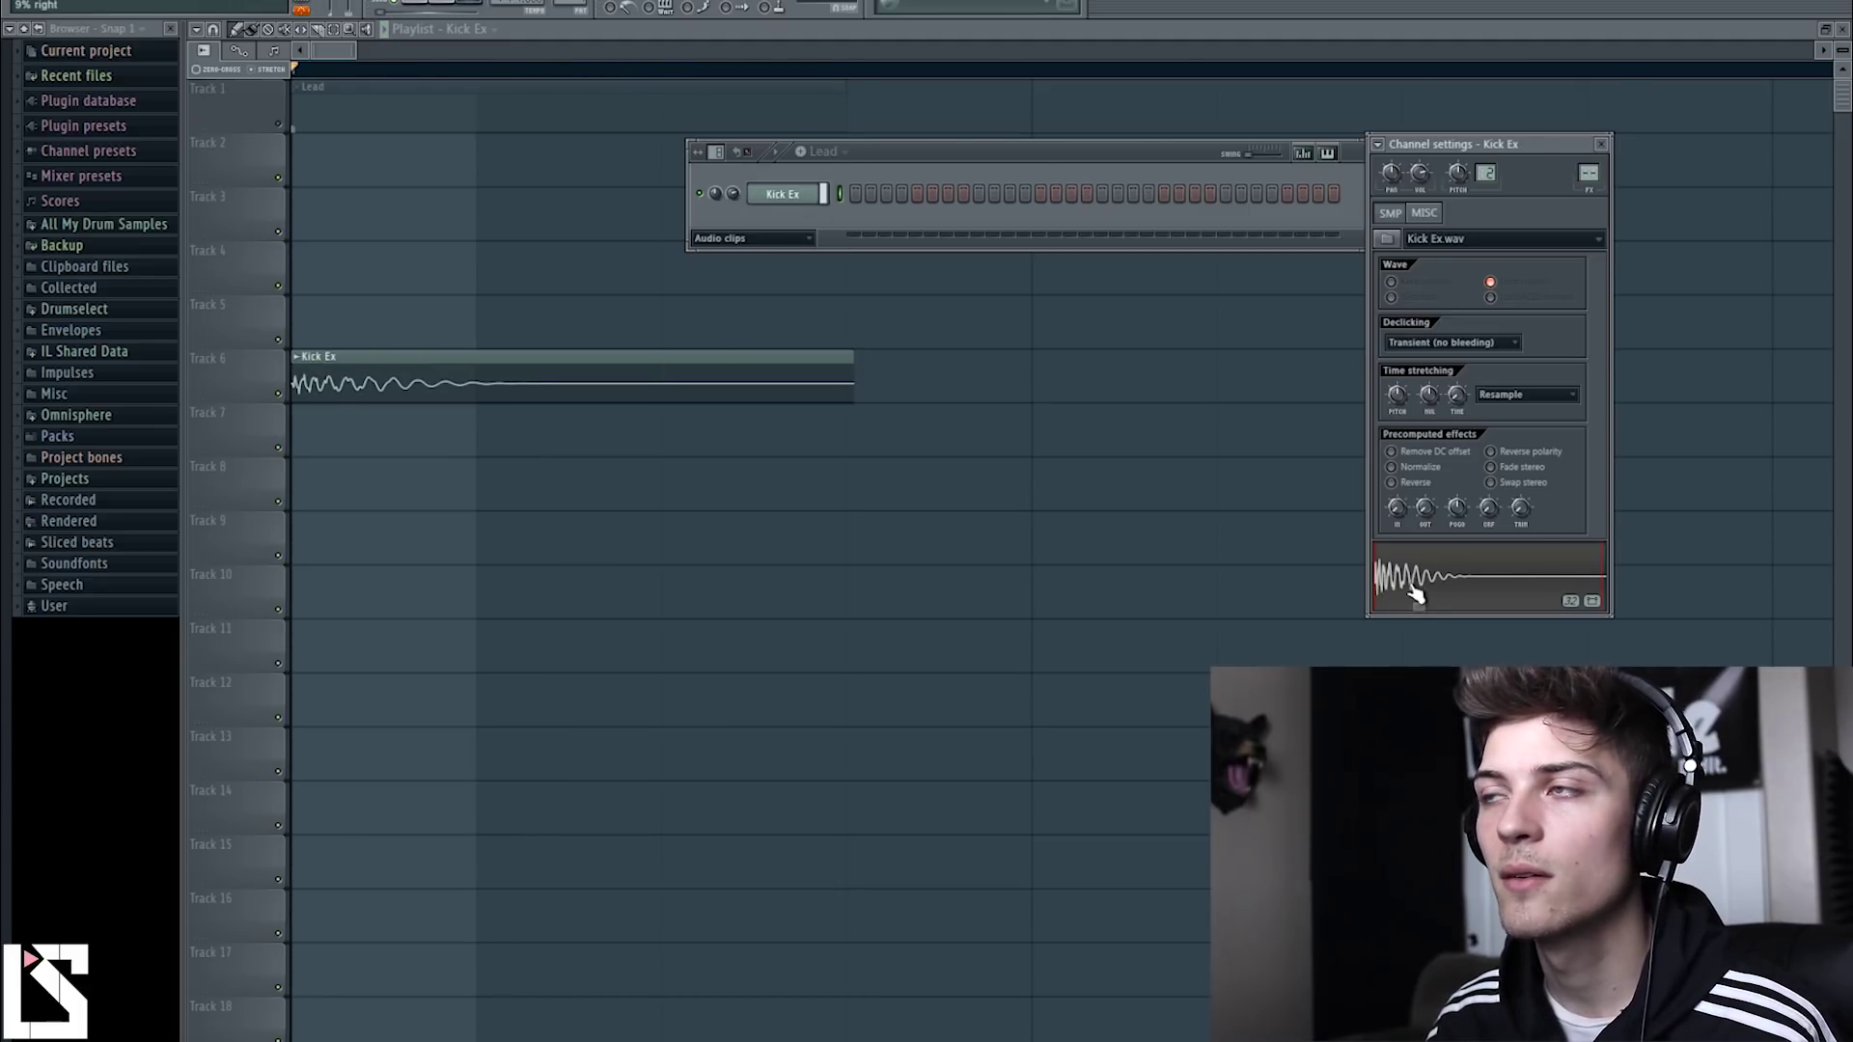
left_click(1601, 144)
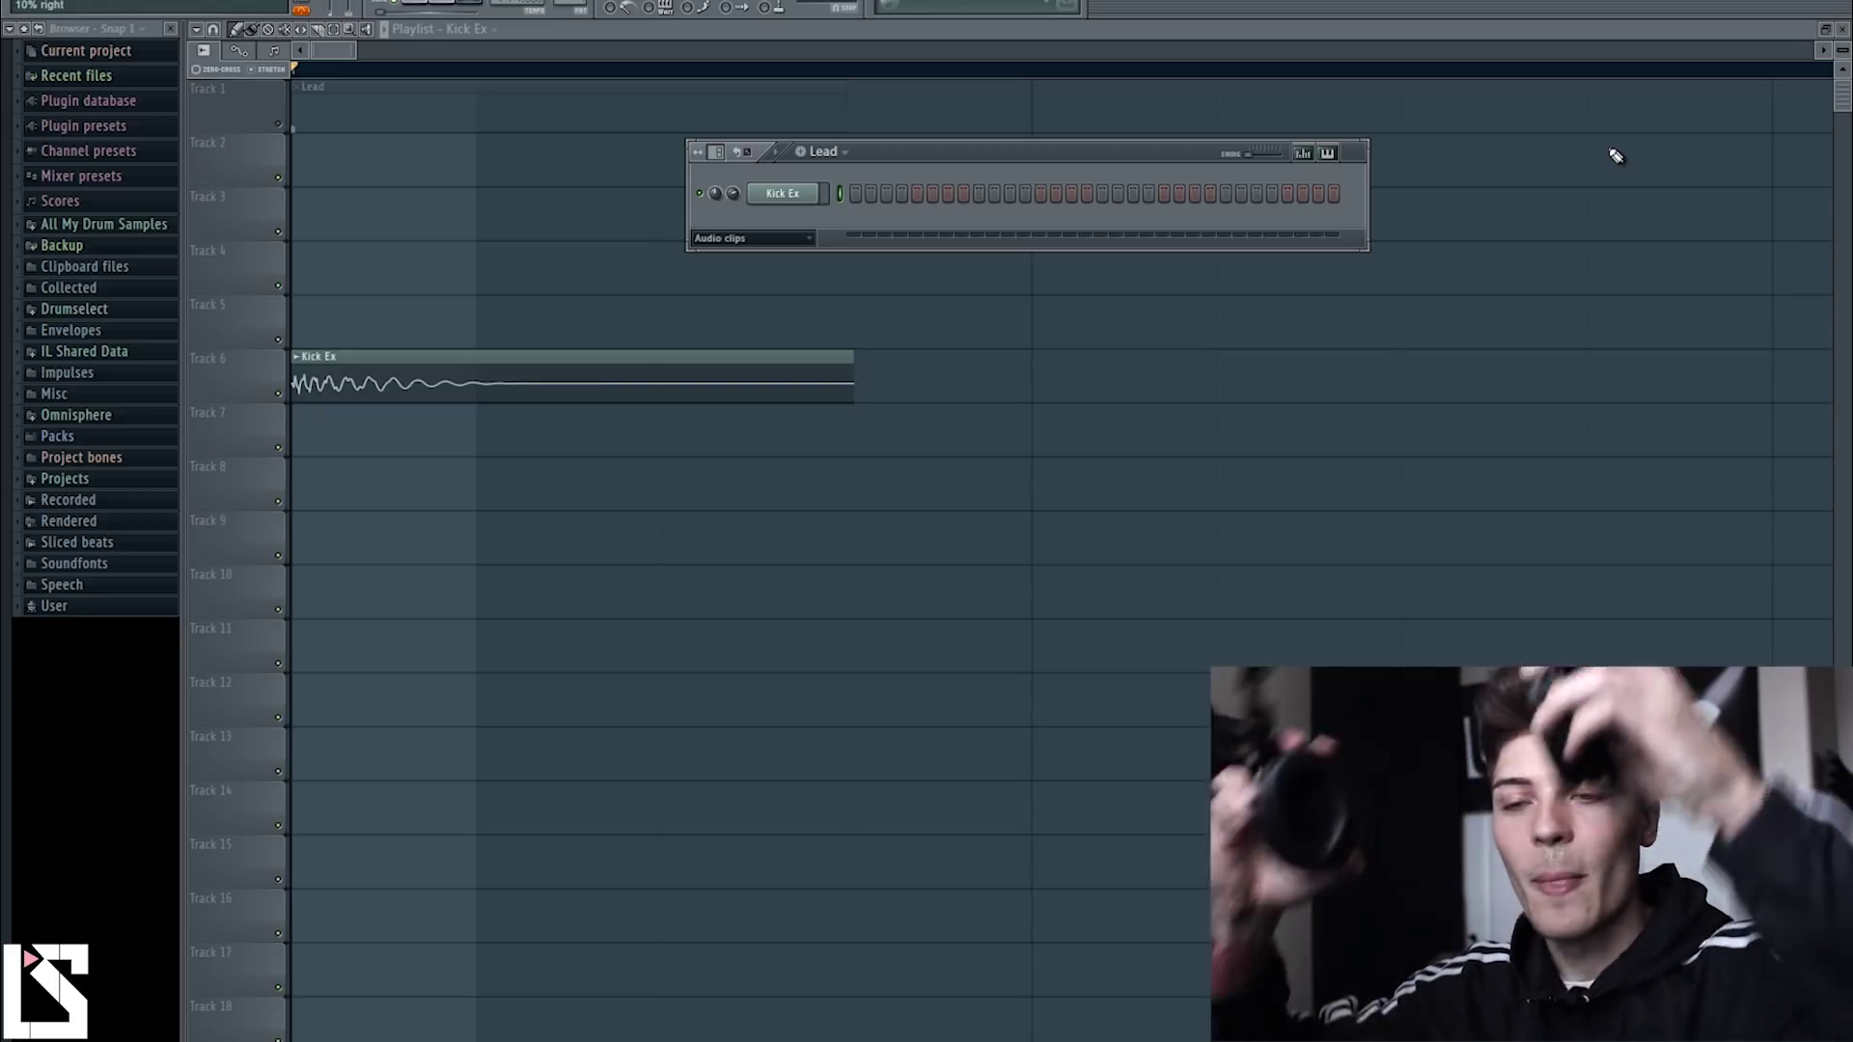